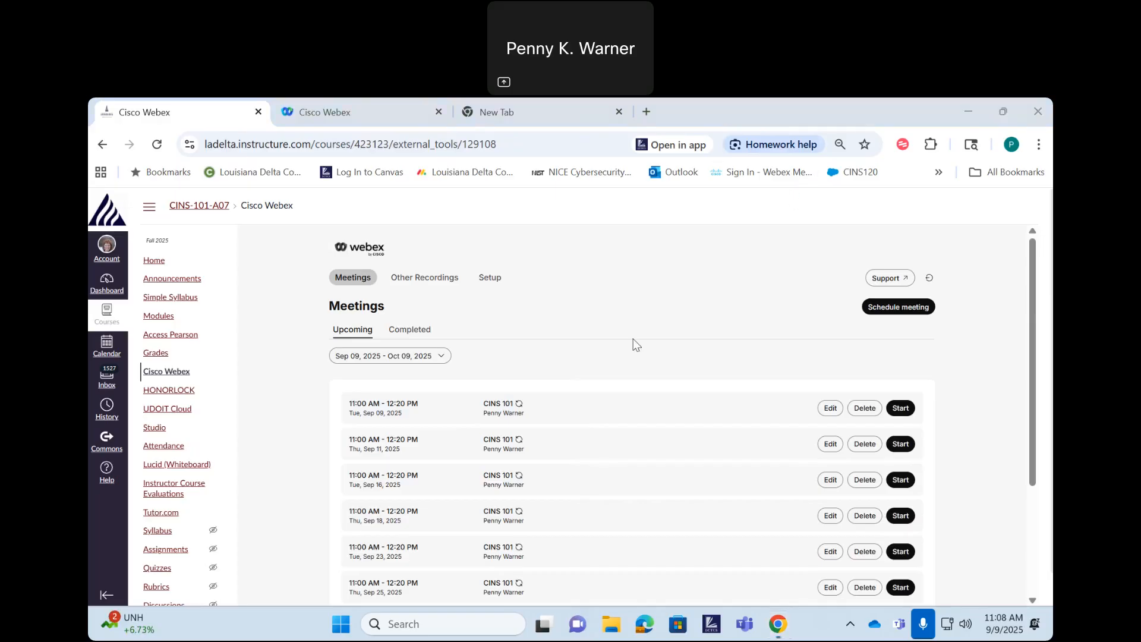
# - Open the CINS-101-A07 course home page and review the weekly schedule, highlighting the Week 13 and Week 14 rows
pyautogui.click(154, 261)
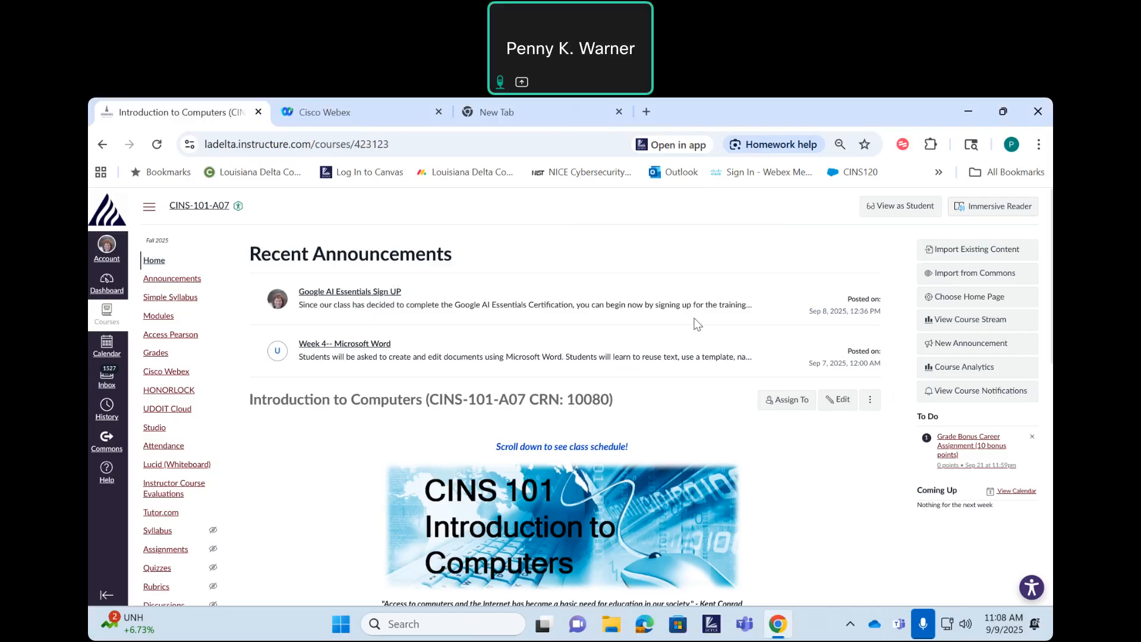
pyautogui.scroll(-4, 704, 410)
pyautogui.scroll(-5, 704, 410)
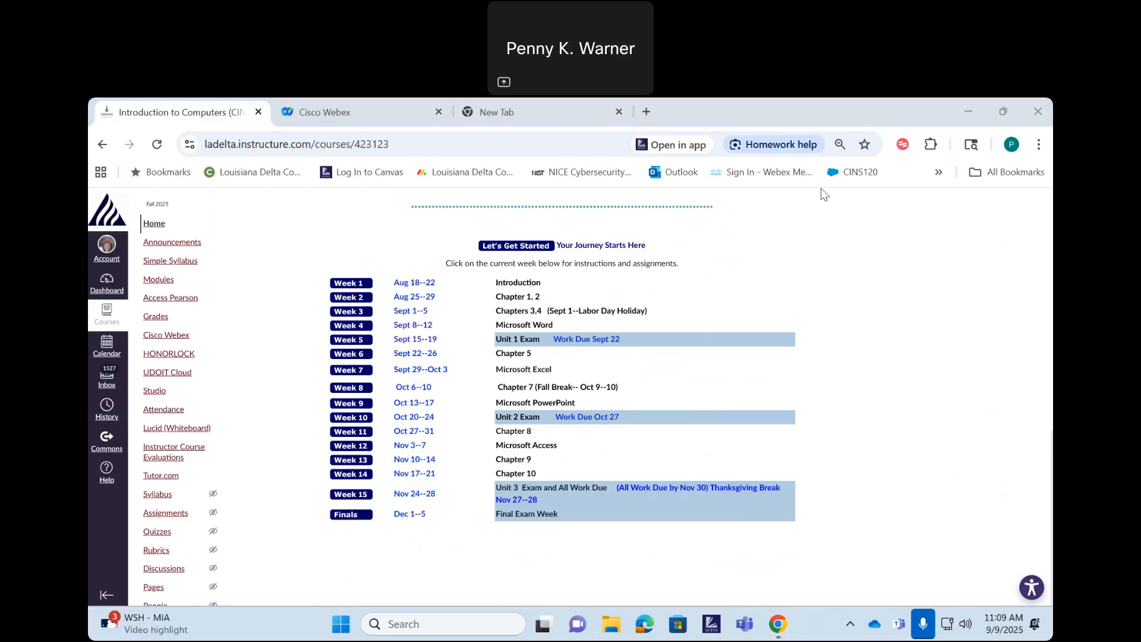
pyautogui.click(223, 113)
pyautogui.scroll(1, 562, 392)
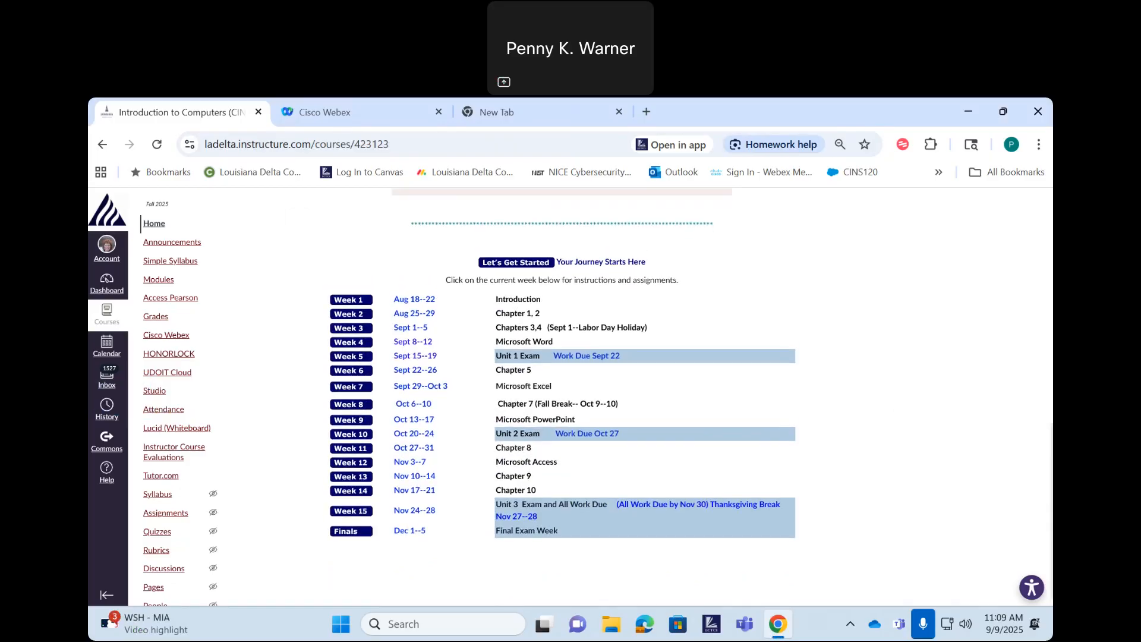
pyautogui.scroll(1, 562, 393)
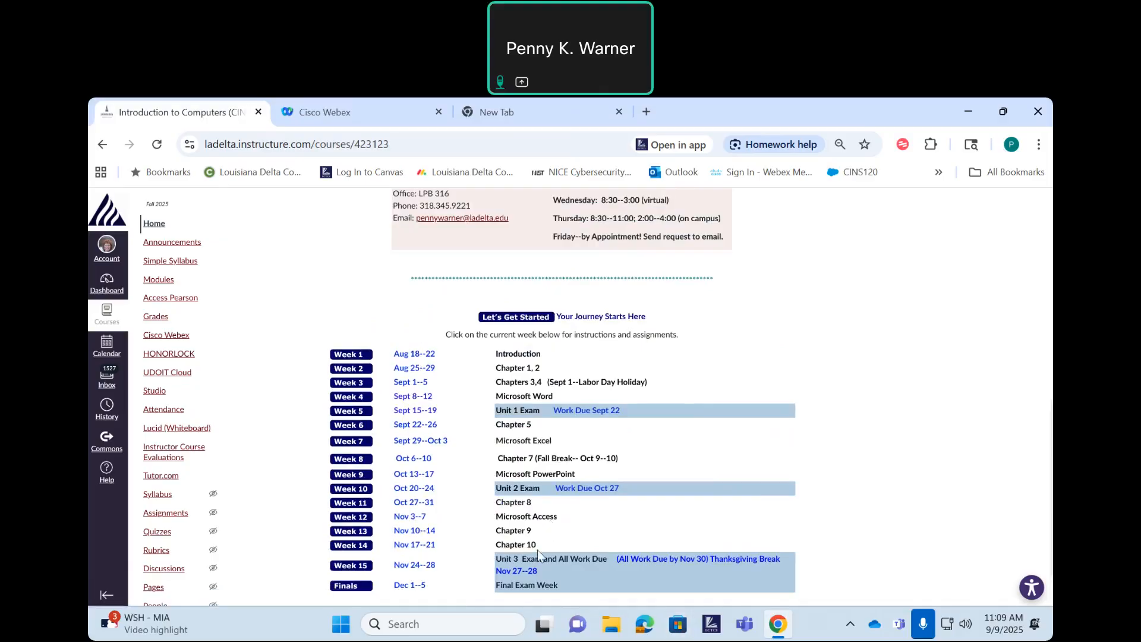
pyautogui.moveTo(539, 543); pyautogui.dragTo(330, 540)
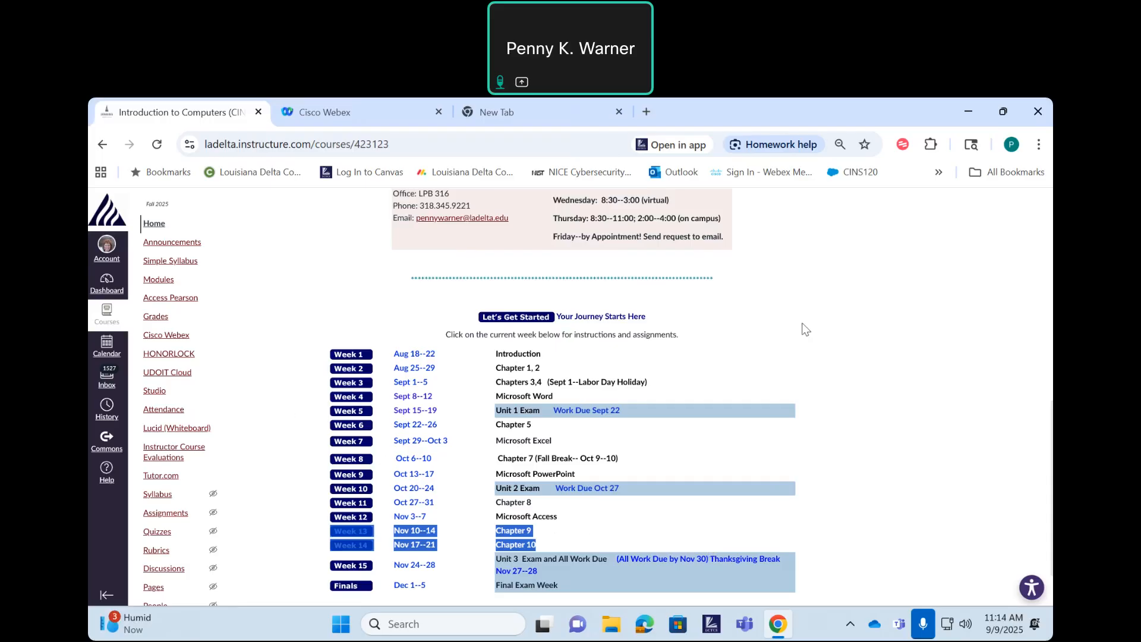
# - Open the Google AI Essentials Sign UP announcement, follow its form link and start the timed sign-up form
pyautogui.scroll(8, 813, 331)
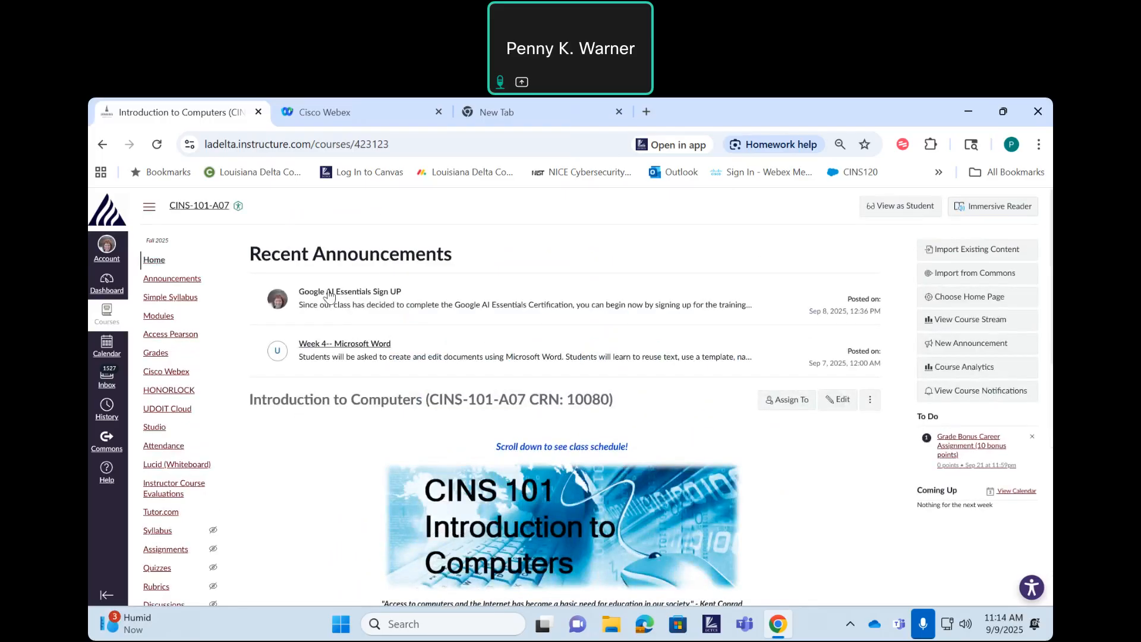
pyautogui.click(330, 293)
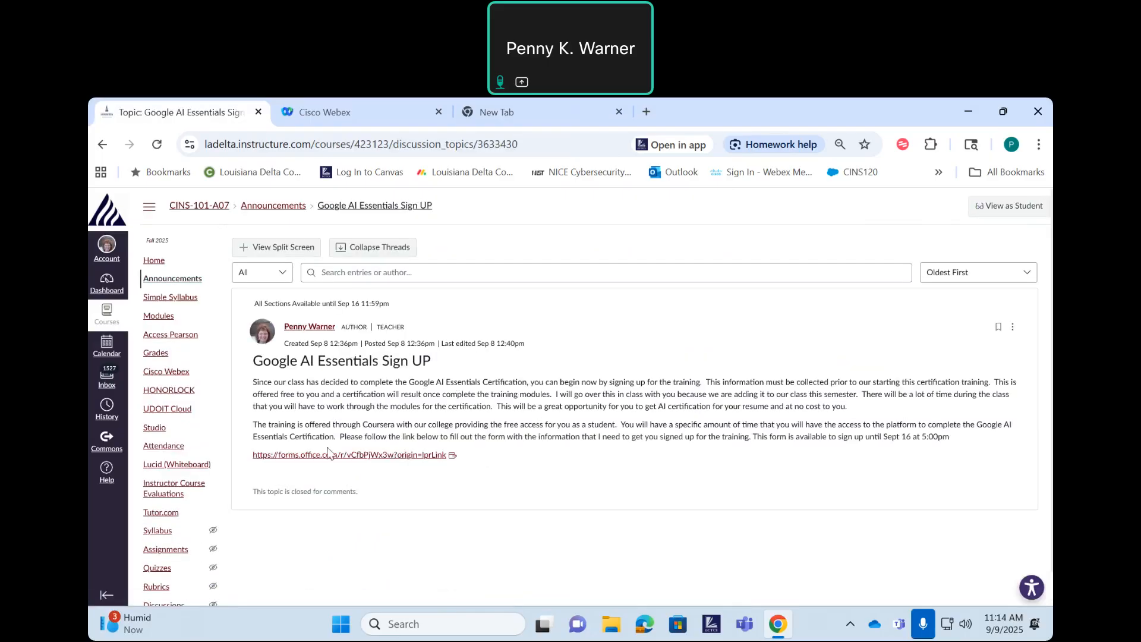
pyautogui.click(351, 455)
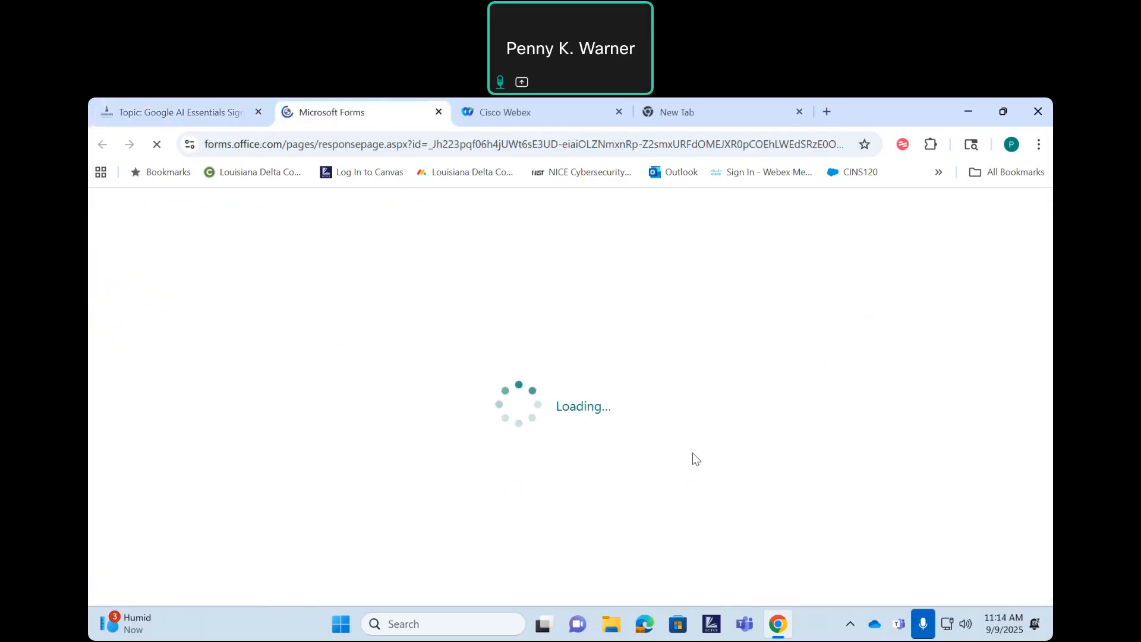
pyautogui.scroll(-1, 696, 458)
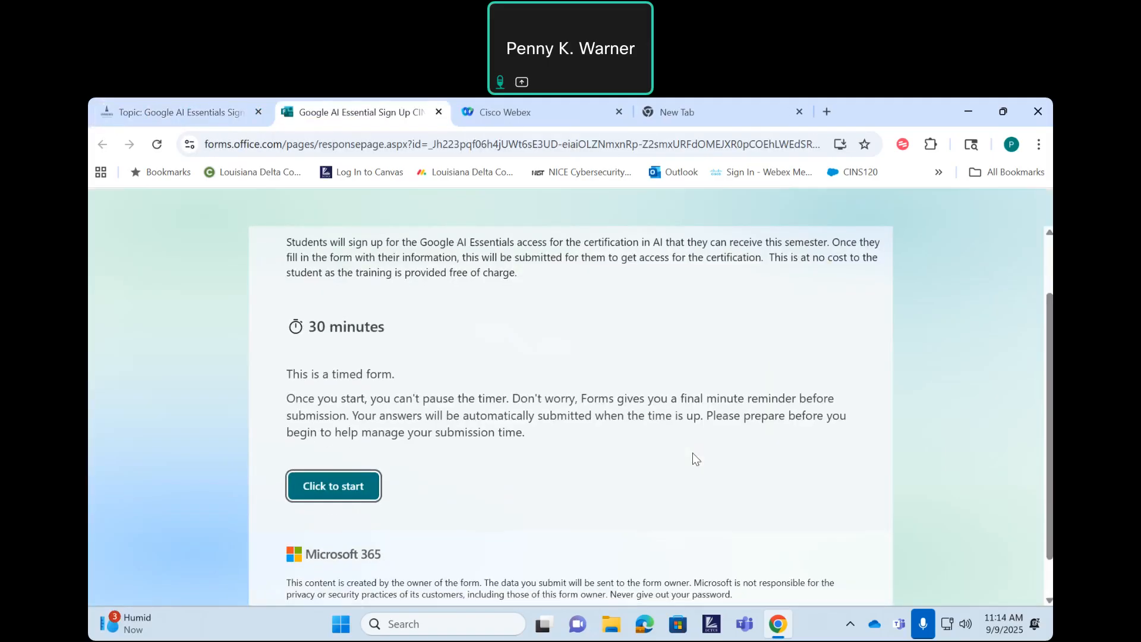
pyautogui.click(327, 488)
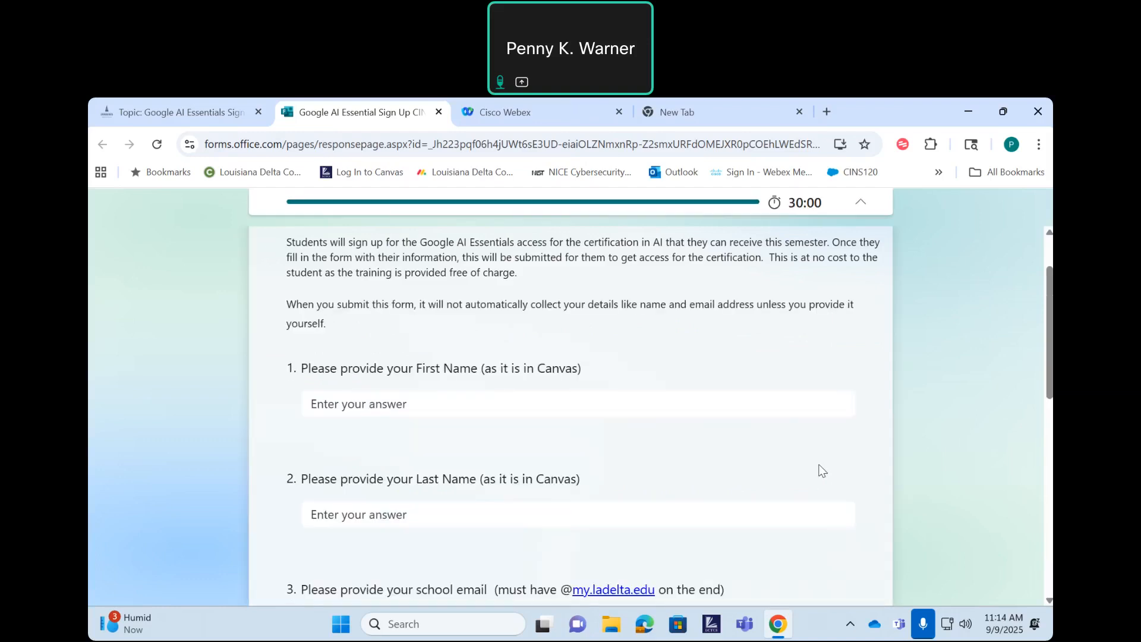
# - Review the sign-up form's name, school email and certification plan questions through to the submission area
pyautogui.scroll(-1, 822, 470)
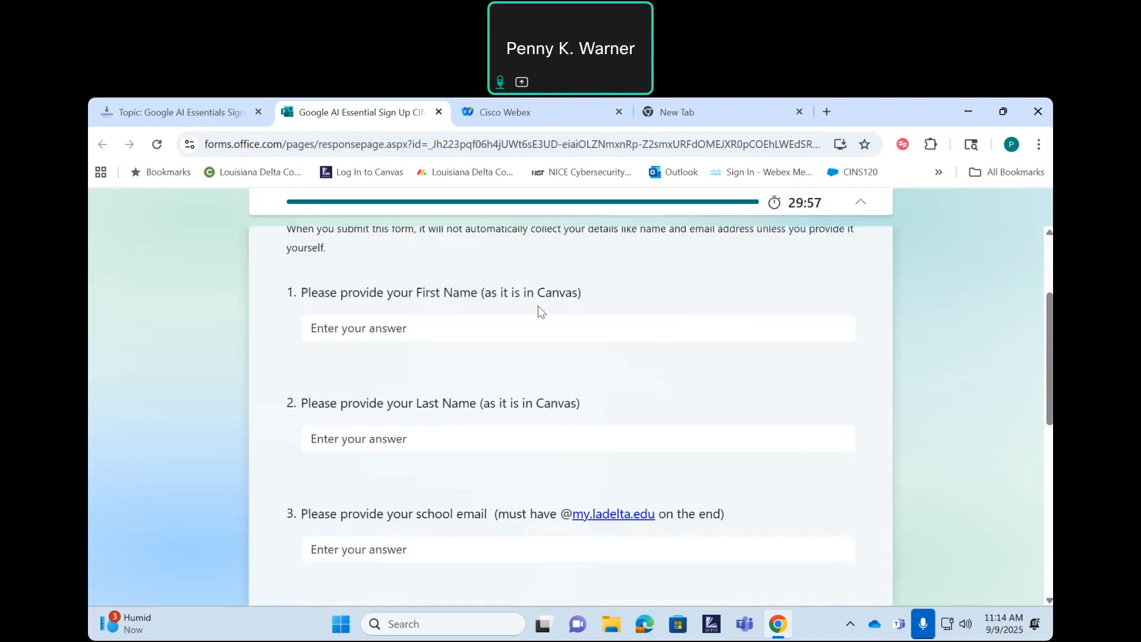
pyautogui.click(542, 435)
pyautogui.scroll(-2, 476, 416)
pyautogui.click(404, 399)
pyautogui.scroll(-2, 758, 417)
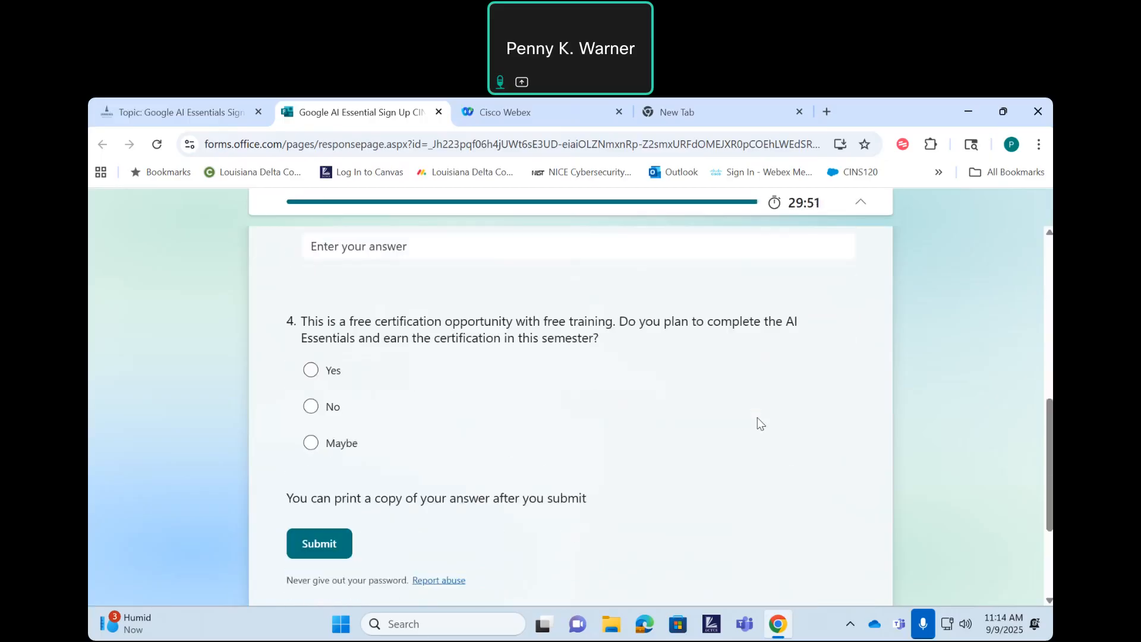
pyautogui.scroll(1, 758, 417)
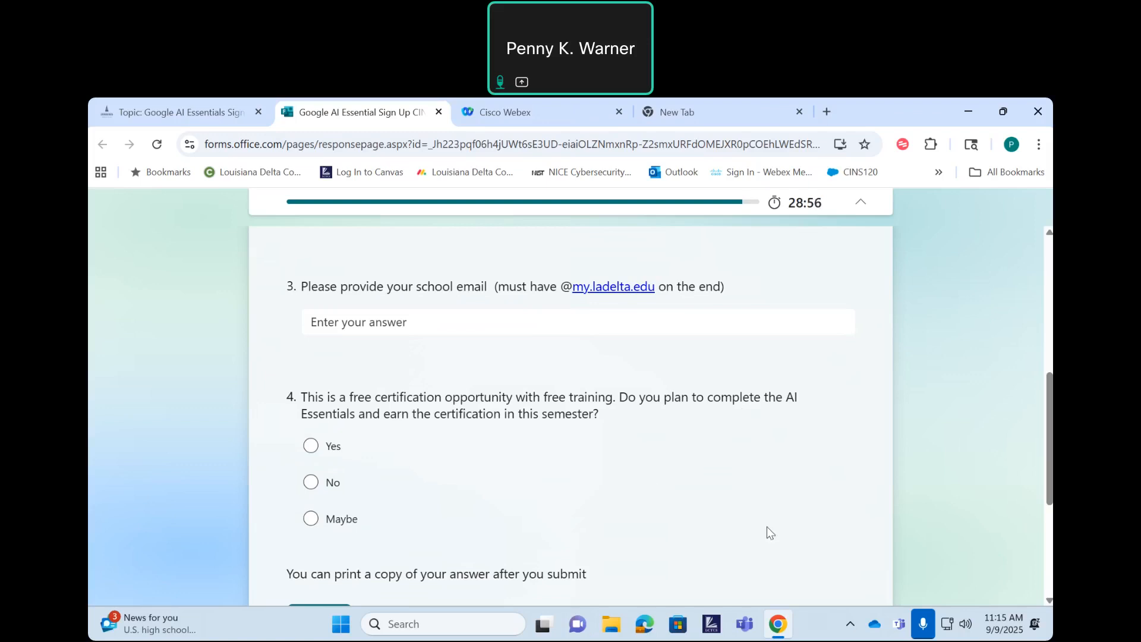
pyautogui.scroll(-4, 743, 450)
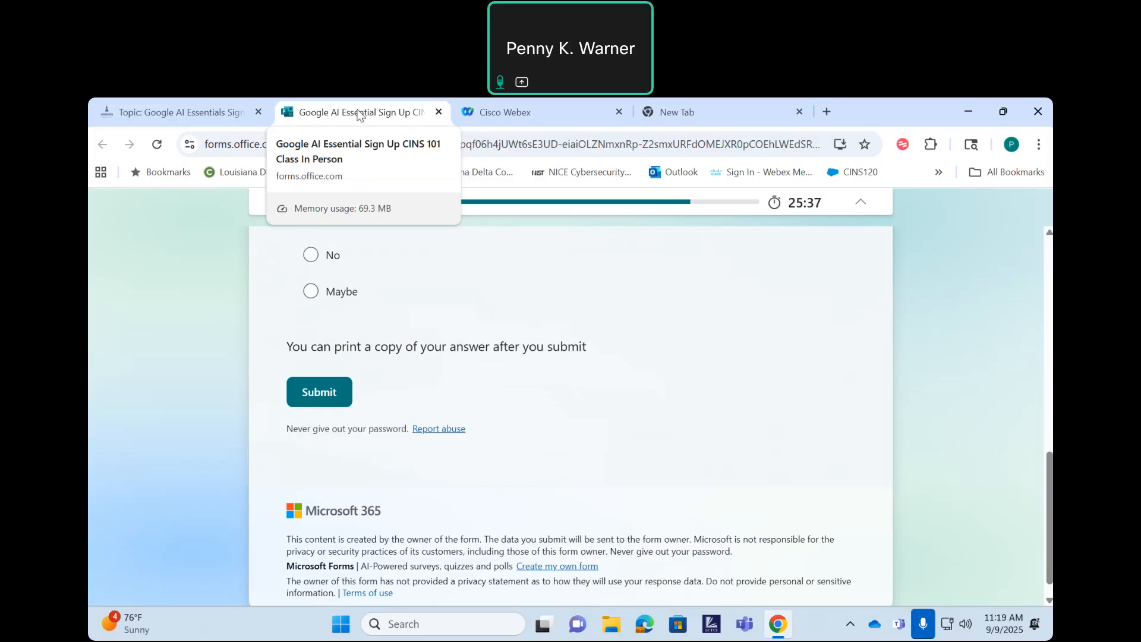
# - Return to the Canvas course home page and bring up the weekly class schedule
pyautogui.click(201, 108)
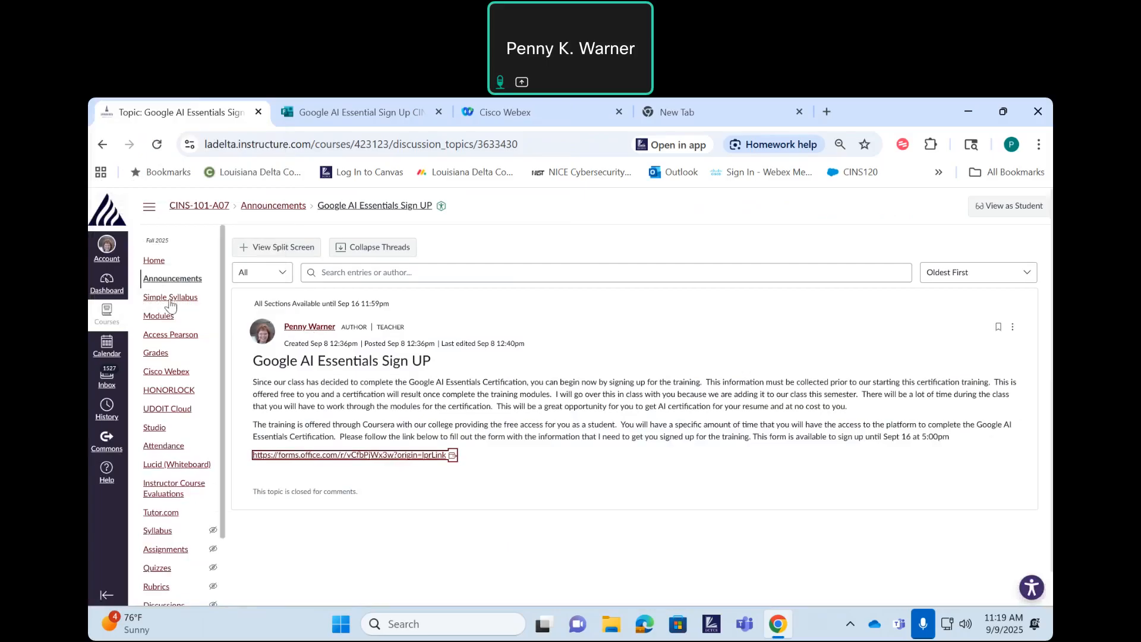
pyautogui.click(153, 260)
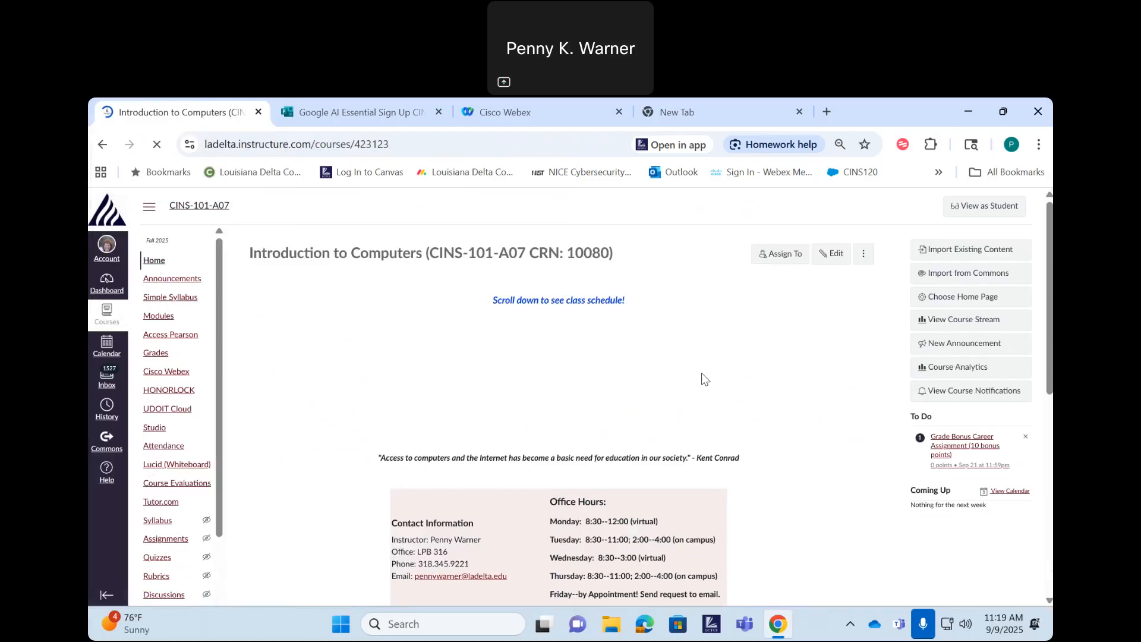
pyautogui.scroll(-5, 701, 372)
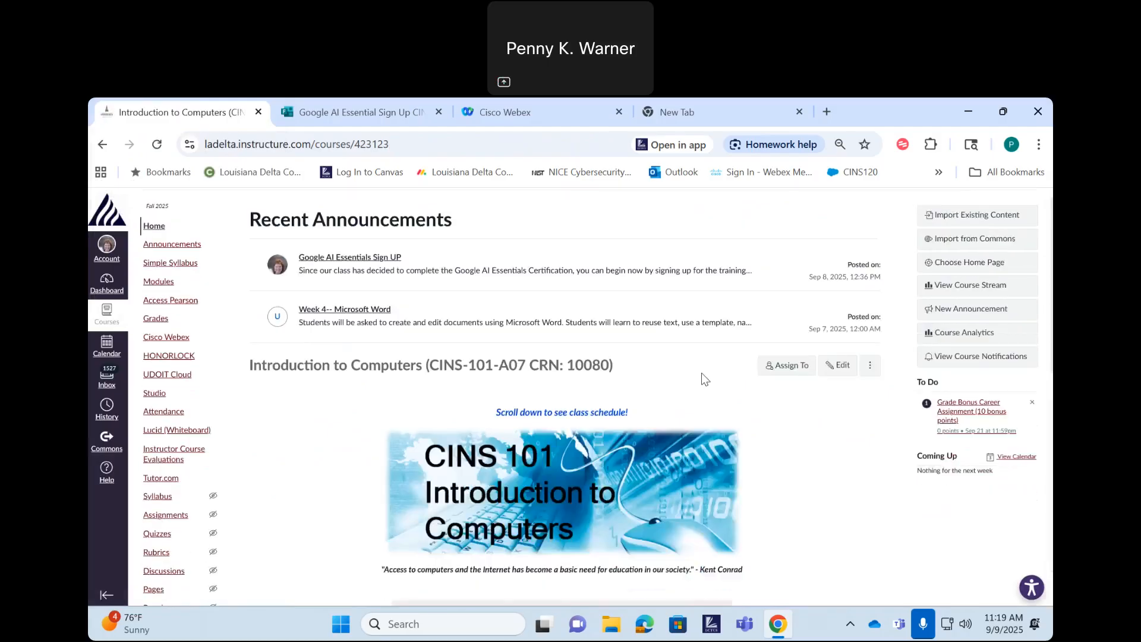
pyautogui.scroll(-4, 701, 372)
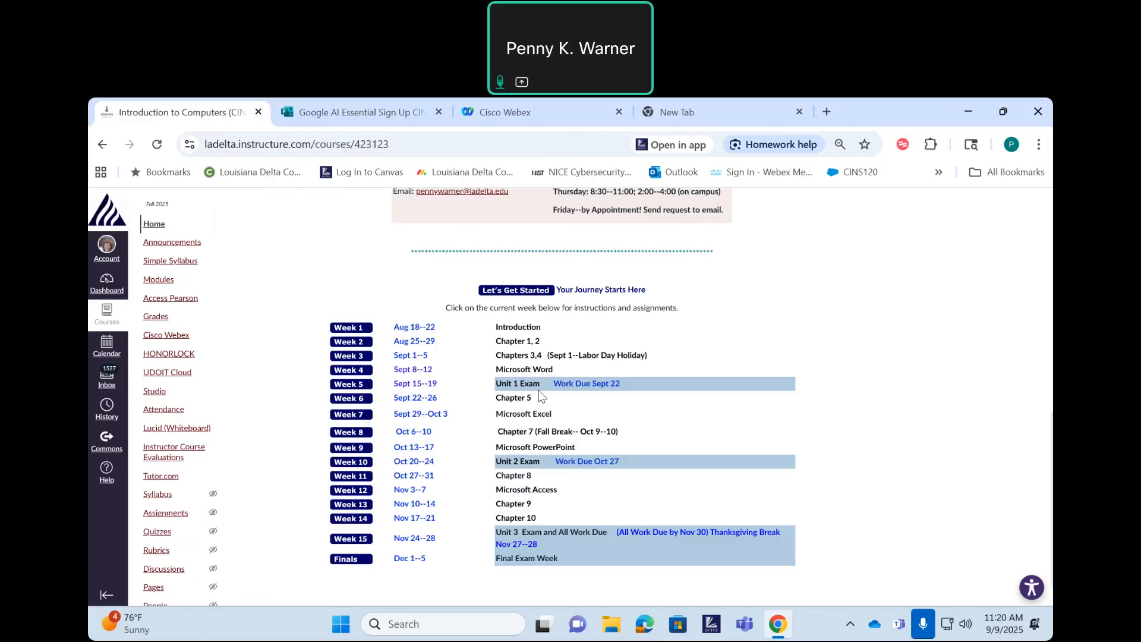
# - Open the Week 4 module from the schedule and launch its Go! Word1 eText and Resources item in Pearson
pyautogui.click(350, 370)
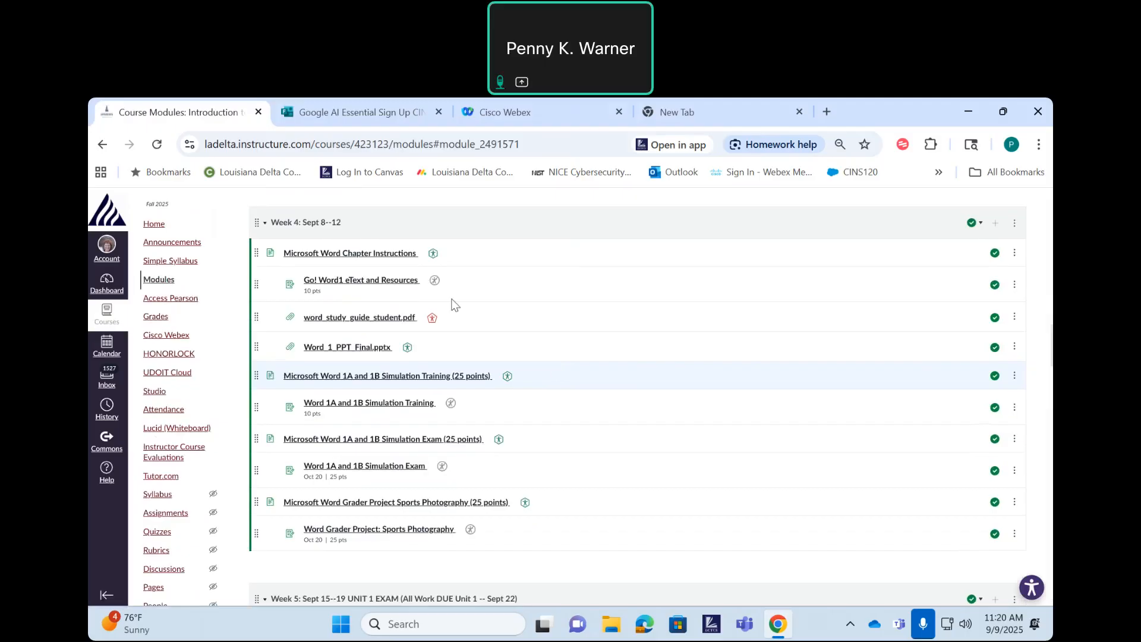
pyautogui.click(361, 282)
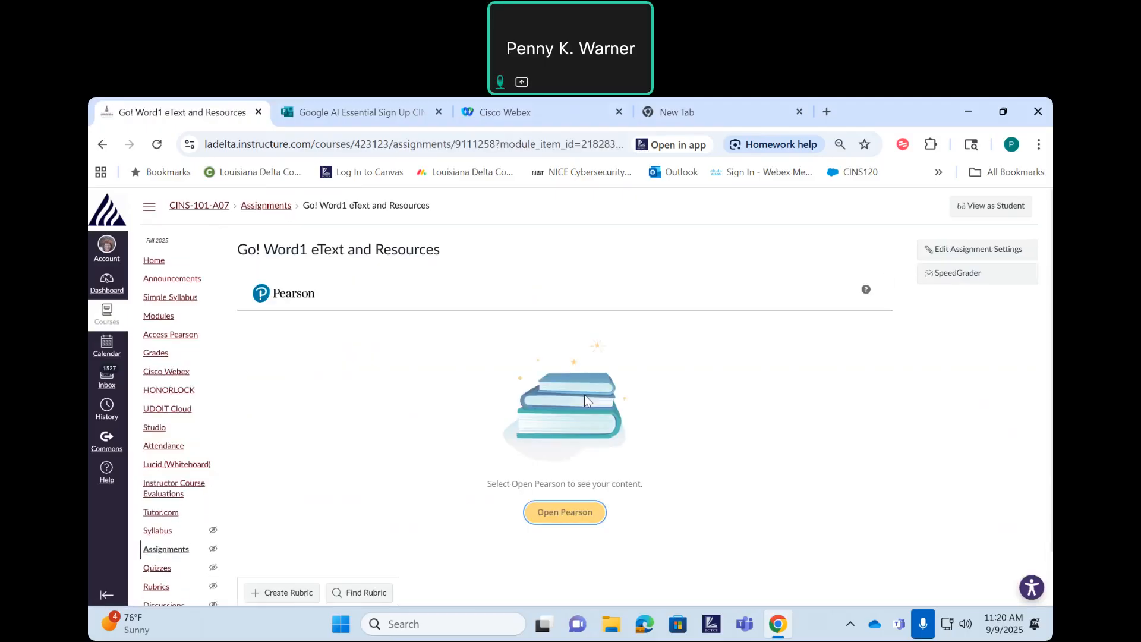
pyautogui.click(571, 513)
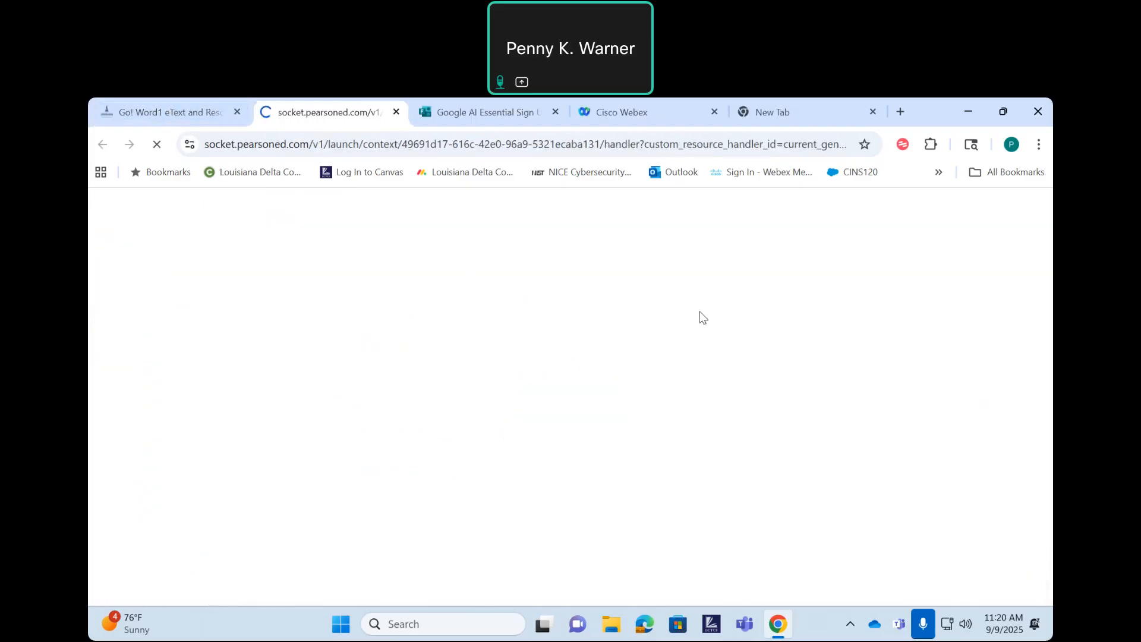
# - Return to the Canvas course modules and review the Week 4: Sept 8--12 Microsoft Word items
pyautogui.click(156, 110)
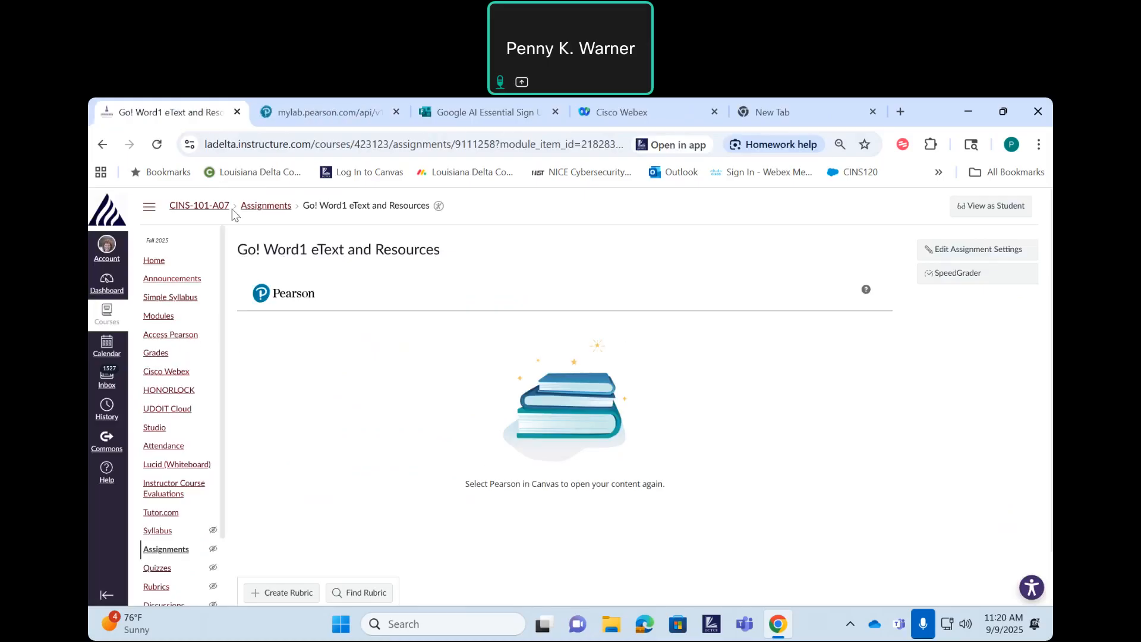
pyautogui.click(158, 315)
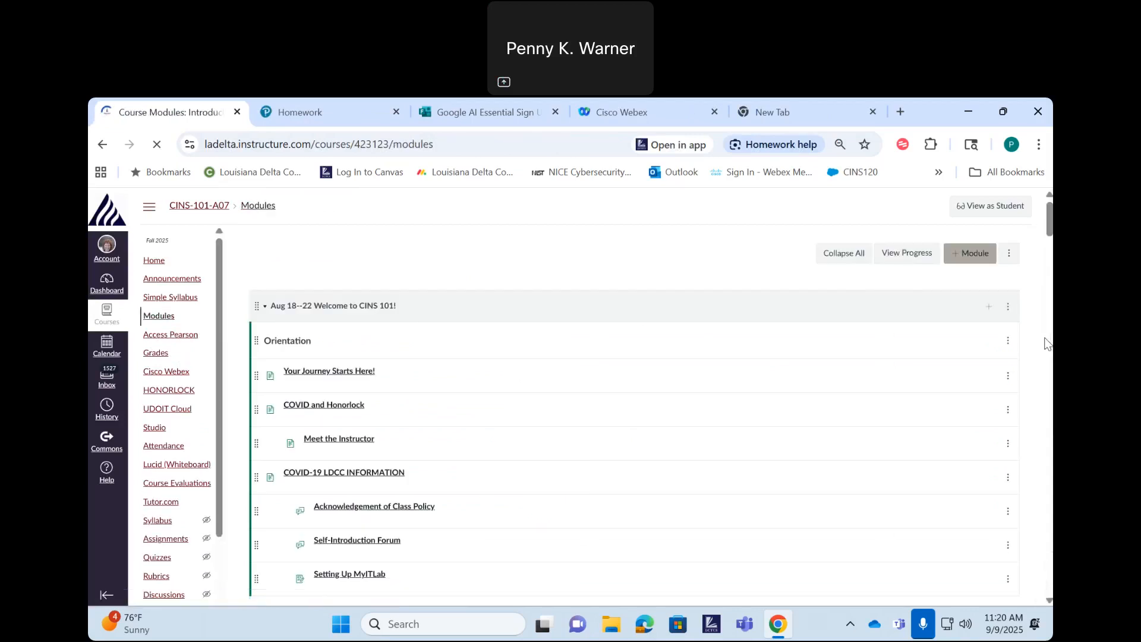
pyautogui.scroll(-15, 996, 396)
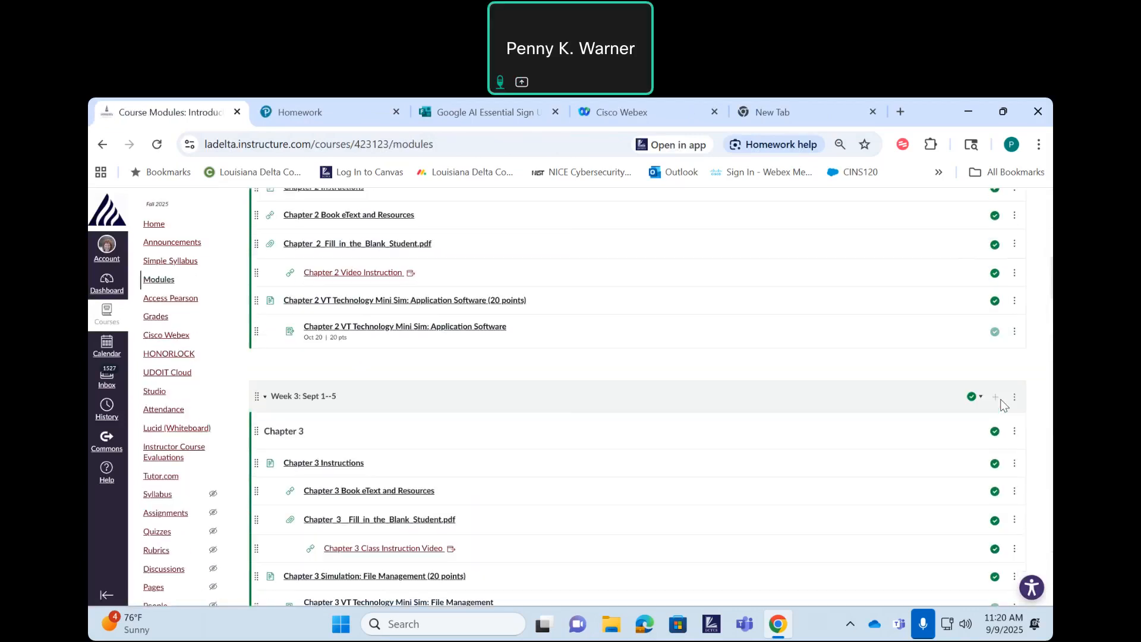
pyautogui.scroll(-3, 1003, 405)
pyautogui.scroll(1, 910, 400)
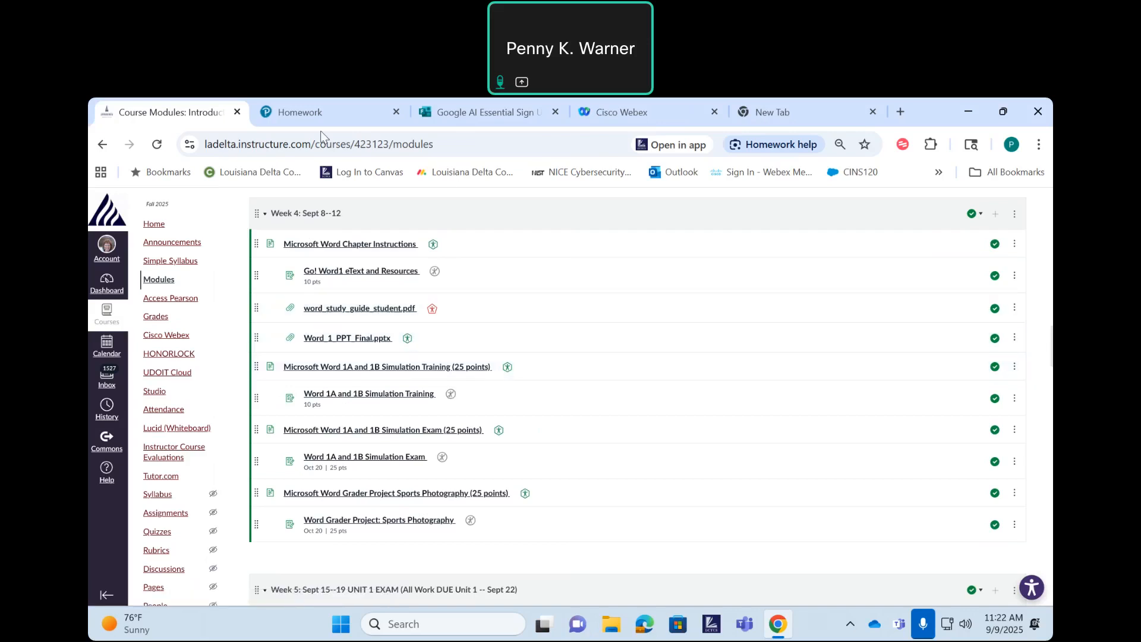
# - Switch to the Pearson homework page, allow its cookies and resume the Go! Word1 eText and Resources assignment
pyautogui.click(322, 113)
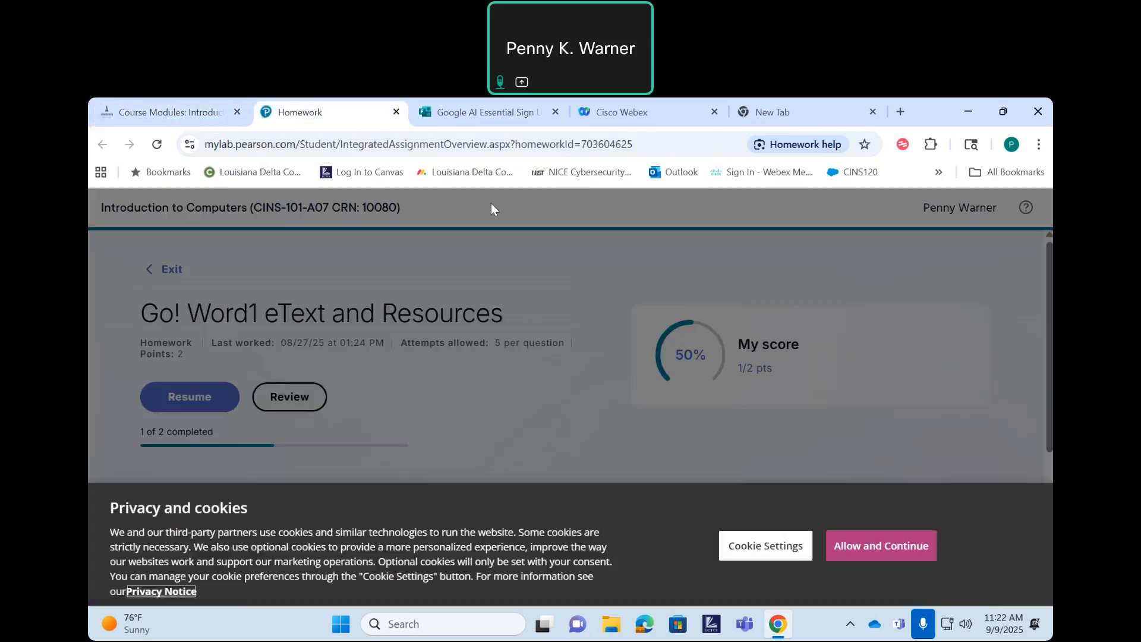
pyautogui.click(883, 544)
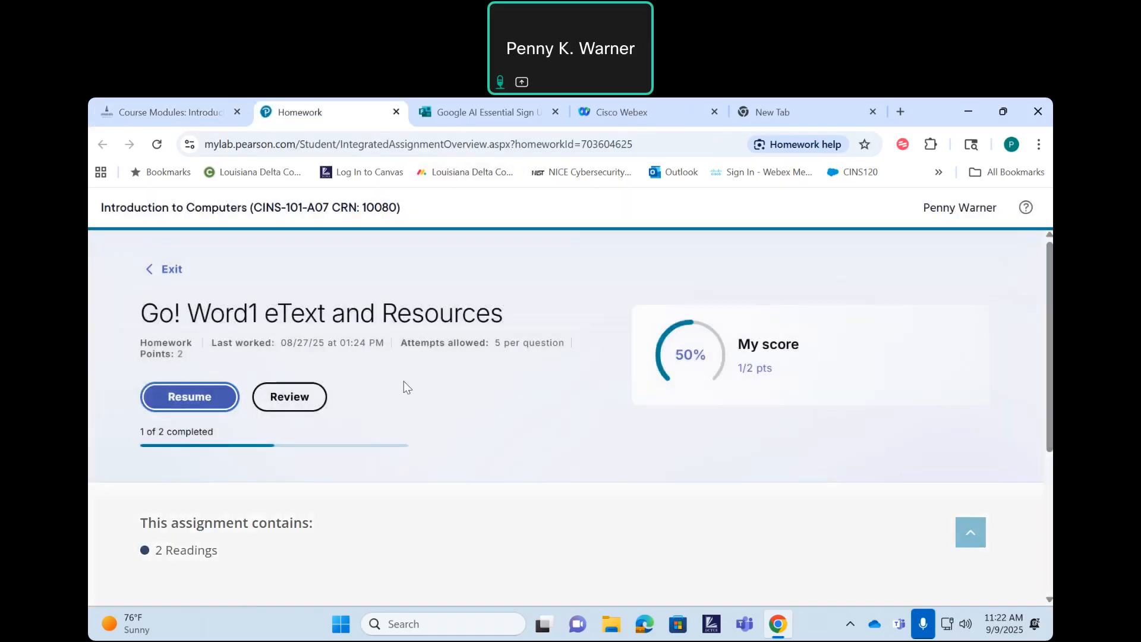
pyautogui.press('Return')
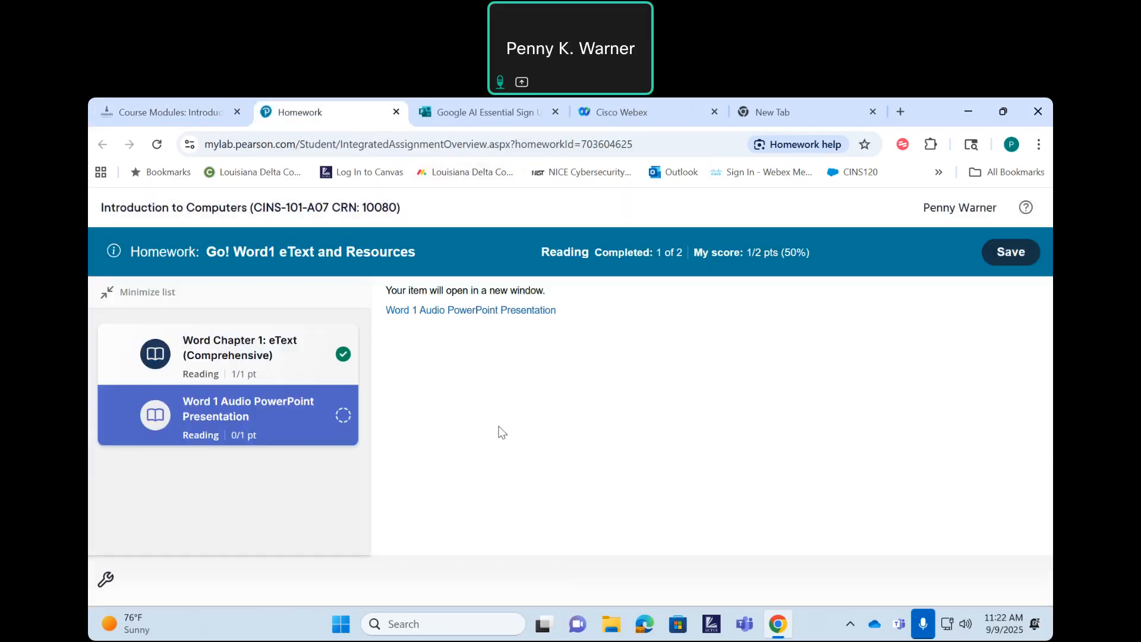
# - Open the Word 1 Audio PowerPoint Presentation in its own window and close it again
pyautogui.click(428, 312)
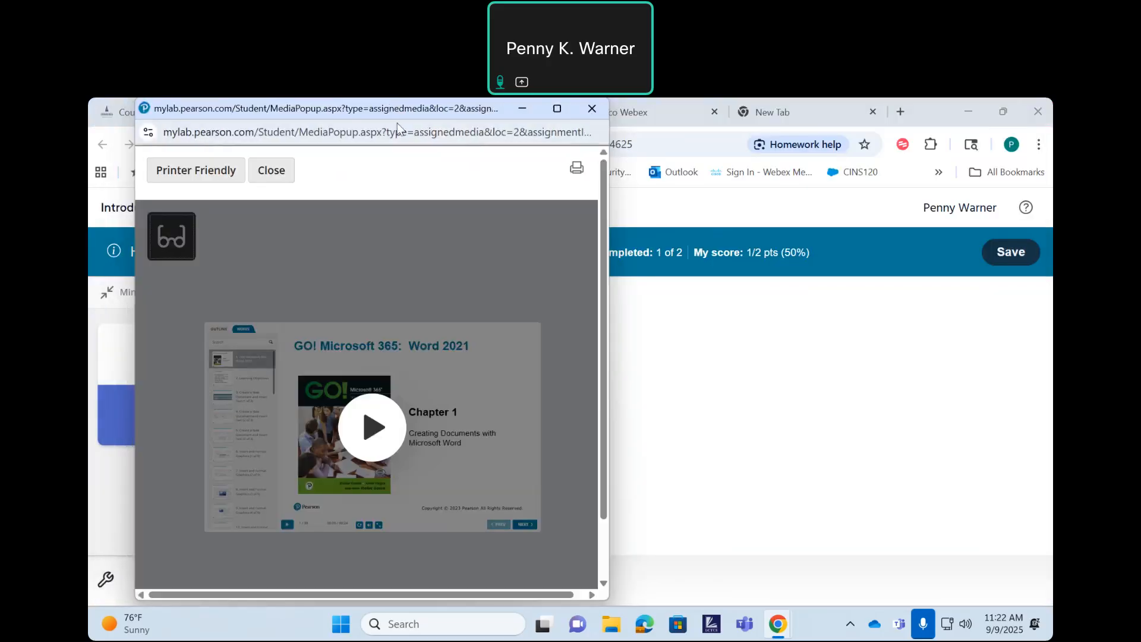
pyautogui.moveTo(326, 109); pyautogui.dragTo(581, 239)
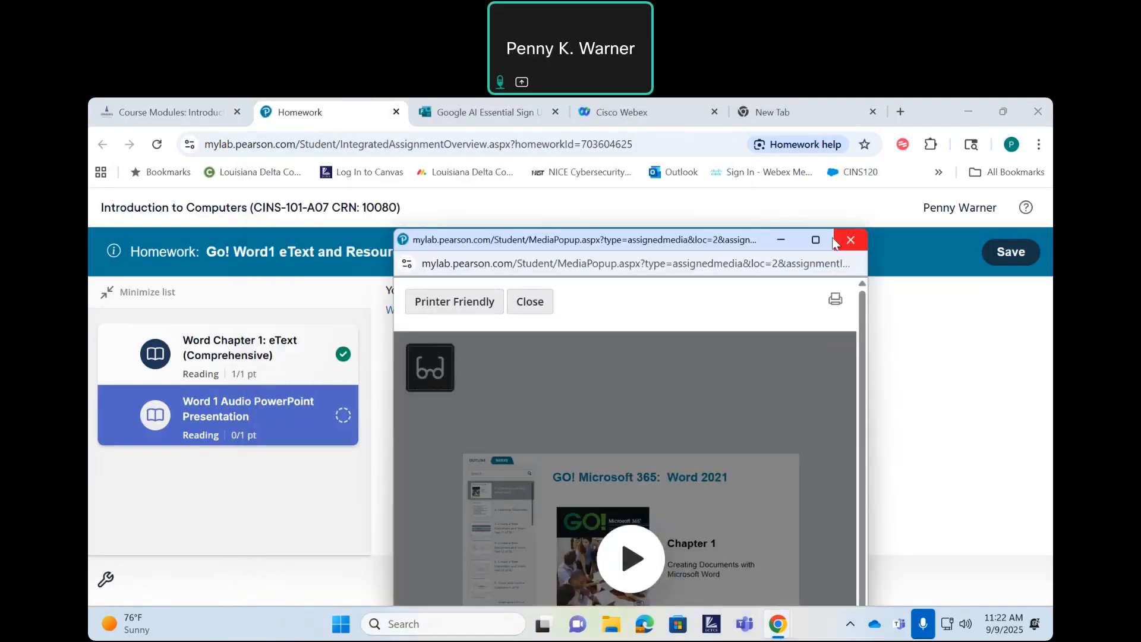
pyautogui.click(848, 239)
# - Open the Word Chapter 1: eText (Comprehensive) reading in a maximized window and view the chapter objectives
pyautogui.click(173, 375)
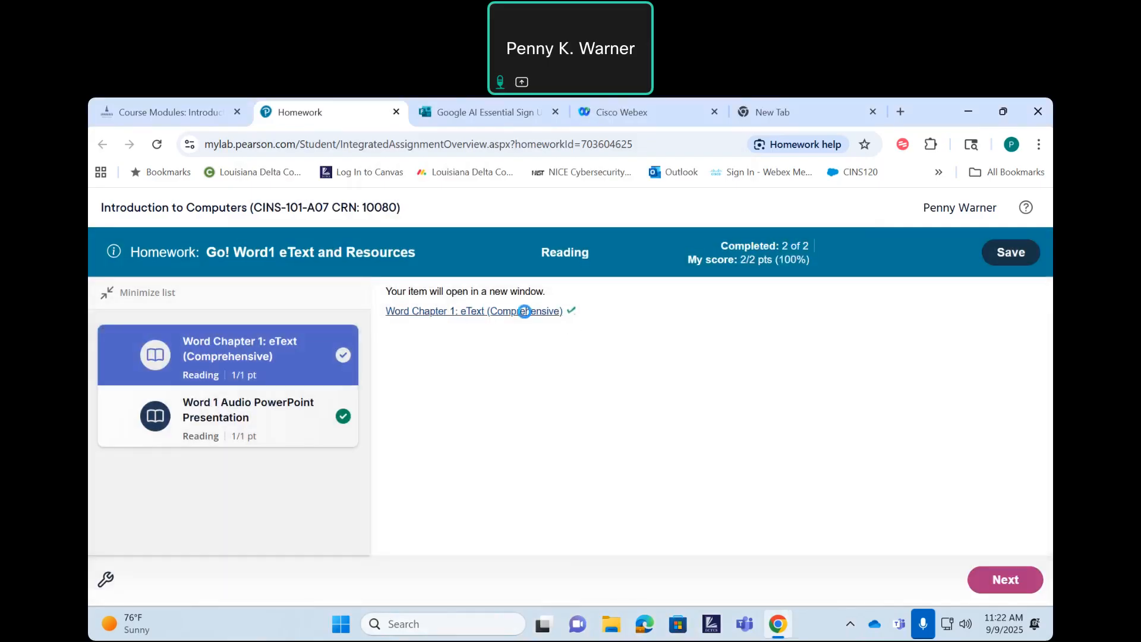
pyautogui.click(476, 310)
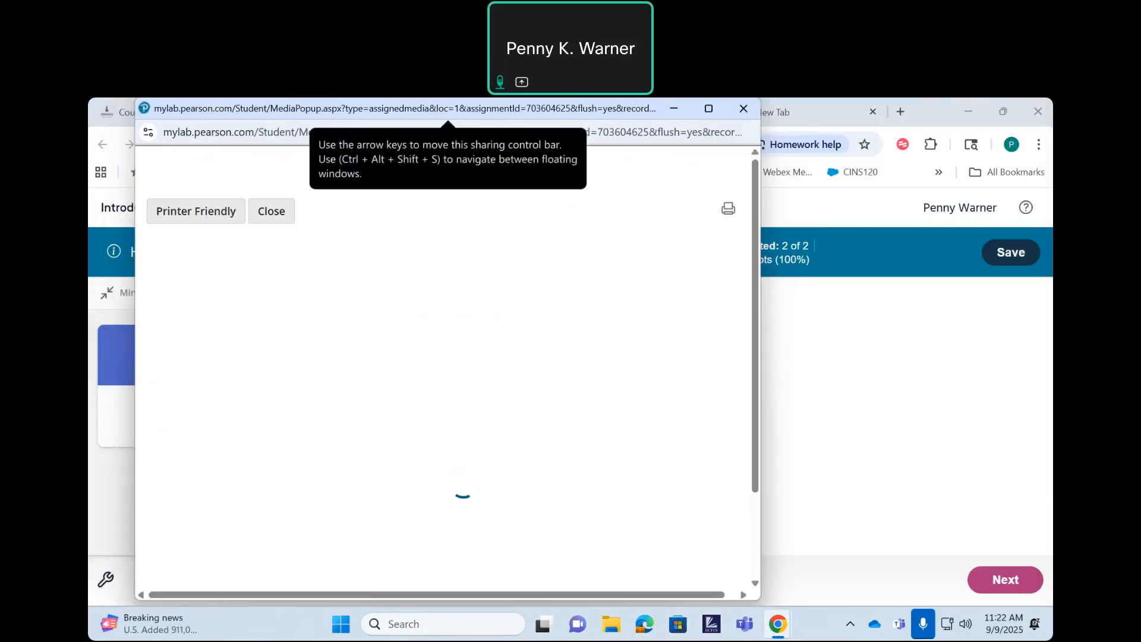
pyautogui.moveTo(330, 107); pyautogui.dragTo(437, 148)
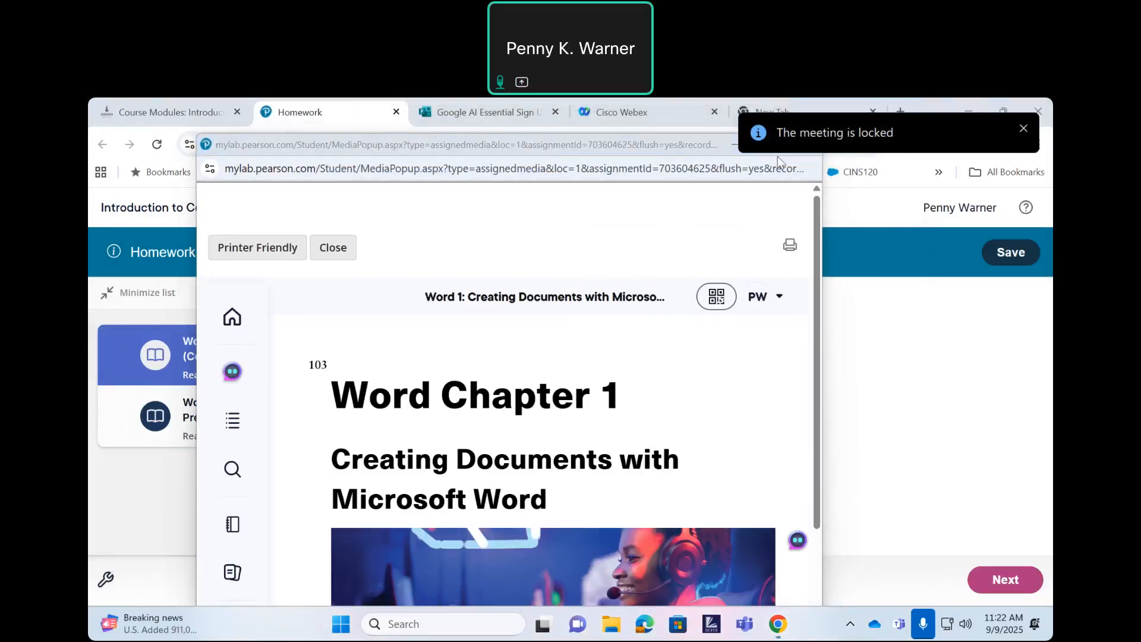
pyautogui.click(1024, 128)
pyautogui.click(769, 145)
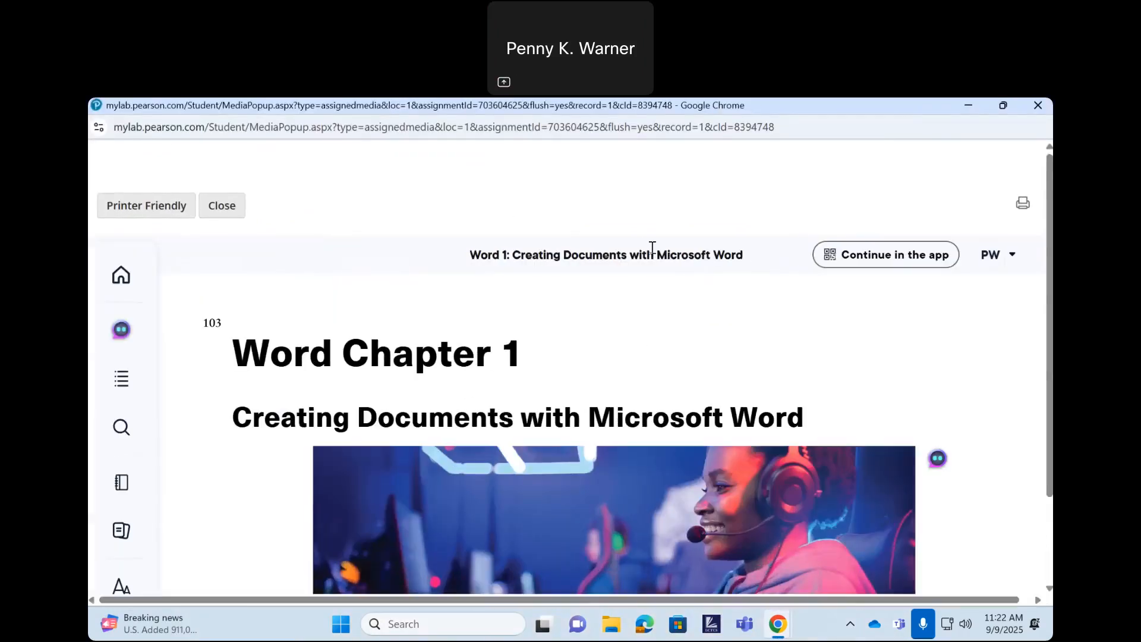
pyautogui.scroll(-2, 609, 287)
pyautogui.scroll(-6, 609, 287)
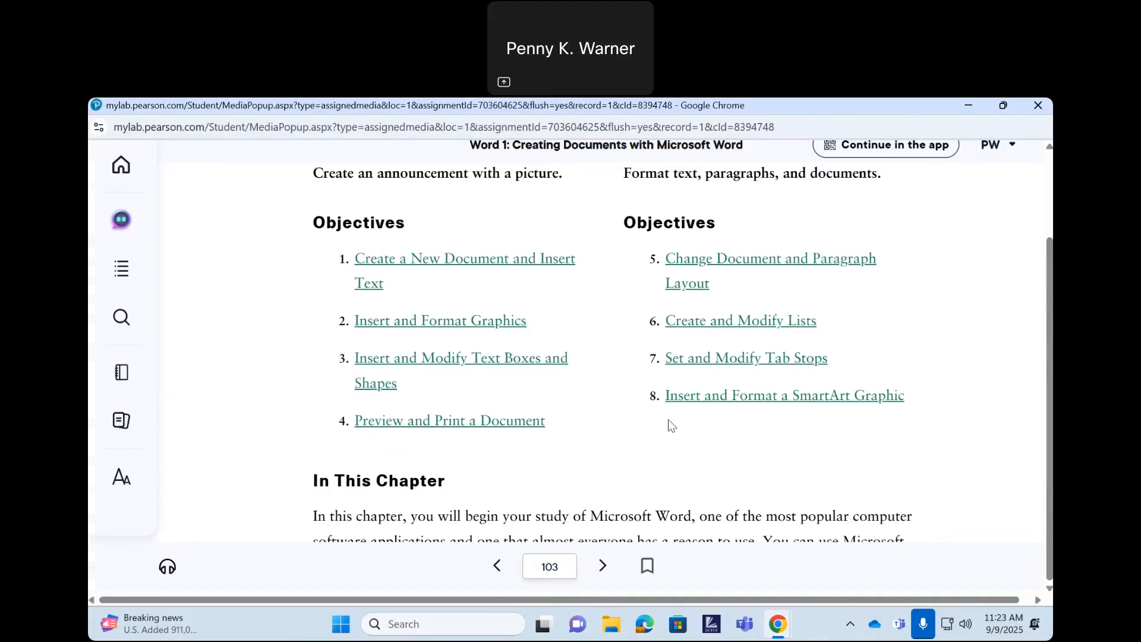
# - Read the rest of eText page 103 and go on to the Figure 1.1 Project 1A Announcement on page 104
pyautogui.scroll(-10, 672, 416)
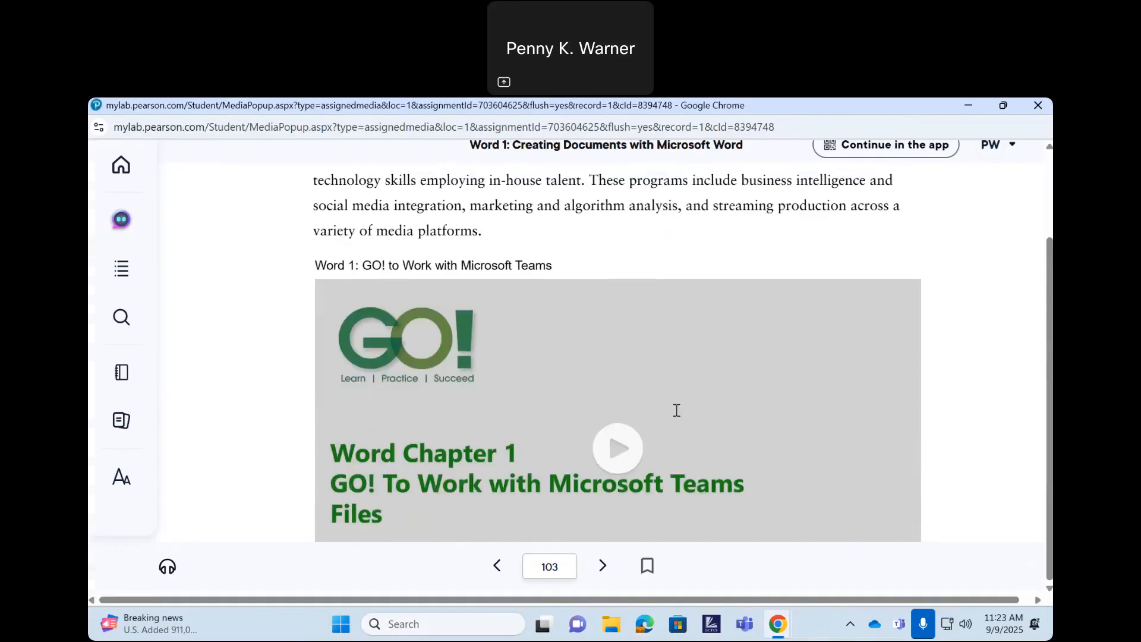
pyautogui.scroll(-3, 676, 410)
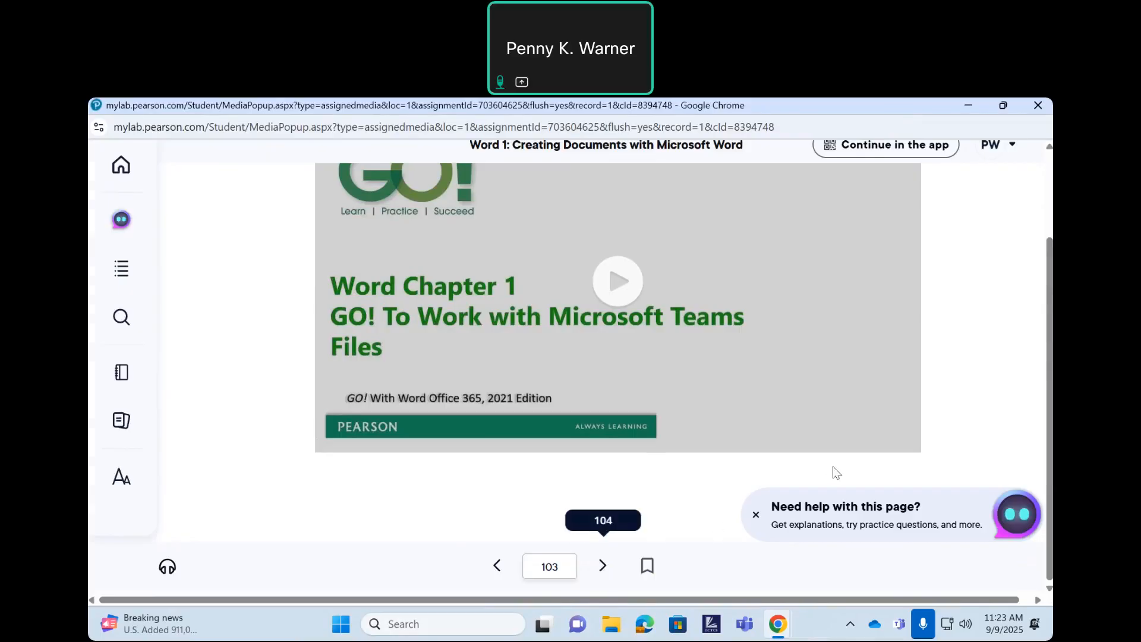
pyautogui.scroll(-5, 833, 466)
pyautogui.scroll(-9, 833, 467)
pyautogui.scroll(2, 832, 468)
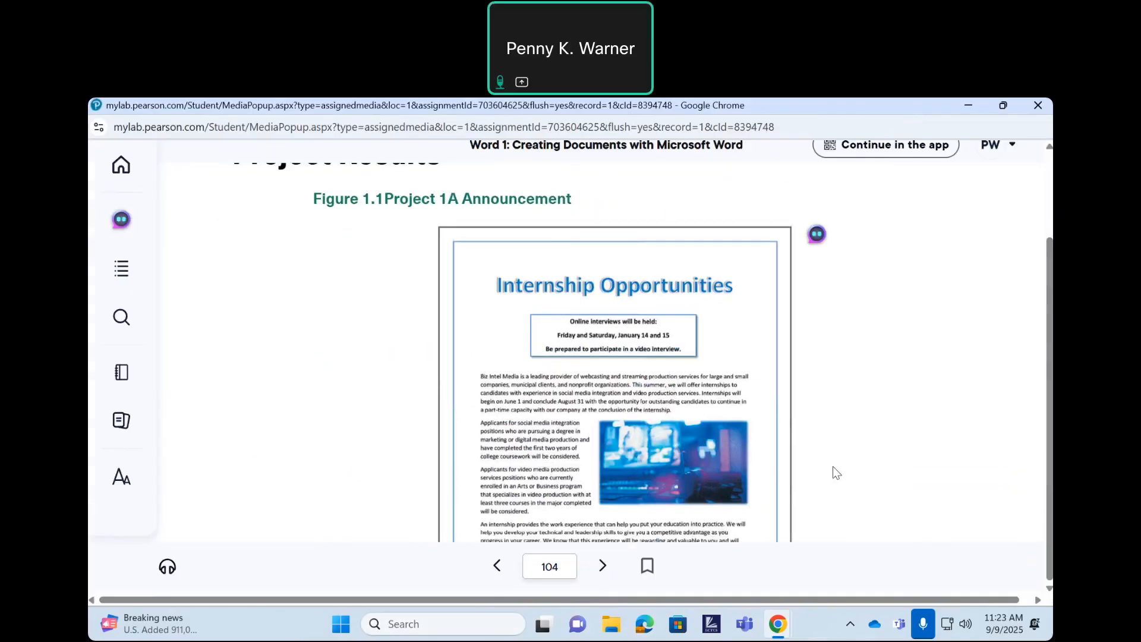
pyautogui.scroll(-2, 833, 466)
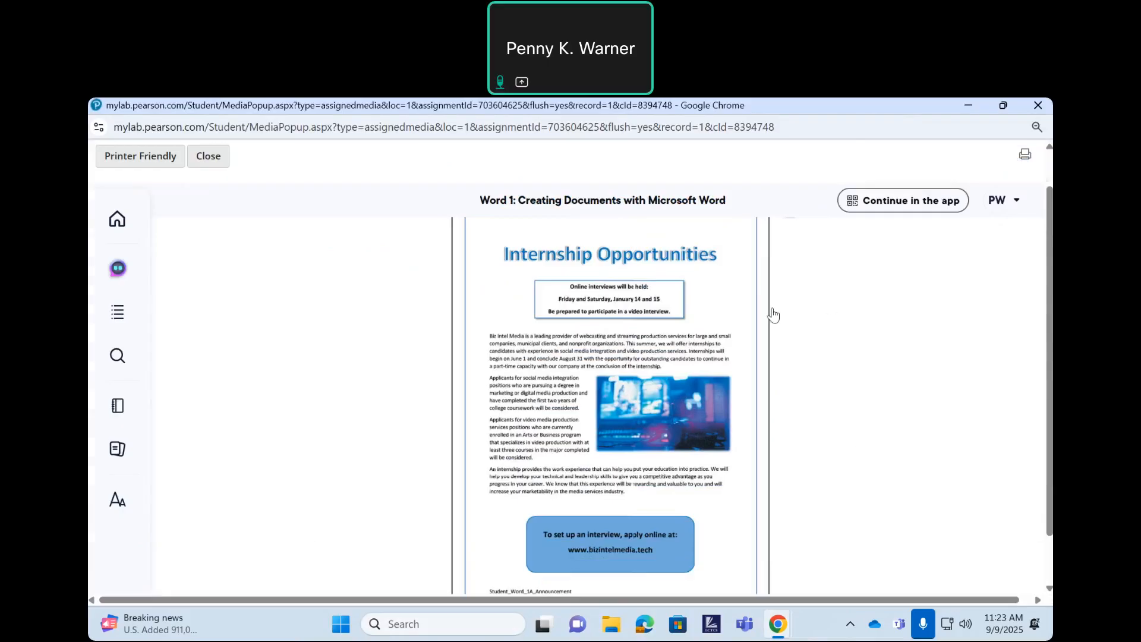
# - Examine the Internship Opportunities announcement and the required files and folder instructions for Project 1A on page 104
pyautogui.scroll(1, 796, 331)
pyautogui.scroll(-2, 797, 330)
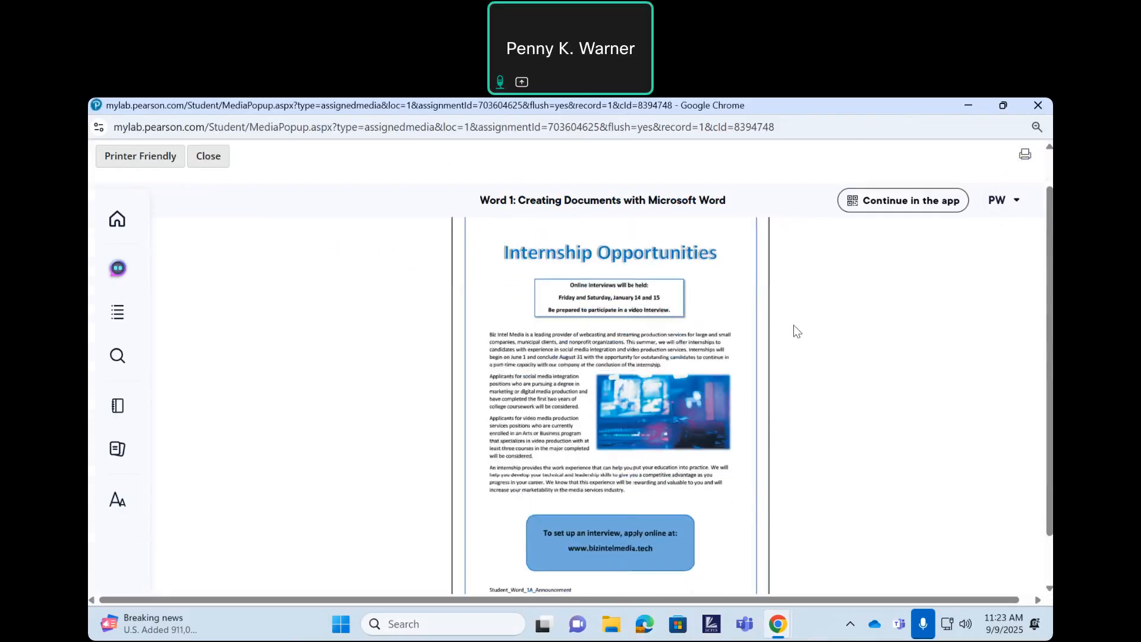
pyautogui.scroll(1, 796, 331)
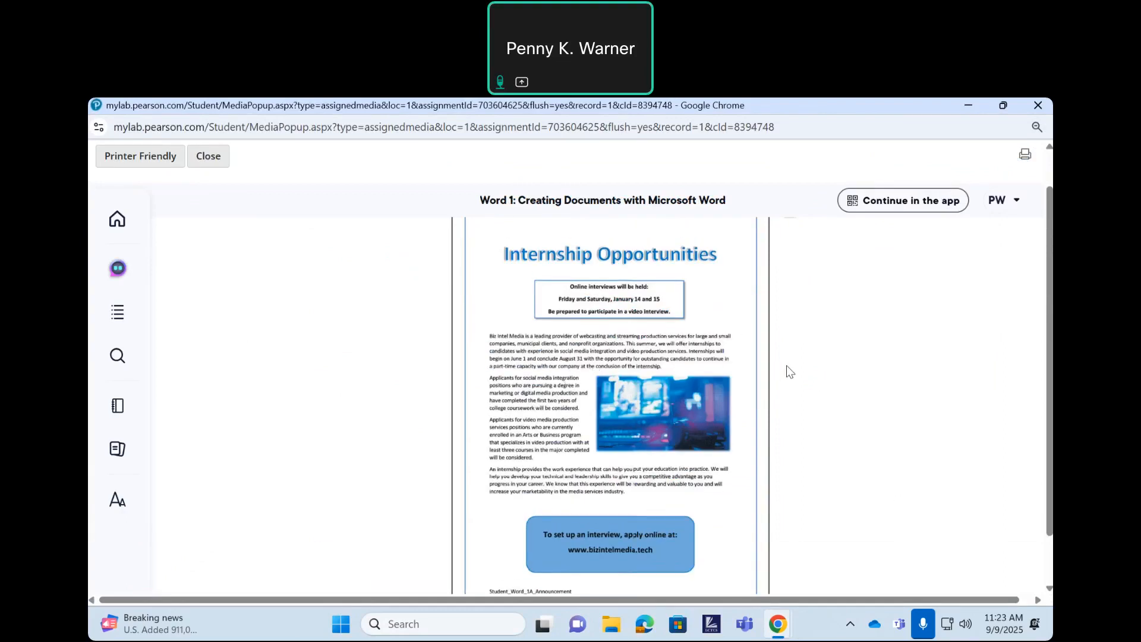
pyautogui.scroll(1, 786, 365)
pyautogui.scroll(-2, 786, 365)
pyautogui.scroll(1, 786, 365)
pyautogui.scroll(-8, 787, 365)
pyautogui.scroll(-3, 786, 365)
pyautogui.scroll(-1, 723, 511)
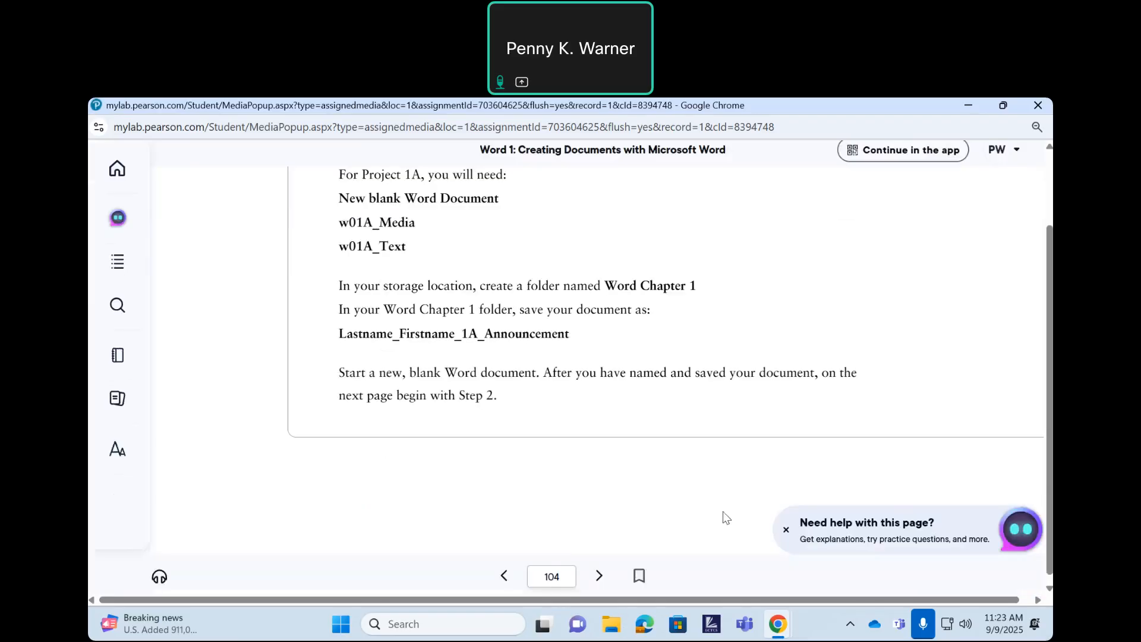
# - Go to eText page 105 and read steps 1 to 3 of Objective 1: Create a New Document and Insert Text
pyautogui.click(599, 575)
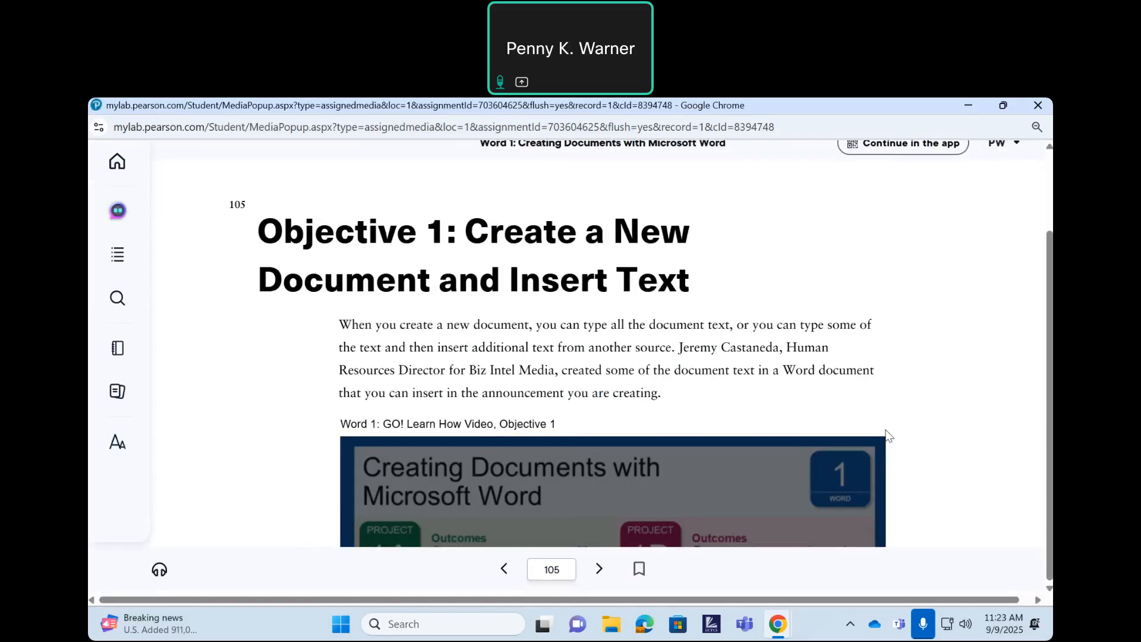
pyautogui.scroll(-9, 888, 435)
pyautogui.scroll(-5, 889, 436)
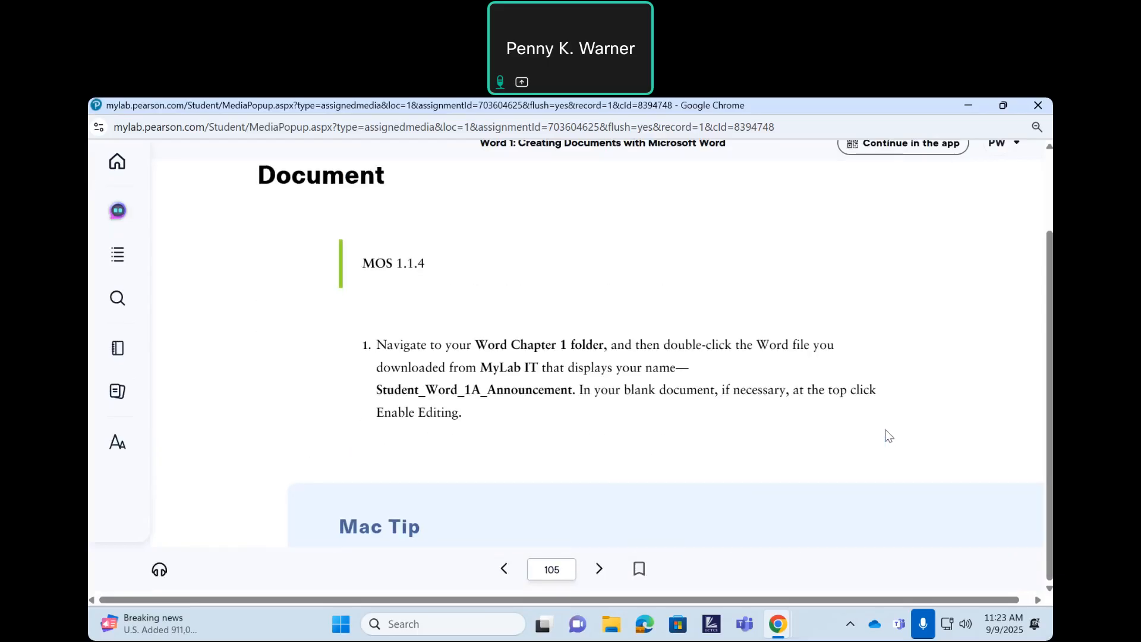
pyautogui.scroll(-5, 888, 436)
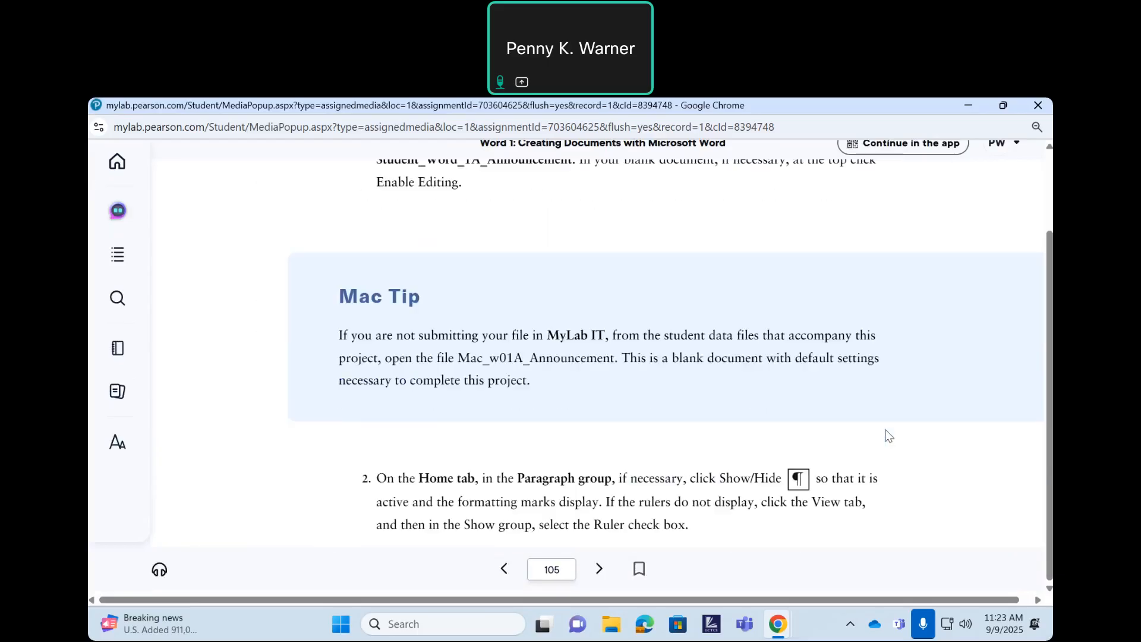
pyautogui.scroll(-6, 889, 436)
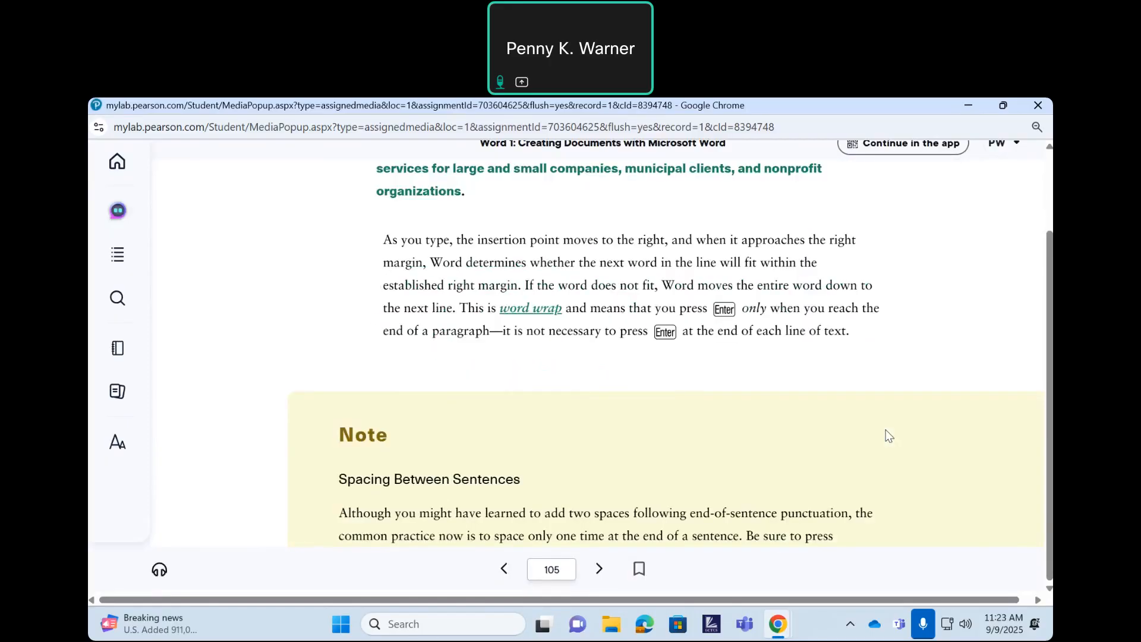
pyautogui.scroll(2, 888, 435)
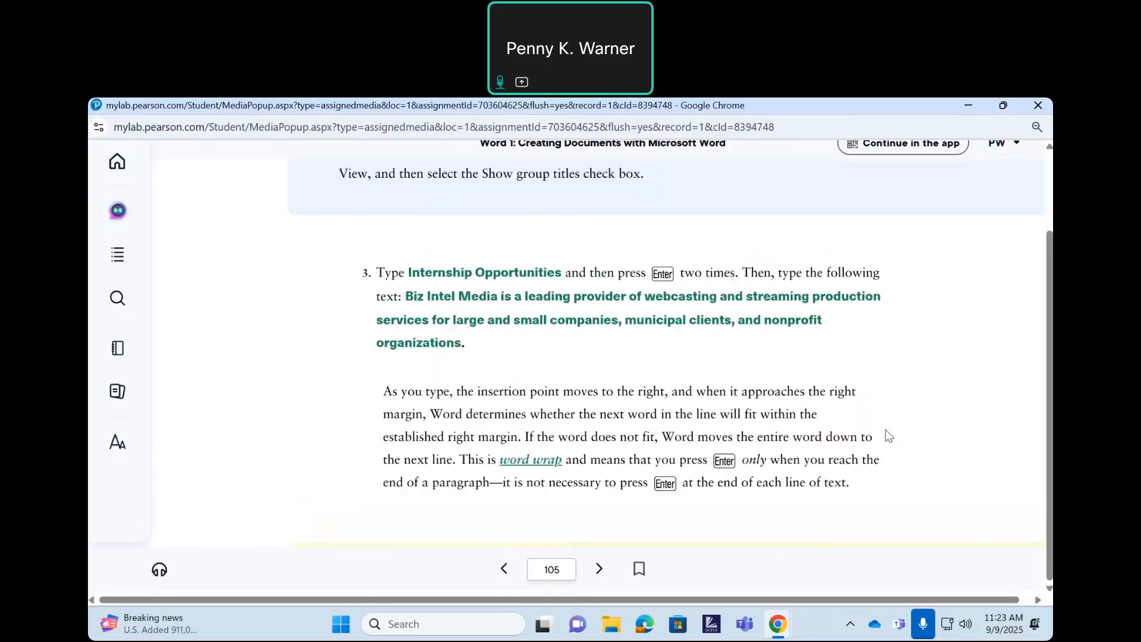
pyautogui.scroll(5, 888, 436)
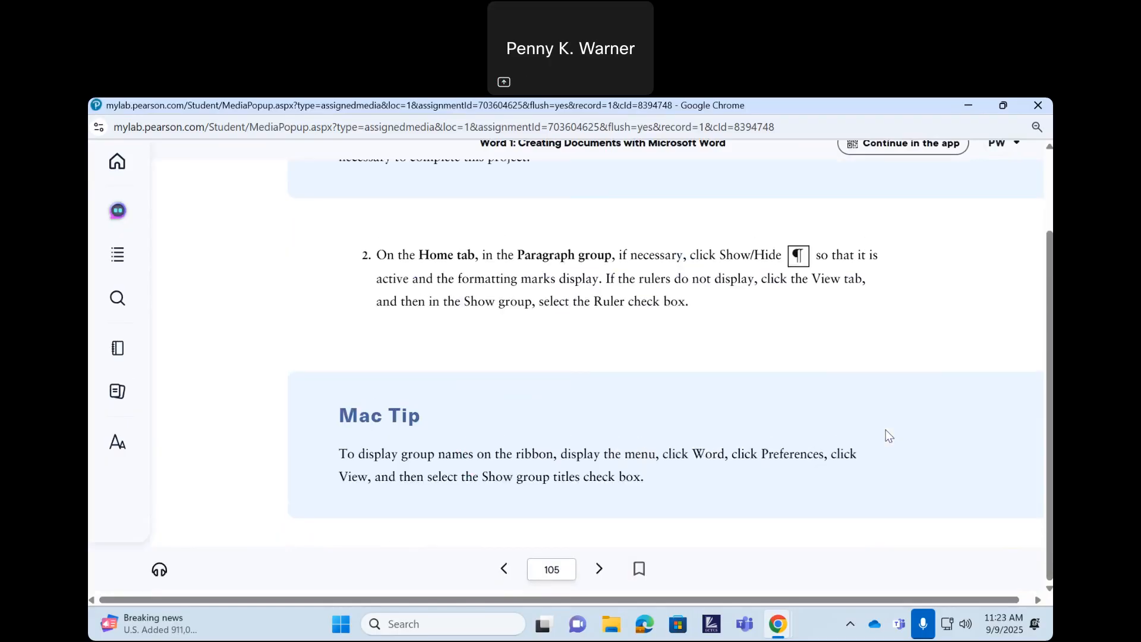
pyautogui.scroll(5, 888, 436)
pyautogui.scroll(-4, 888, 436)
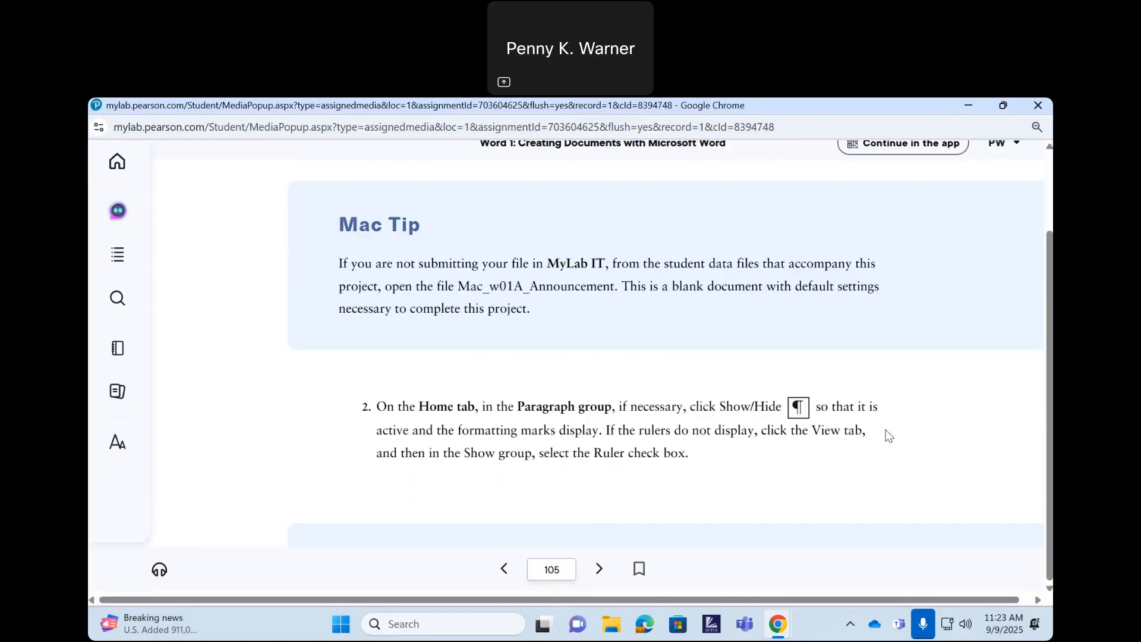
pyautogui.scroll(-6, 889, 436)
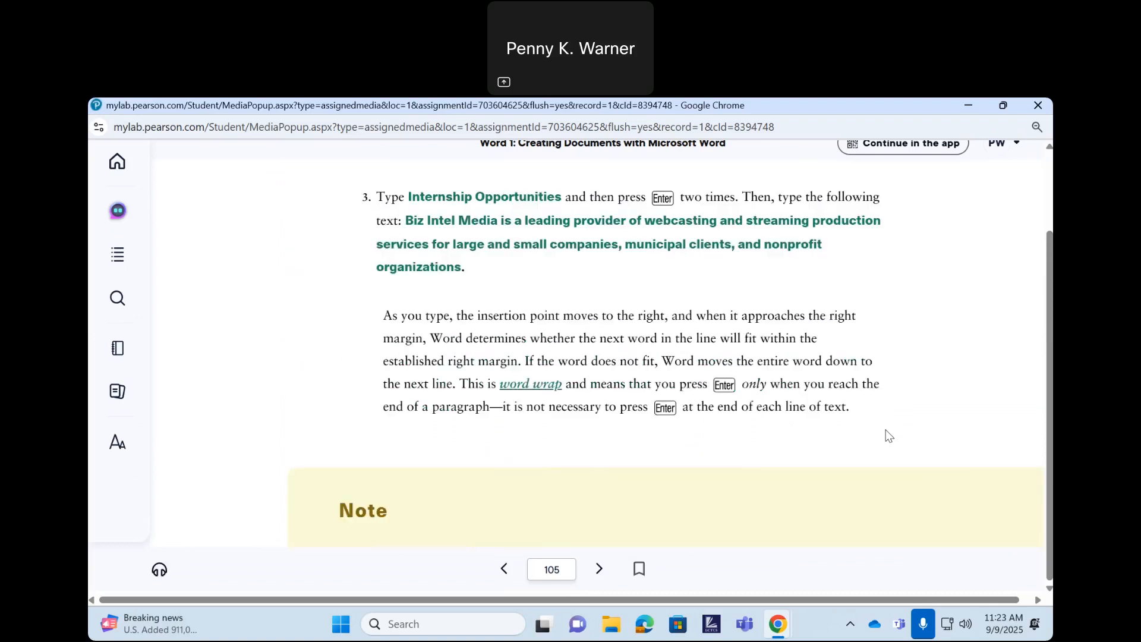
pyautogui.scroll(-2, 889, 436)
pyautogui.scroll(2, 889, 435)
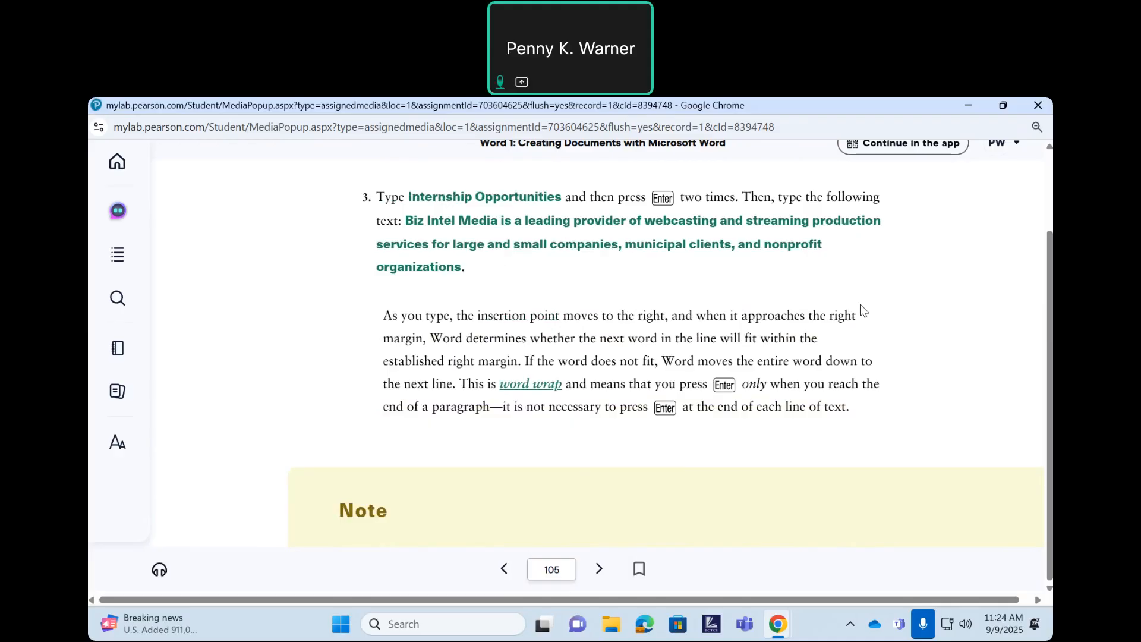
# - Search Windows for Word and launch the Word app
pyautogui.click(445, 625)
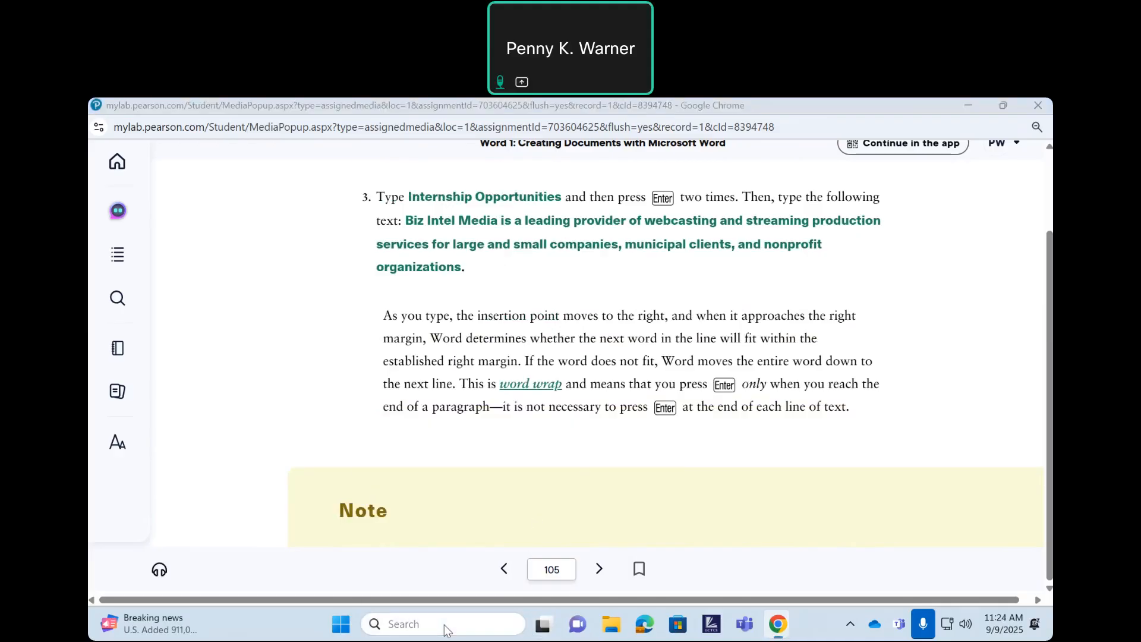
pyautogui.write('wo')
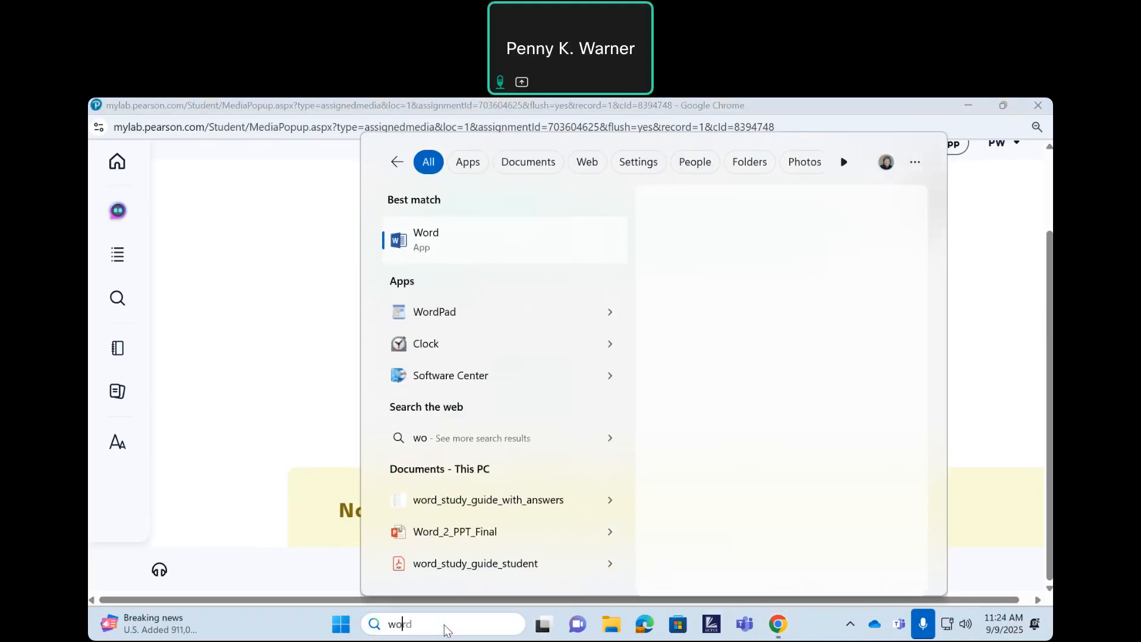
pyautogui.write('d')
pyautogui.press('Return')
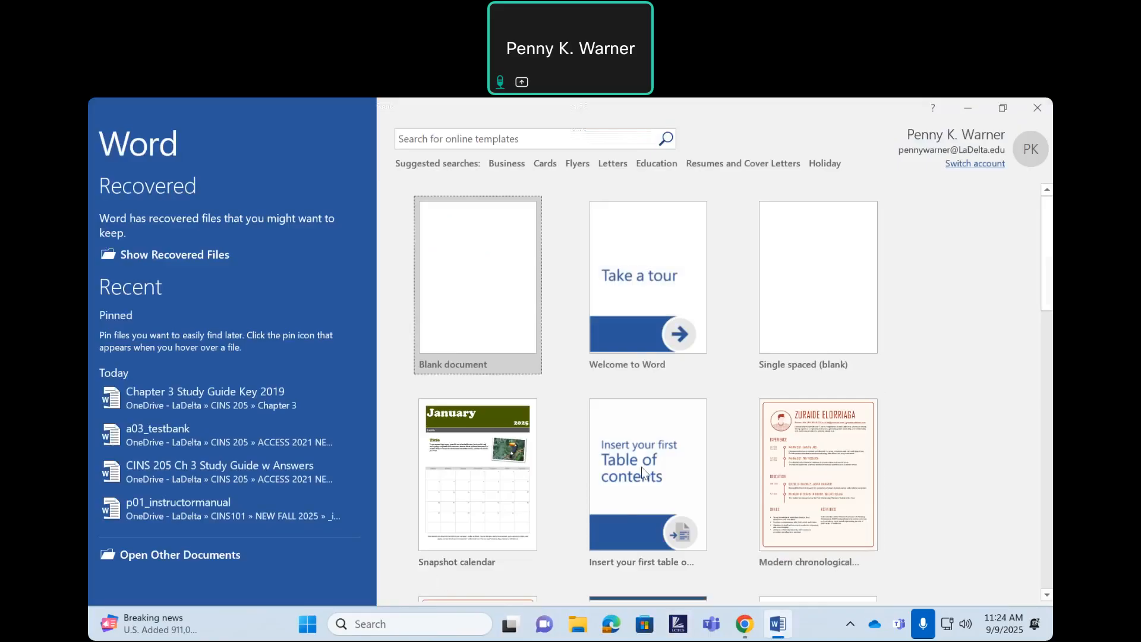
# - Browse Word's start templates and the Resumes and Cover Letters online templates, and return to the full template list
pyautogui.scroll(-5, 881, 456)
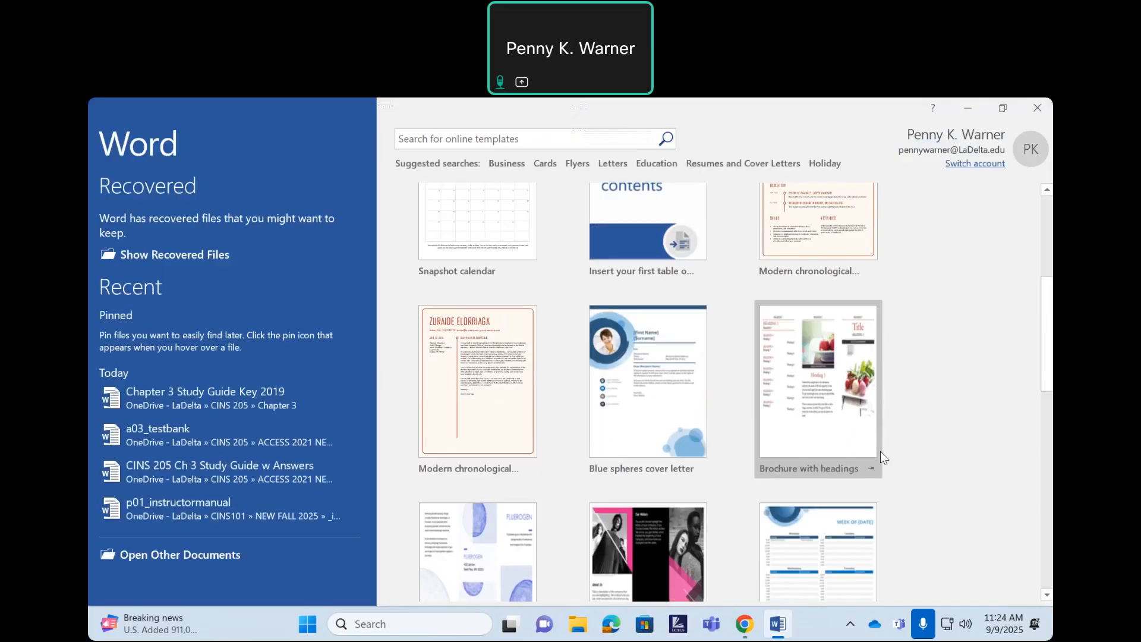
pyautogui.scroll(2, 880, 453)
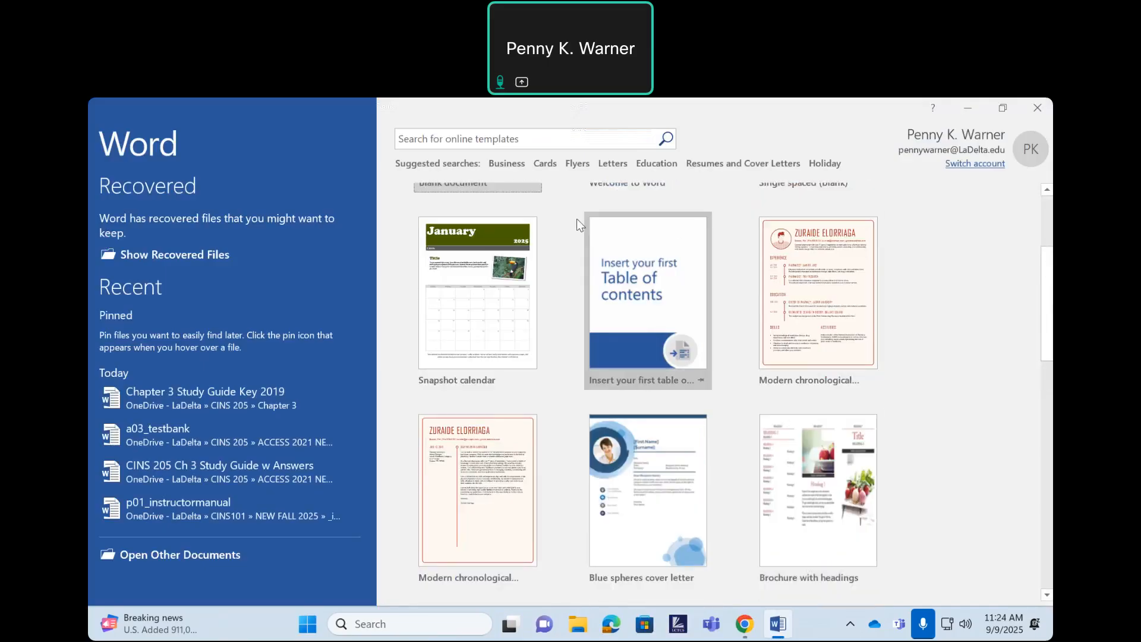
pyautogui.click(733, 163)
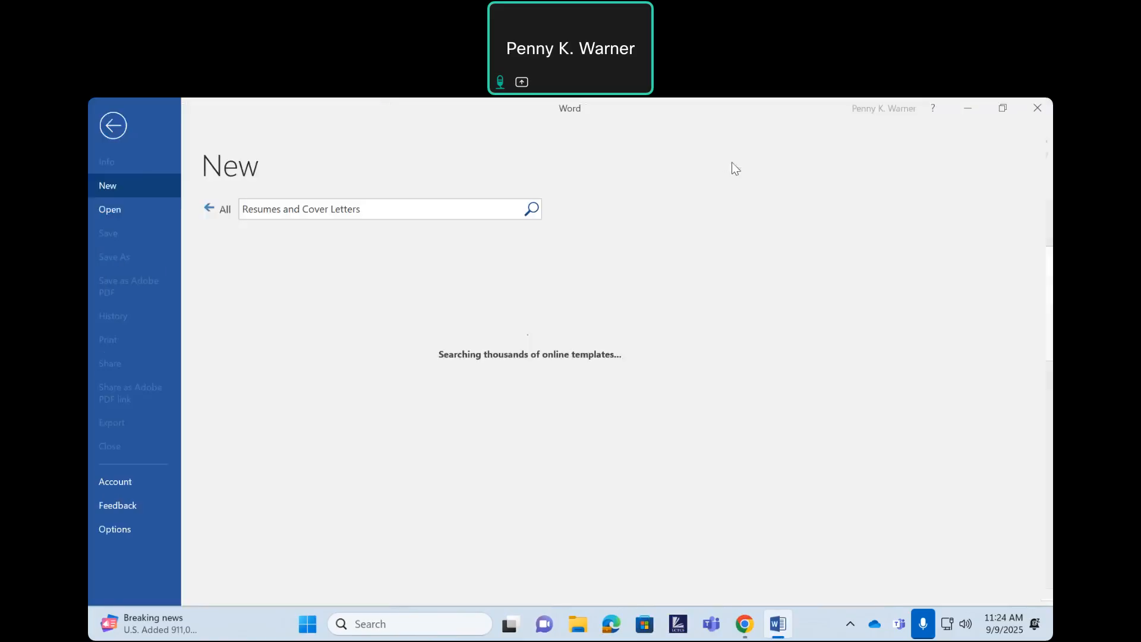
pyautogui.scroll(-5, 767, 393)
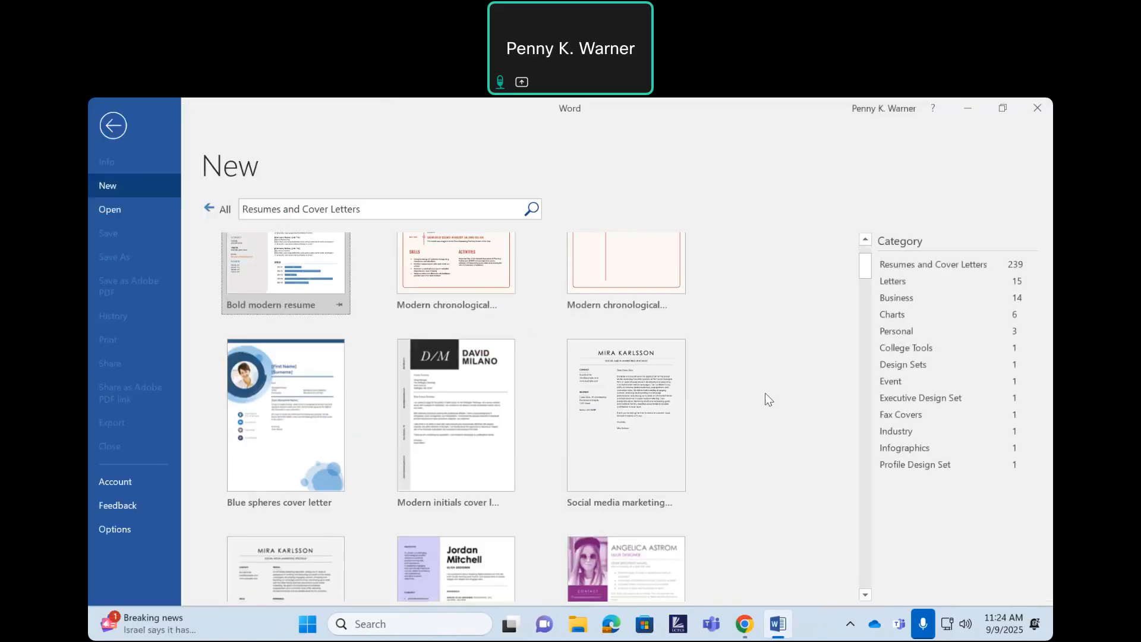
pyautogui.scroll(-2, 766, 399)
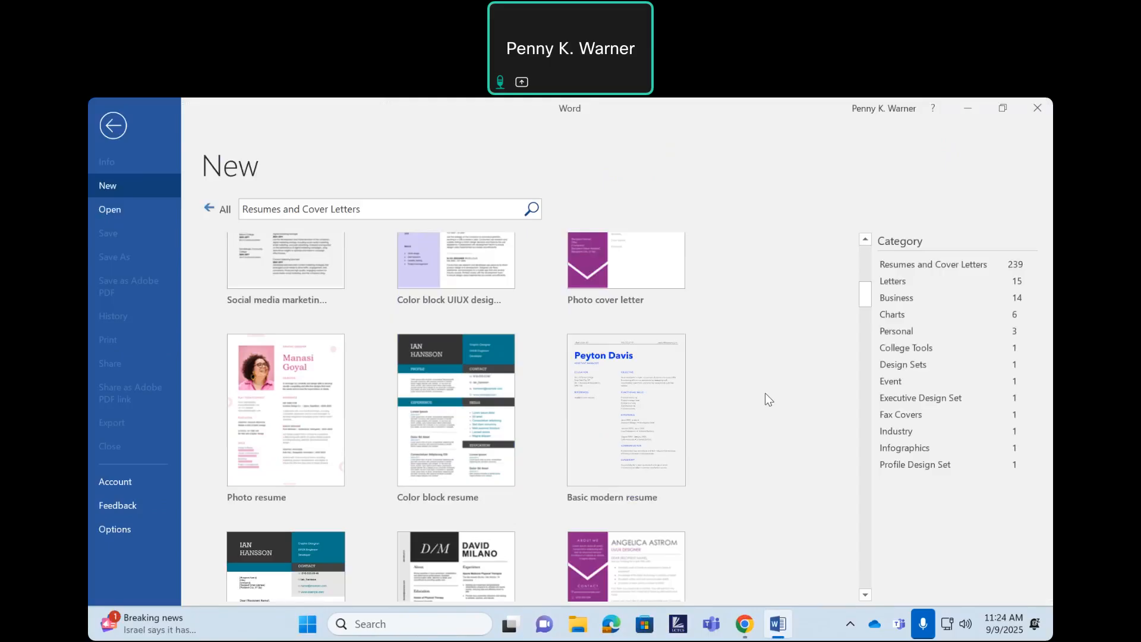
pyautogui.scroll(5, 765, 397)
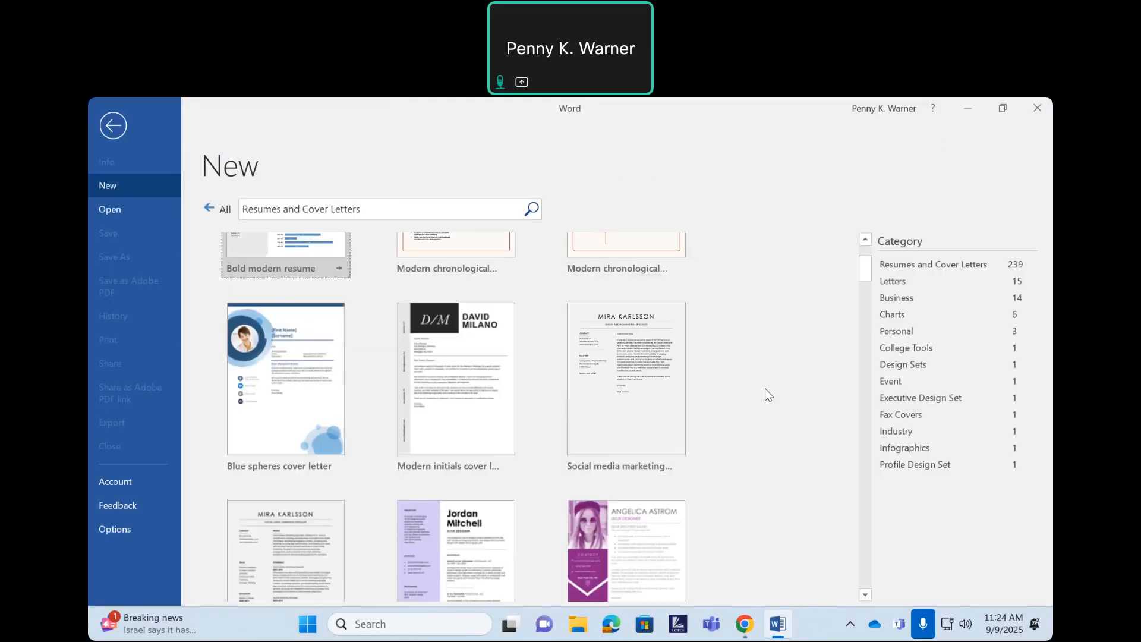
pyautogui.scroll(3, 765, 388)
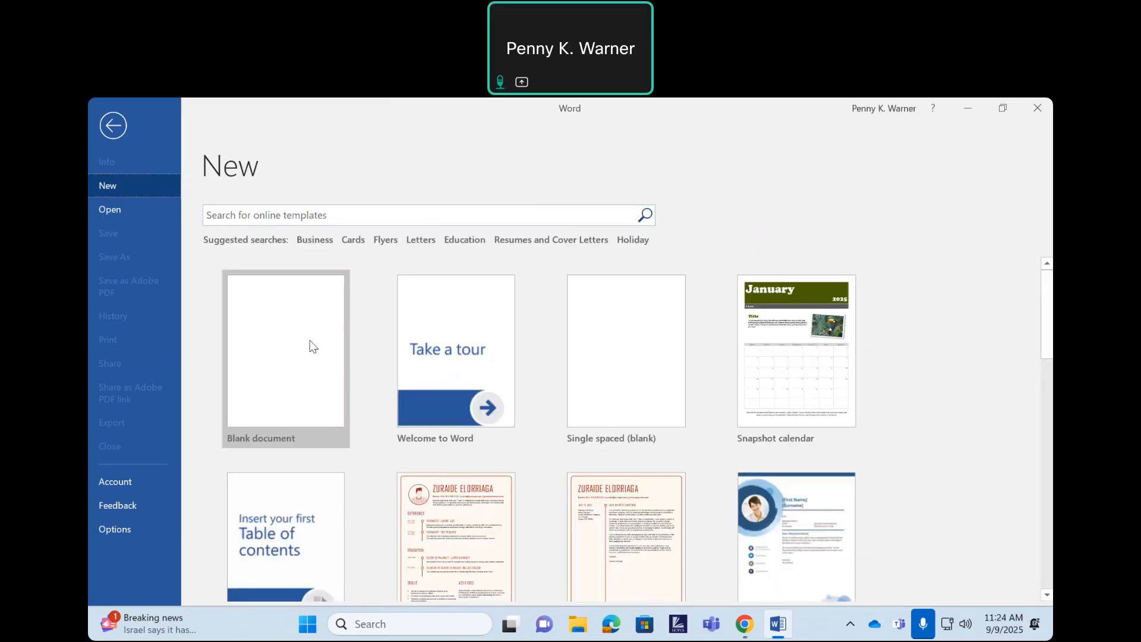
# - Create a blank document and close Document Recovery, choosing to remove the recovered files
pyautogui.click(256, 414)
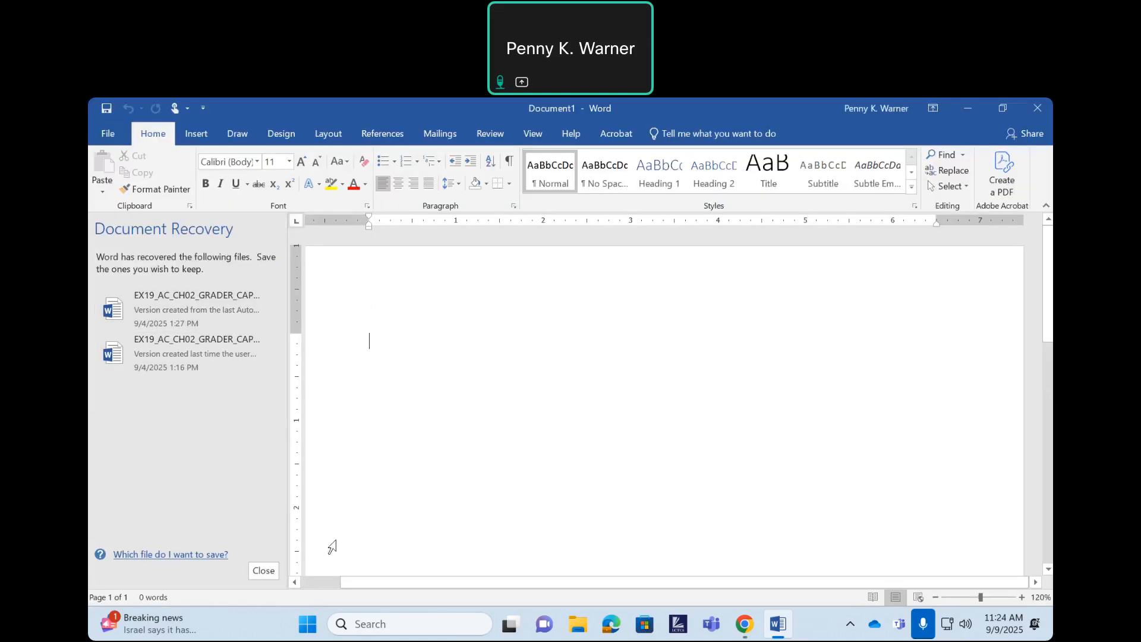
pyautogui.click(275, 571)
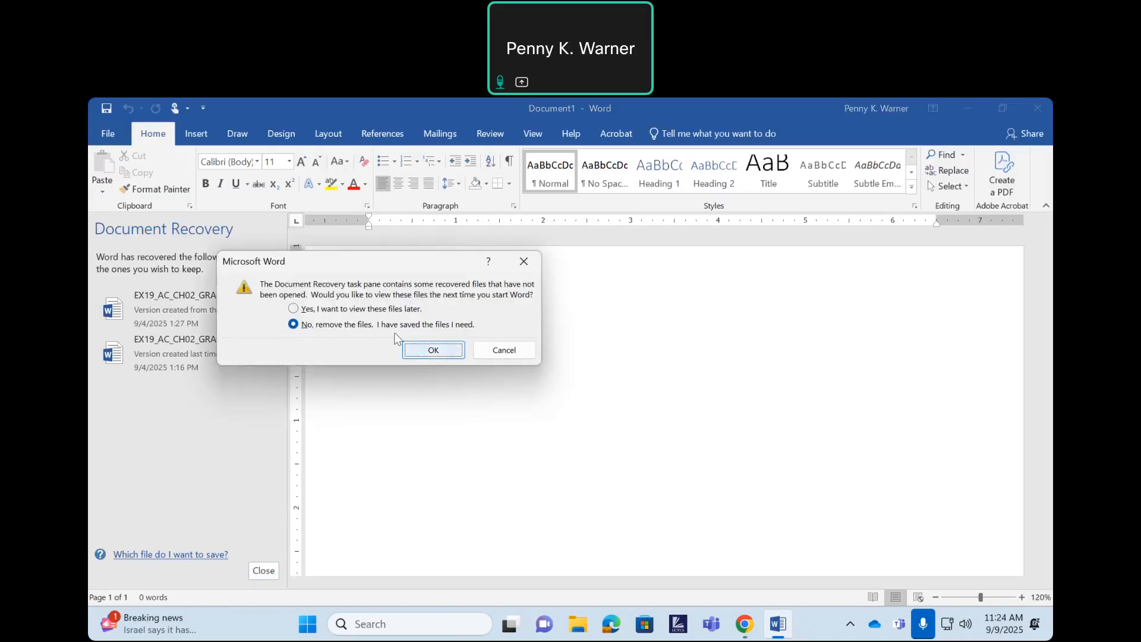
pyautogui.click(419, 347)
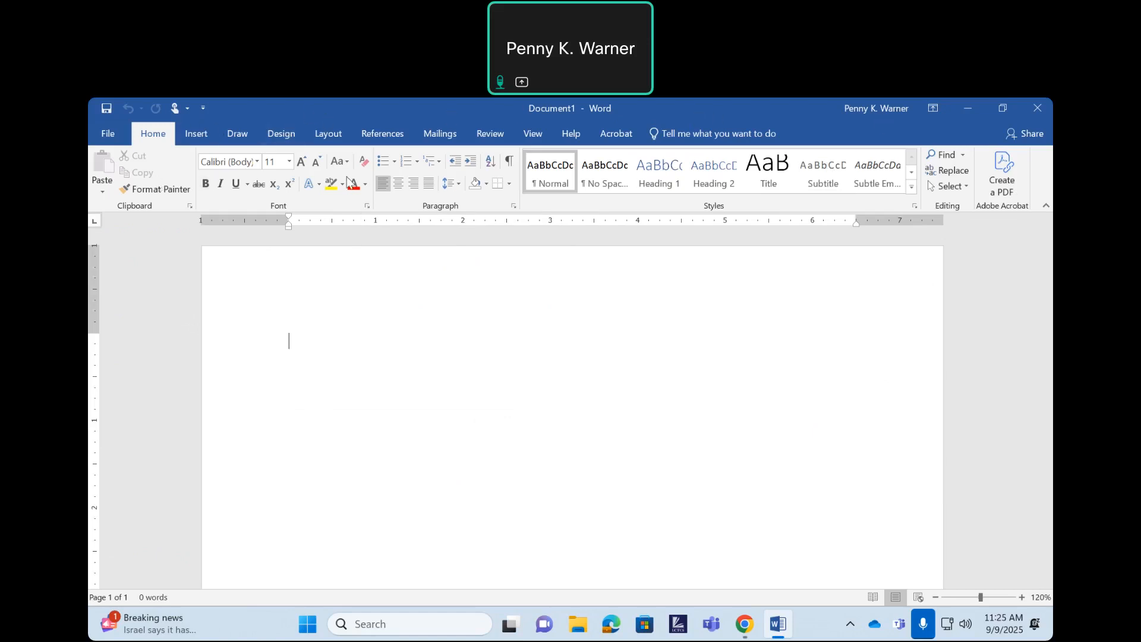
# - Review the Insert, Draw, Design and Layout command groups on the ribbon and return to the Home commands
pyautogui.click(190, 136)
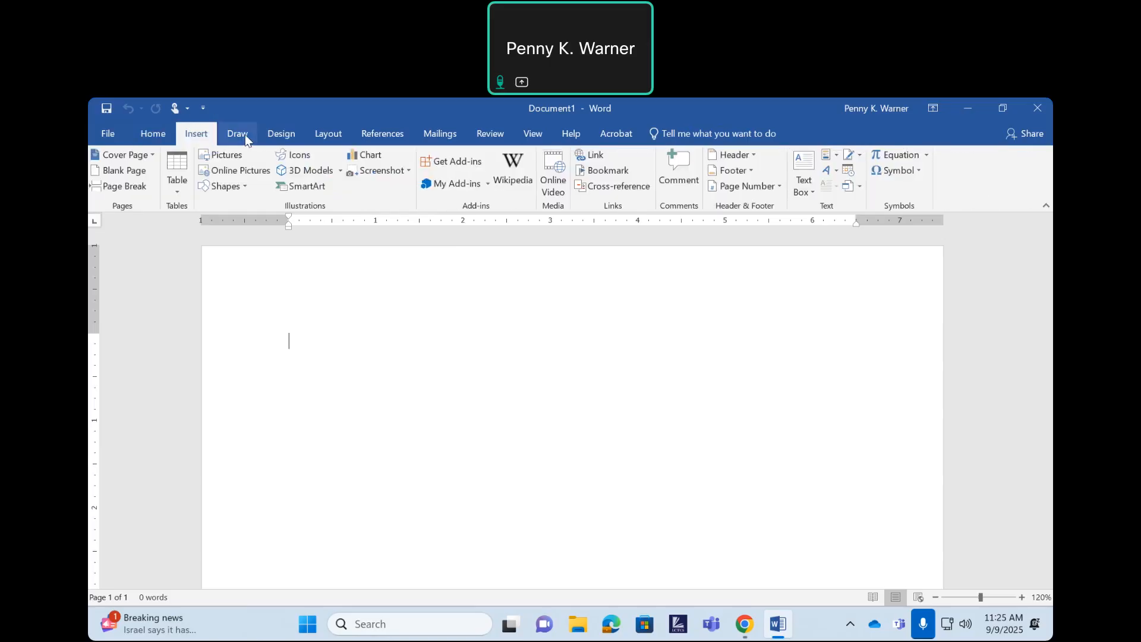
pyautogui.click(238, 135)
pyautogui.click(277, 137)
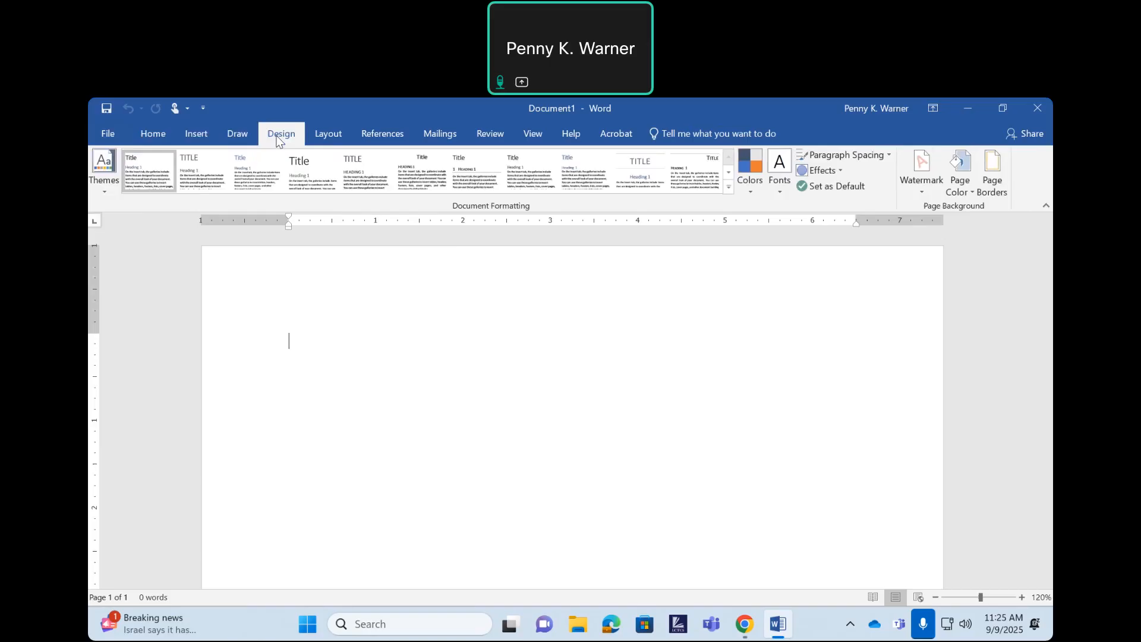
pyautogui.click(324, 137)
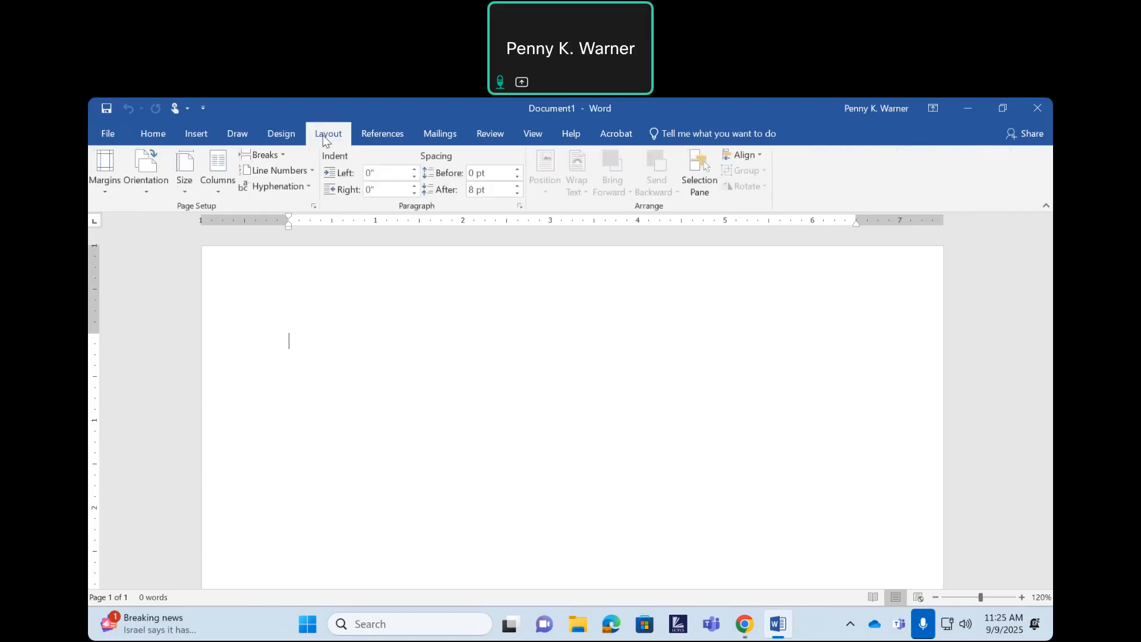
pyautogui.click(152, 135)
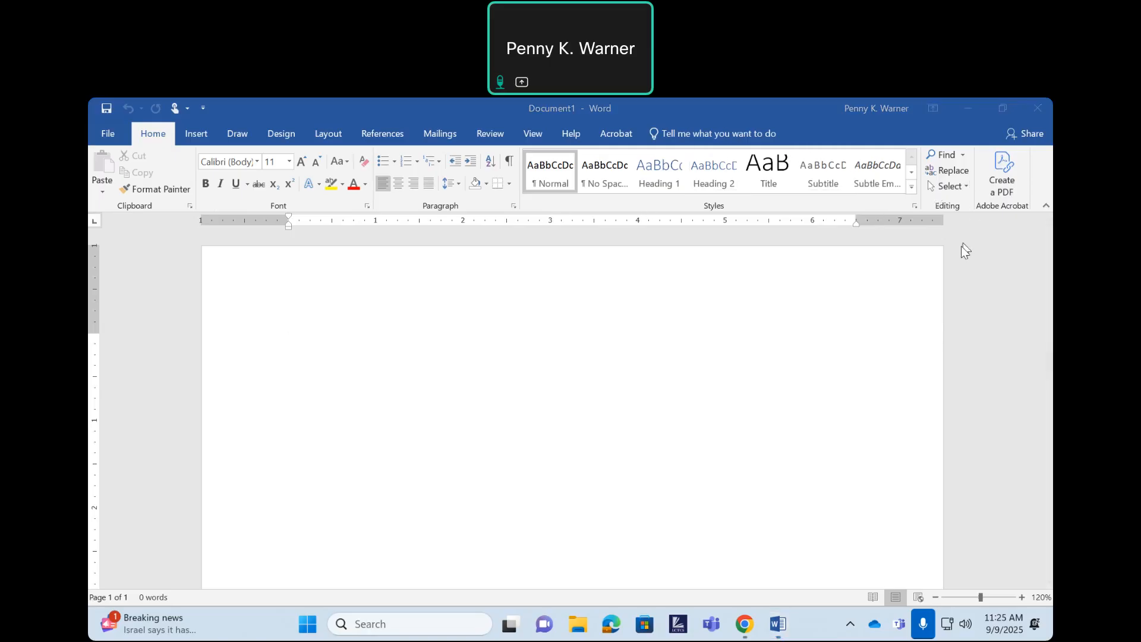
# - Draw a text box about 1.14" high and 2.02" wide near the page's upper left and move it slightly left
pyautogui.click(198, 135)
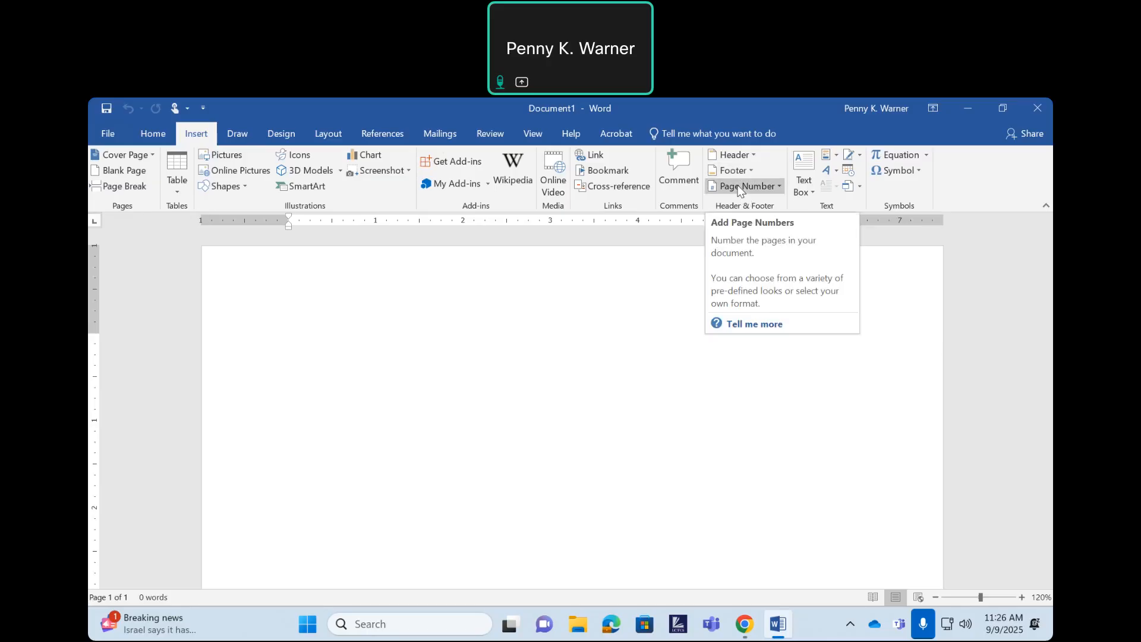
pyautogui.click(797, 183)
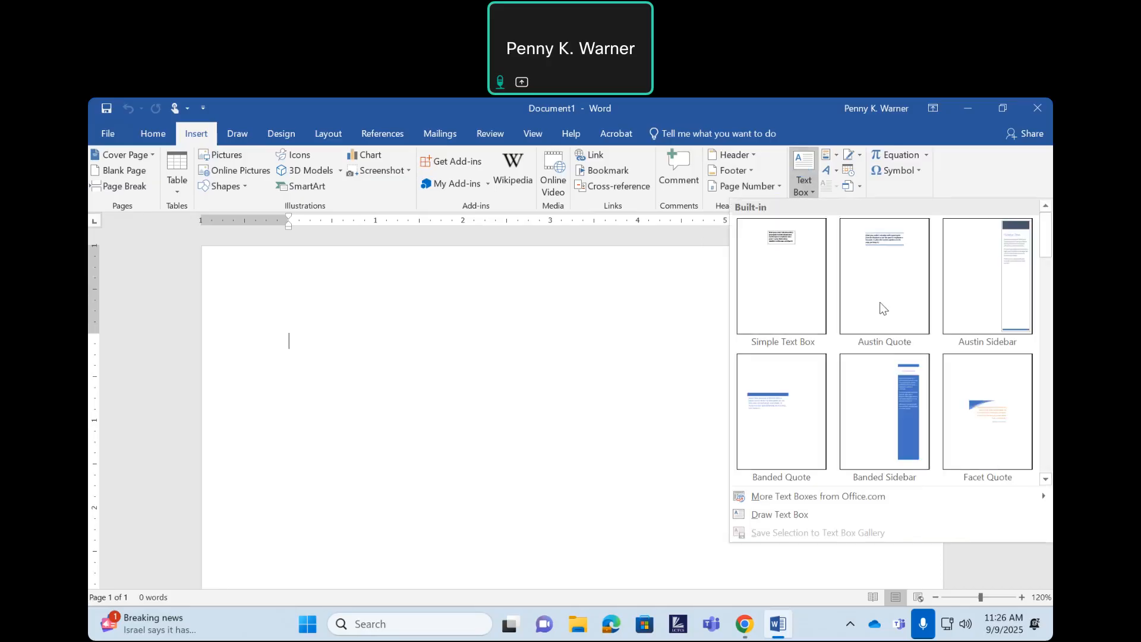
pyautogui.click(743, 512)
pyautogui.moveTo(324, 364); pyautogui.dragTo(502, 465)
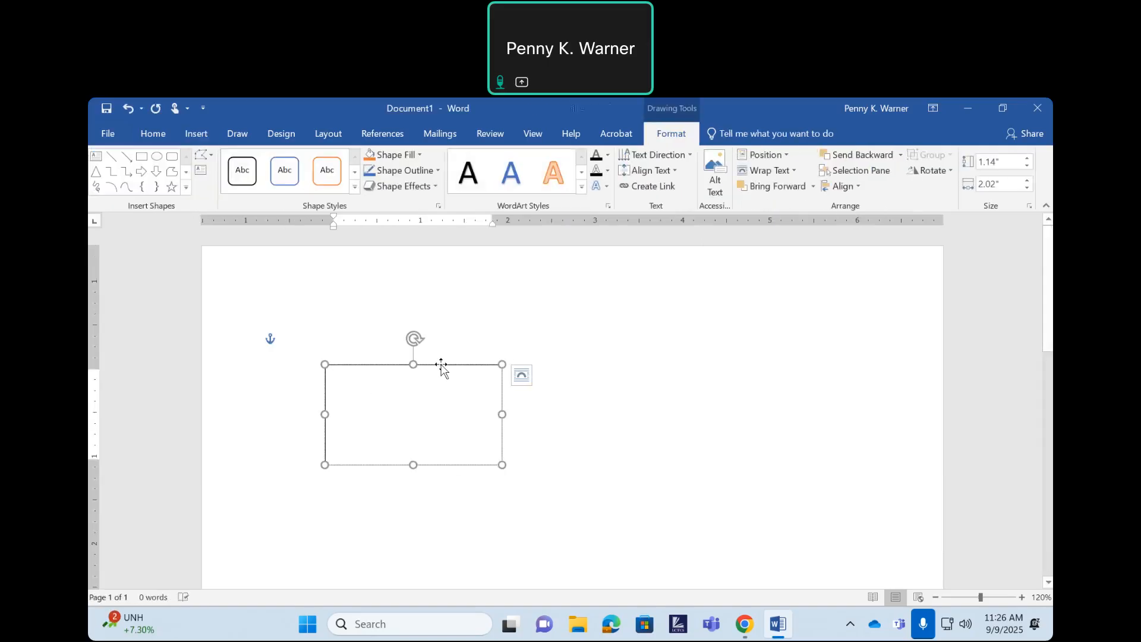
pyautogui.moveTo(524, 361); pyautogui.dragTo(356, 365)
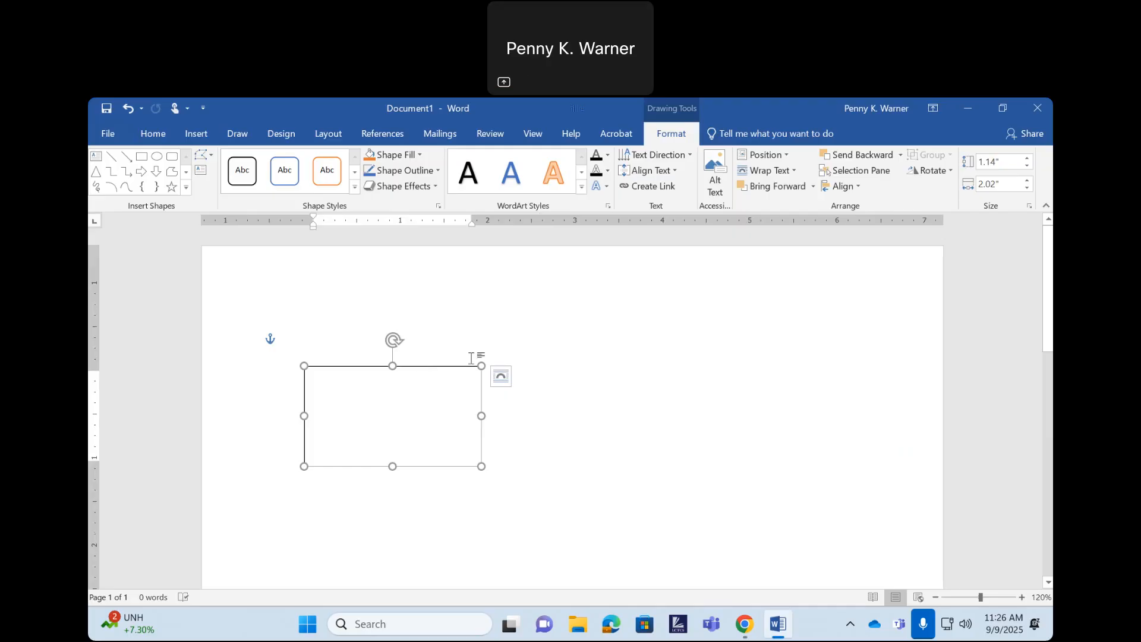
# - Apply a Box page border with a dashed line style to the whole document
pyautogui.click(239, 135)
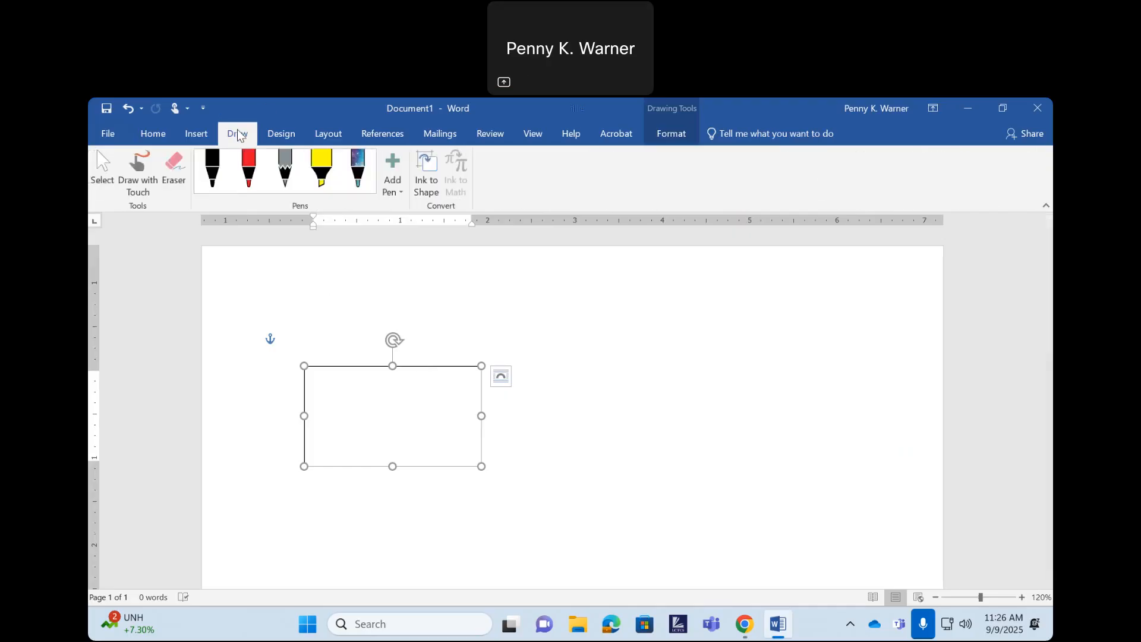
pyautogui.click(286, 134)
pyautogui.click(688, 423)
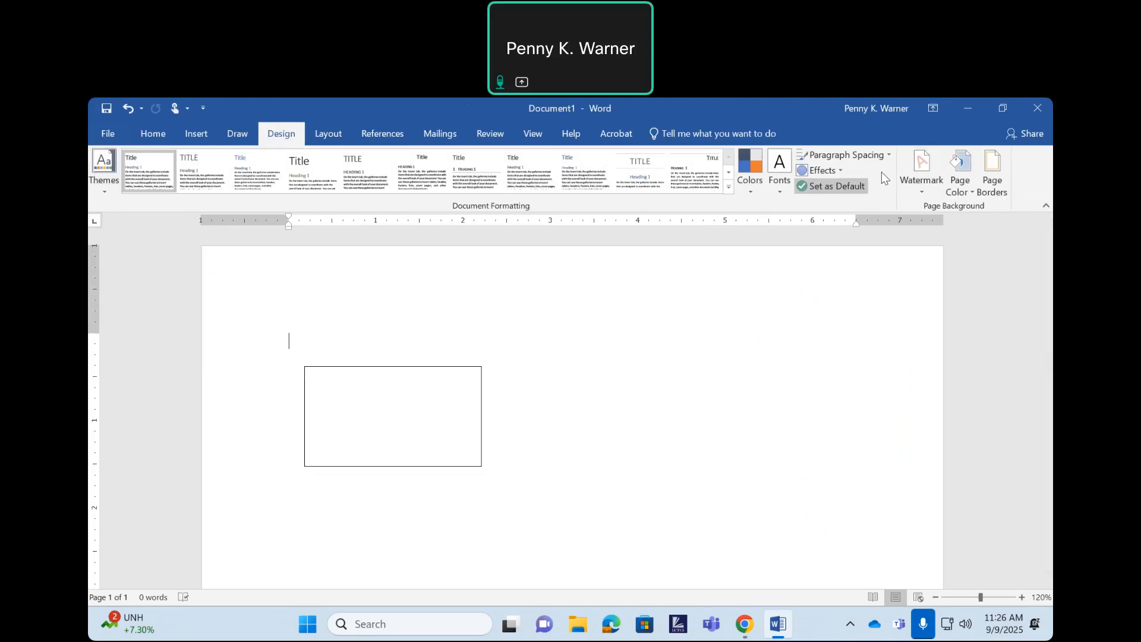
pyautogui.click(991, 183)
pyautogui.click(416, 295)
pyautogui.click(550, 315)
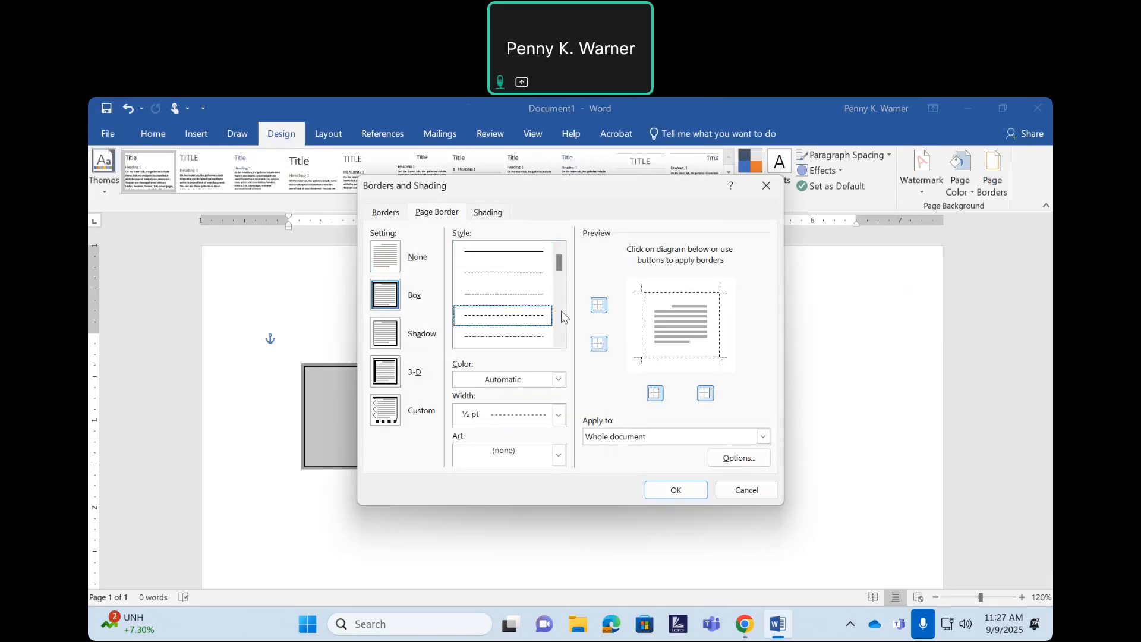
pyautogui.press('Return')
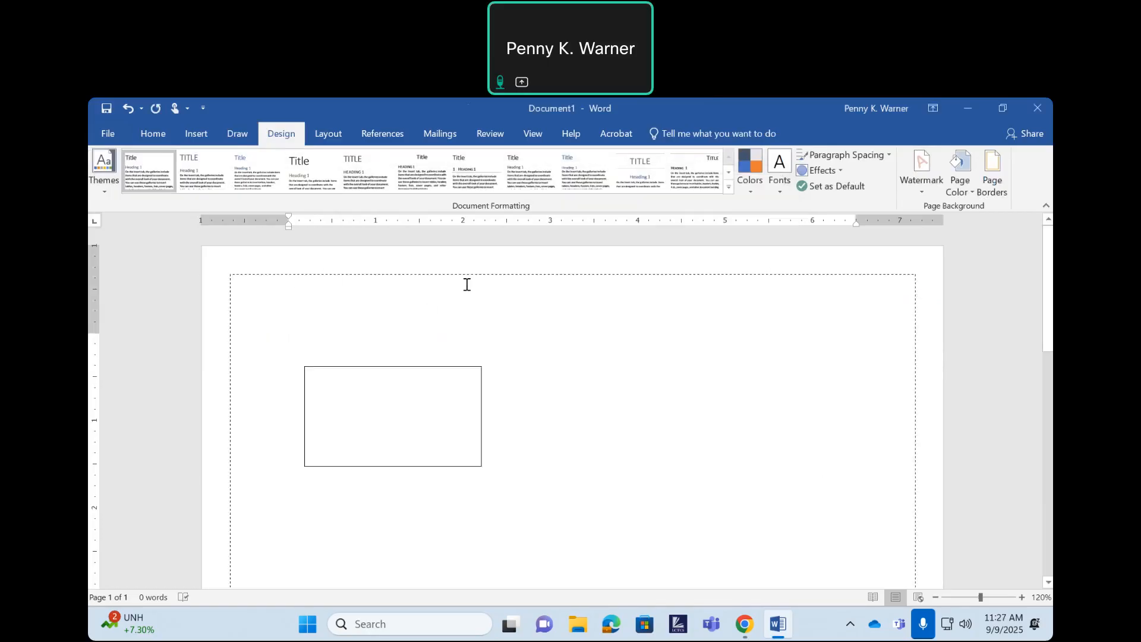
# - Review the Layout, References, Mailings, Review, Help and View command groups on the ribbon
pyautogui.click(331, 139)
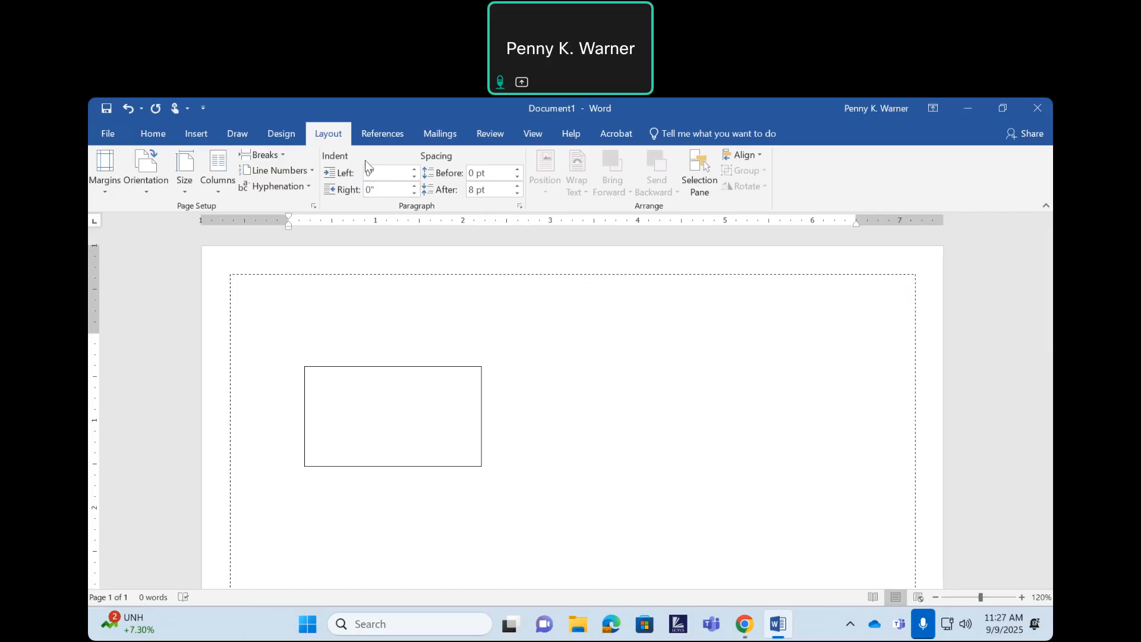
pyautogui.click(396, 134)
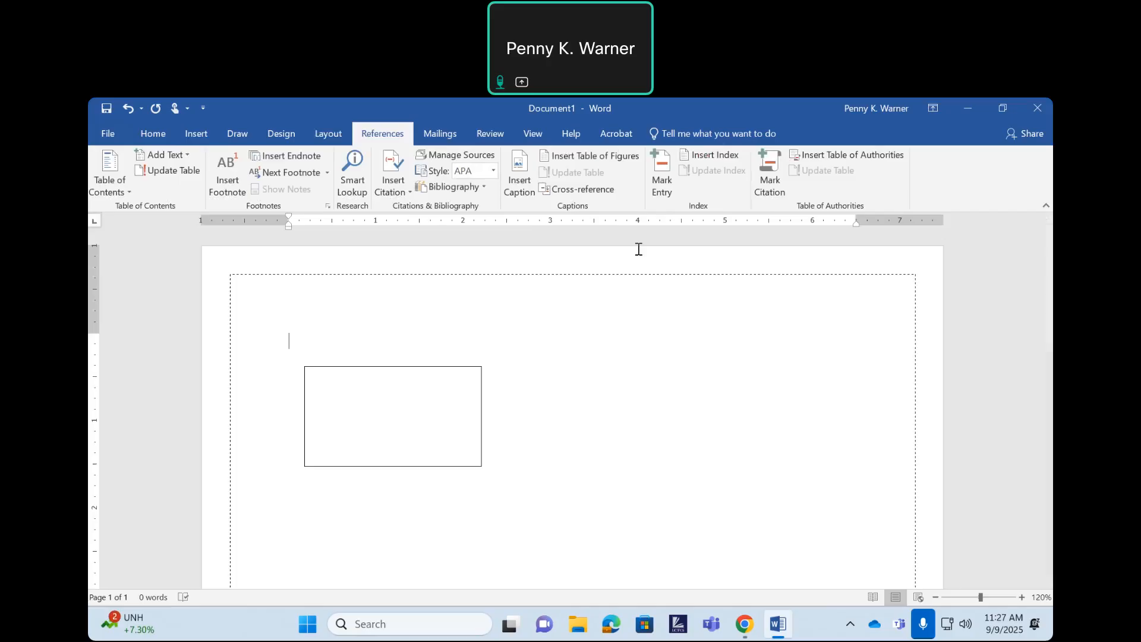
pyautogui.click(442, 132)
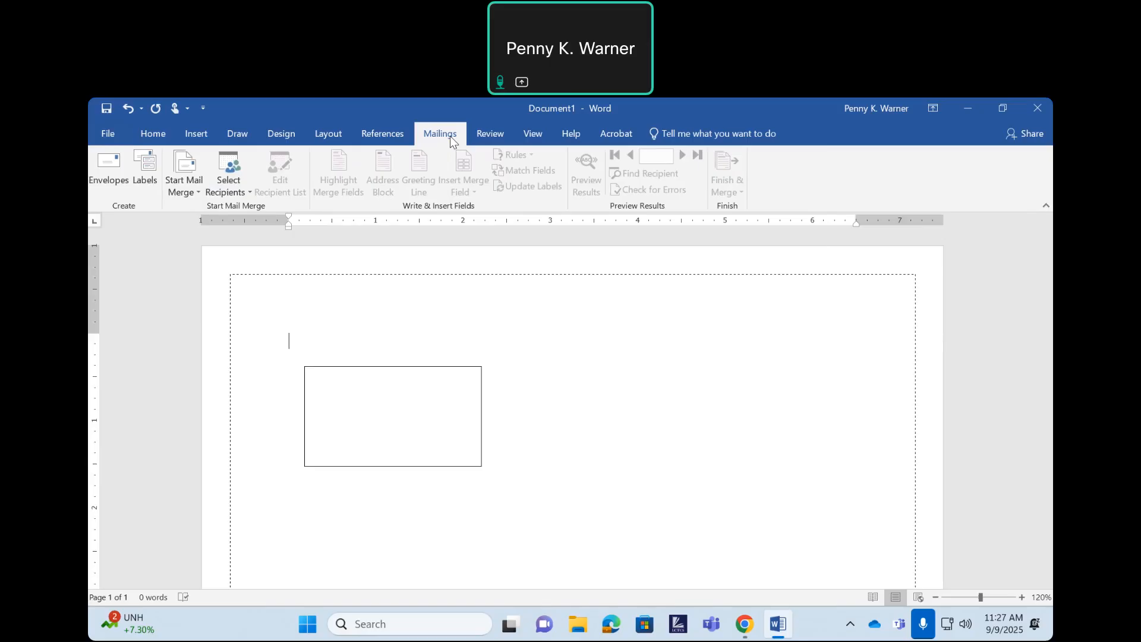
pyautogui.click(494, 137)
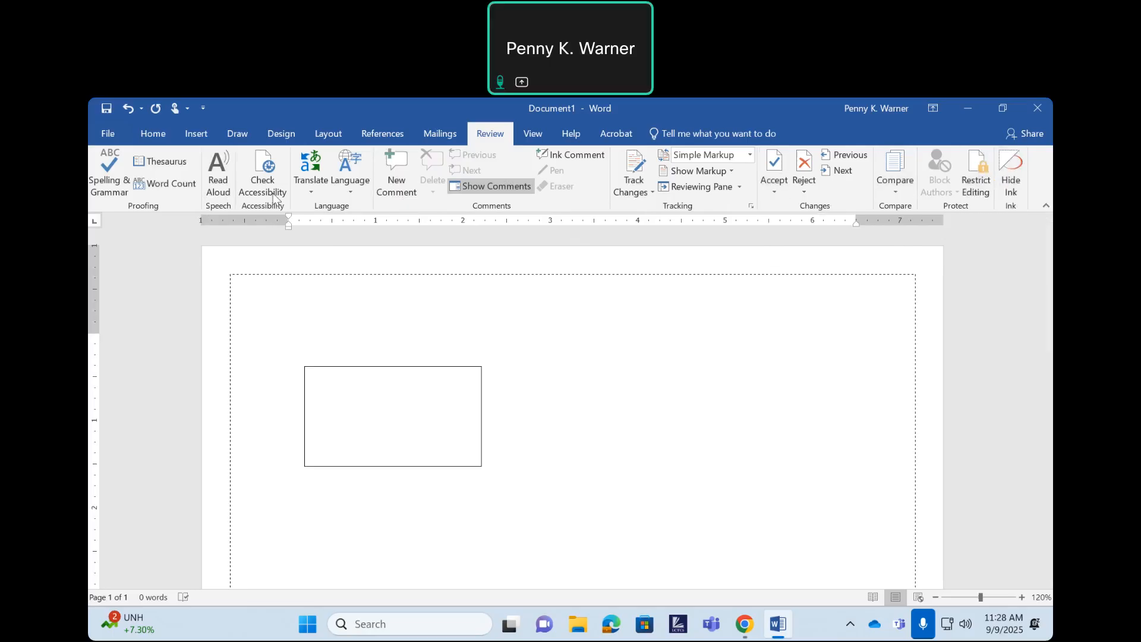
pyautogui.click(154, 134)
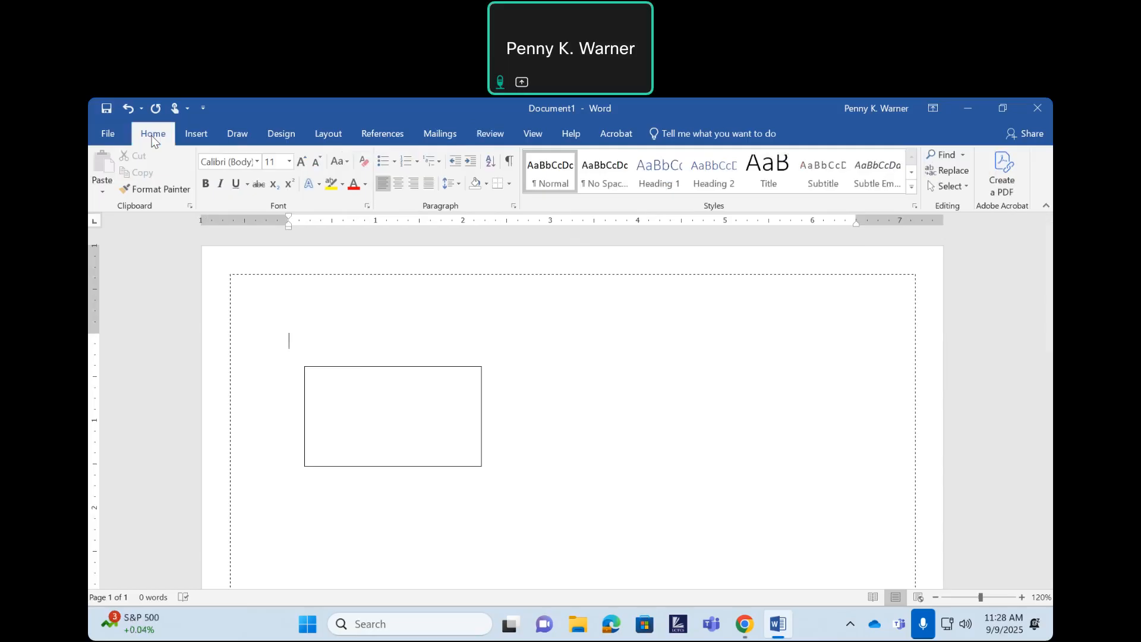
pyautogui.click(572, 134)
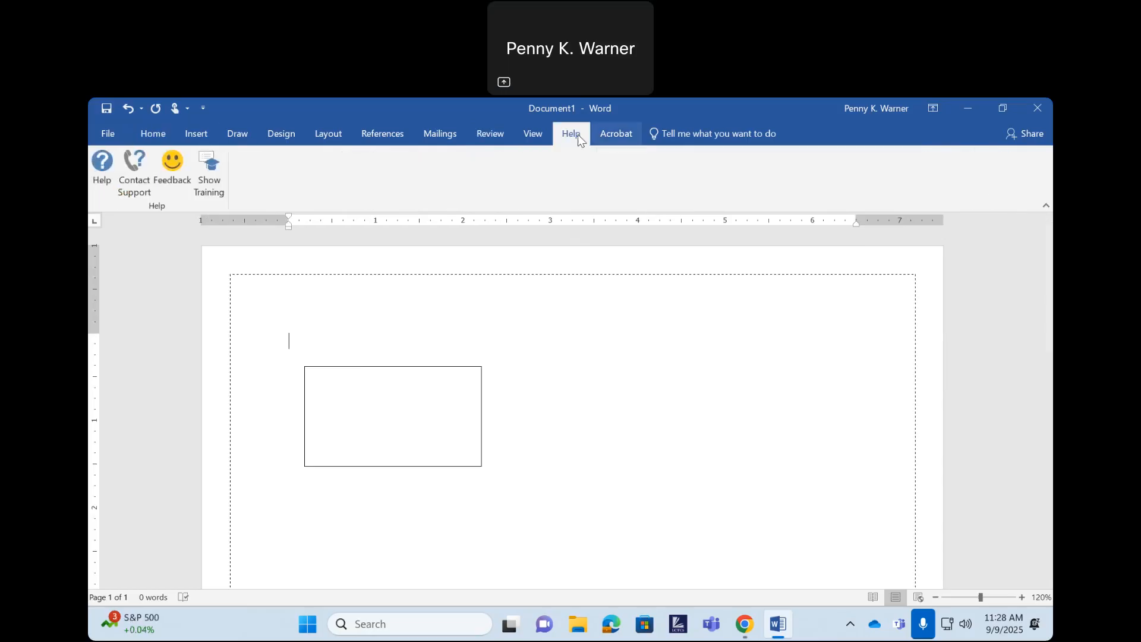
pyautogui.click(534, 134)
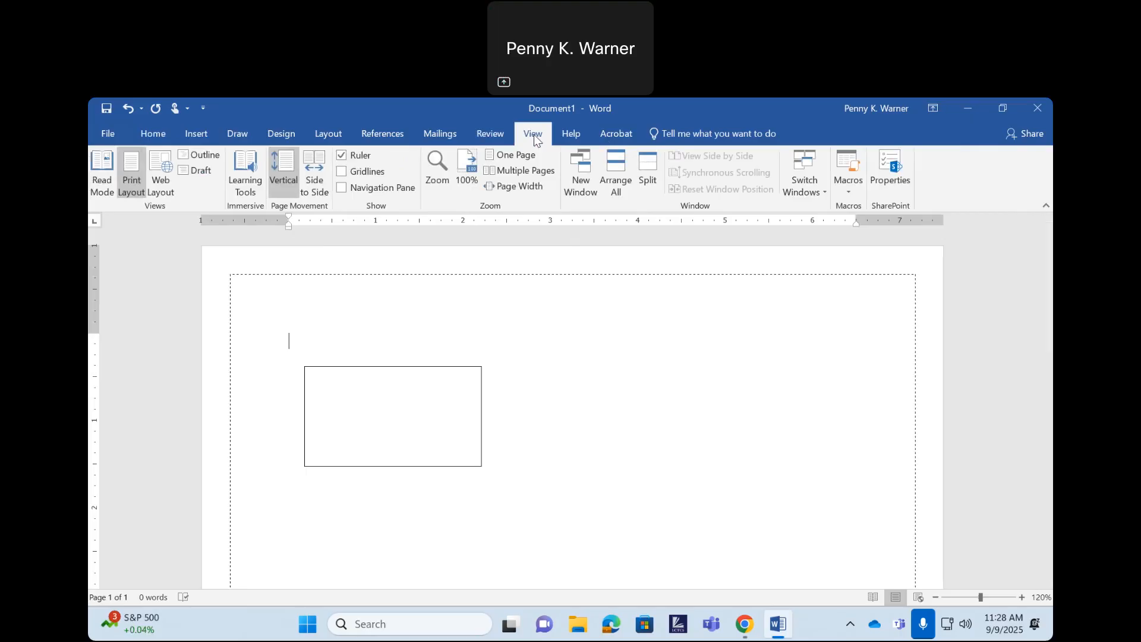
pyautogui.click(494, 138)
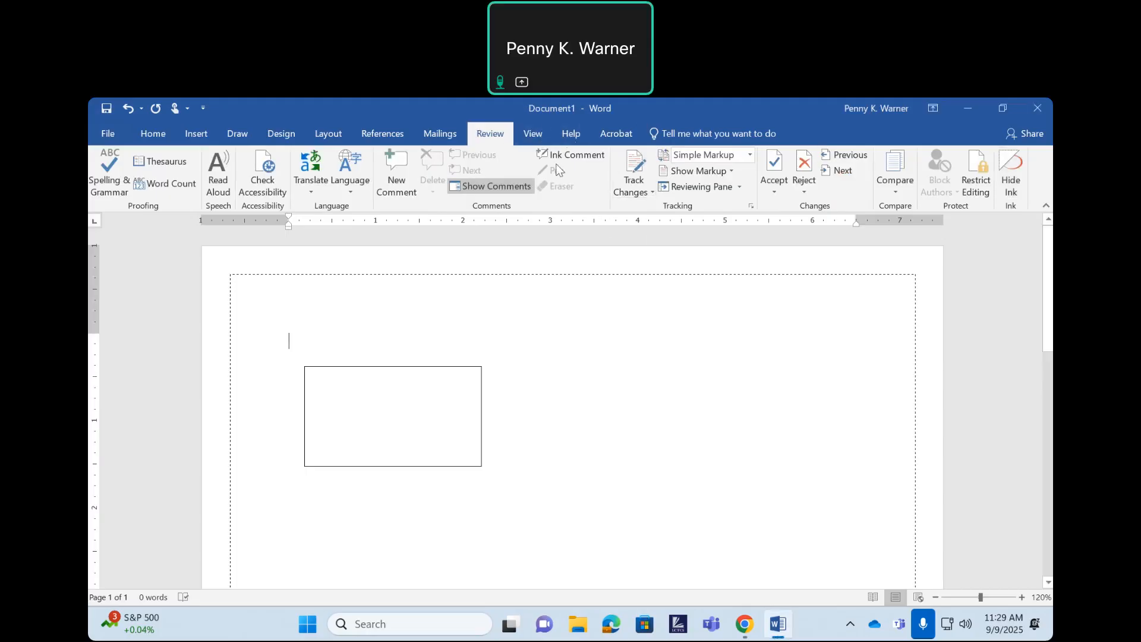
# - Hide the document's ruler and show it again
pyautogui.click(532, 133)
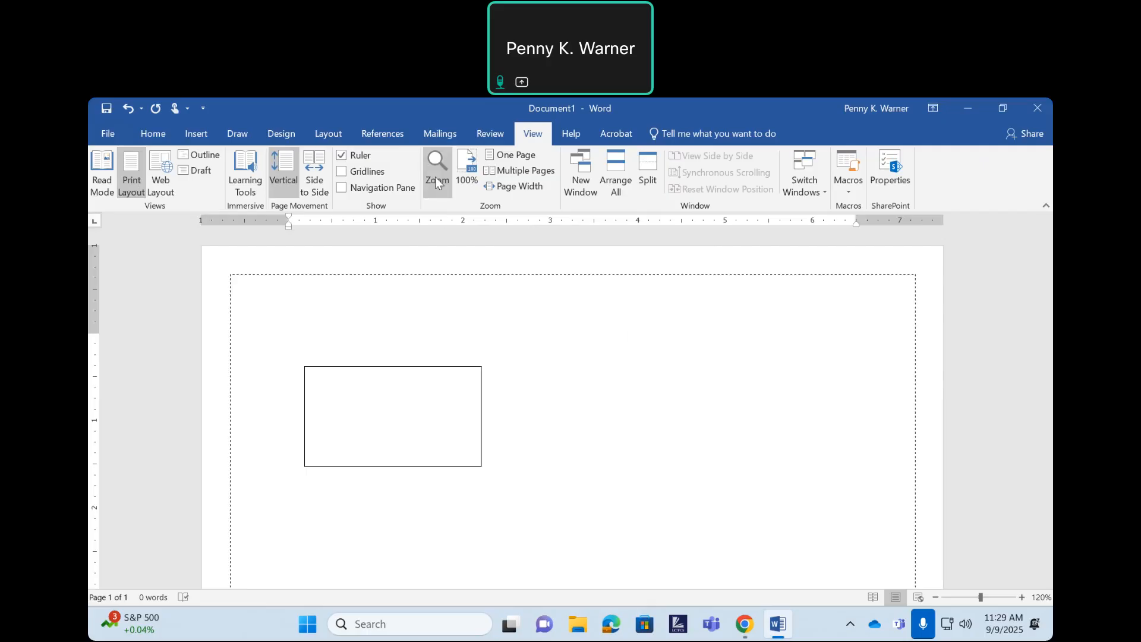
pyautogui.click(342, 155)
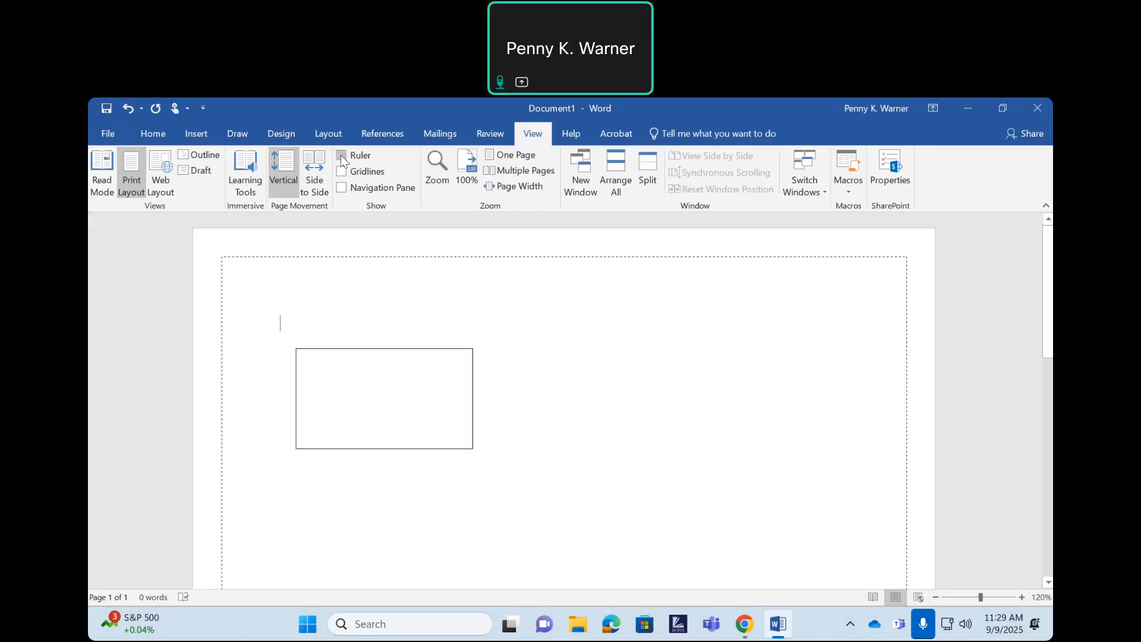
pyautogui.click(341, 156)
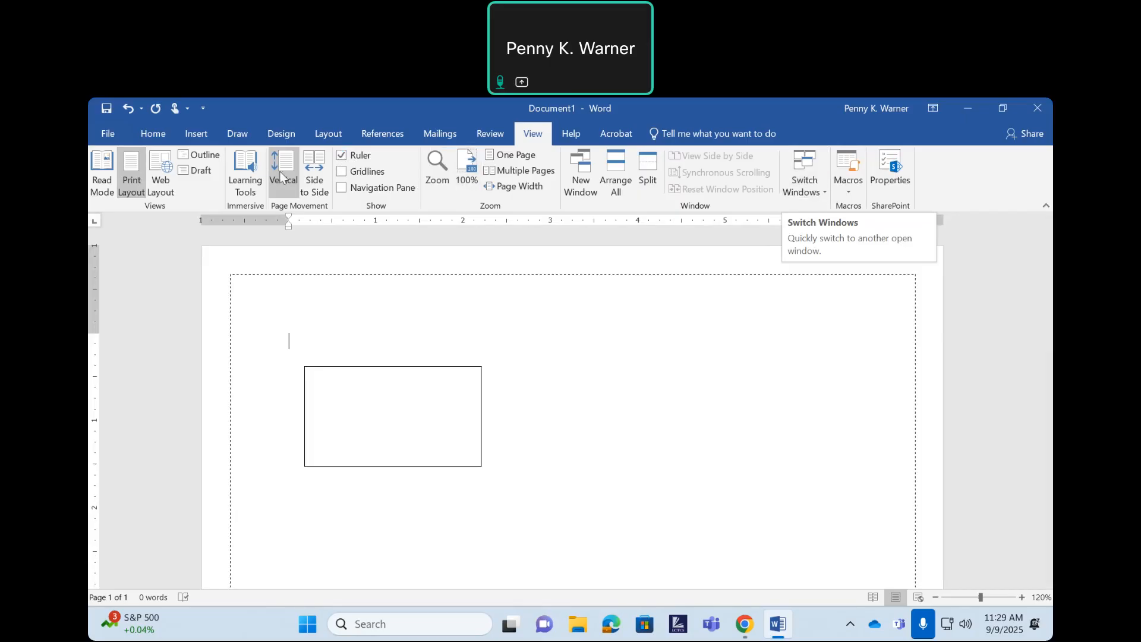
# - Examine the document's Info page with its protect, inspect and manage options, and return to the Home commands
pyautogui.click(100, 133)
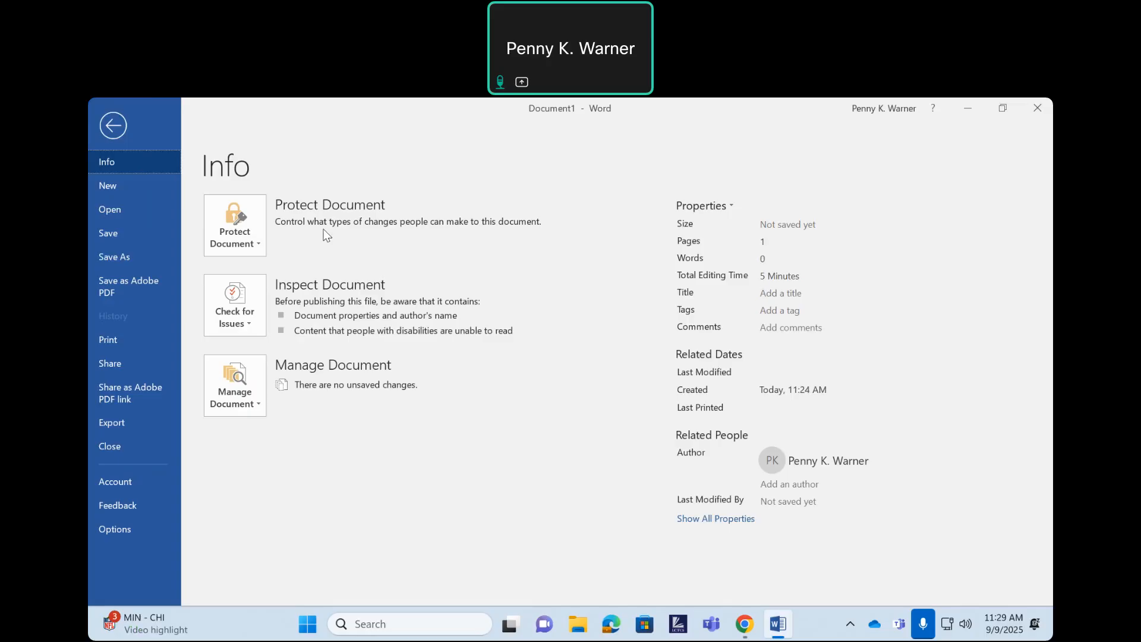
pyautogui.click(113, 126)
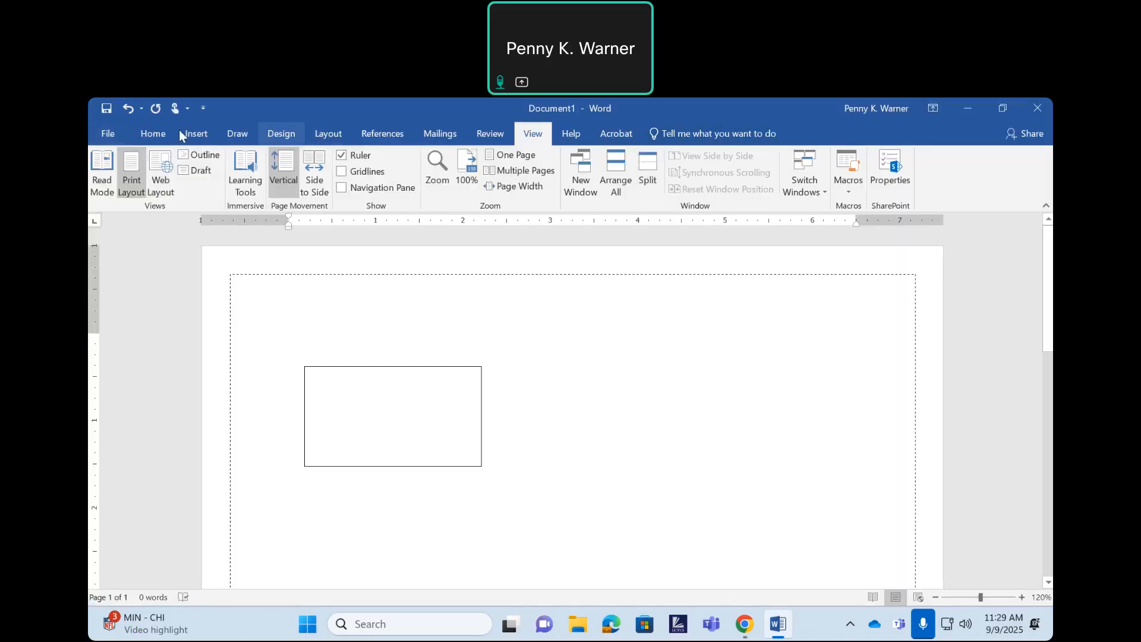
pyautogui.click(109, 134)
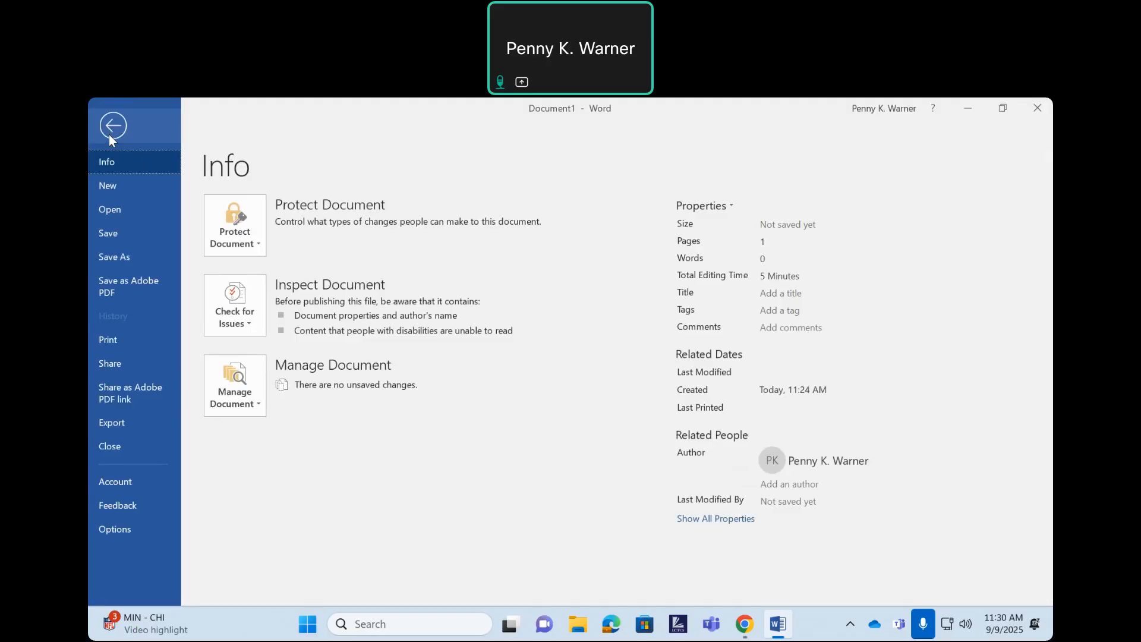
pyautogui.click(109, 128)
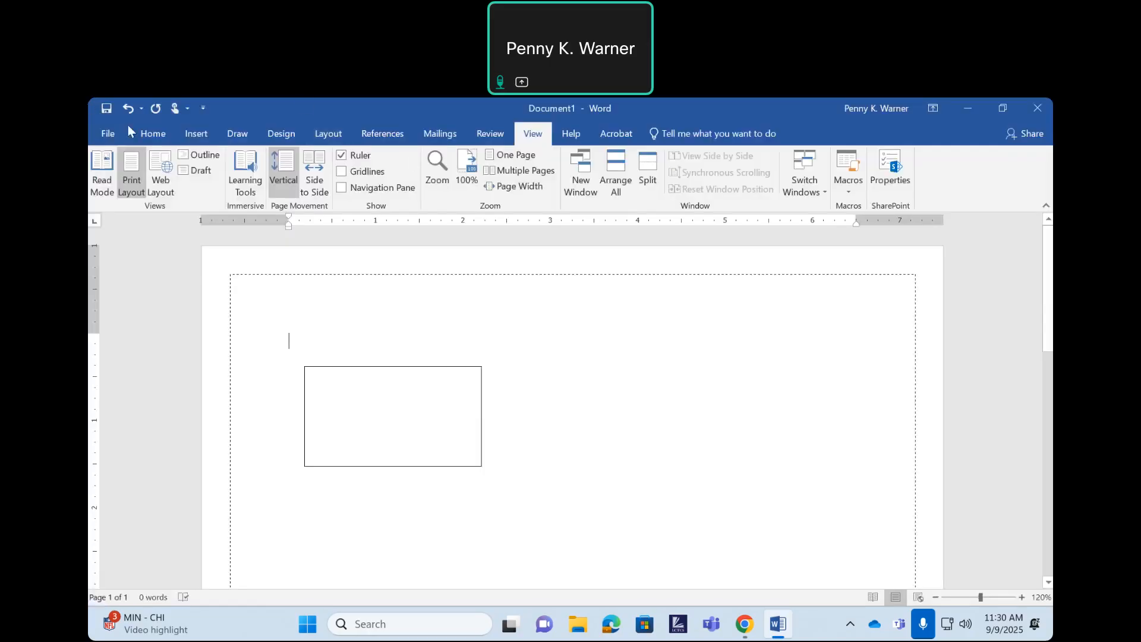
pyautogui.click(145, 131)
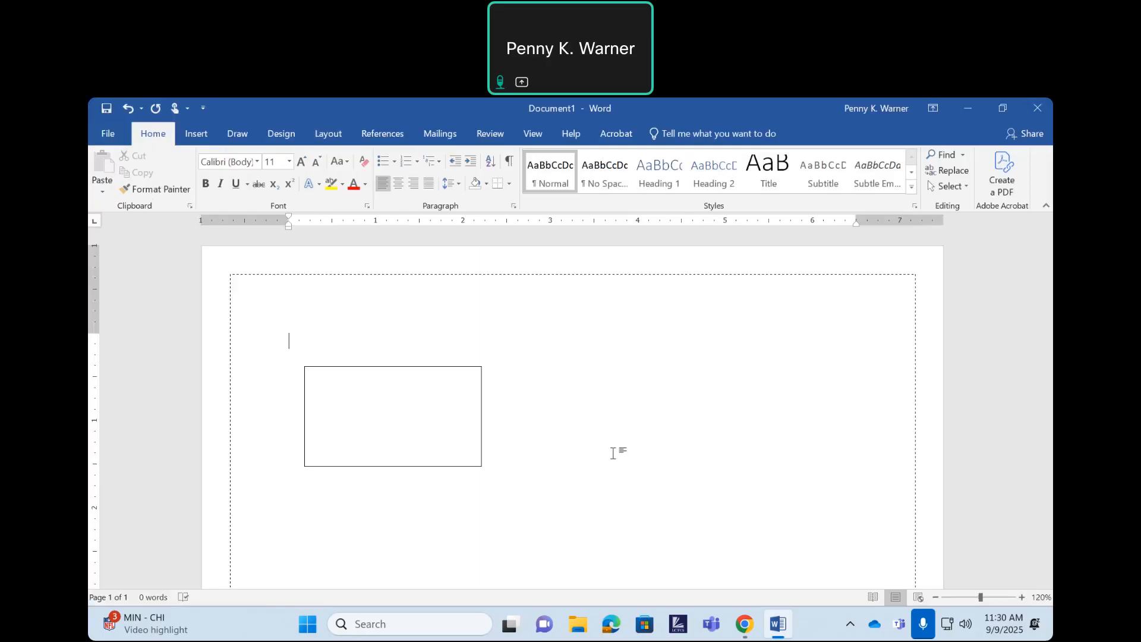
# - Demonstrate the ruler setting again by turning the ruler off and back on
pyautogui.click(531, 135)
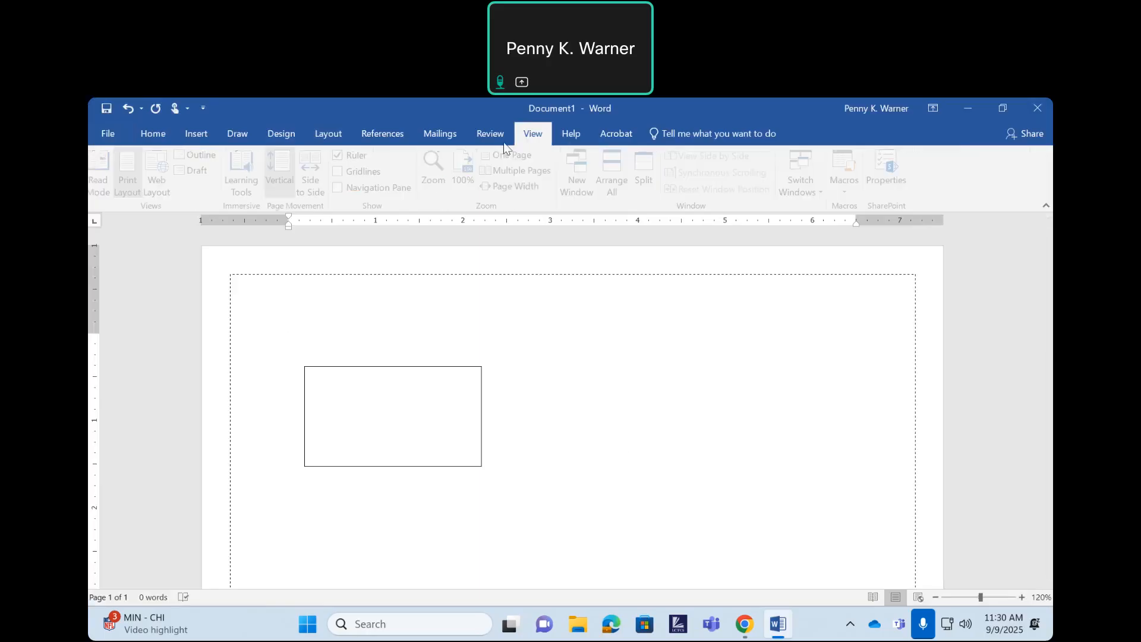
pyautogui.click(342, 158)
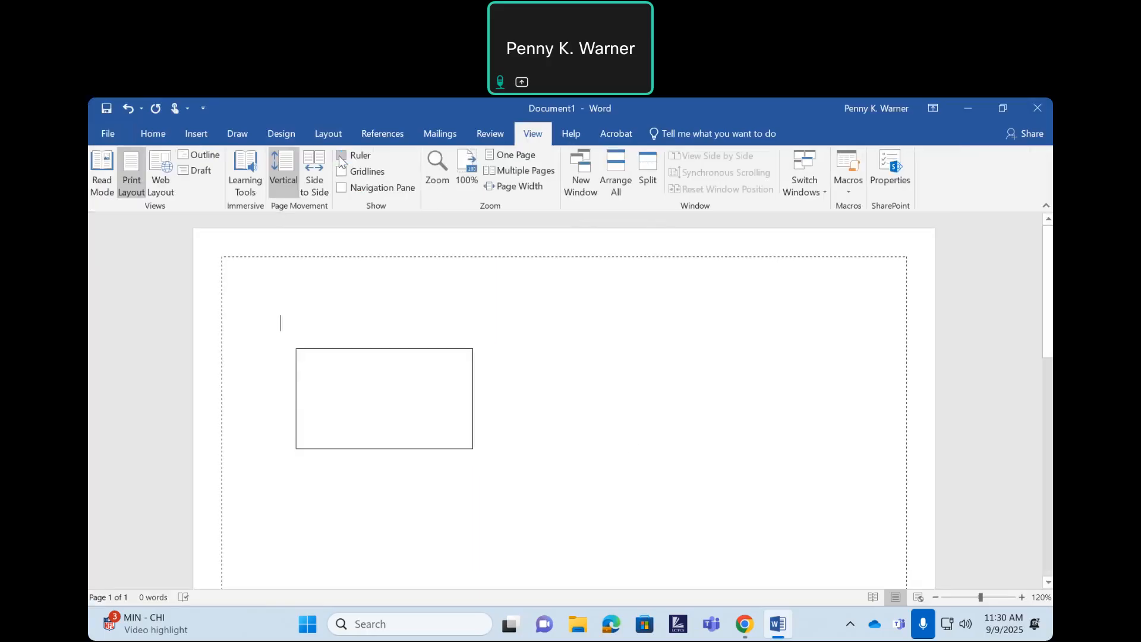
pyautogui.click(342, 158)
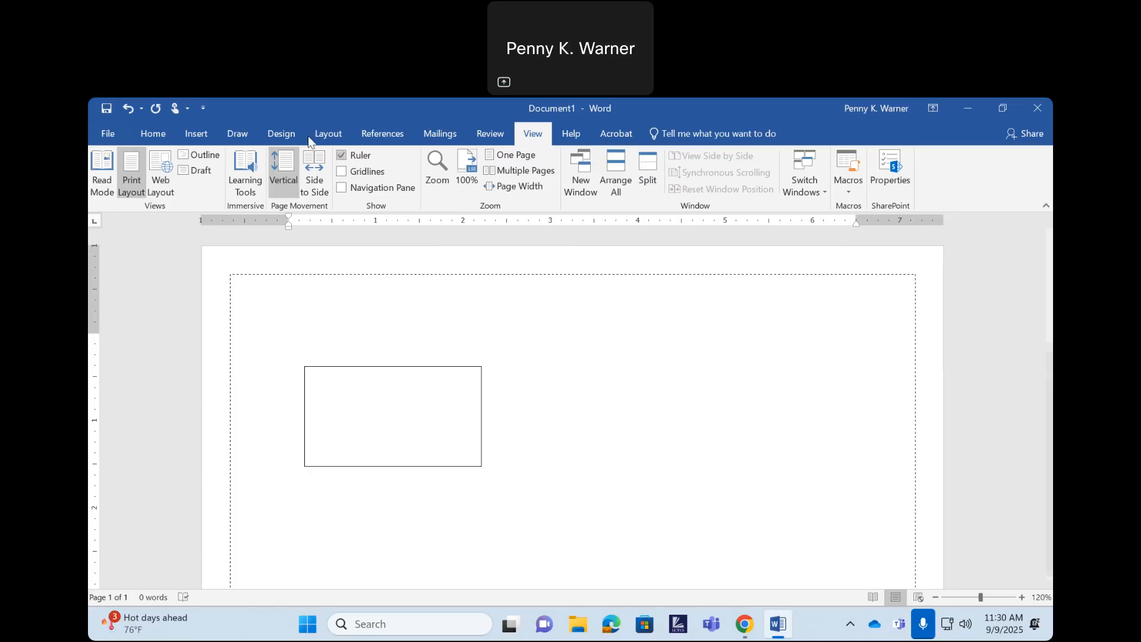
# - Review the margin presets and the custom margin settings in Page Setup, and close the dialog without applying changes
pyautogui.click(286, 135)
pyautogui.click(328, 133)
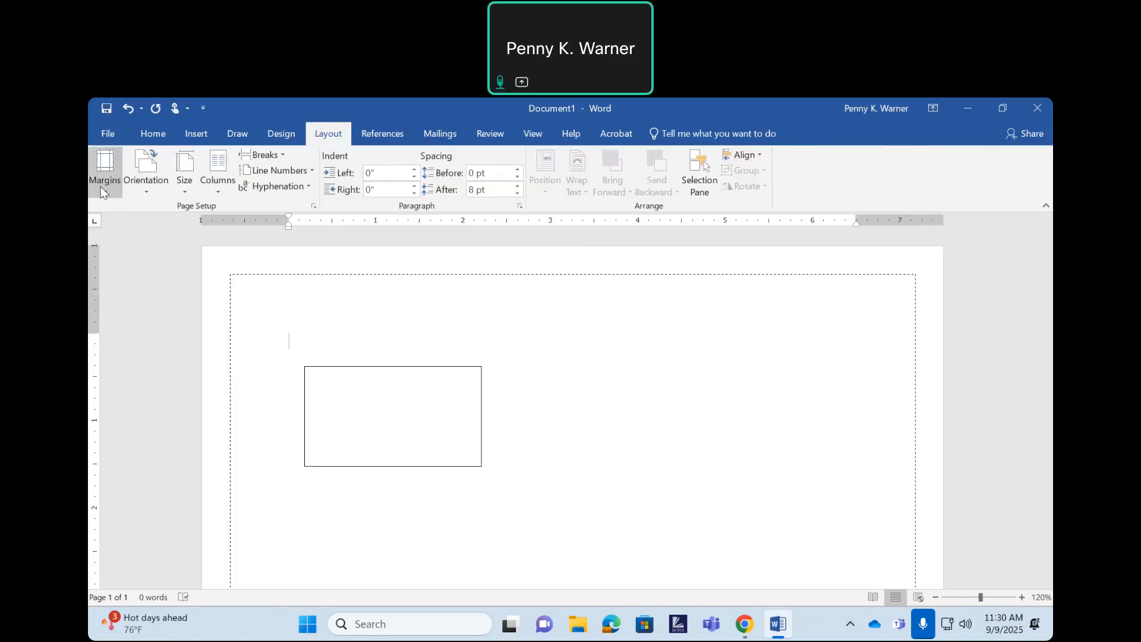
pyautogui.click(104, 190)
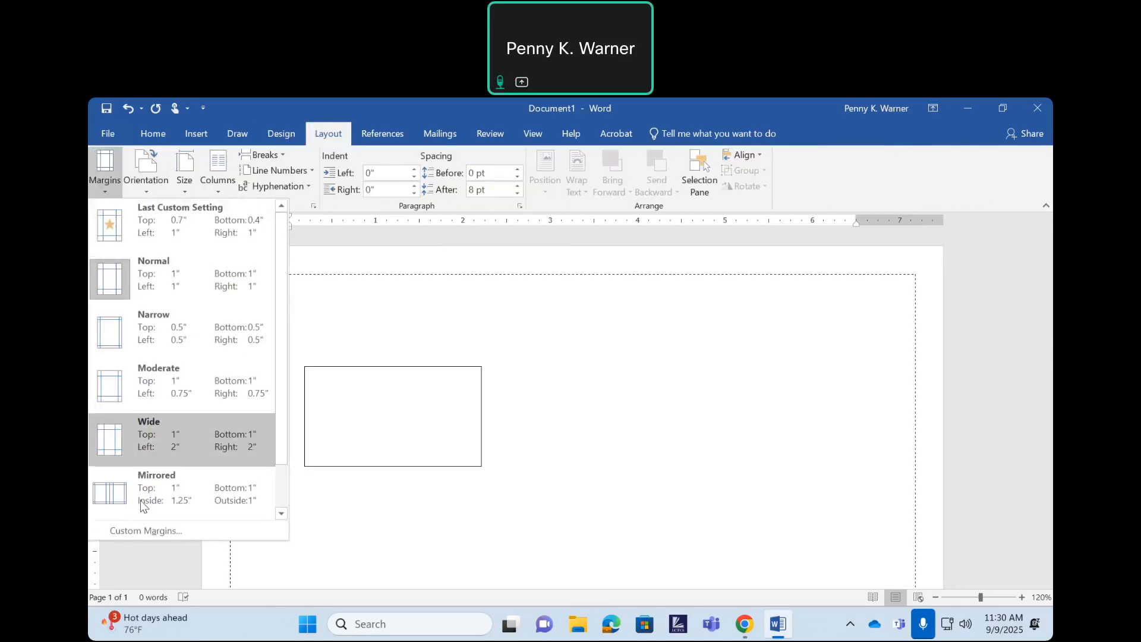
pyautogui.click(357, 532)
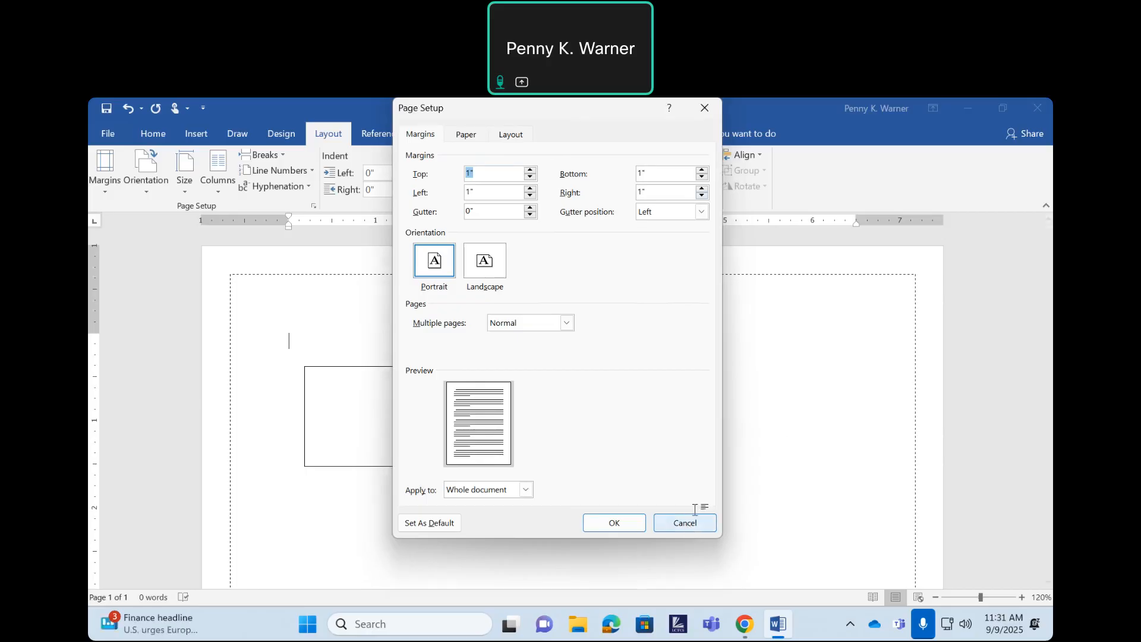
pyautogui.click(685, 525)
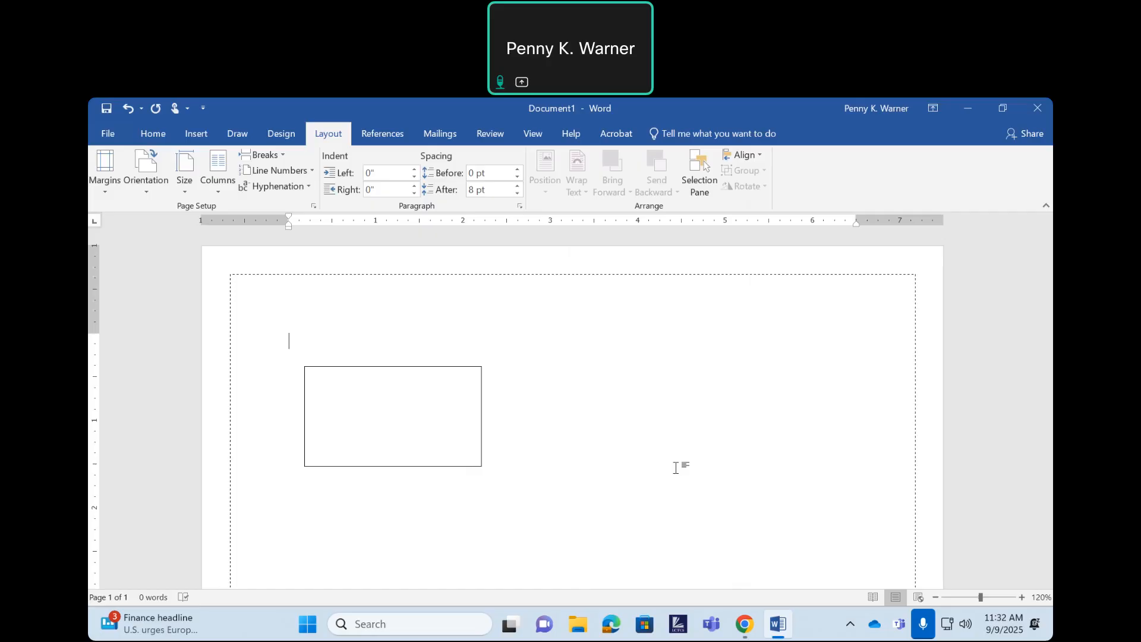
# - Switch to File Explorer and open the CINS101 folder in the LaDelta OneDrive
pyautogui.click(578, 624)
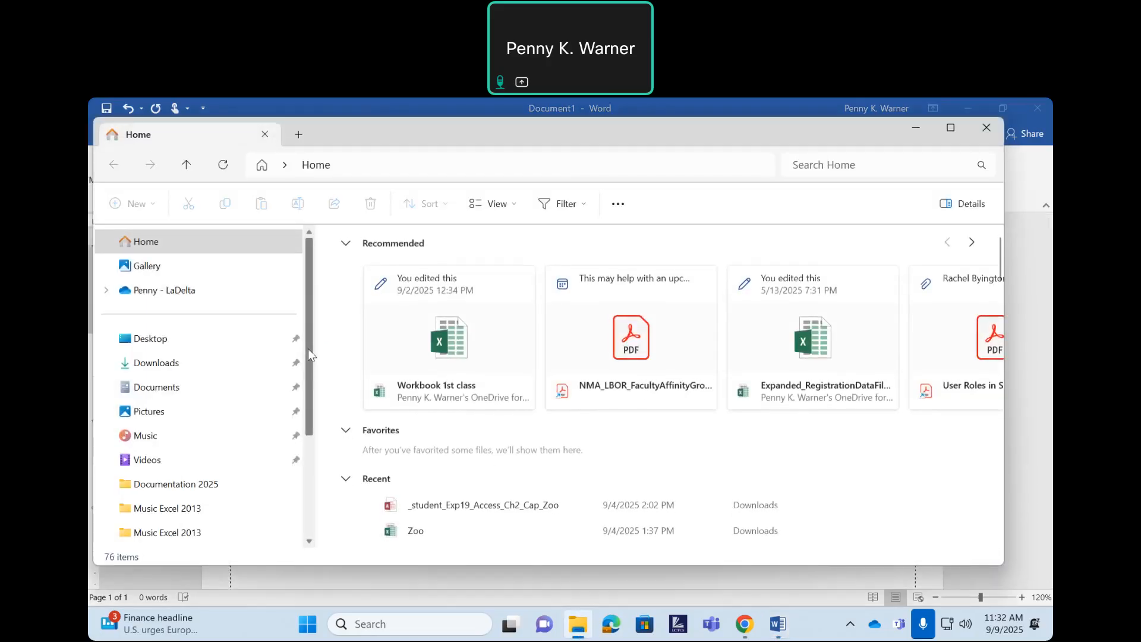
pyautogui.click(229, 291)
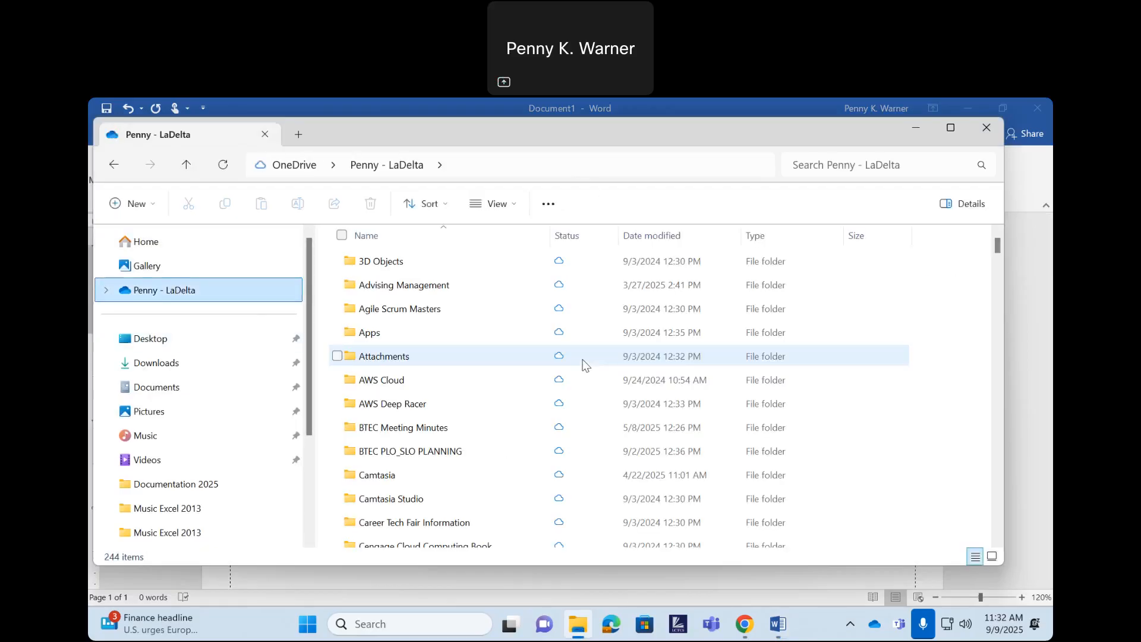
pyautogui.scroll(-5, 583, 364)
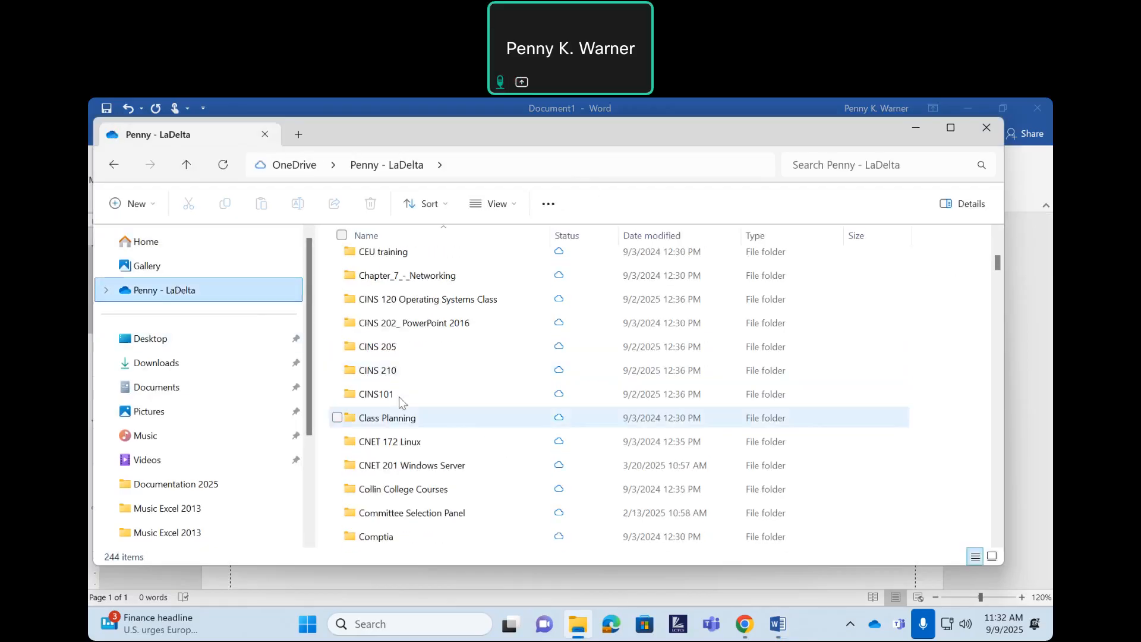
pyautogui.doubleClick(396, 395)
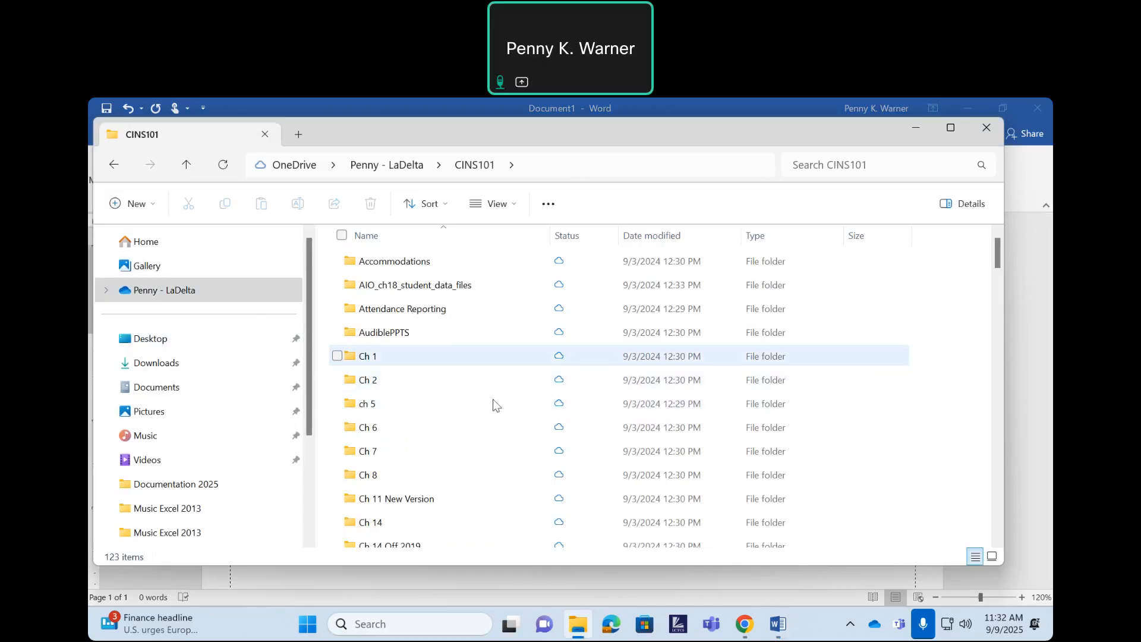
# - Open the NEW FALL 2025 folder inside CINS101 and widen its Name column to show the full folder names
pyautogui.scroll(-2, 496, 410)
pyautogui.scroll(-8, 498, 414)
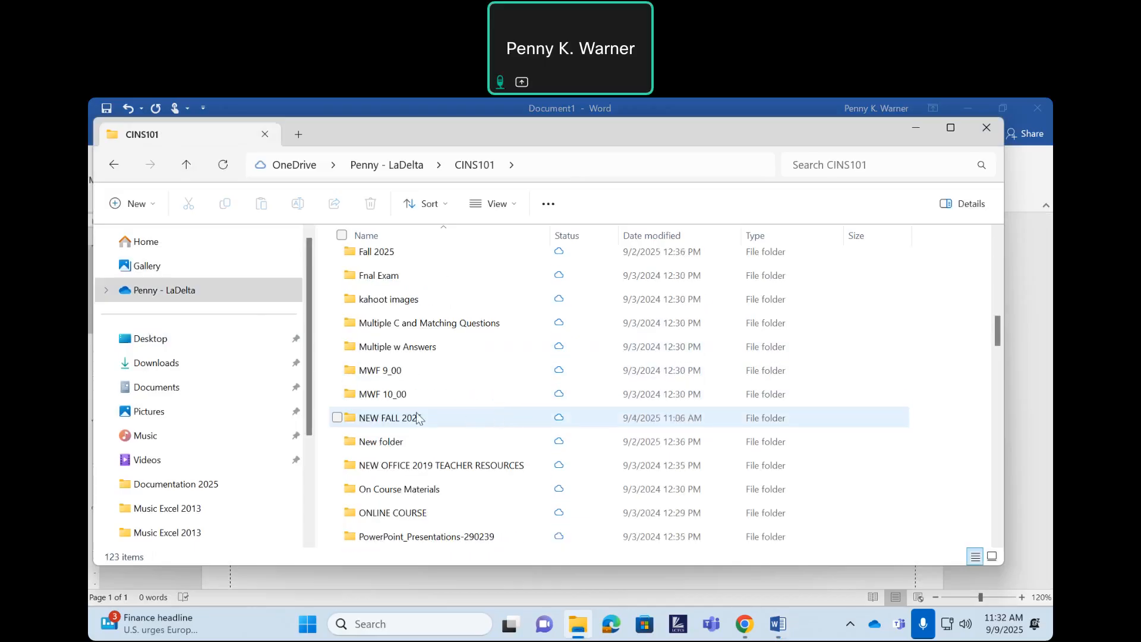
pyautogui.doubleClick(414, 418)
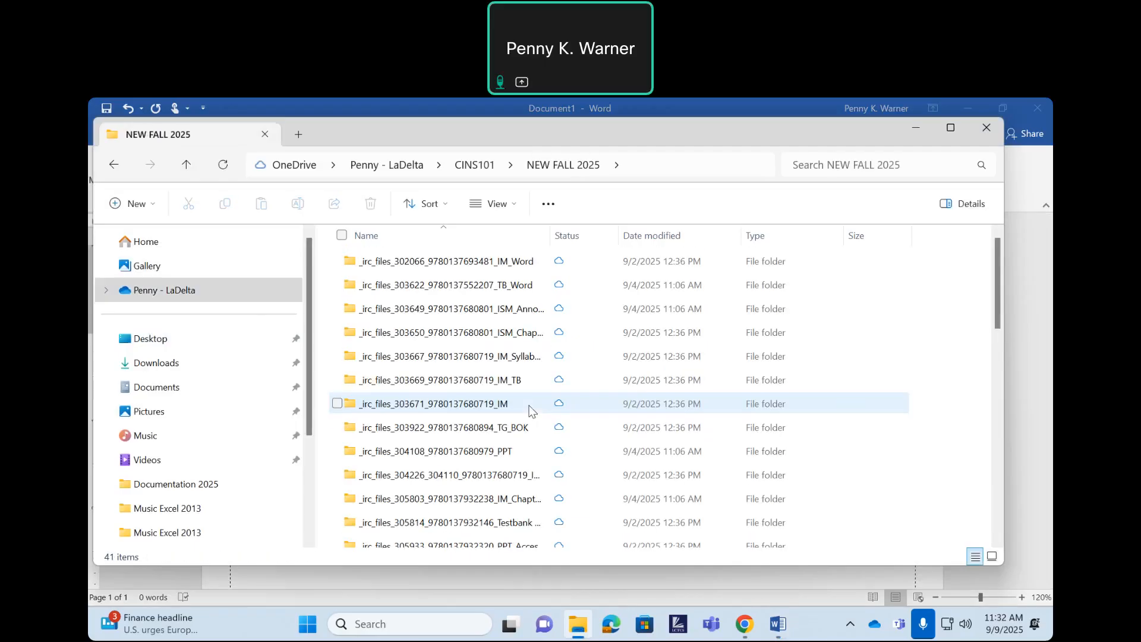
pyautogui.moveTo(552, 232); pyautogui.dragTo(677, 236)
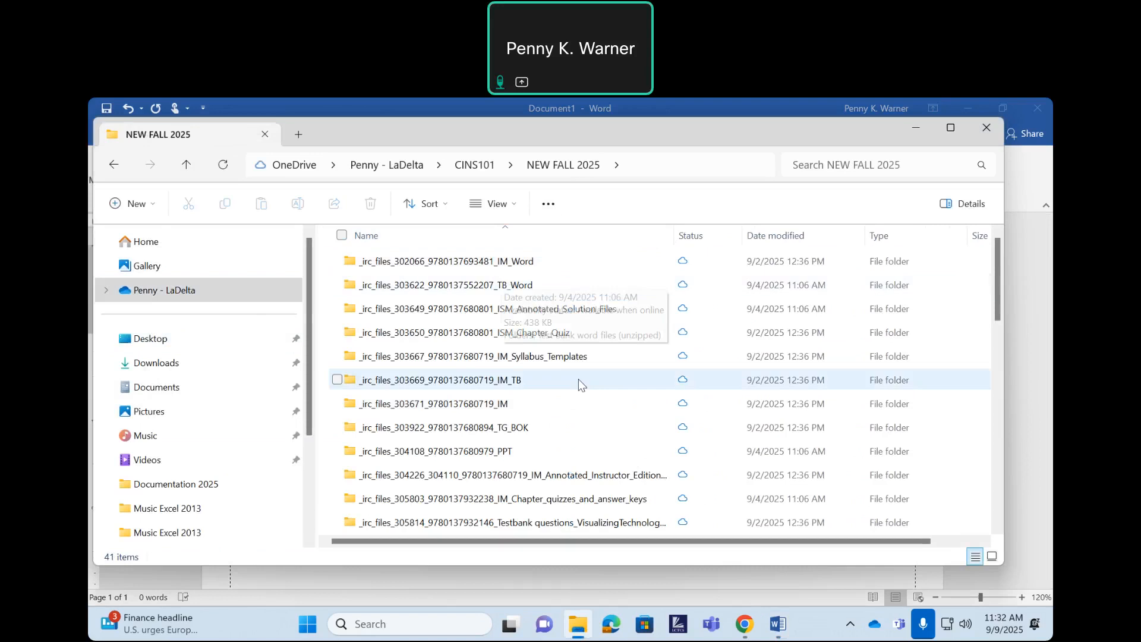
pyautogui.scroll(-2, 579, 381)
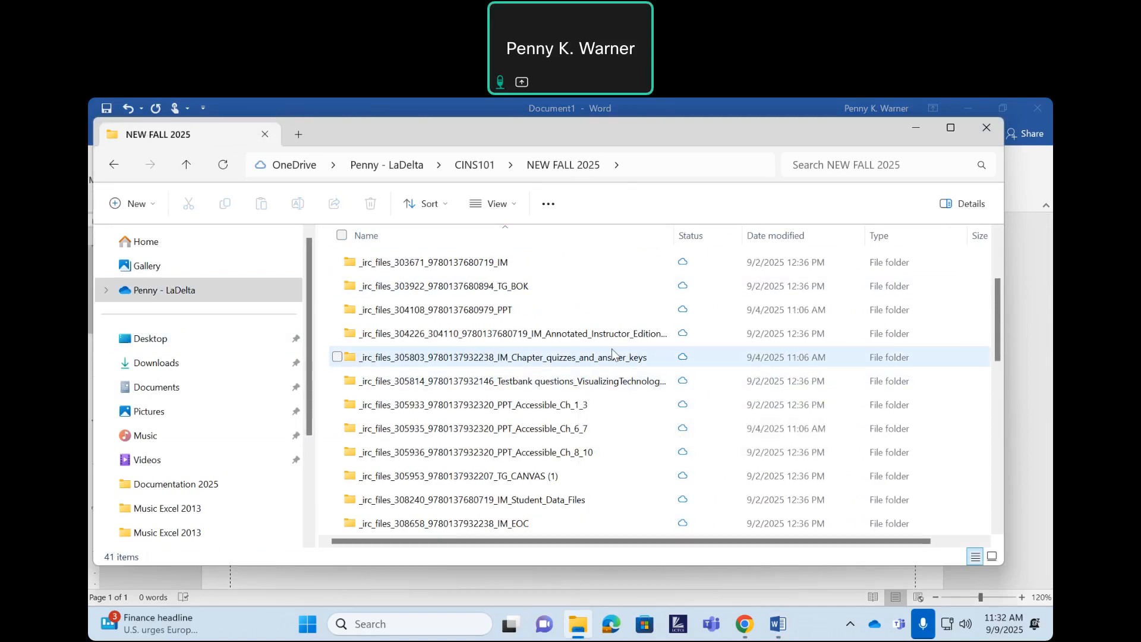
pyautogui.scroll(-1, 608, 382)
pyautogui.scroll(-1, 609, 382)
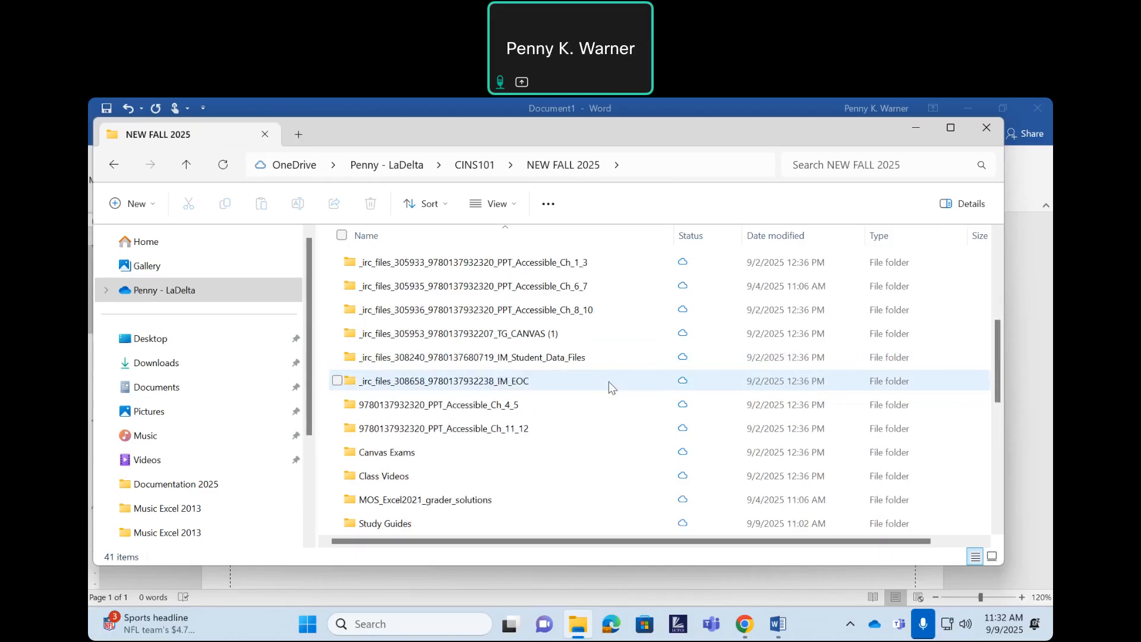
pyautogui.click(565, 357)
pyautogui.doubleClick(573, 357)
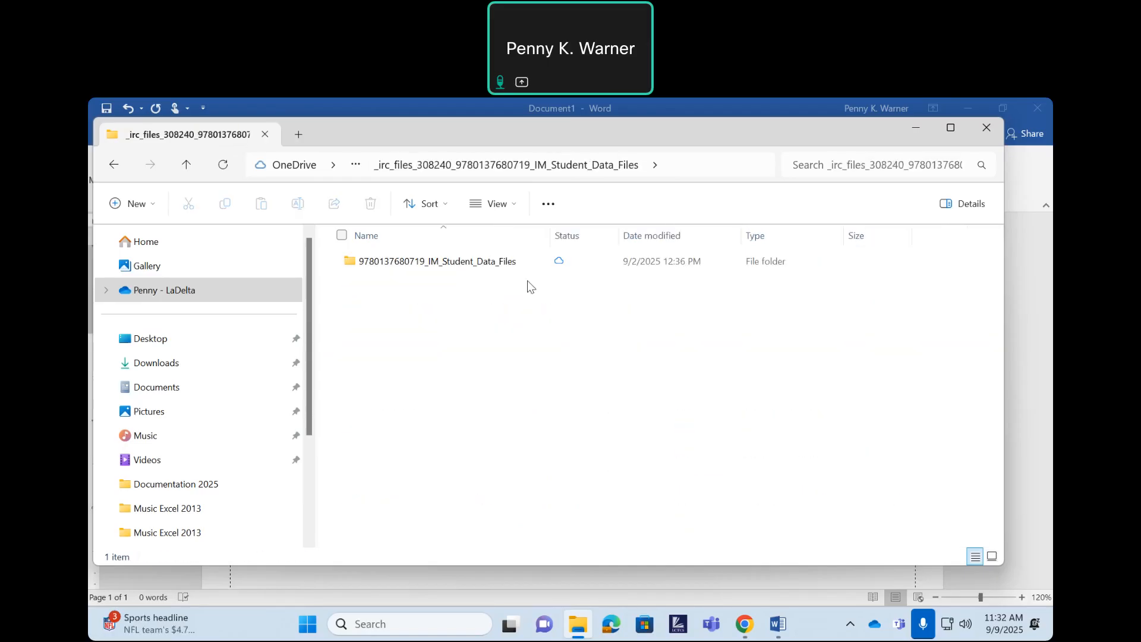
pyautogui.click(469, 265)
pyautogui.press('Return')
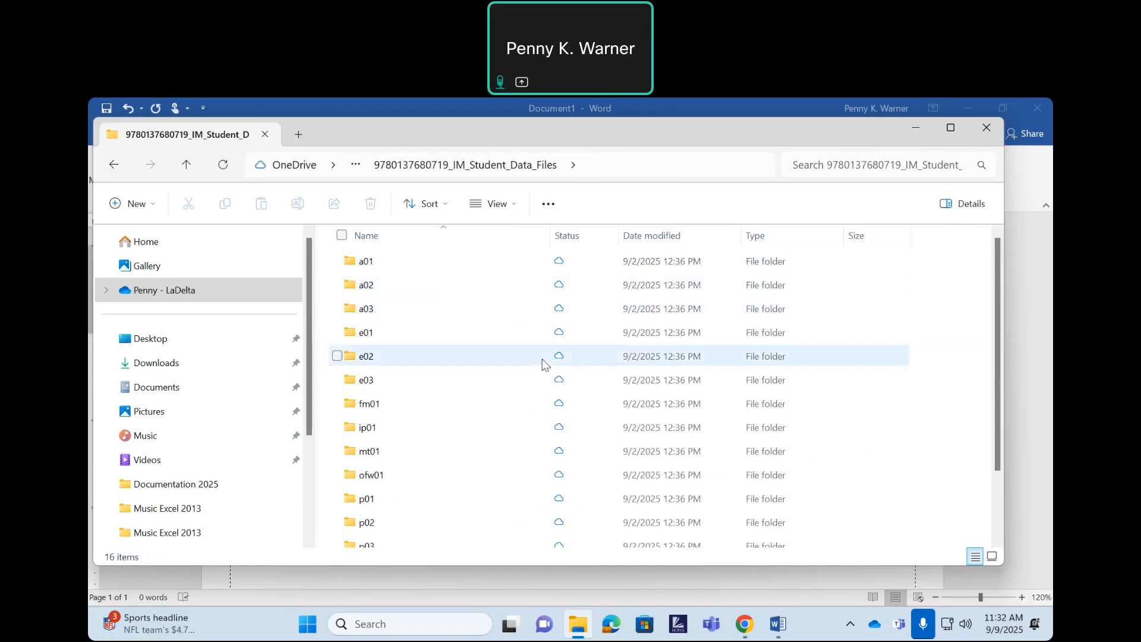
# - Open the w01B_Internship Word document from the w01 student data folder
pyautogui.scroll(-1, 543, 363)
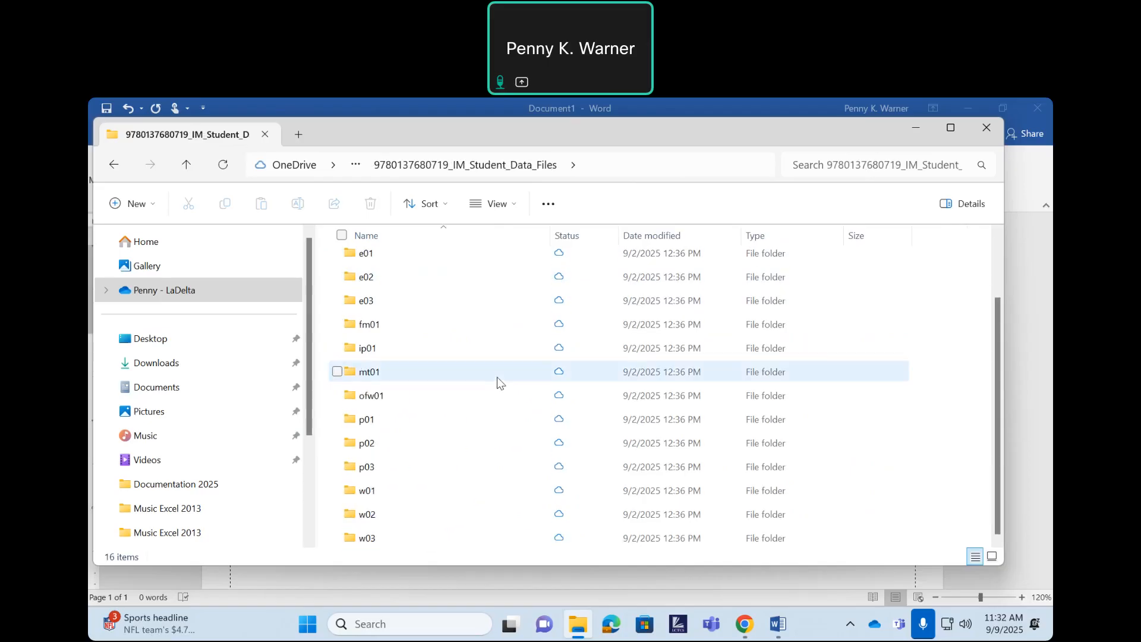
pyautogui.scroll(1, 498, 381)
pyautogui.scroll(-1, 498, 380)
pyautogui.doubleClick(373, 489)
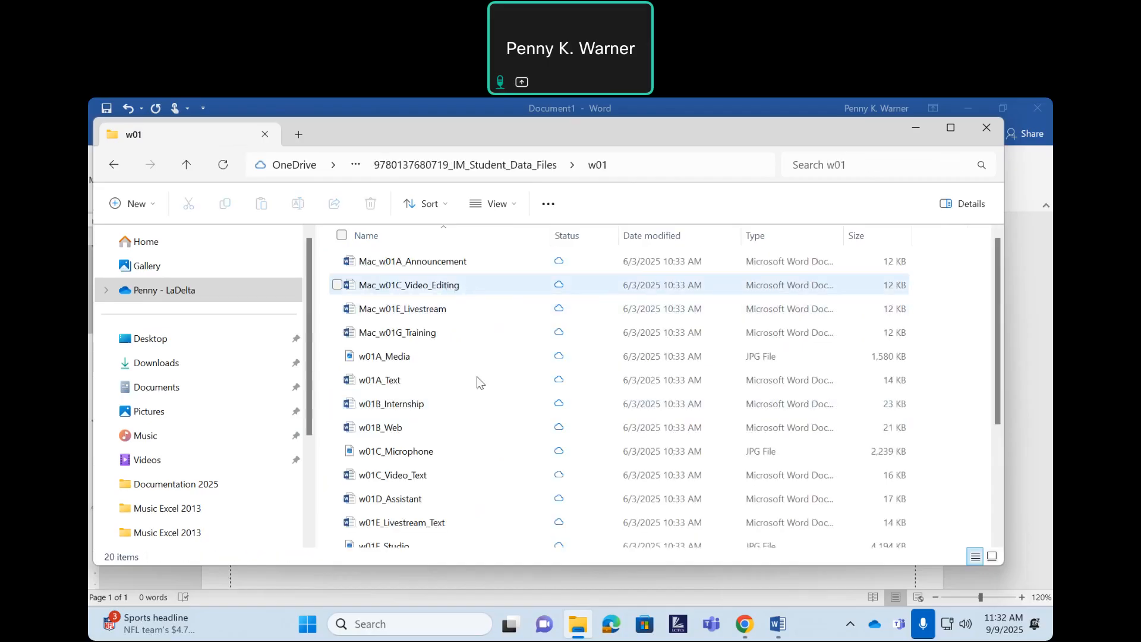
pyautogui.doubleClick(410, 403)
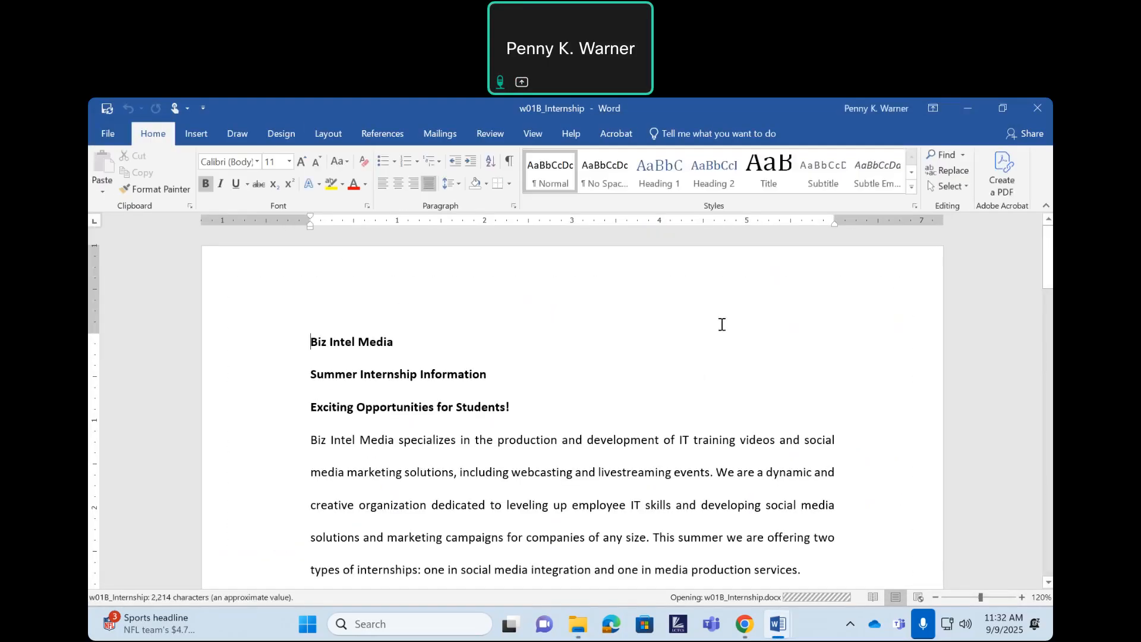
# - Look through the internship document and turn on the display of paragraph marks and other formatting symbols
pyautogui.scroll(-3, 669, 382)
pyautogui.scroll(-5, 669, 381)
pyautogui.scroll(6, 668, 382)
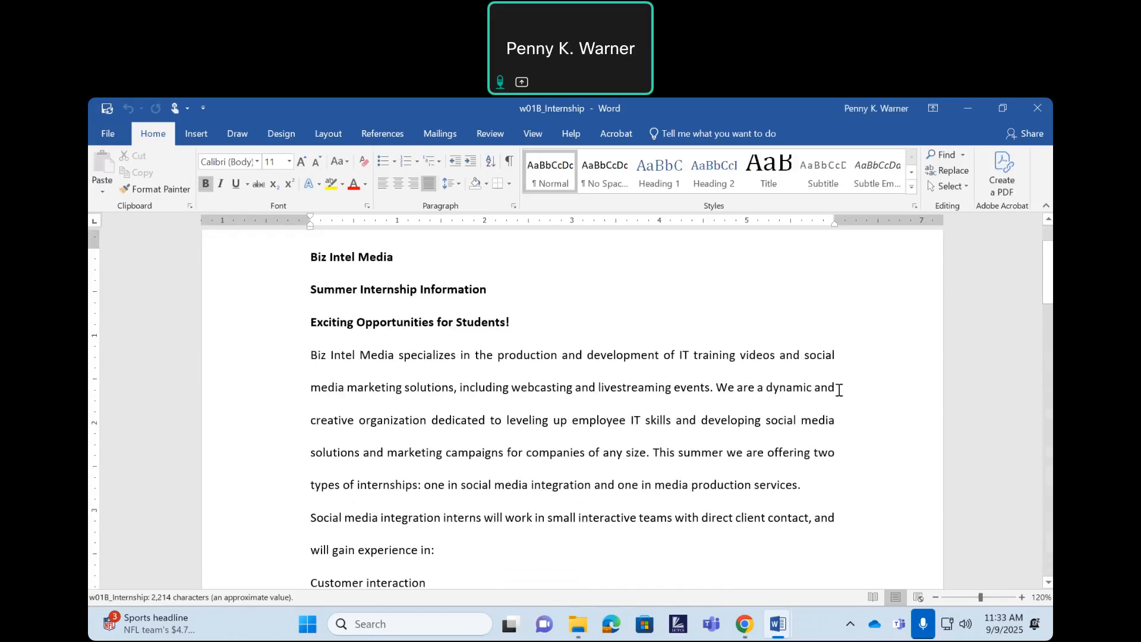
pyautogui.click(866, 391)
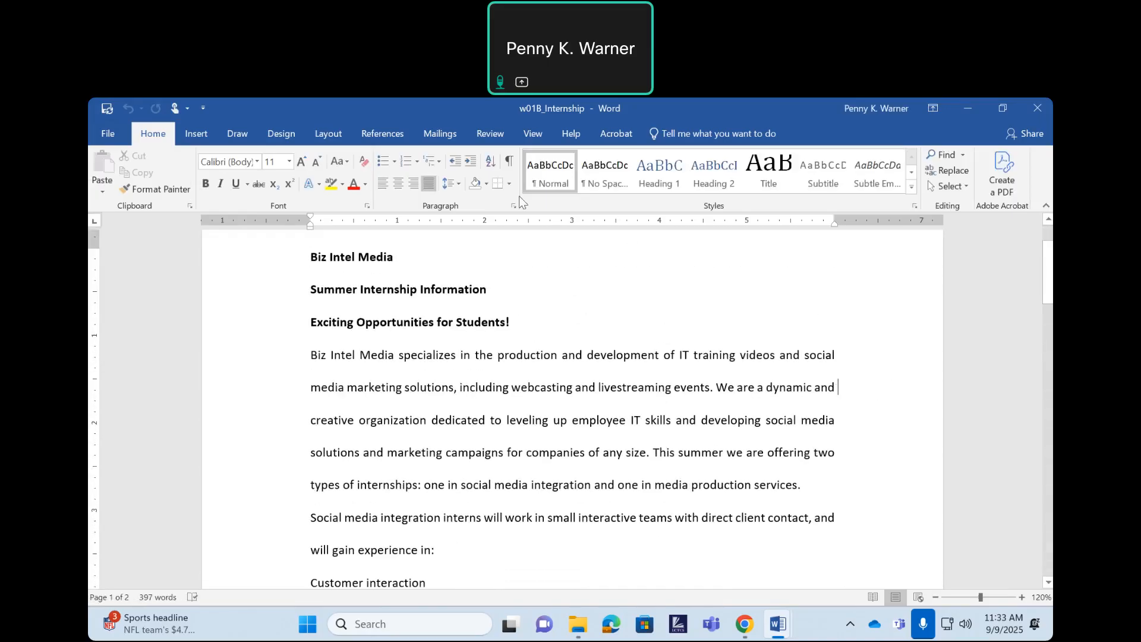
pyautogui.click(510, 162)
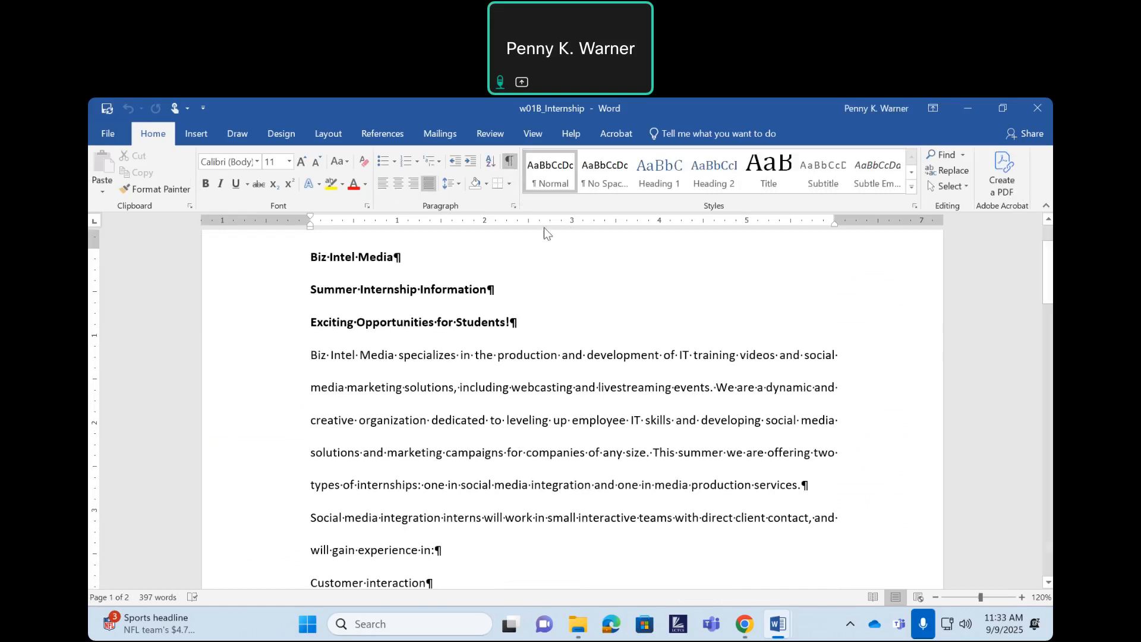
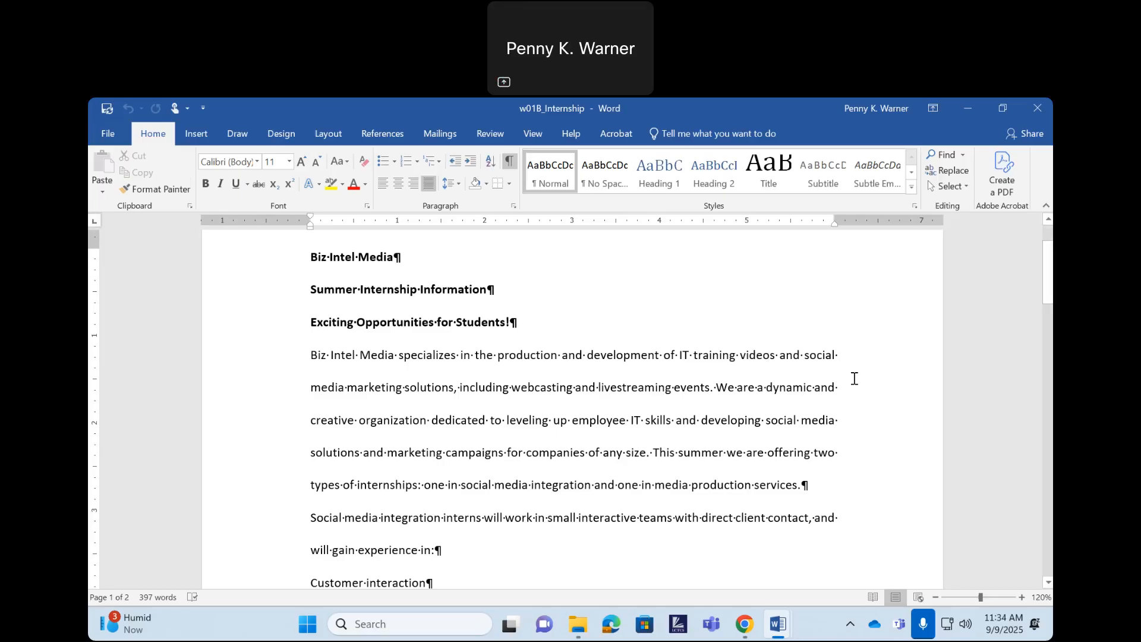
pyautogui.click(806, 488)
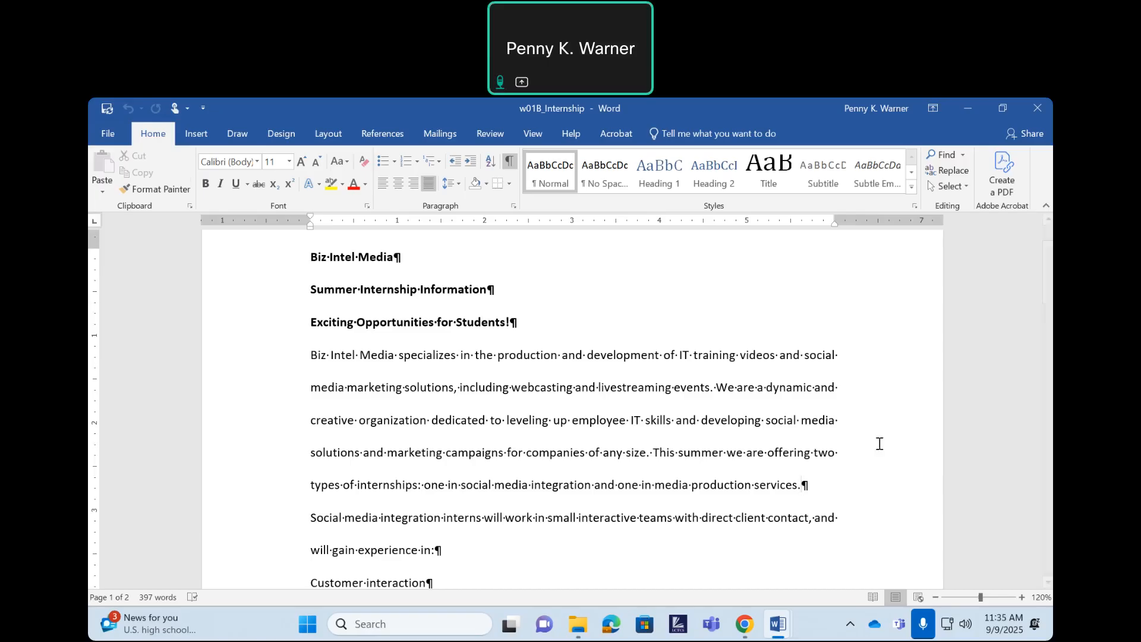
# - Start inserting a picture from file and browse to the Pictures folder in the LaDelta OneDrive
pyautogui.click(190, 135)
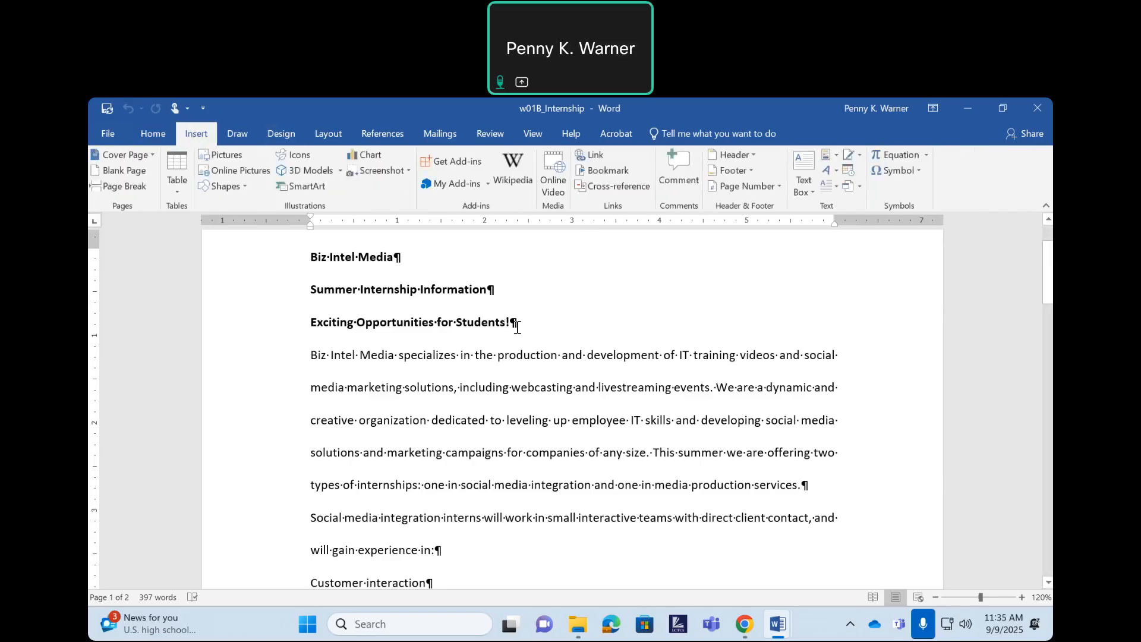
pyautogui.click(223, 156)
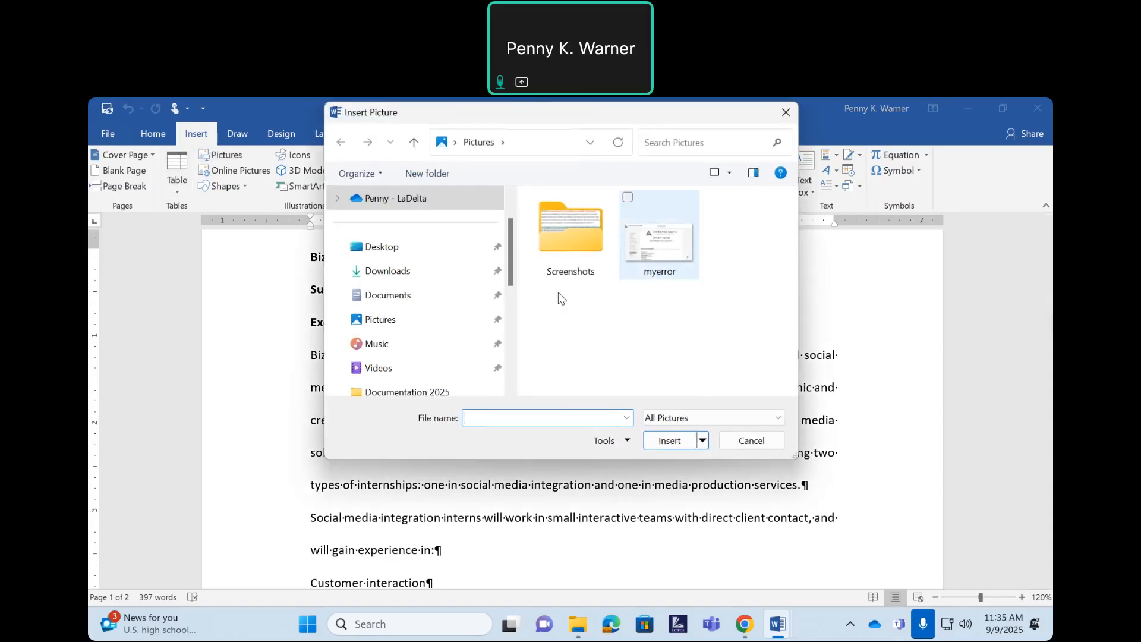
pyautogui.click(415, 328)
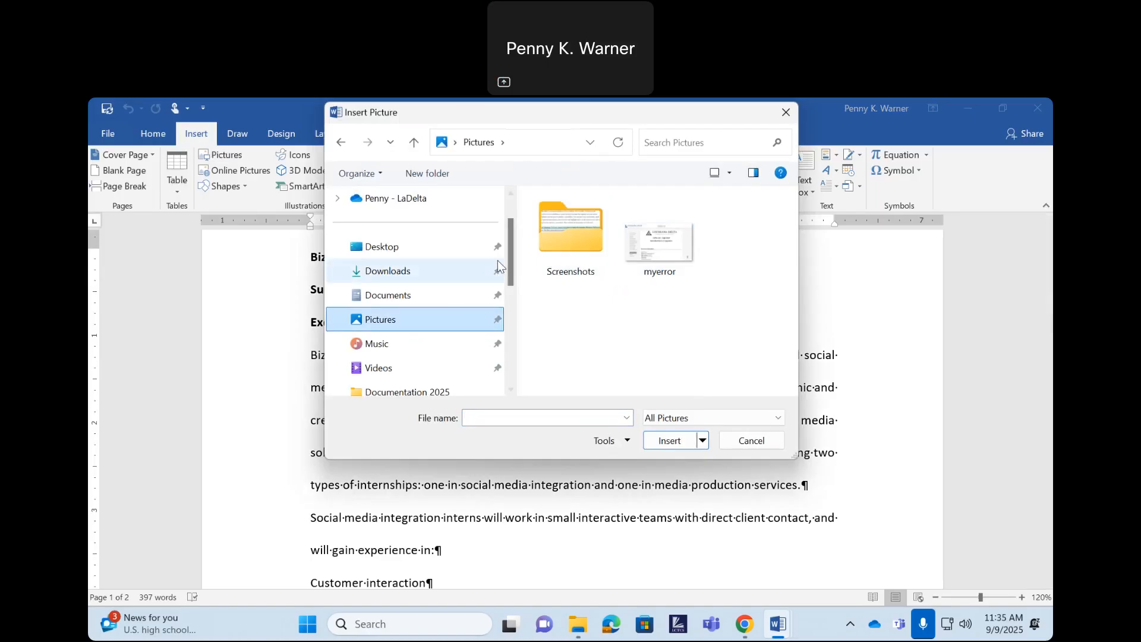
pyautogui.click(384, 202)
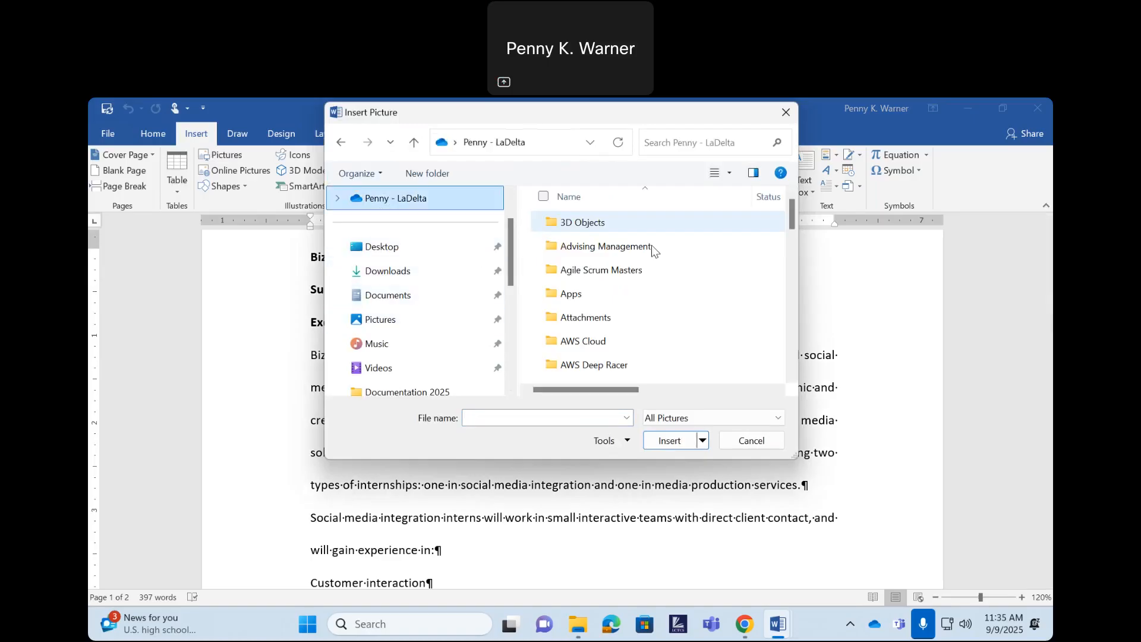
pyautogui.scroll(-10, 683, 315)
pyautogui.scroll(-10, 683, 315)
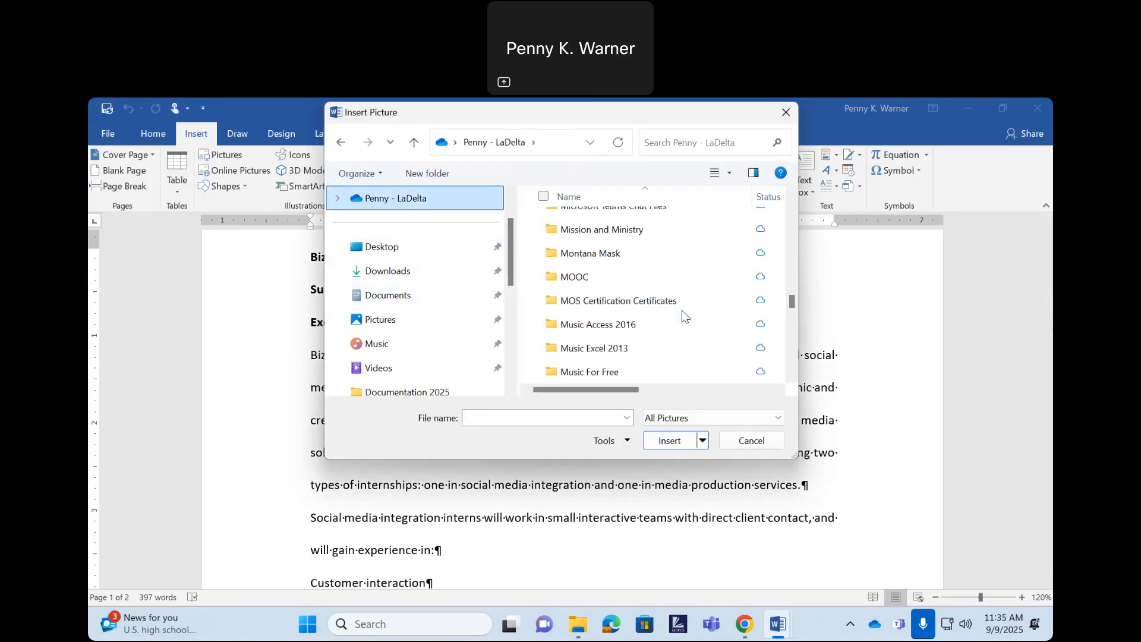
pyautogui.click(640, 323)
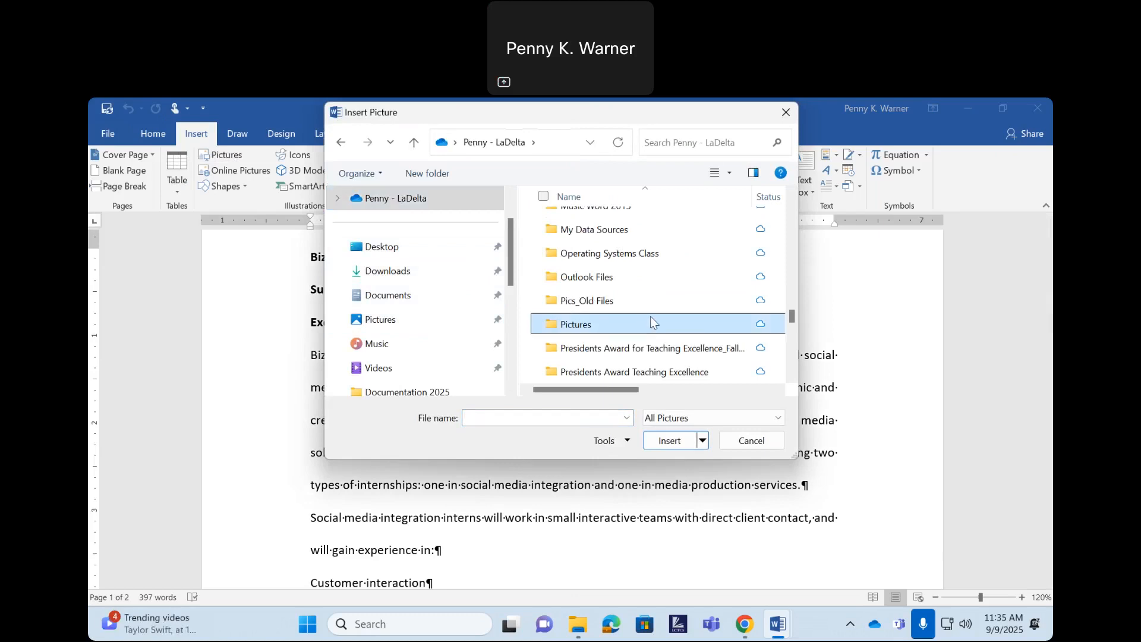
pyautogui.doubleClick(640, 323)
# - Insert the System Software Ch 5 picture from the CINS 101 folder after the "Exciting Opportunities for Students!" heading
pyautogui.scroll(-2, 737, 309)
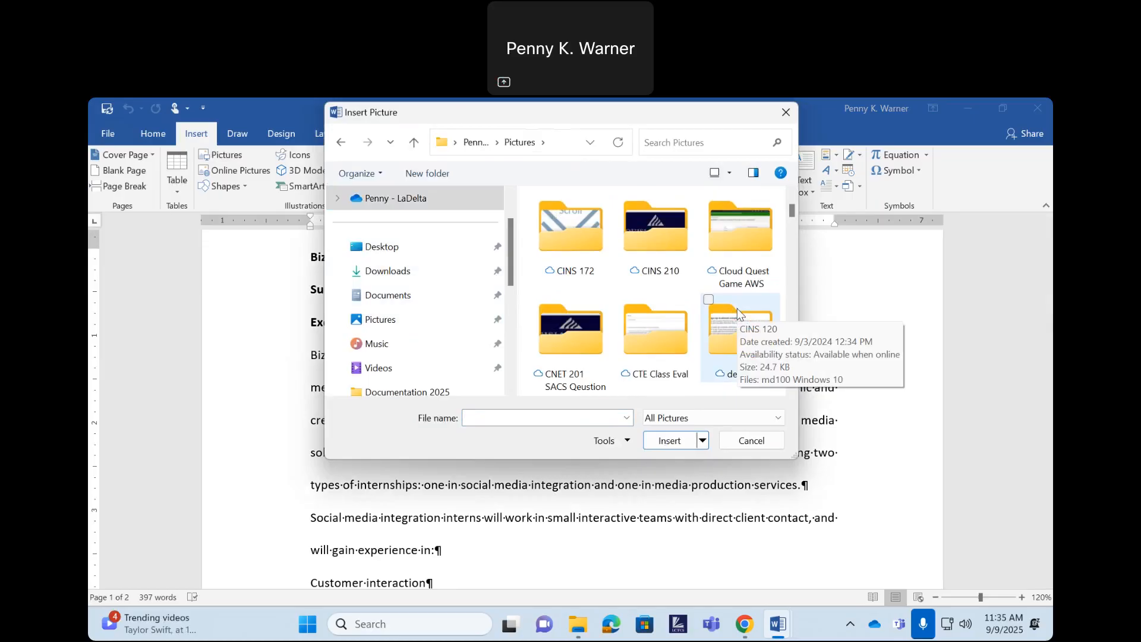
pyautogui.scroll(3, 738, 313)
pyautogui.click(679, 244)
pyautogui.doubleClick(678, 245)
pyautogui.click(571, 244)
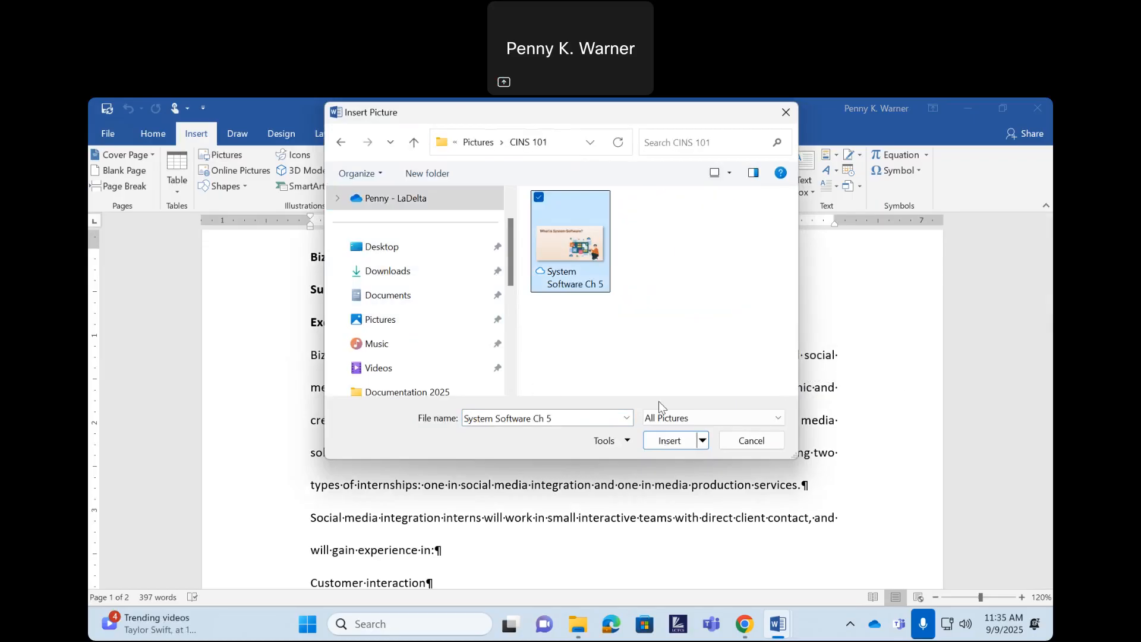
pyautogui.click(683, 437)
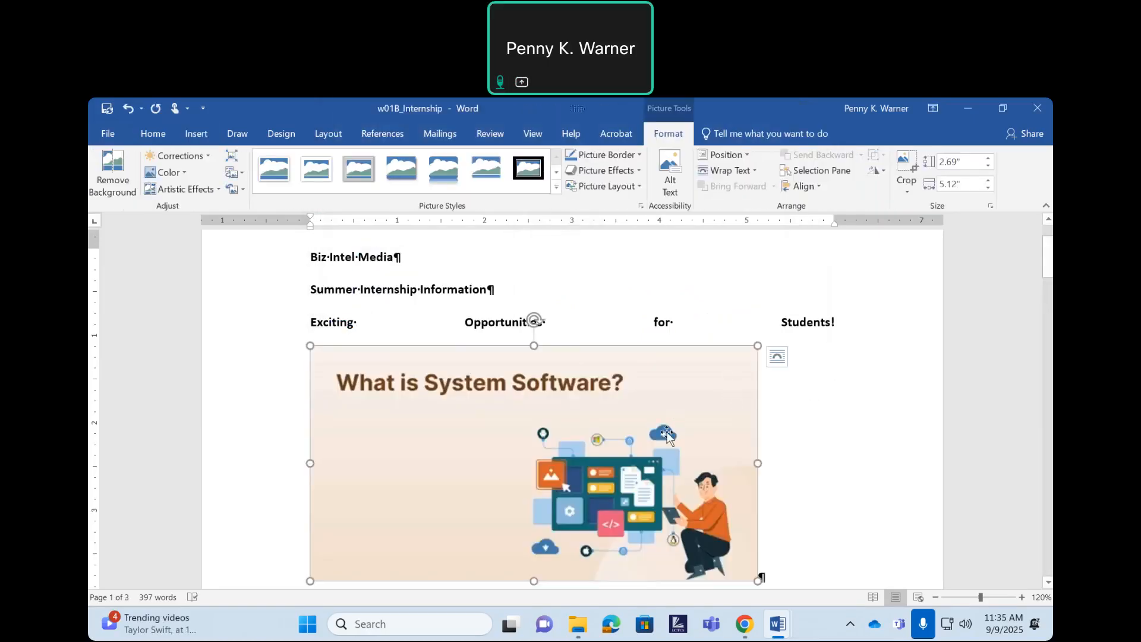
# - Shrink the inserted picture proportionally to about 1.02" high by 1.95" wide and rotate it slightly counterclockwise
pyautogui.moveTo(757, 345); pyautogui.dragTo(500, 430)
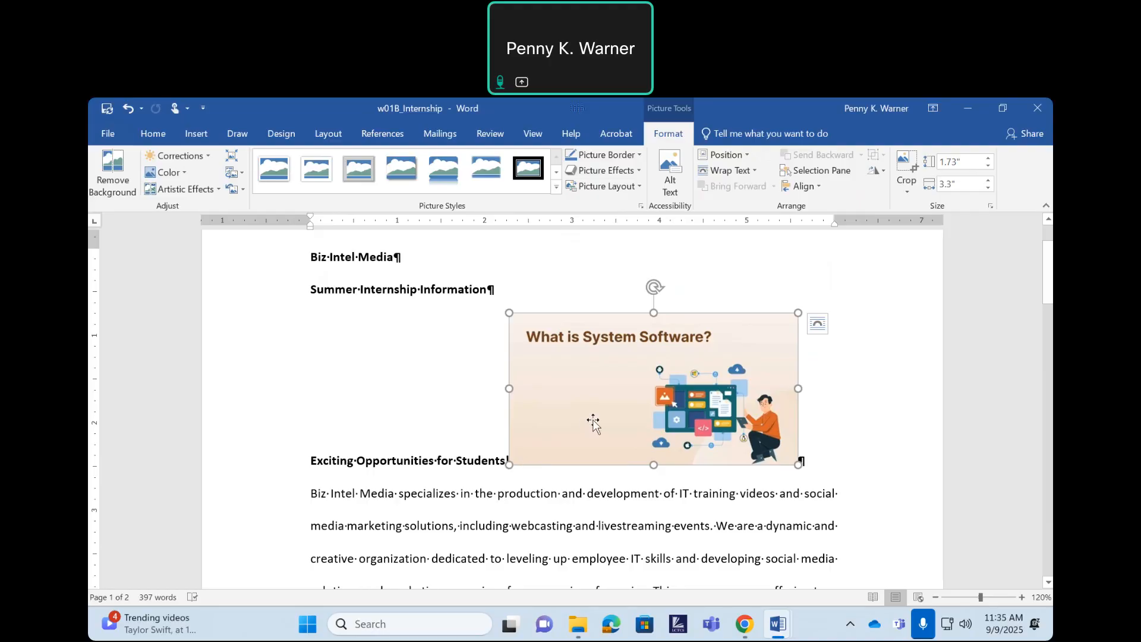
pyautogui.moveTo(799, 313); pyautogui.dragTo(696, 363)
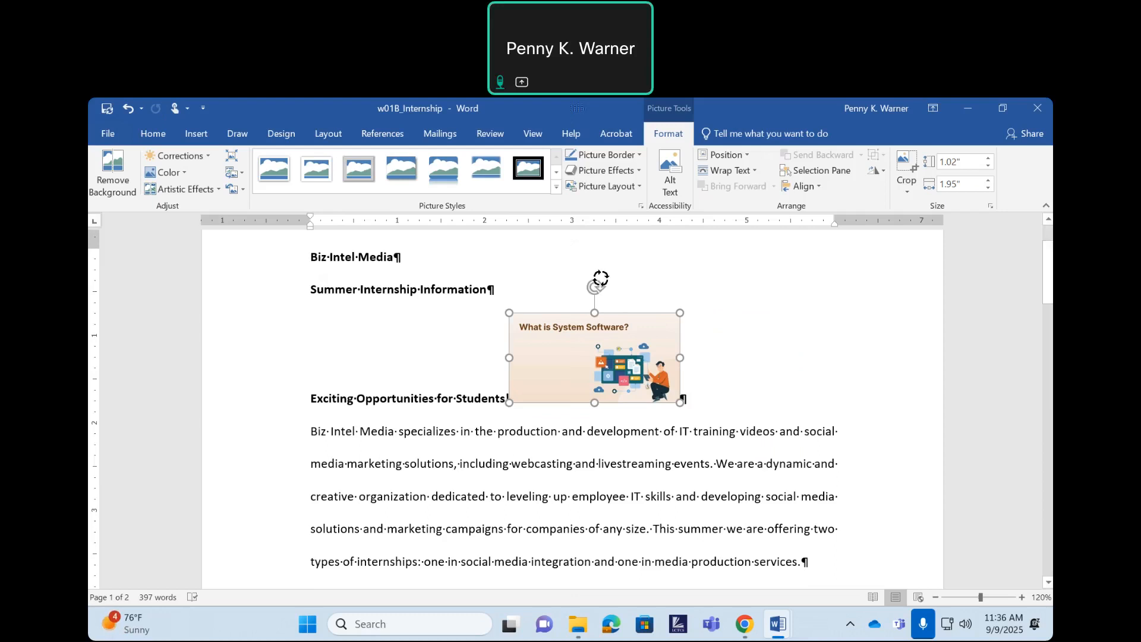
pyautogui.moveTo(599, 288); pyautogui.dragTo(589, 321)
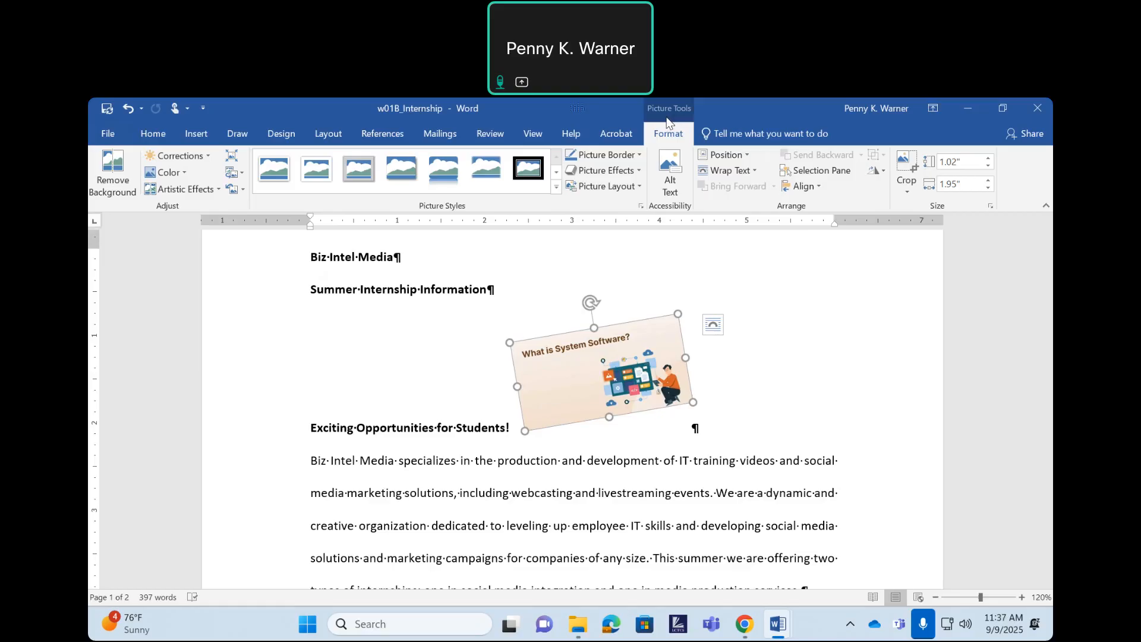
# - Deselect and reselect the picture to show its formatting tools, and review the picture styles and border options without applying any
pyautogui.click(375, 474)
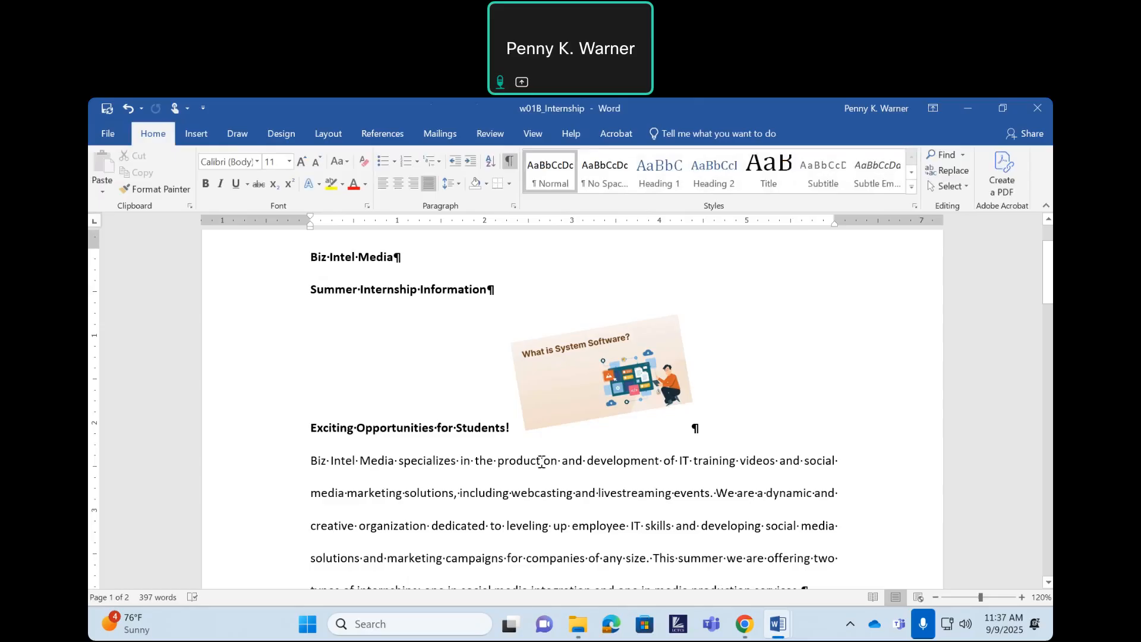
pyautogui.click(607, 394)
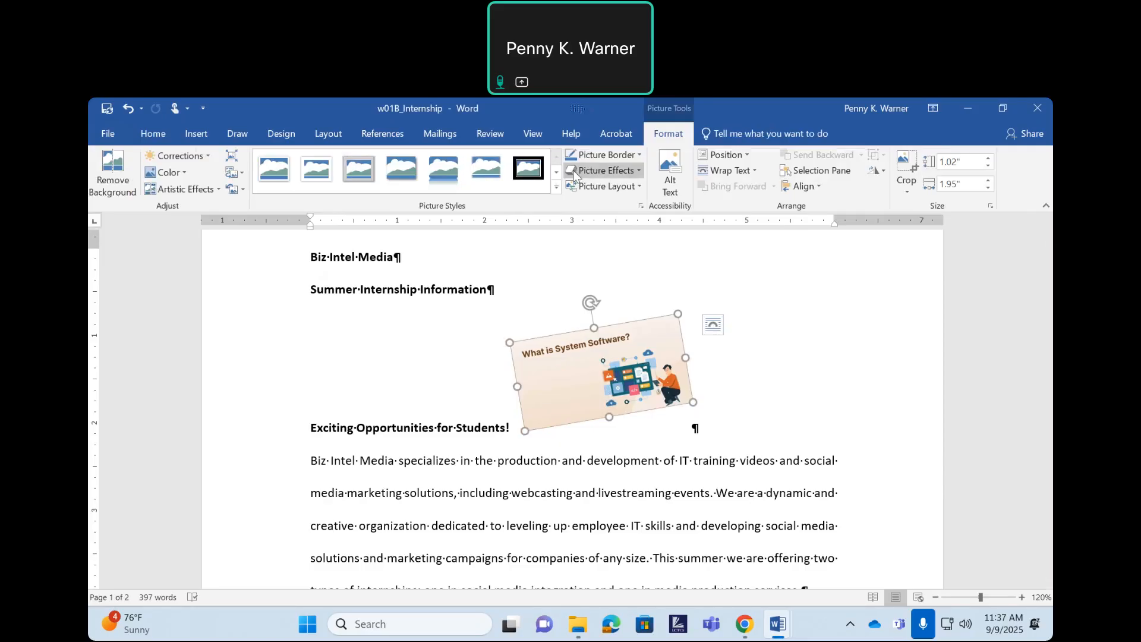
pyautogui.click(557, 188)
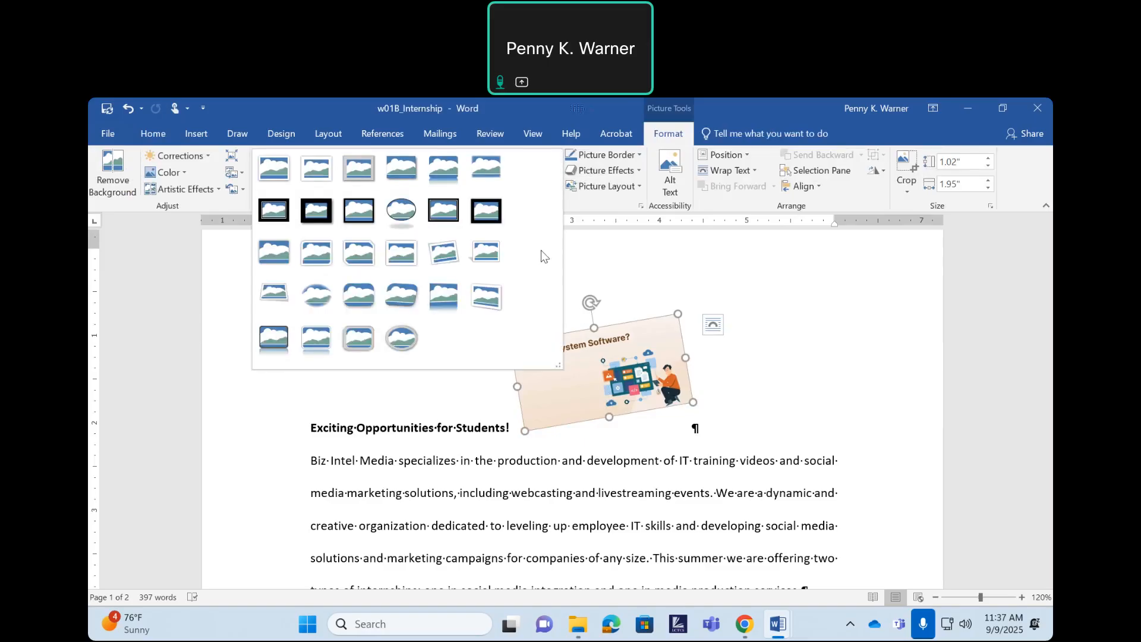
pyautogui.click(711, 268)
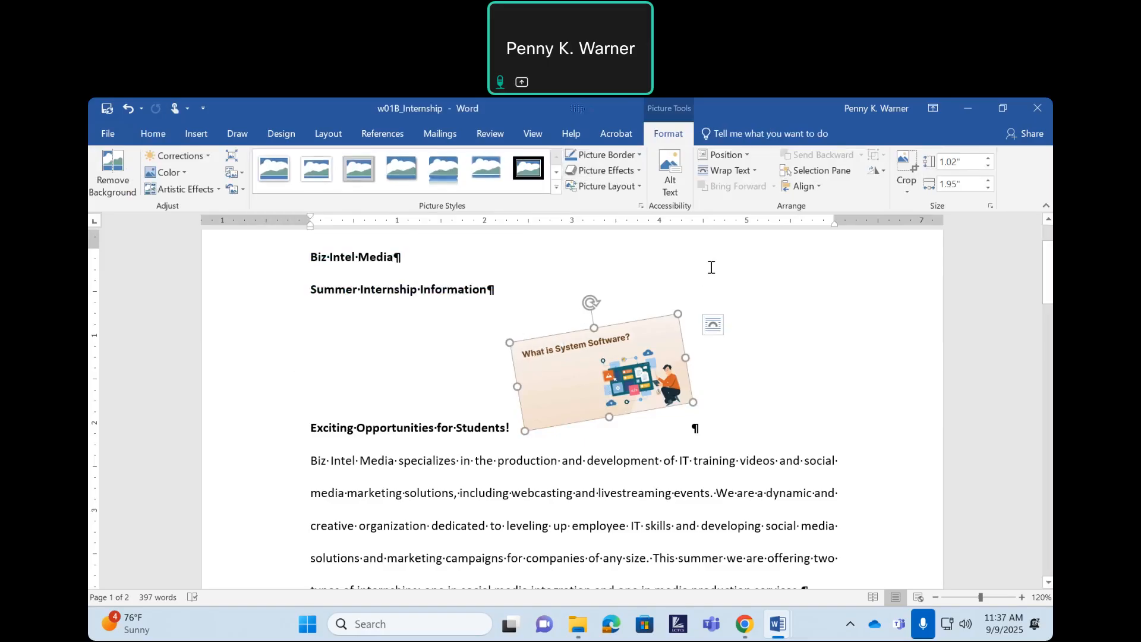
pyautogui.click(638, 156)
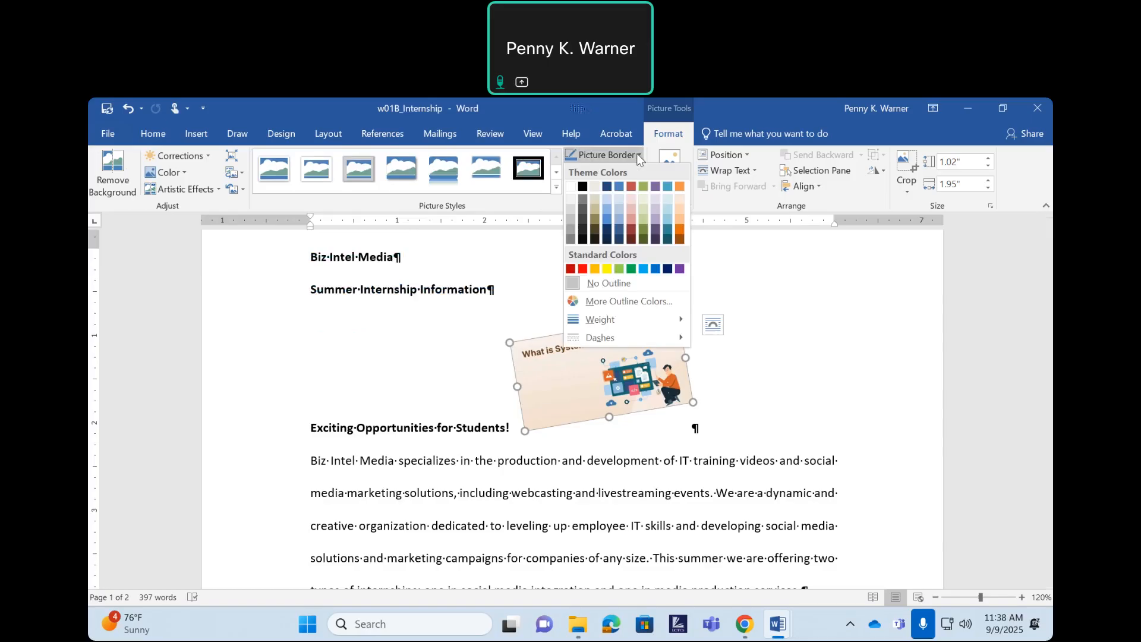
pyautogui.click(636, 153)
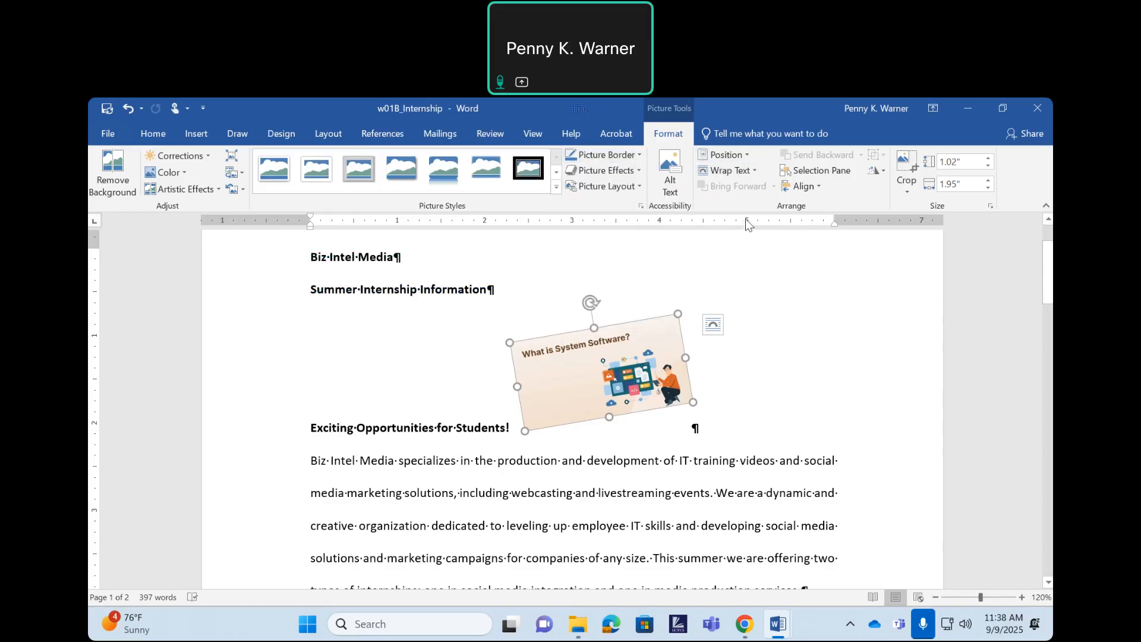
# - Apply the soft-edged rectangle picture style to the System Software picture
pyautogui.click(556, 186)
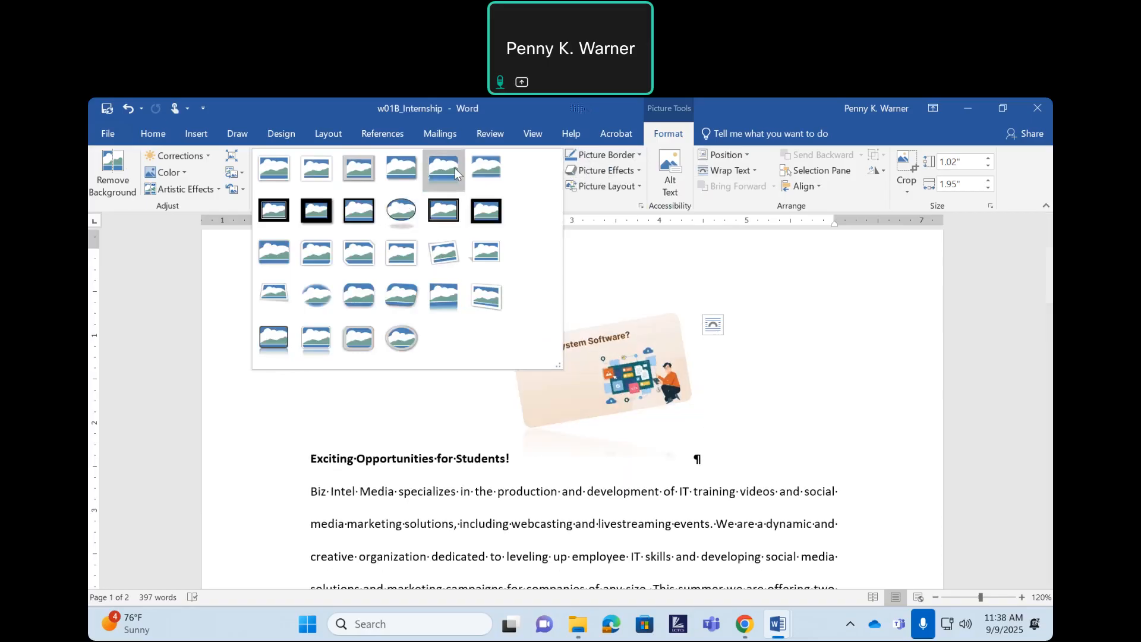
pyautogui.click(485, 172)
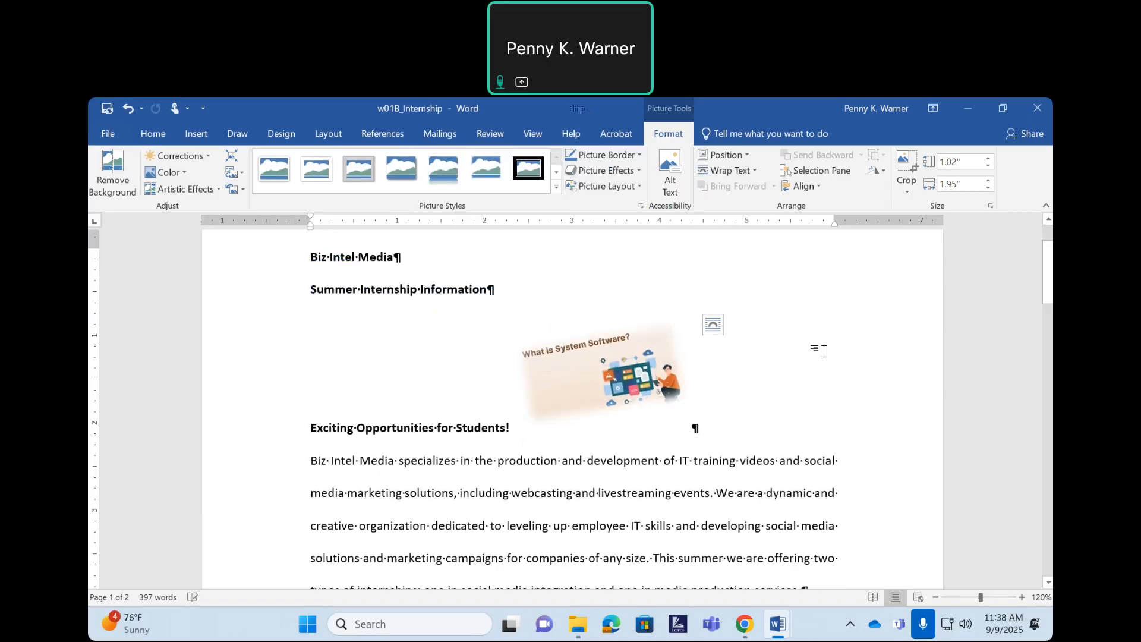
# - Move the System Software picture from the heading line into the first body paragraph, inside the word "livestreaming"
pyautogui.click(764, 374)
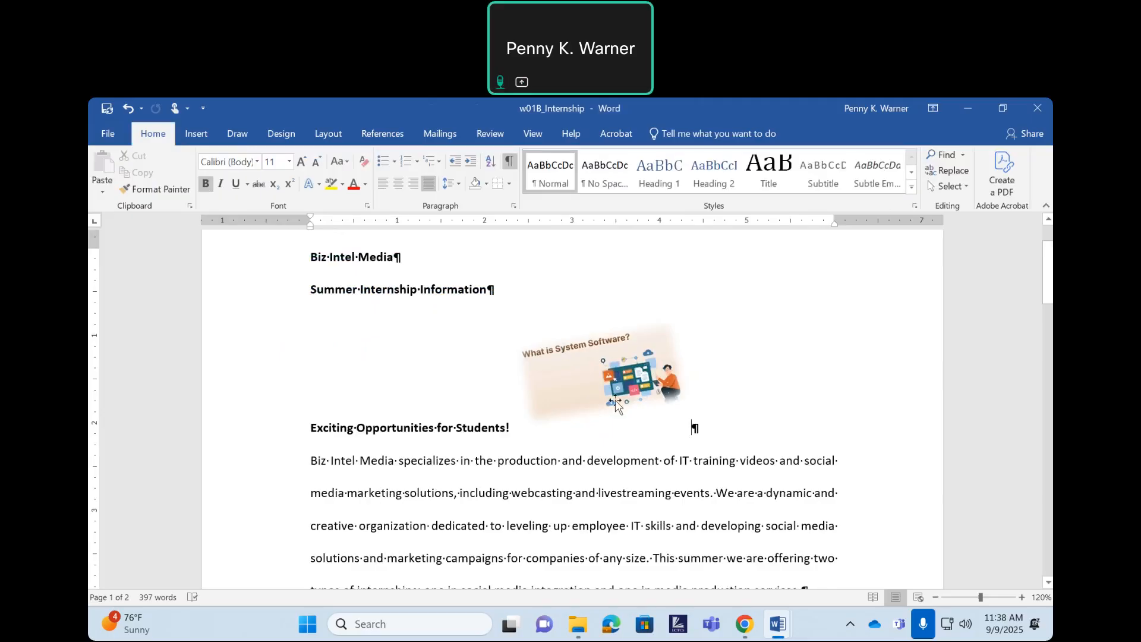
pyautogui.click(565, 402)
pyautogui.moveTo(565, 402); pyautogui.dragTo(661, 494)
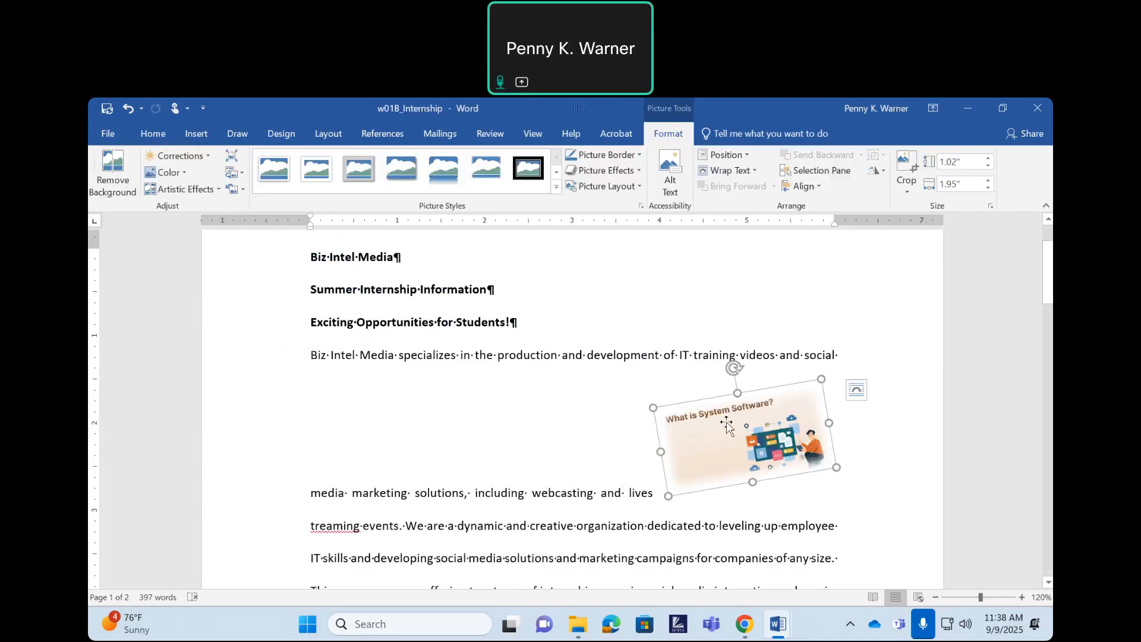
# - Set the picture's text wrapping to Tight and shift it to the right edge of the first body paragraph
pyautogui.click(858, 391)
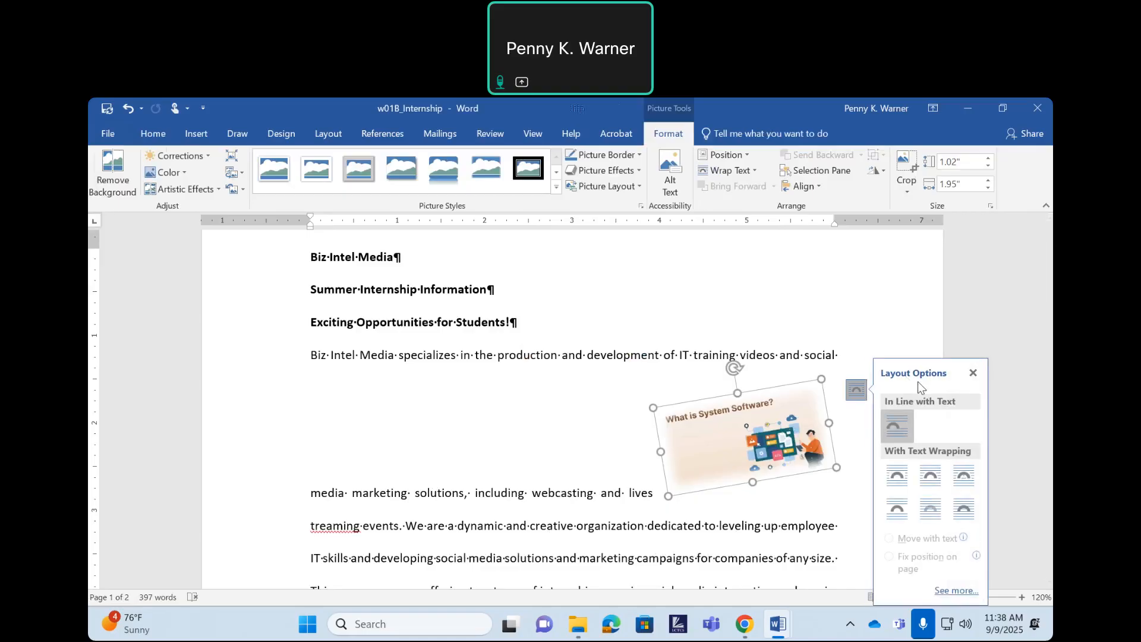
pyautogui.click(828, 315)
pyautogui.click(776, 429)
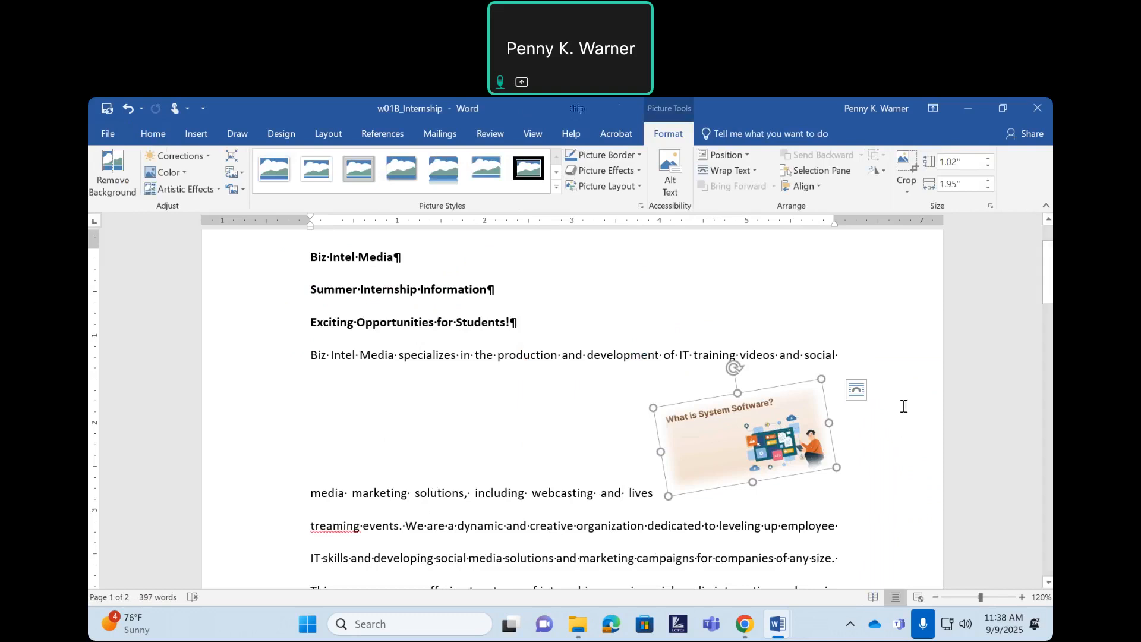
pyautogui.click(857, 392)
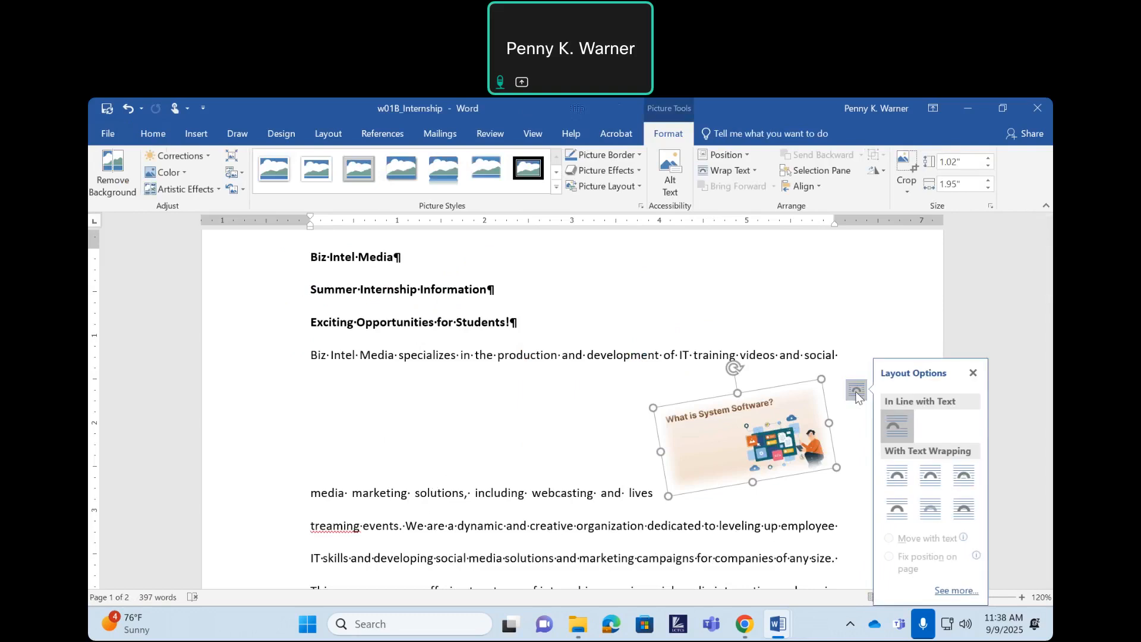
pyautogui.click(930, 476)
pyautogui.moveTo(730, 452); pyautogui.dragTo(749, 434)
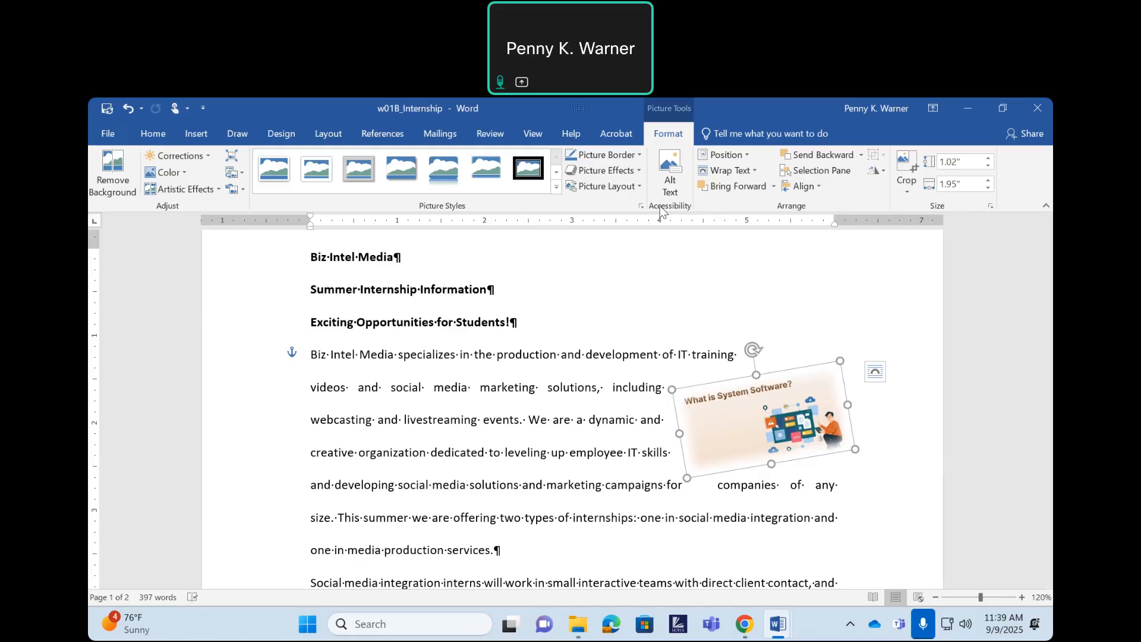
# - Preview alternative picture styles on the System Software picture without applying one
pyautogui.click(557, 186)
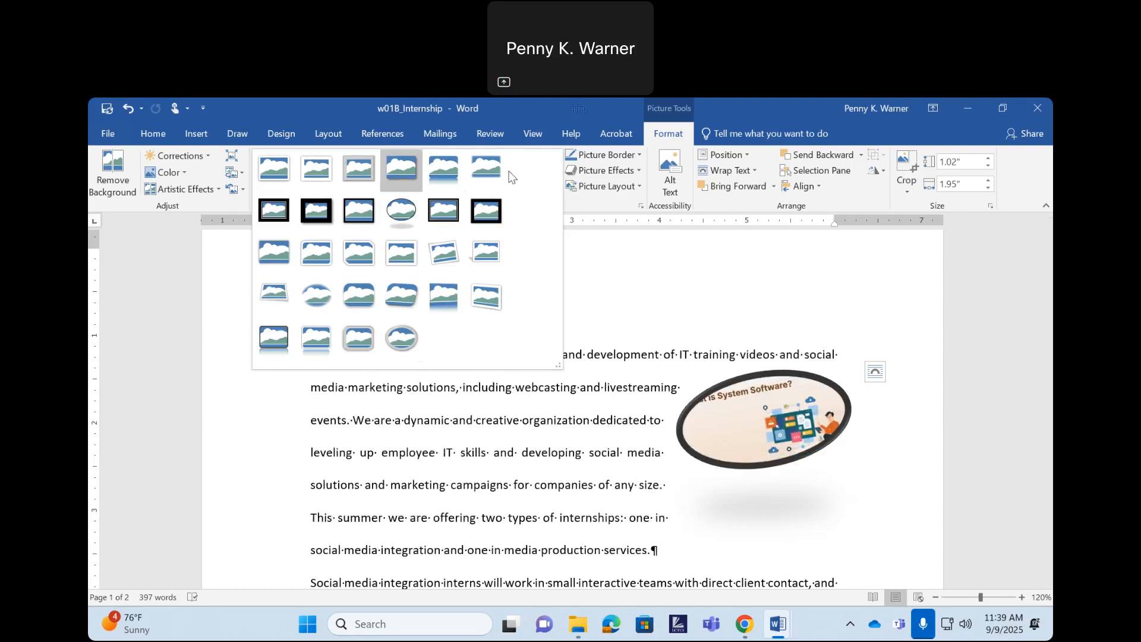
pyautogui.click(678, 293)
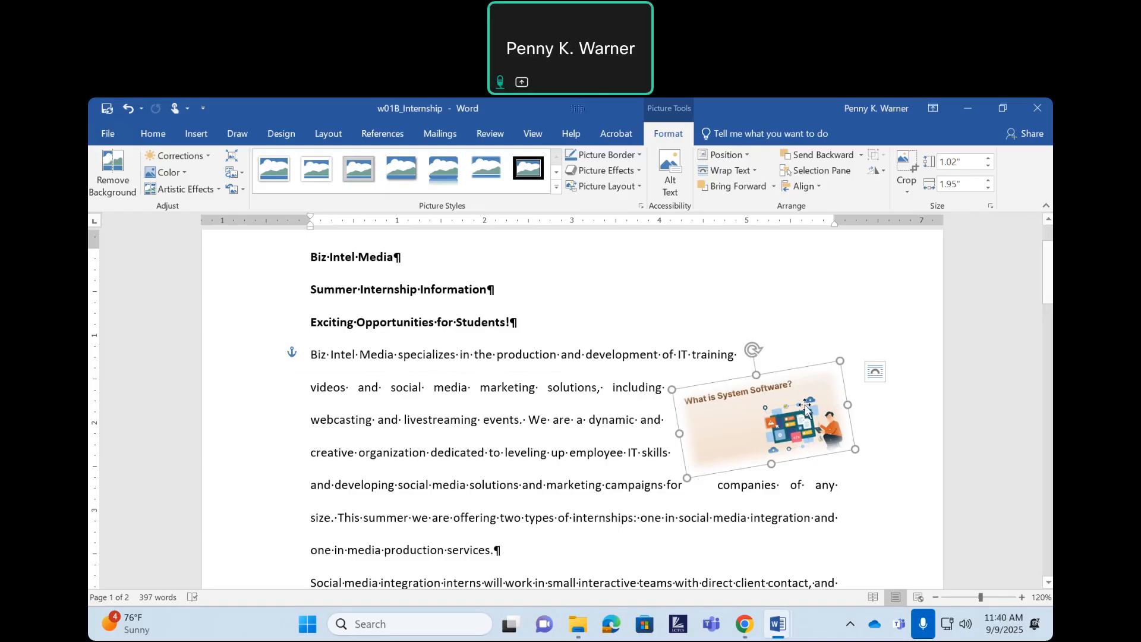
# - Apply a blue glow from the third row of glow variations to the picture
pyautogui.click(635, 170)
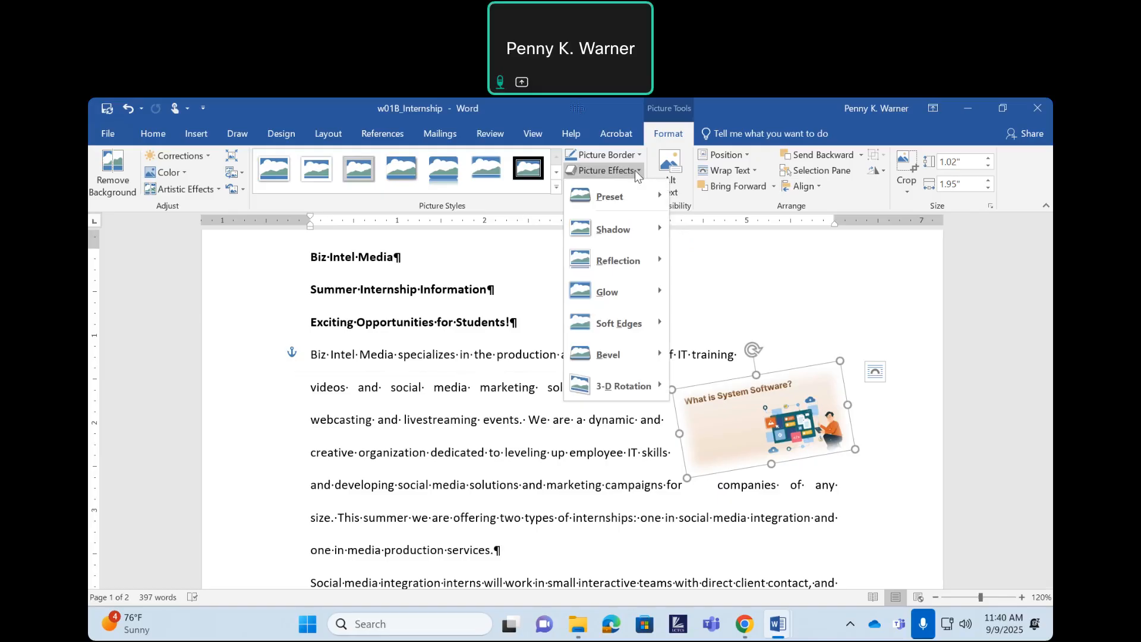
pyautogui.moveTo(614, 335)
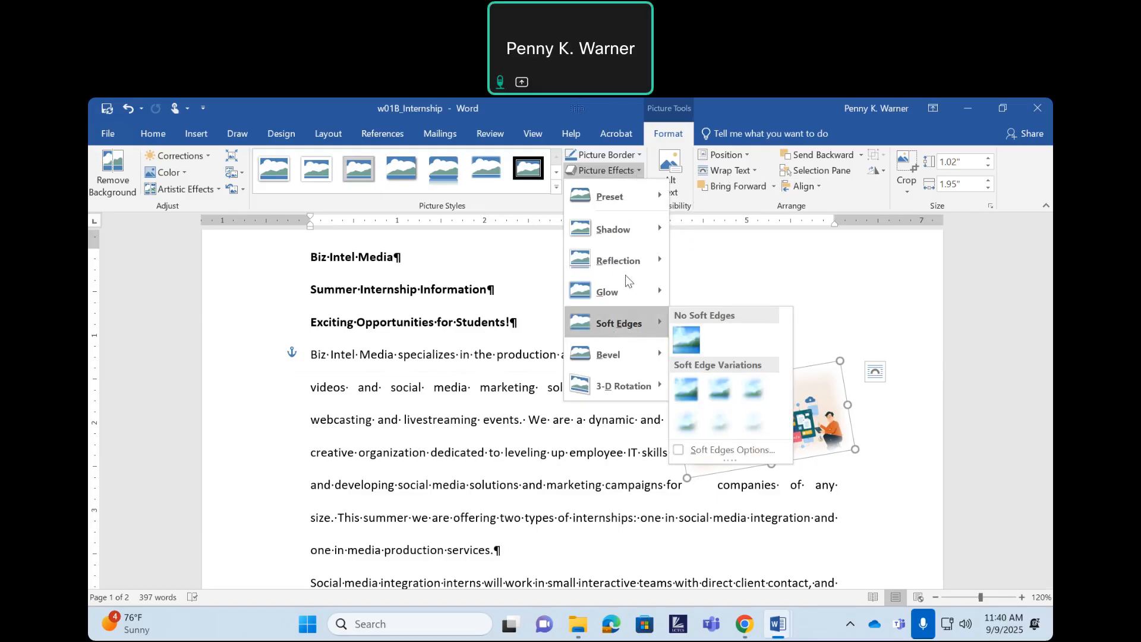
pyautogui.moveTo(630, 288)
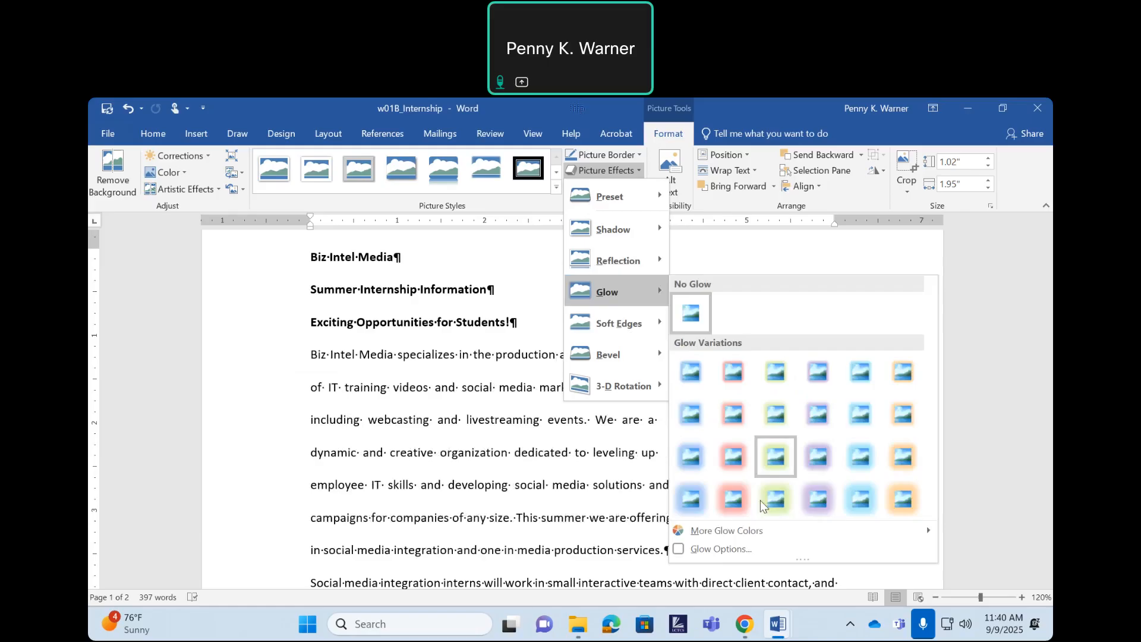
pyautogui.click(691, 456)
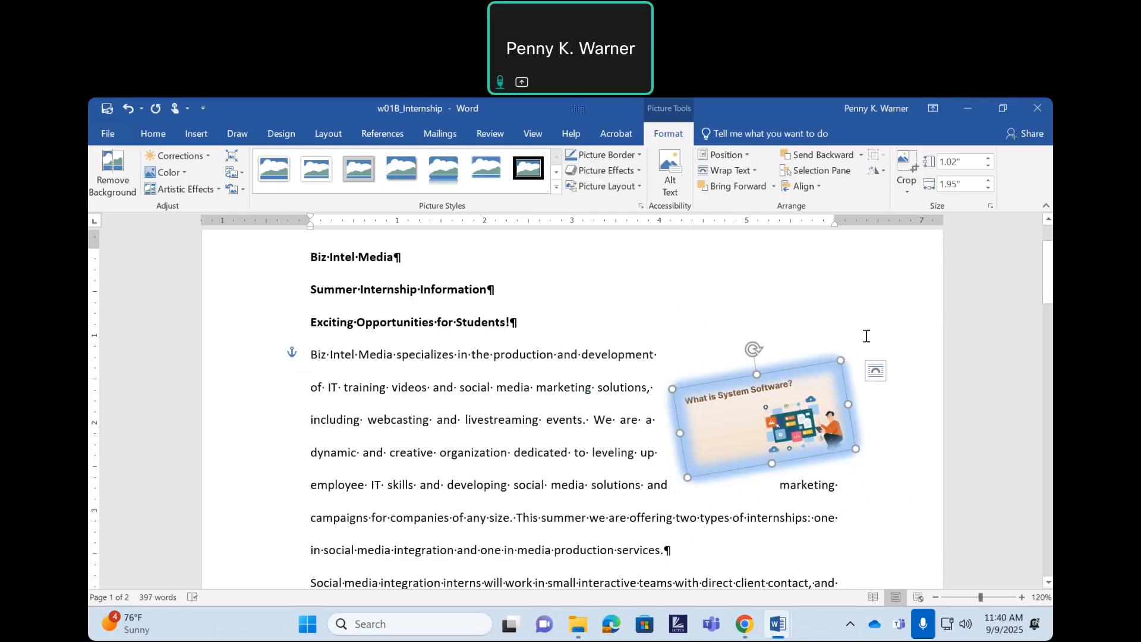
# - Change the picture's glow to the aqua variation in the first row
pyautogui.click(633, 172)
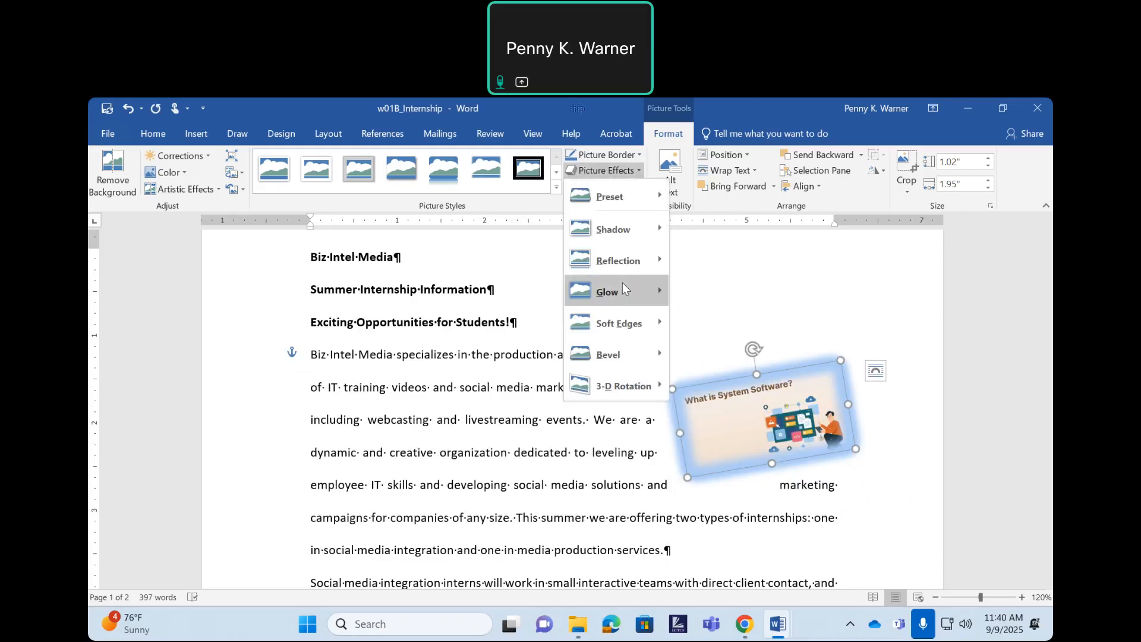
pyautogui.moveTo(622, 290)
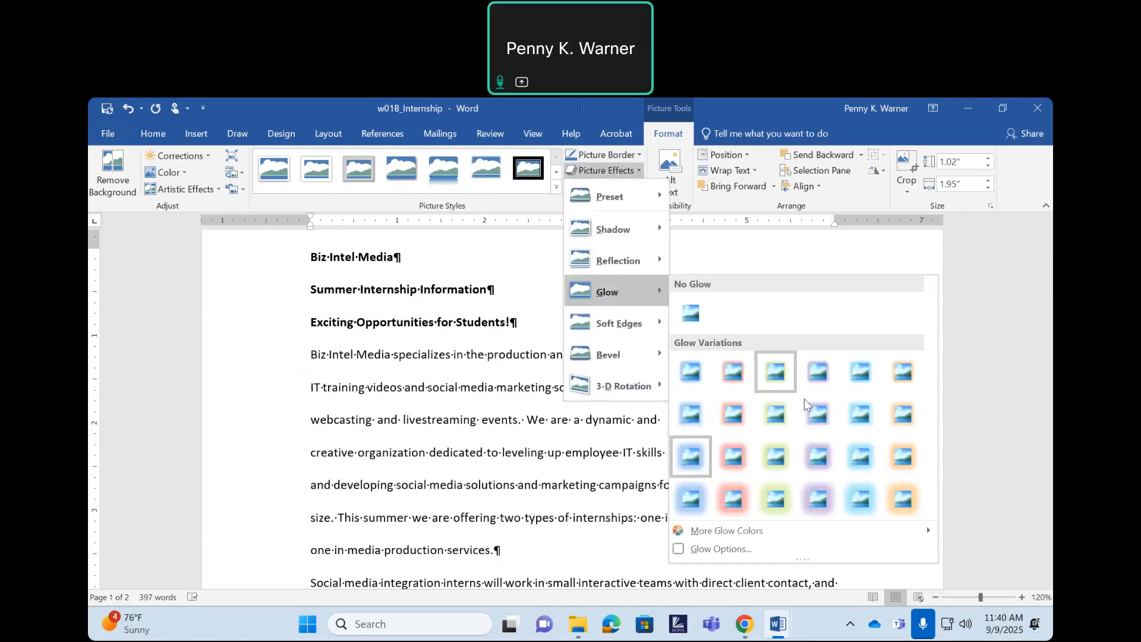
pyautogui.click(849, 383)
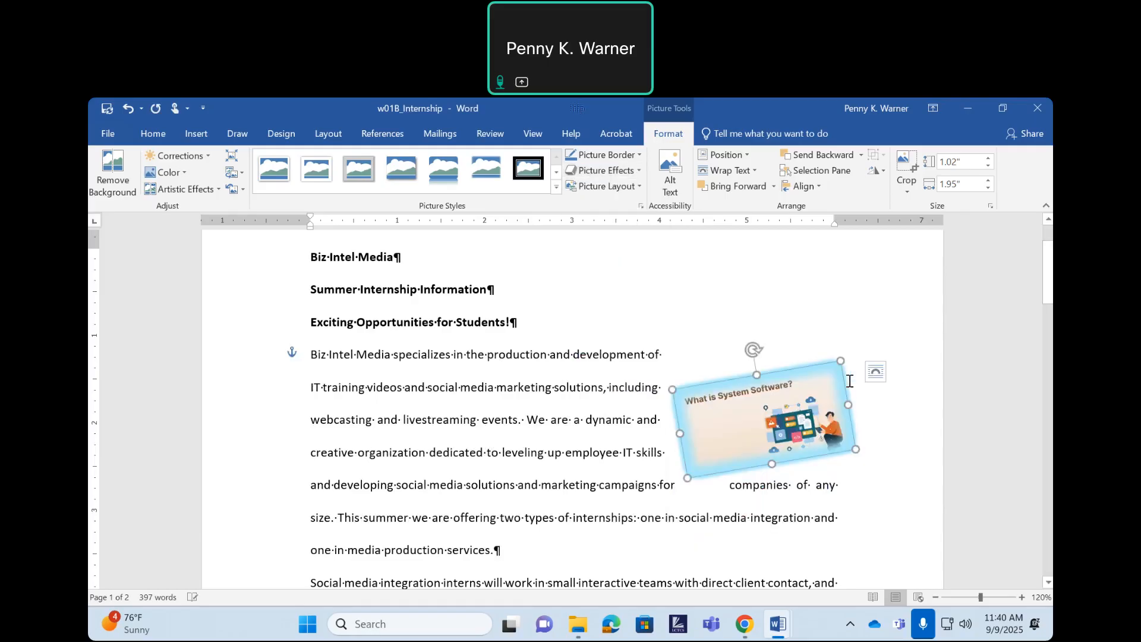
# - Browse the shadow variations, apply the first outer shadow to the picture, and deselect it
pyautogui.click(634, 171)
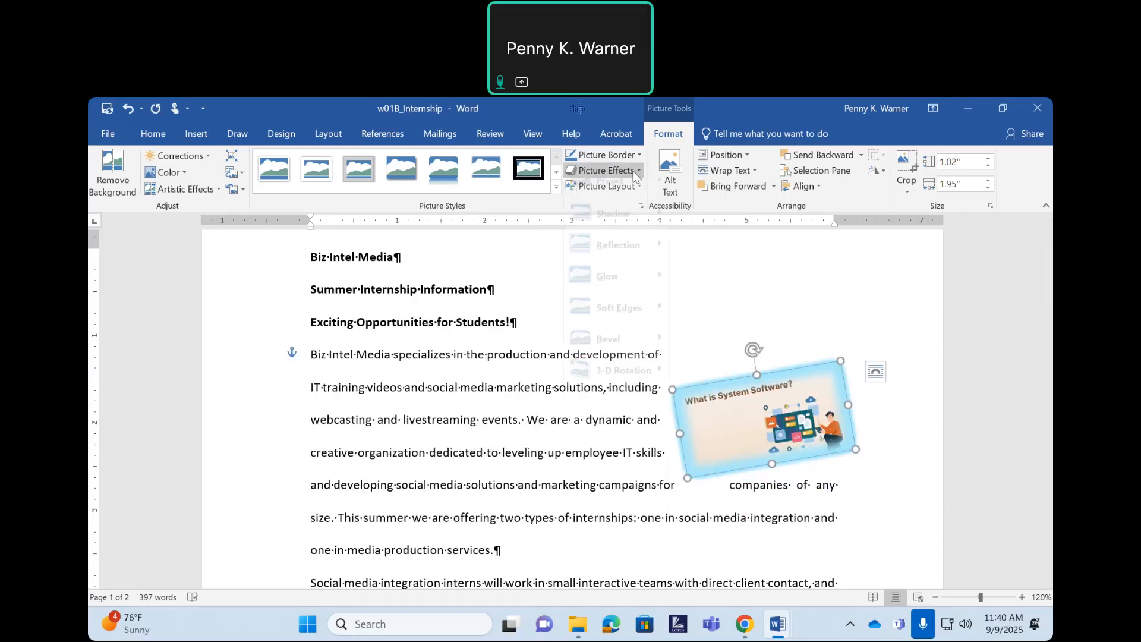
pyautogui.moveTo(627, 236)
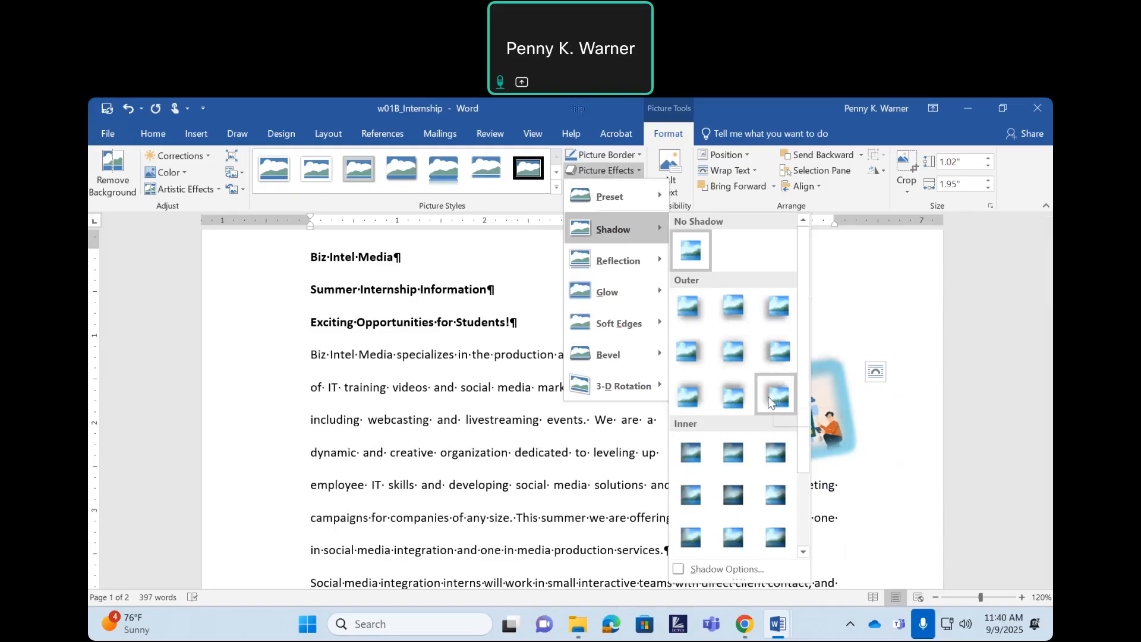
pyautogui.scroll(-2, 770, 403)
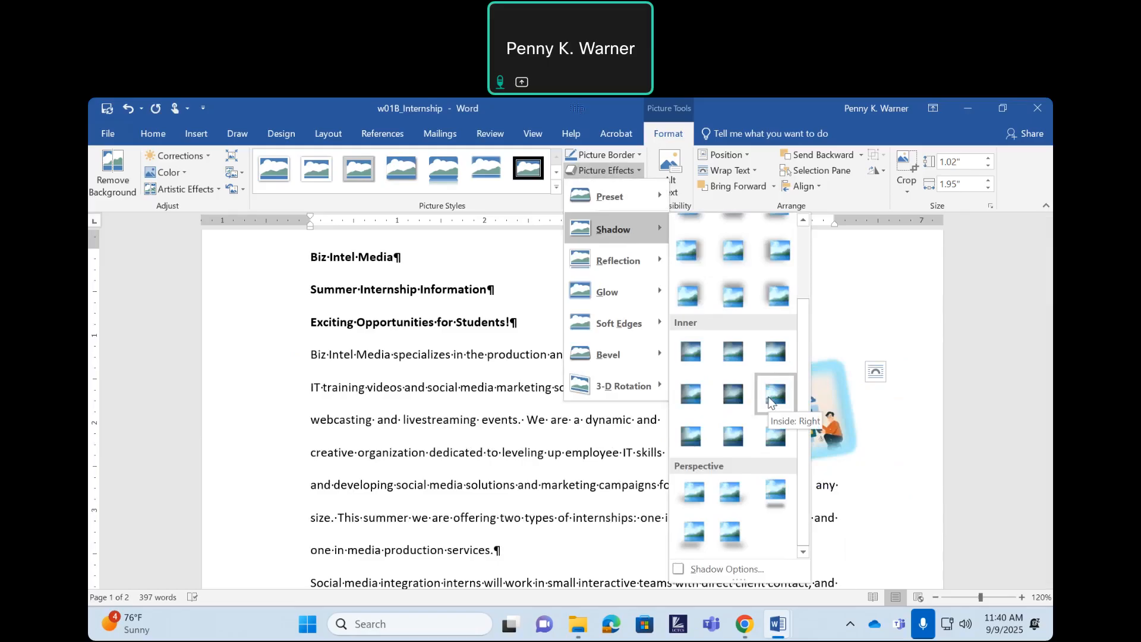
pyautogui.scroll(3, 771, 402)
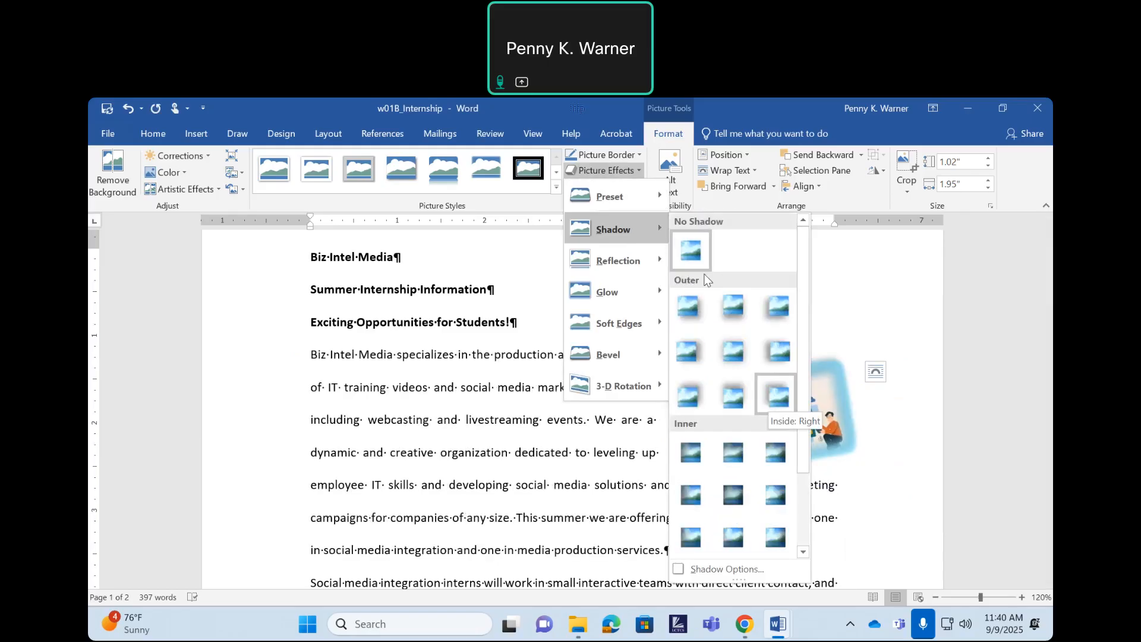
pyautogui.click(682, 306)
pyautogui.click(802, 312)
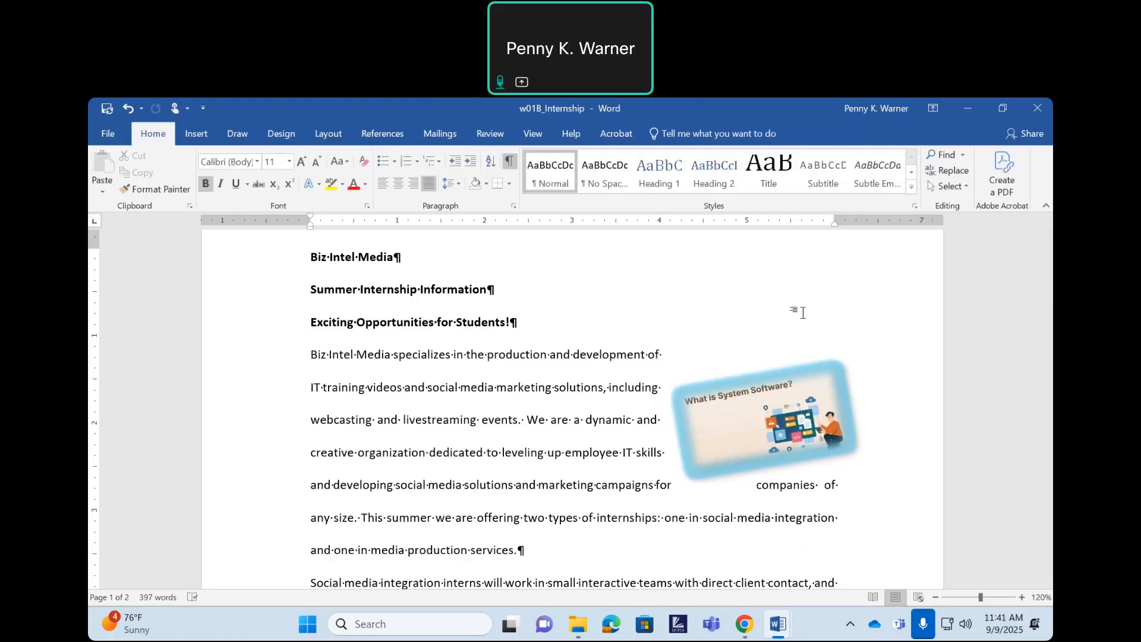
# - Remove the soft edges from the picture and apply the brush-like artistic effect, third in the second row
pyautogui.click(819, 402)
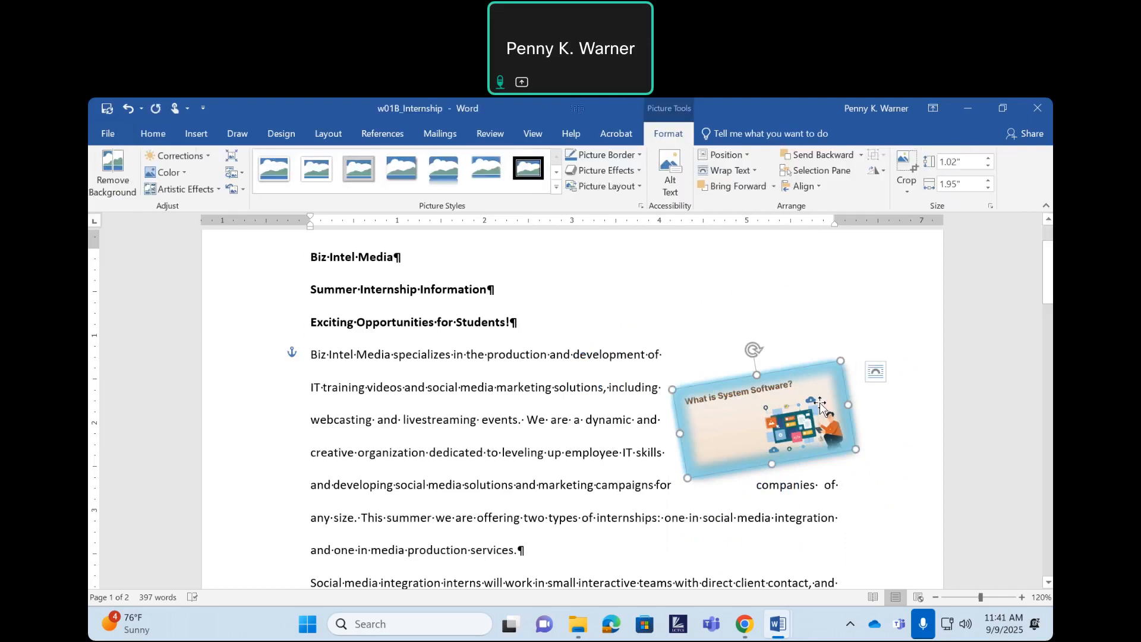
pyautogui.click(638, 171)
pyautogui.moveTo(648, 324)
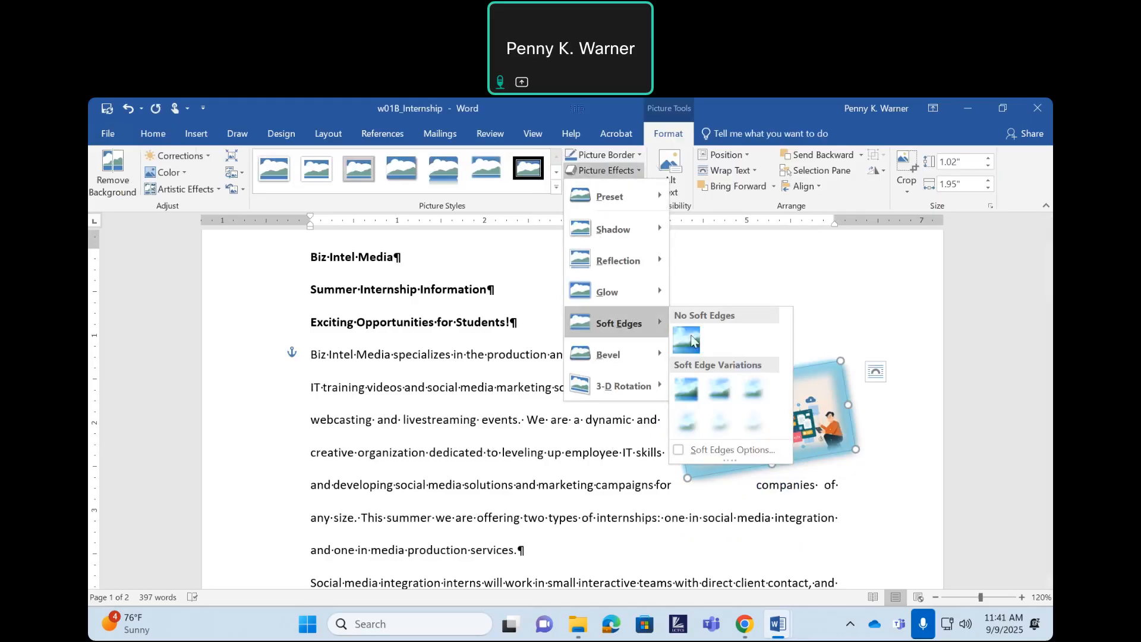
pyautogui.click(688, 340)
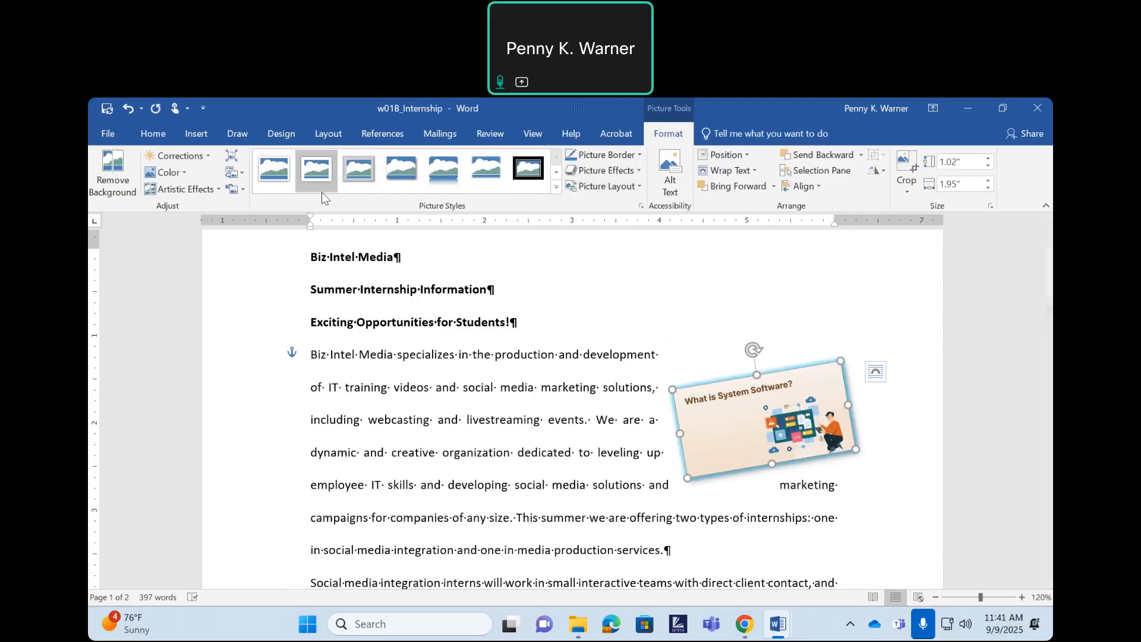
pyautogui.click(194, 191)
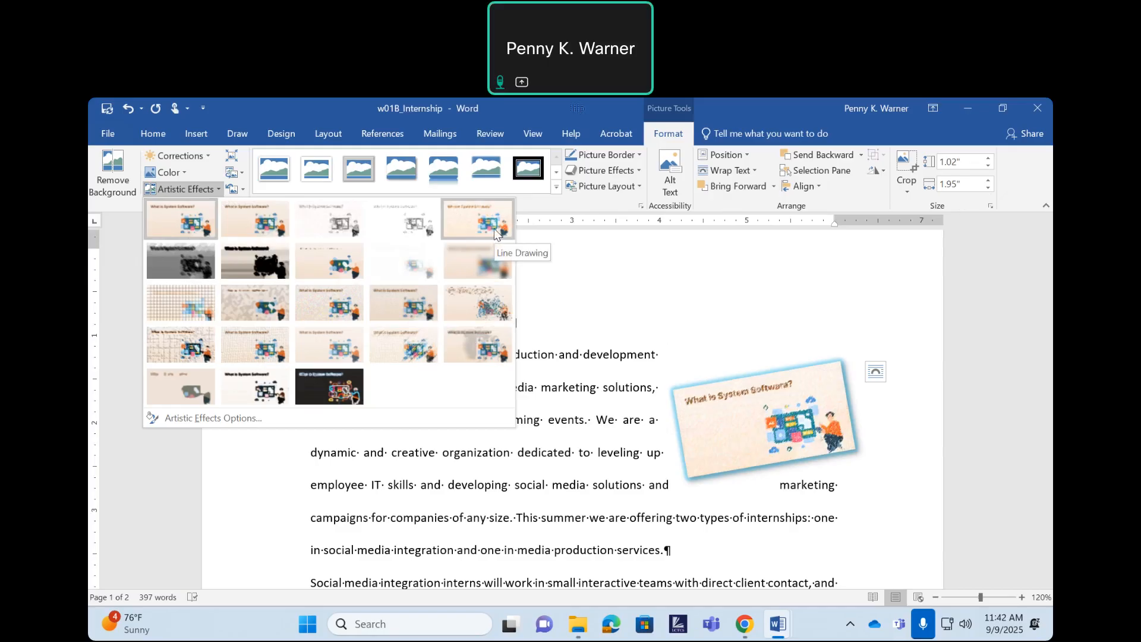
pyautogui.click(305, 263)
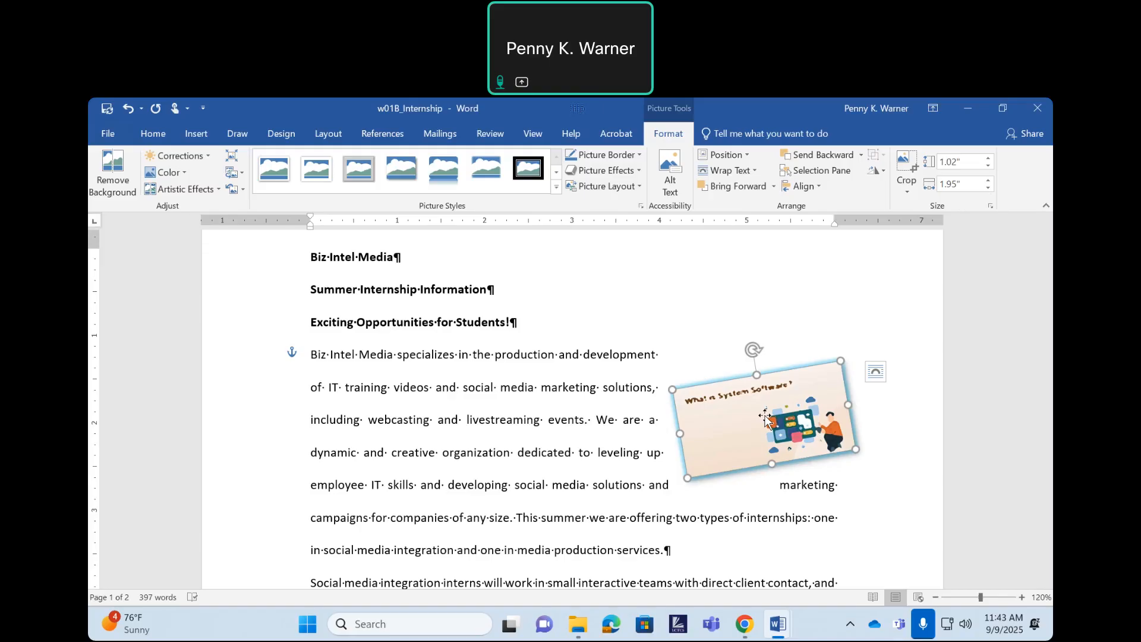
# - Open the page header and enter the text "Biz-Intel Media"
pyautogui.scroll(3, 672, 297)
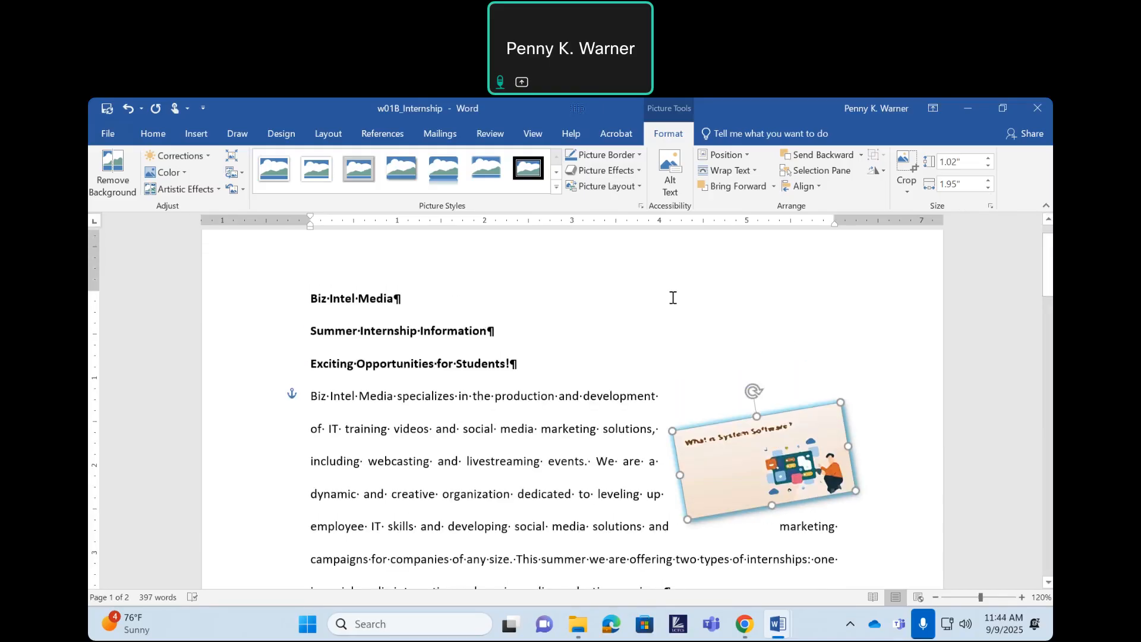
pyautogui.doubleClick(327, 298)
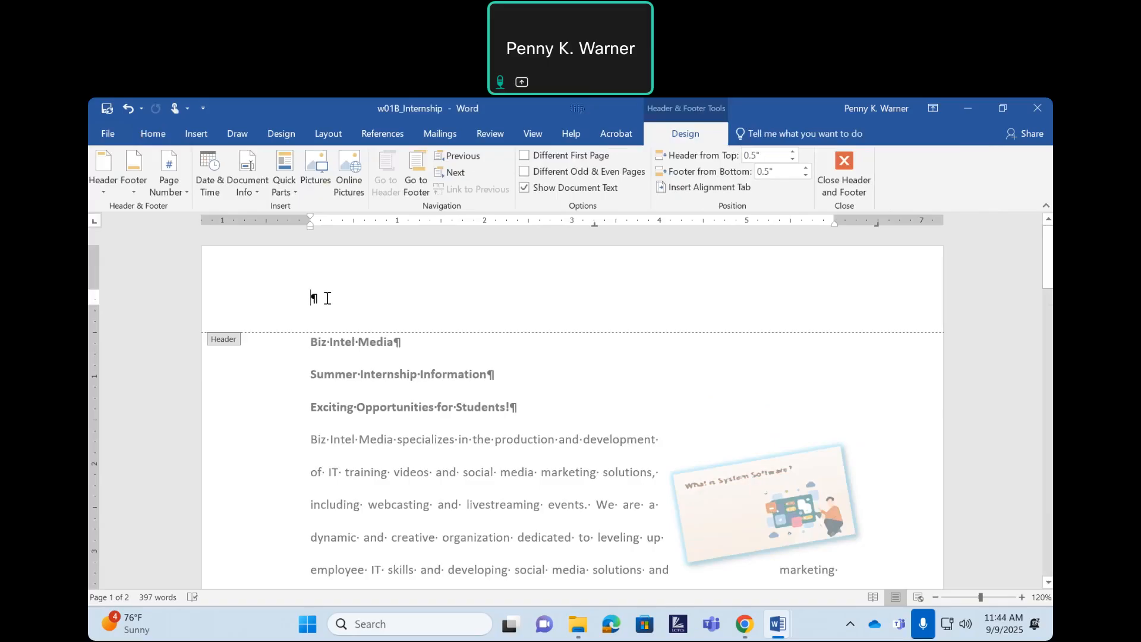
pyautogui.write('Bi')
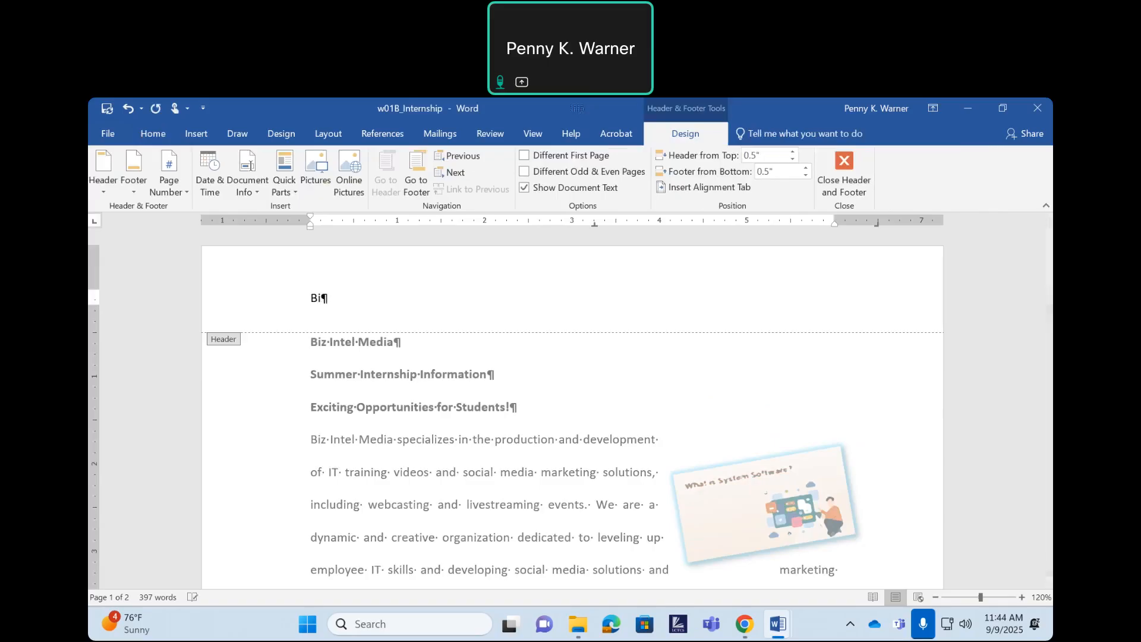
pyautogui.write('a')
pyautogui.press('BackSpace')
pyautogui.write('x')
pyautogui.press('BackSpace')
pyautogui.write('z-')
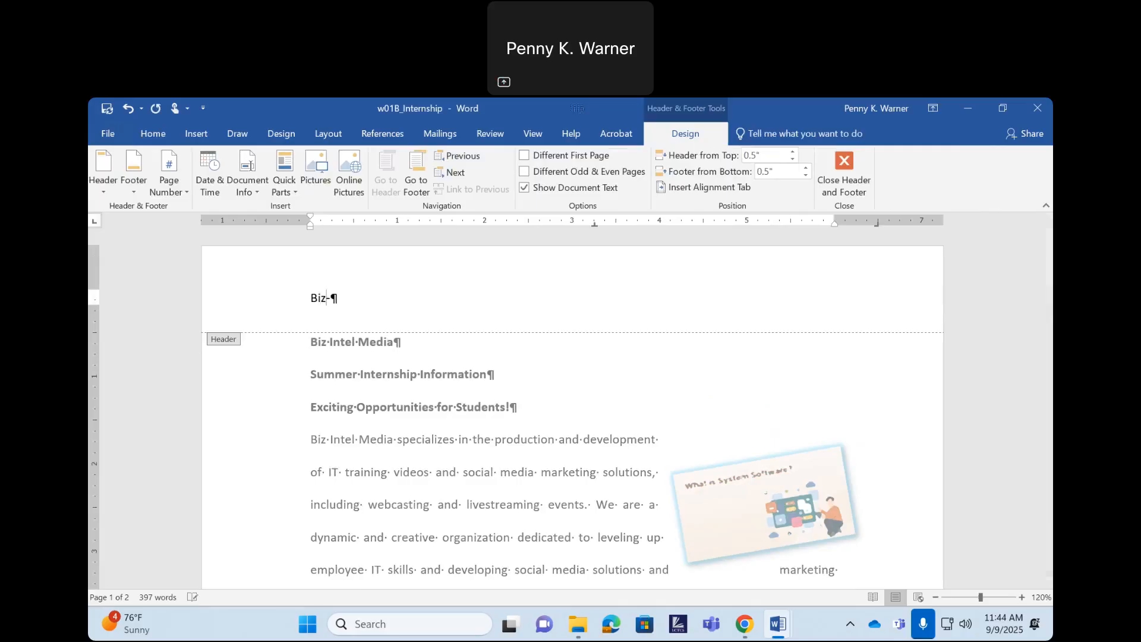
pyautogui.write('Intel Media')
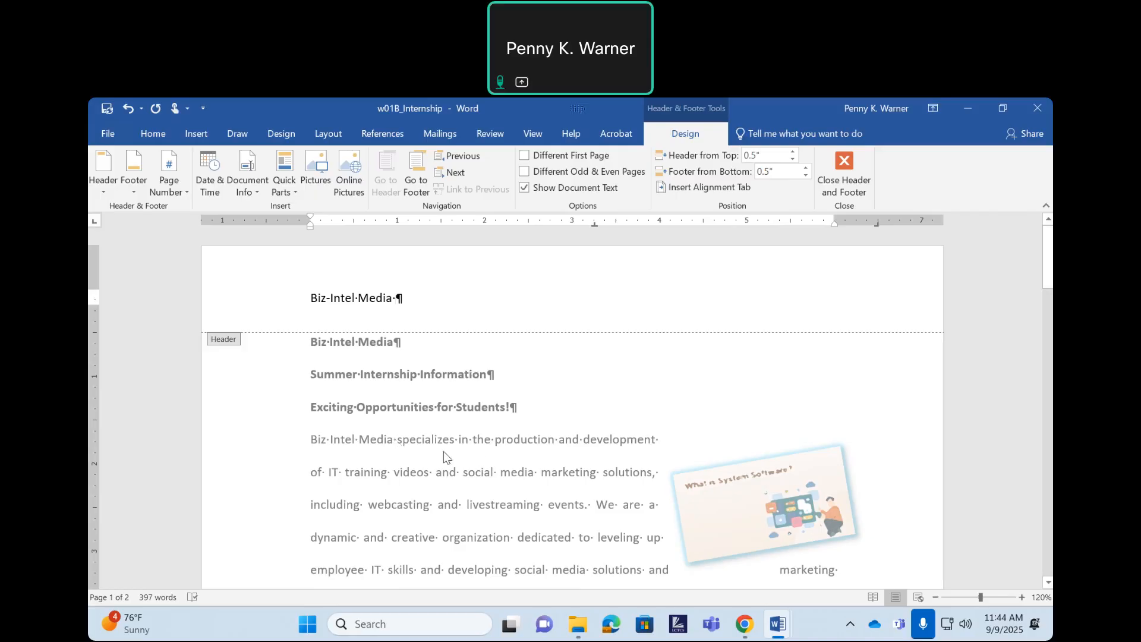
# - Leave the header, reopen it for editing, and return to the document body
pyautogui.doubleClick(360, 372)
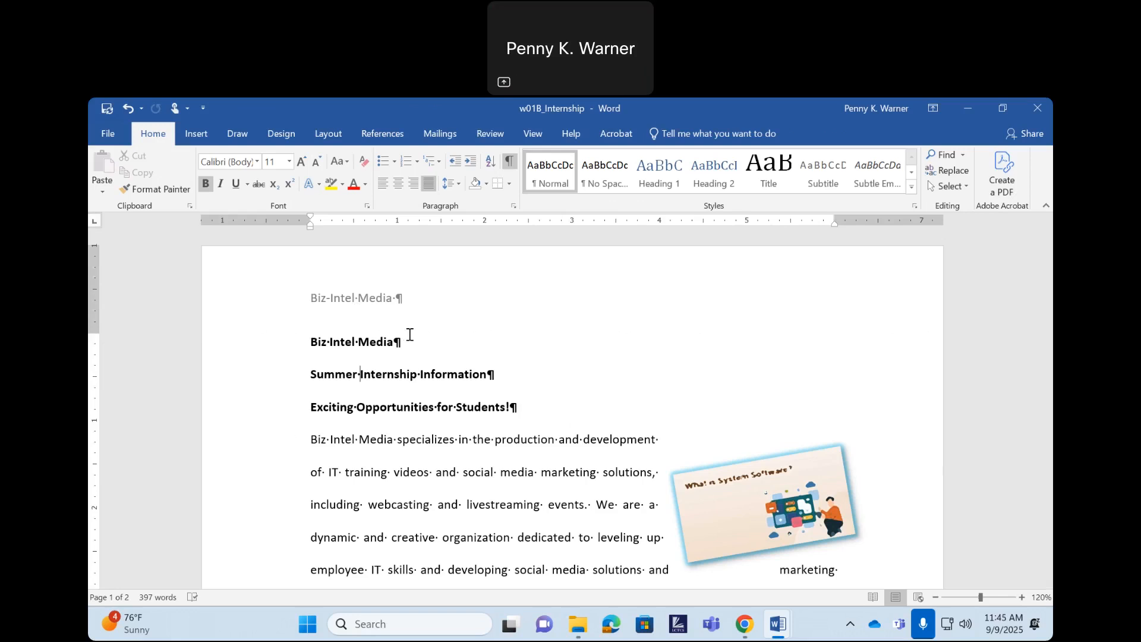
pyautogui.doubleClick(394, 298)
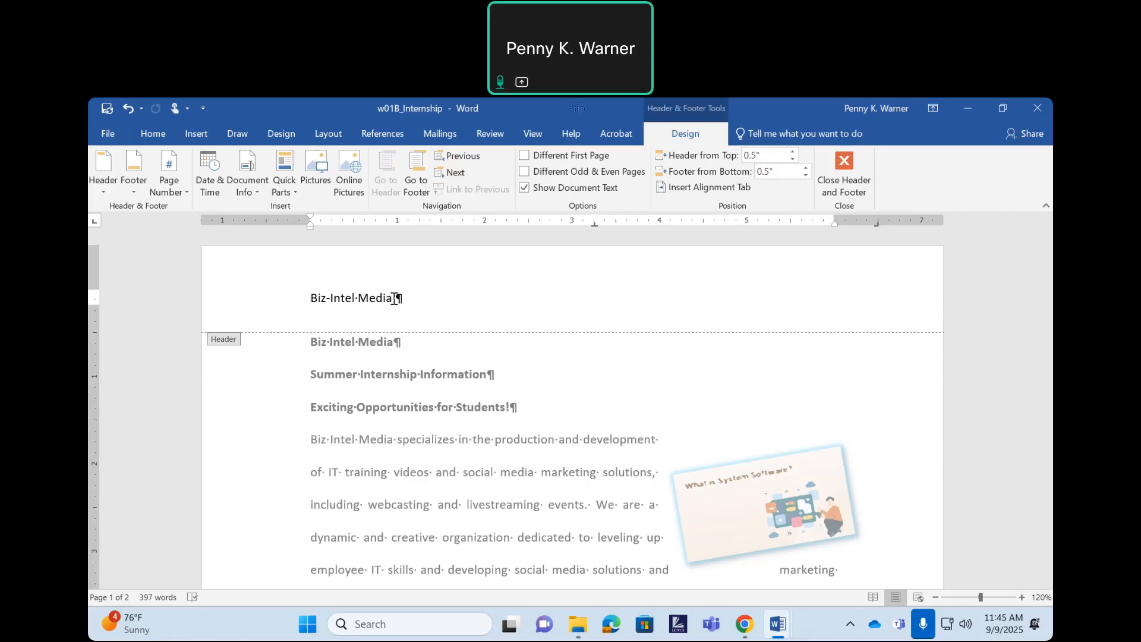
pyautogui.doubleClick(548, 376)
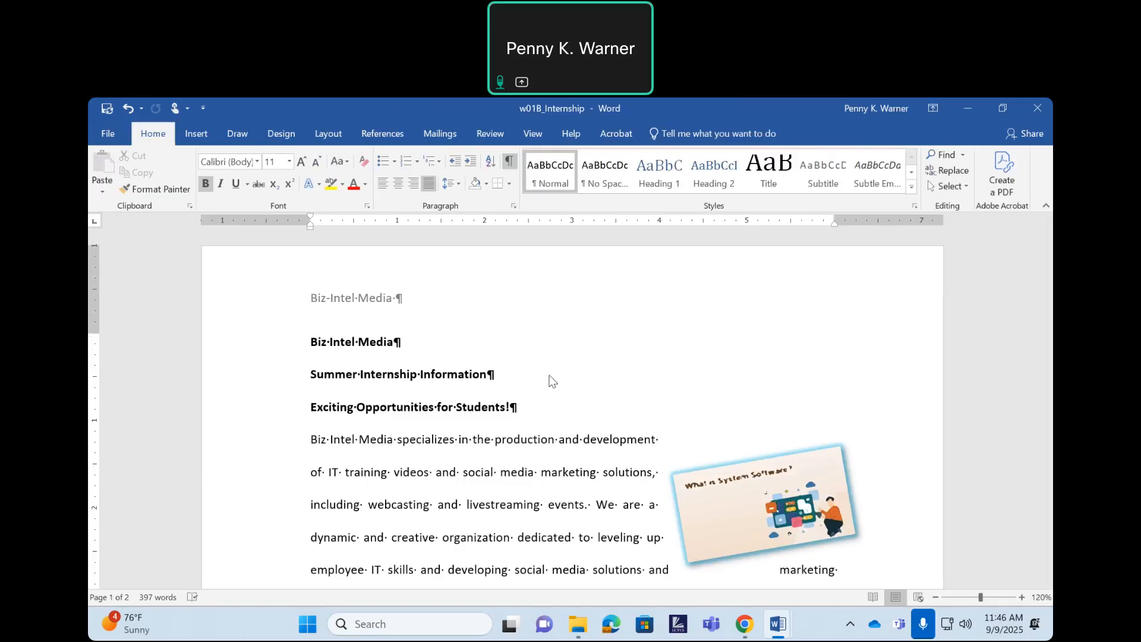
# - Select the entire document, review the selection through to the last page, and deselect it
pyautogui.hotkey('ctrl', 'a')
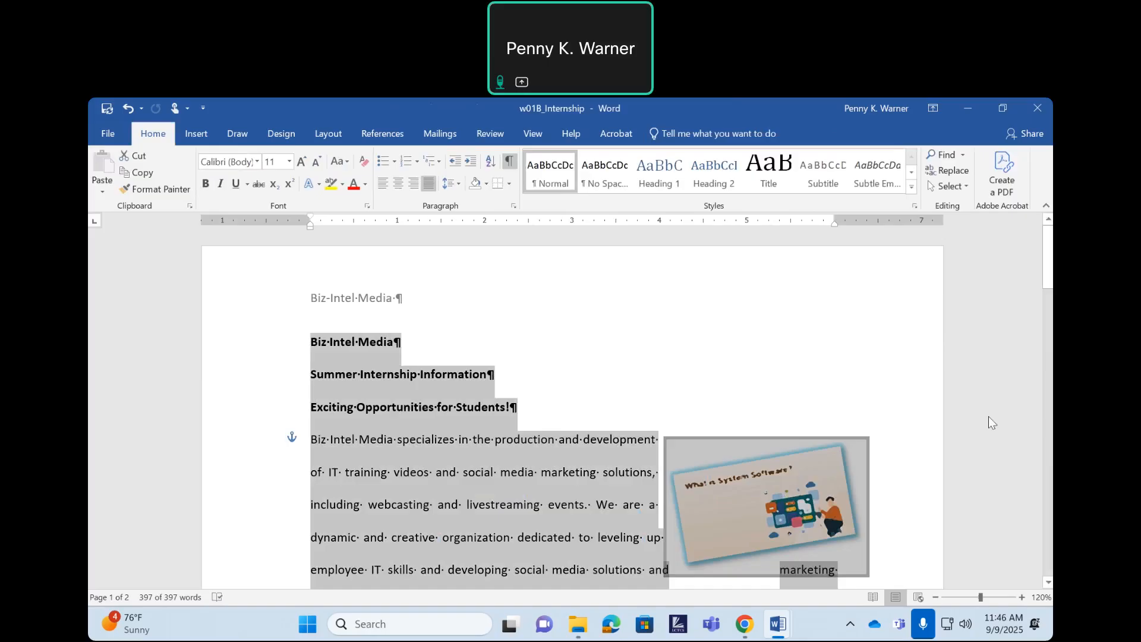
pyautogui.scroll(-5, 918, 476)
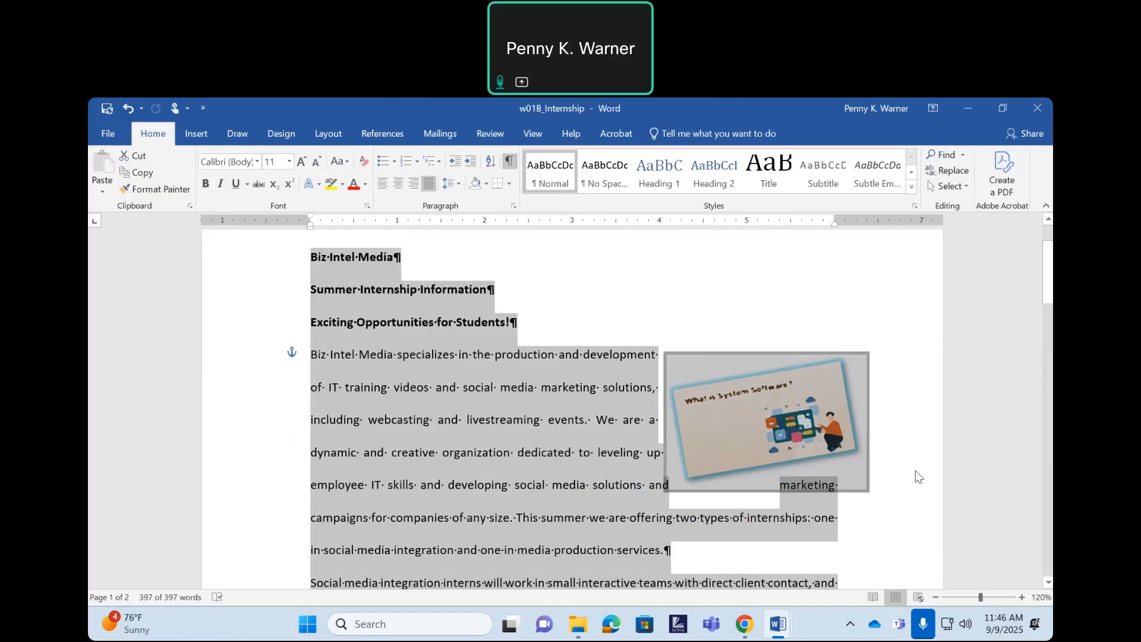
pyautogui.scroll(-10, 918, 475)
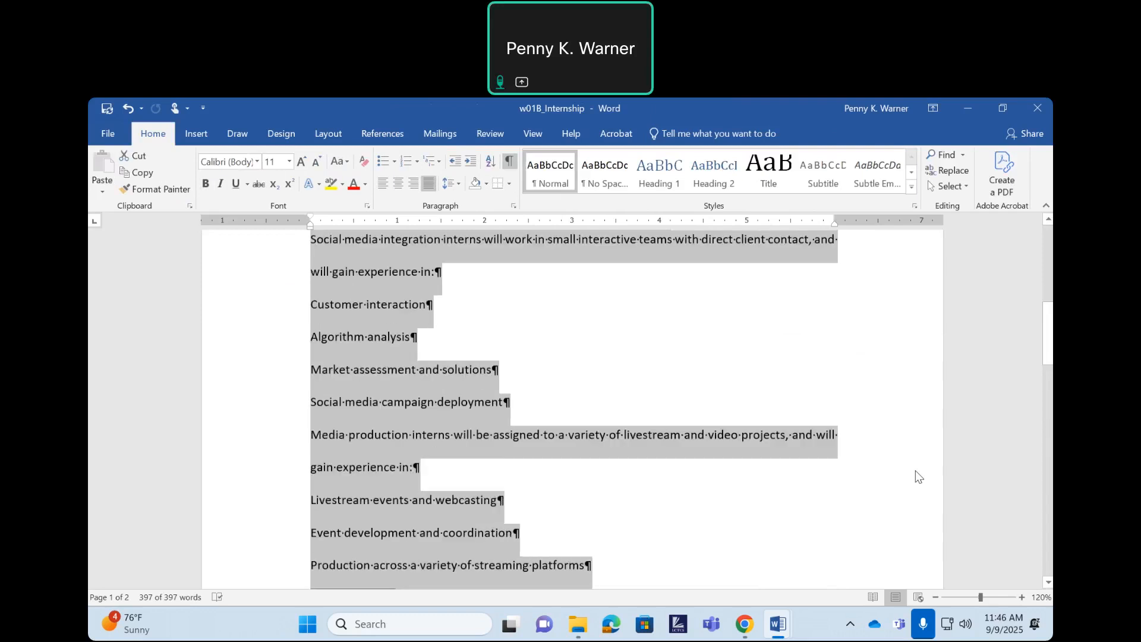
pyautogui.scroll(-10, 918, 475)
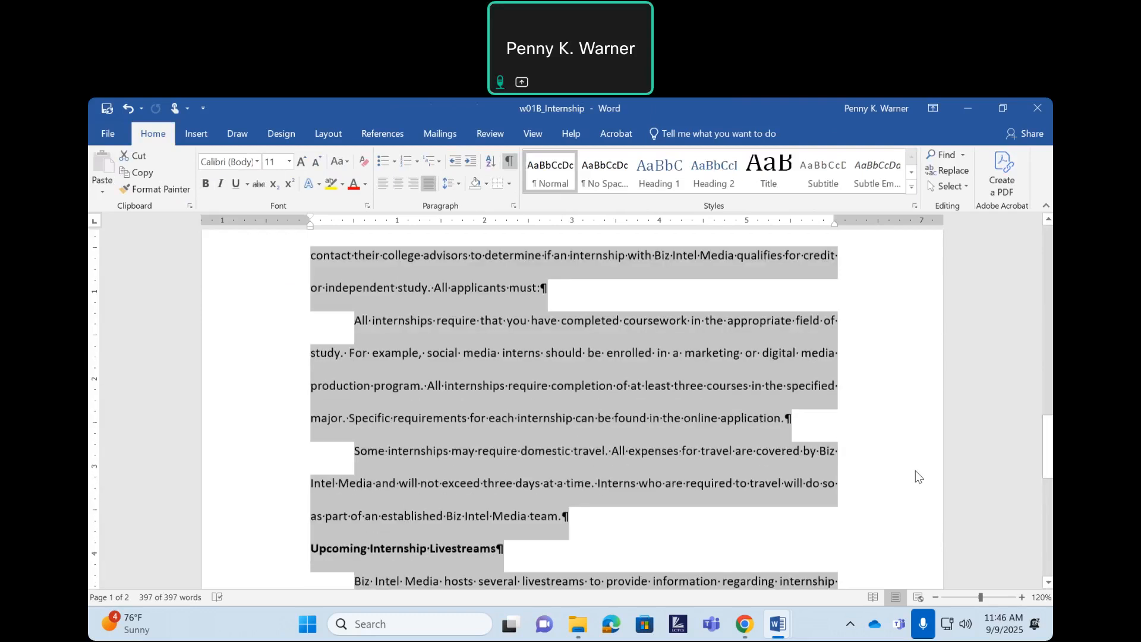
pyautogui.scroll(-6, 919, 476)
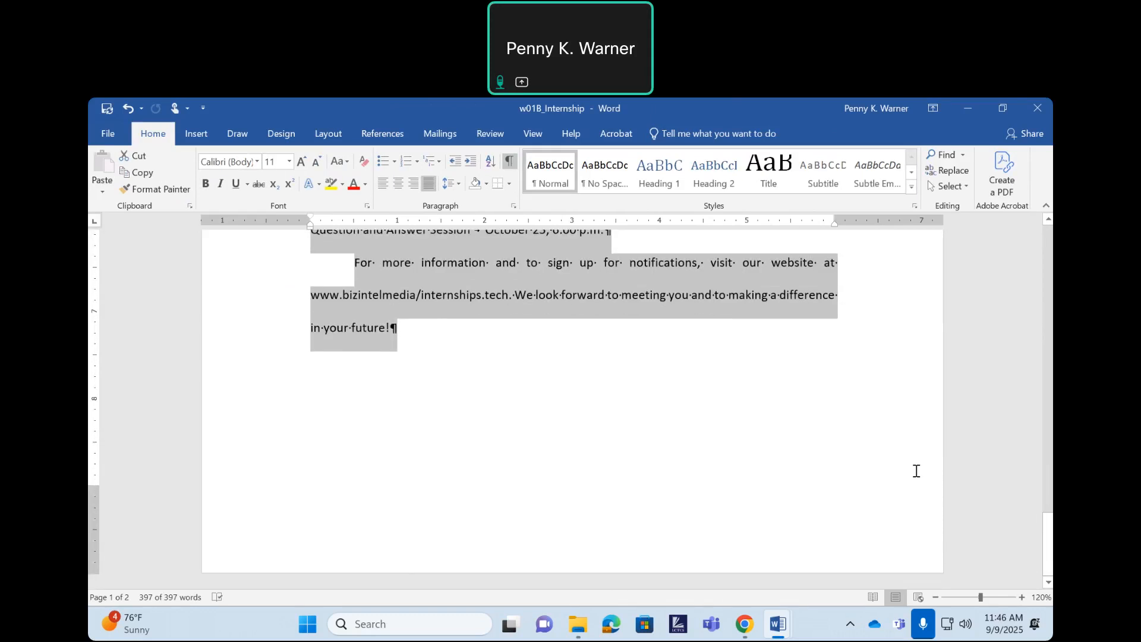
pyautogui.moveTo(1048, 553); pyautogui.dragTo(1048, 291)
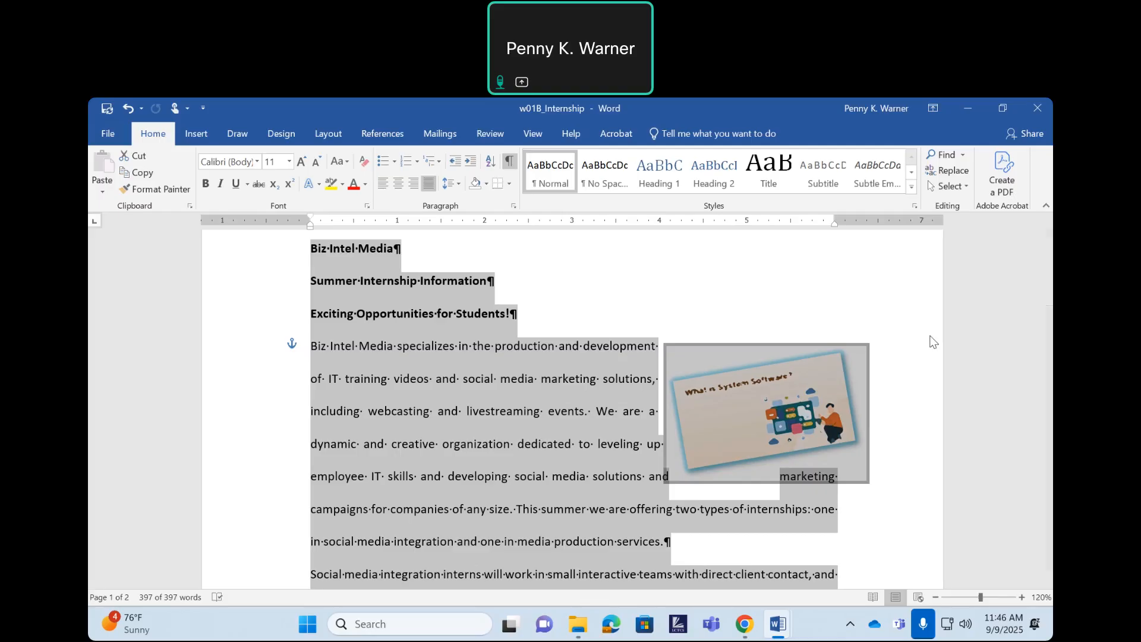
pyautogui.click(524, 313)
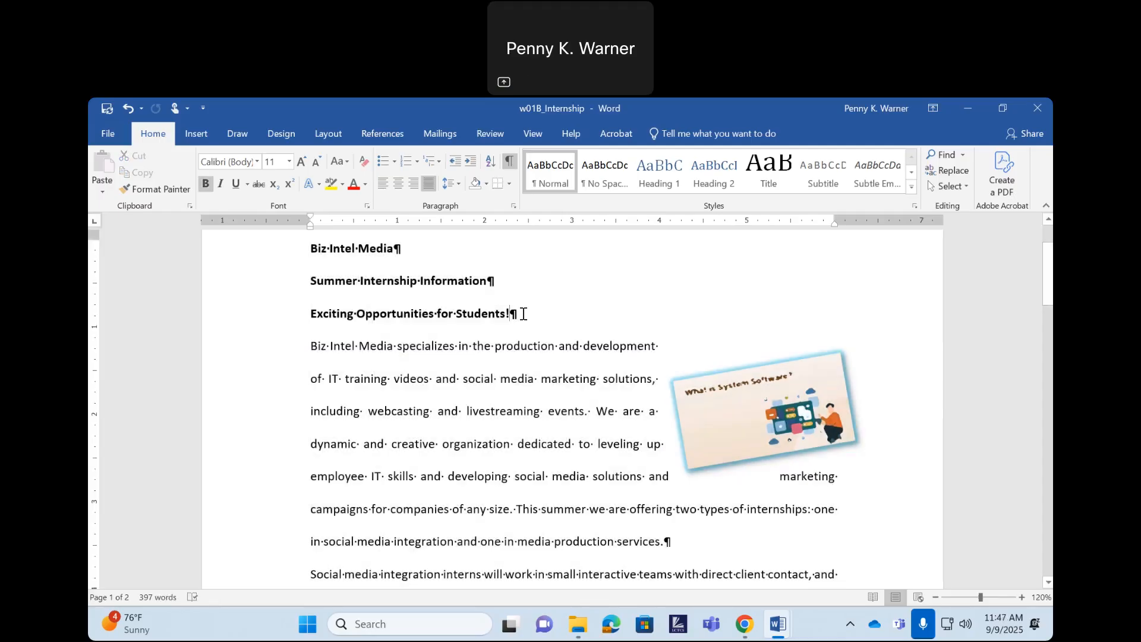
# - Hide the formatting marks and center the three bold title lines, from "Biz Intel Media" through "Exciting Opportunities for Students!"
pyautogui.click(510, 161)
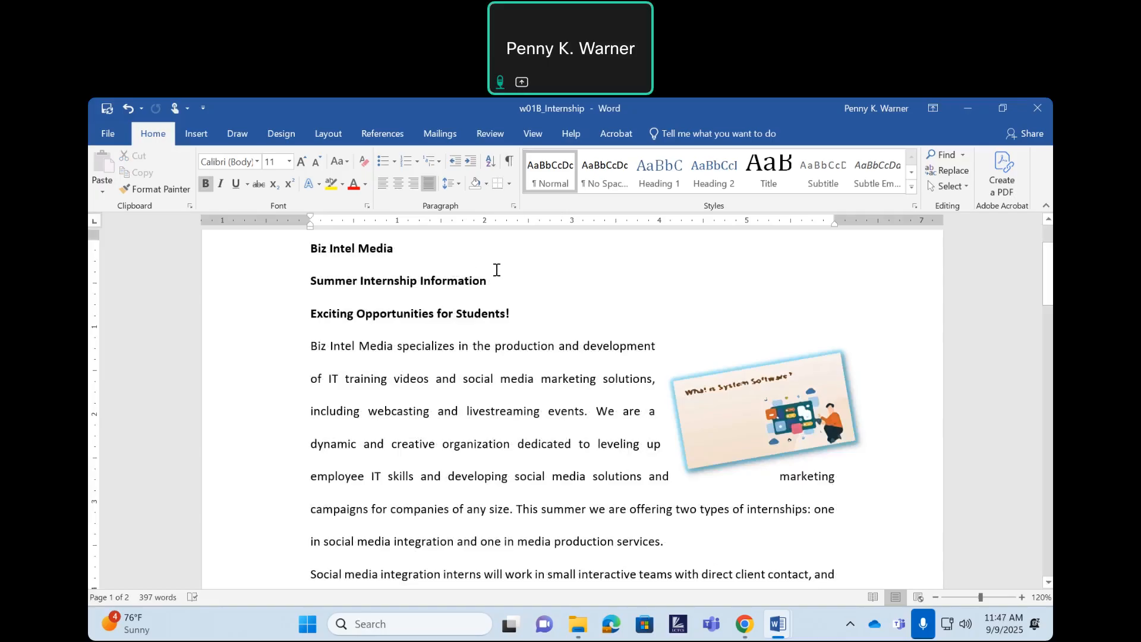
pyautogui.moveTo(516, 310); pyautogui.dragTo(304, 237)
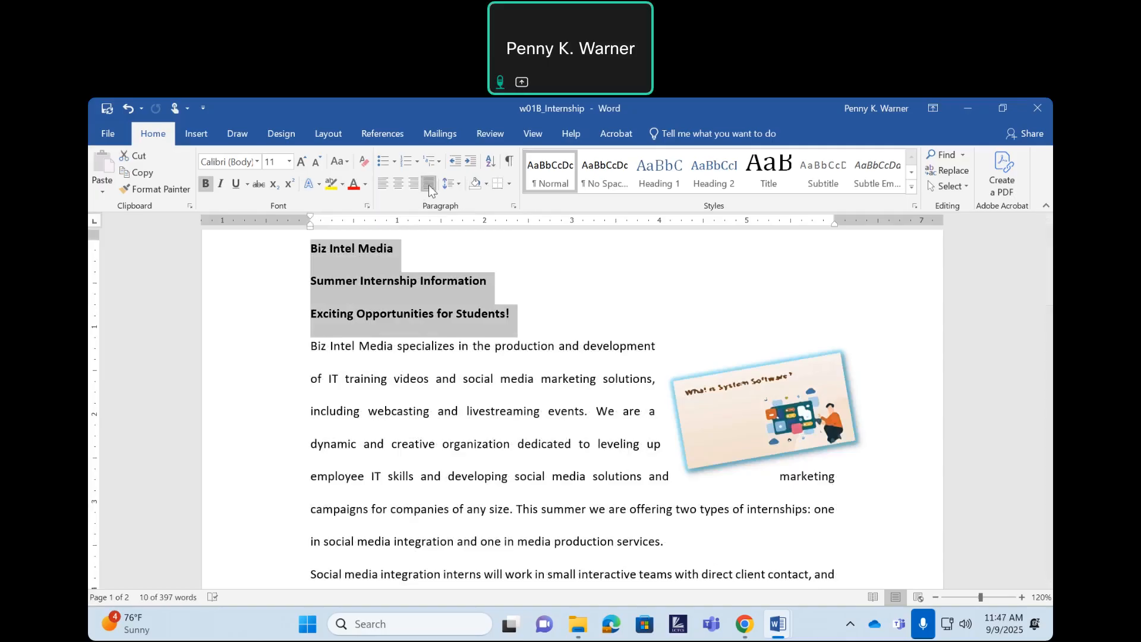
pyautogui.click(398, 184)
pyautogui.click(689, 292)
pyautogui.scroll(2, 738, 327)
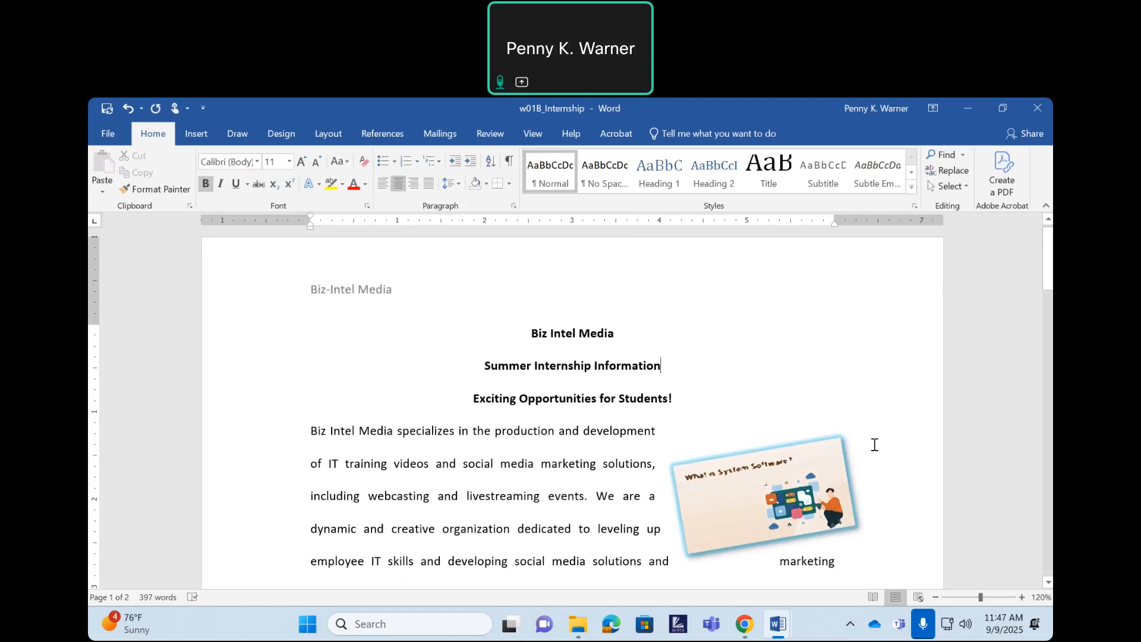
# - Move the picture slightly lower so the first two lines of the opening body paragraph span the full width, and deselect it
pyautogui.moveTo(813, 502); pyautogui.dragTo(820, 540)
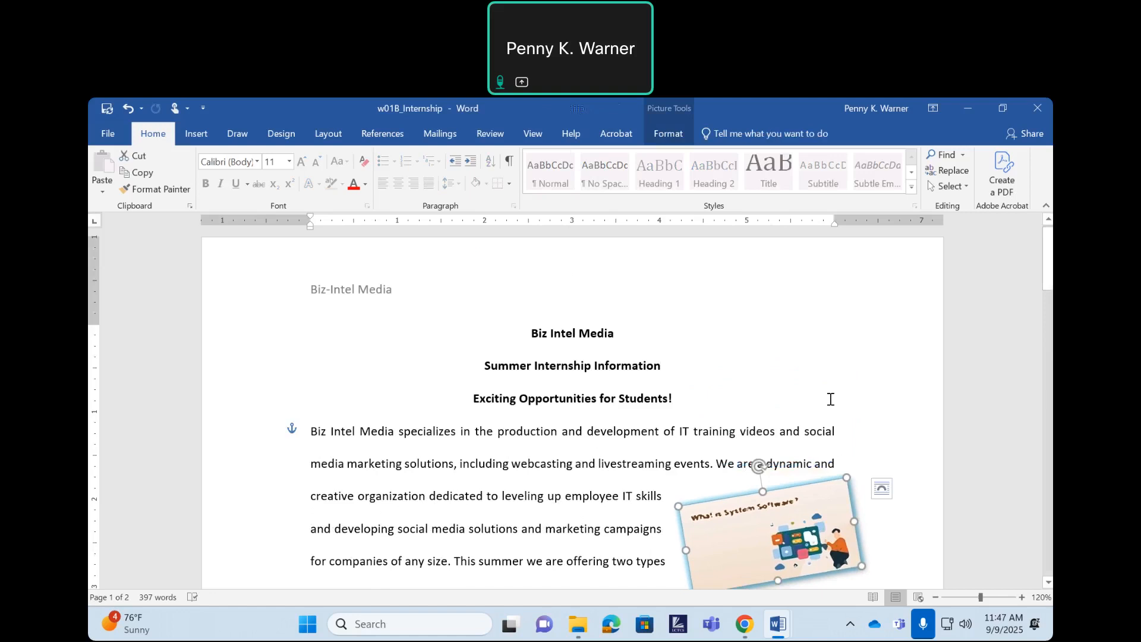
pyautogui.click(593, 445)
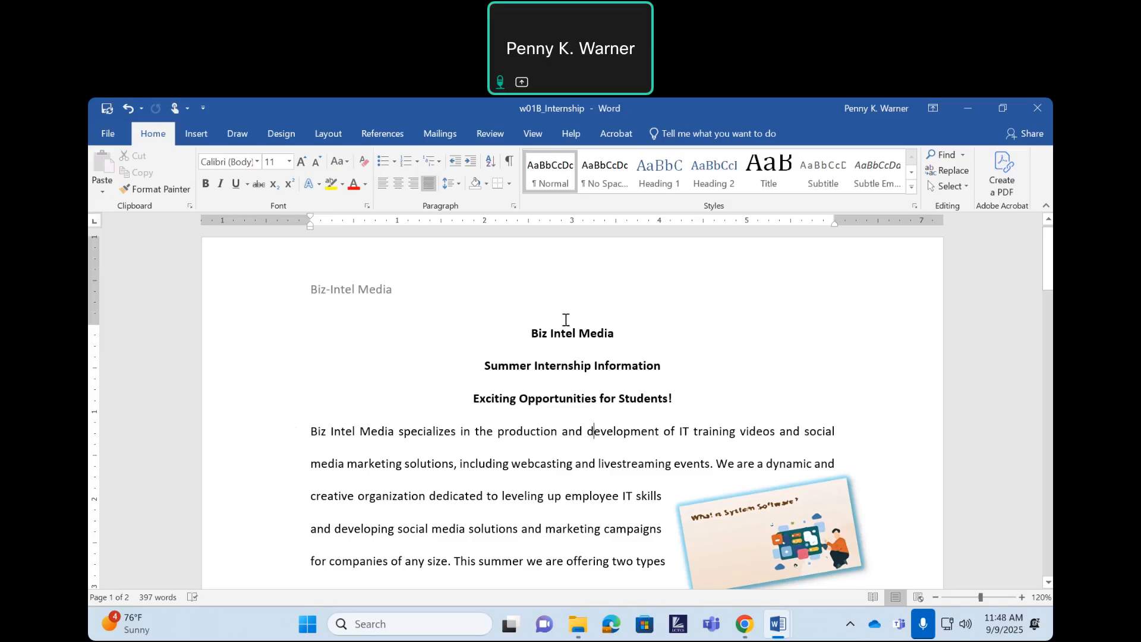
# - Examine the opening body paragraph's indent and spacing settings, including the line spacing options, and close them without changes
pyautogui.click(514, 206)
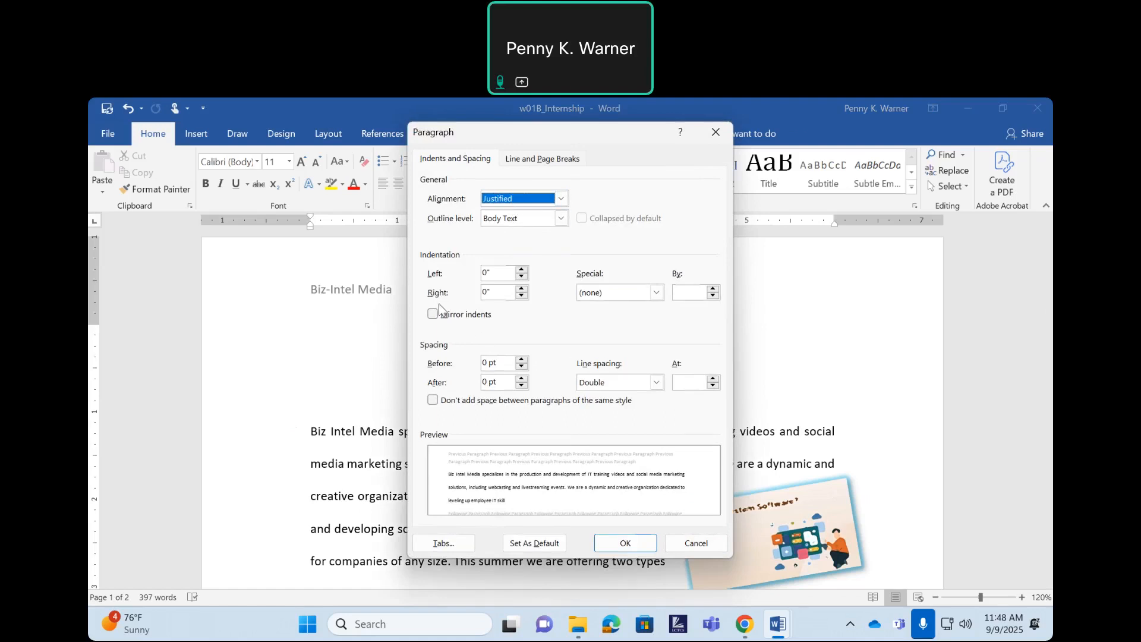
pyautogui.click(656, 384)
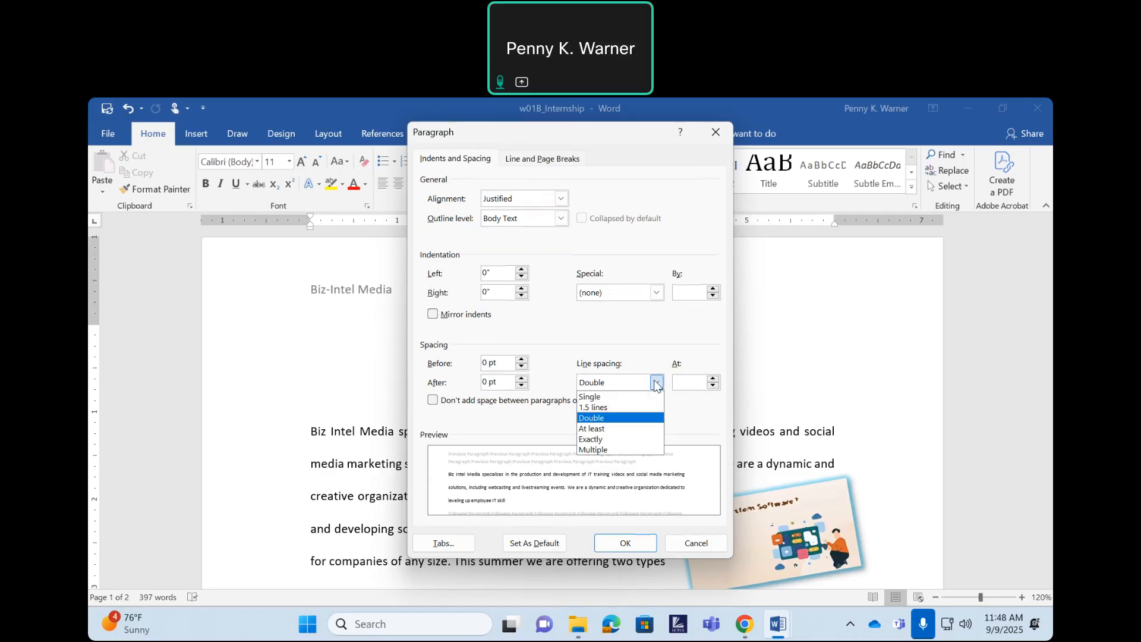
pyautogui.click(605, 338)
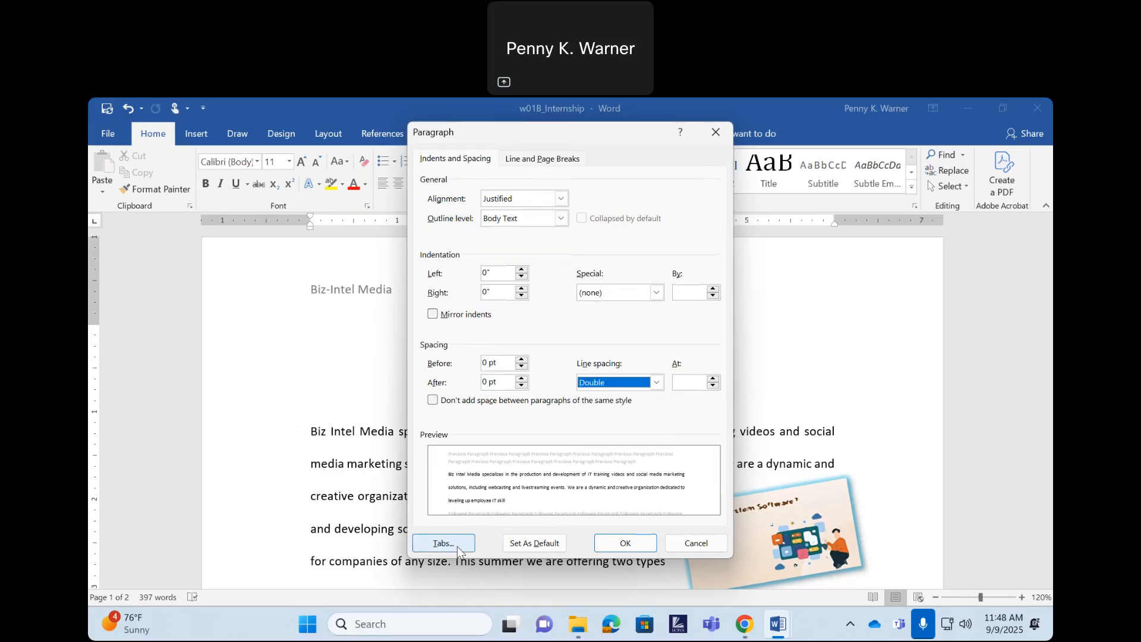
pyautogui.click(715, 132)
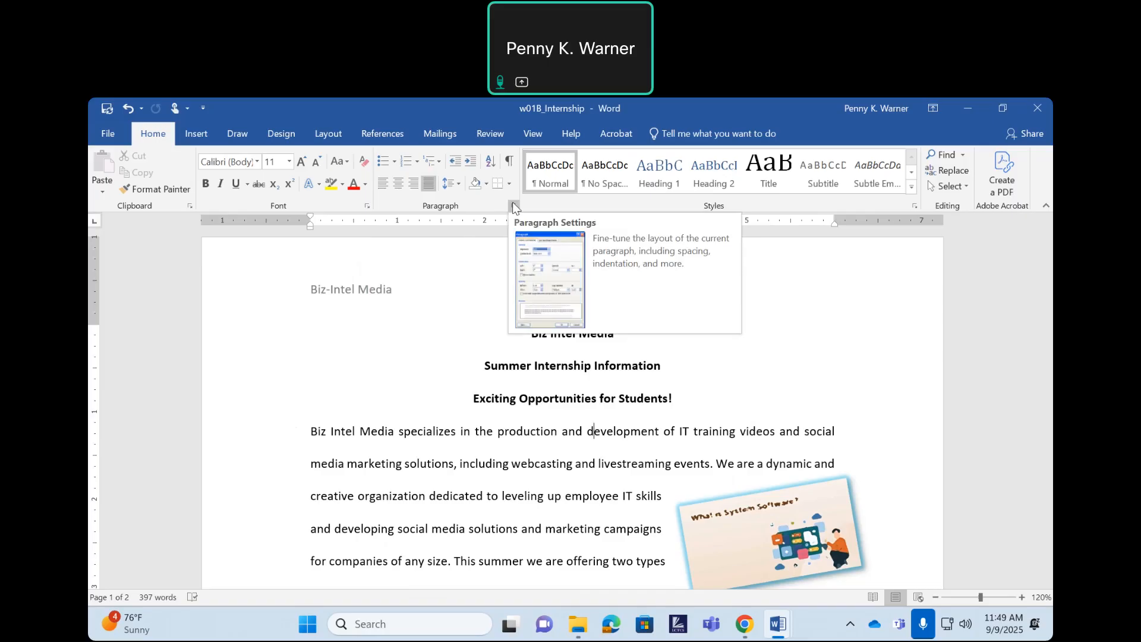
# - Create a new blank document and examine its default paragraph spacing settings, closing them without changes
pyautogui.click(111, 134)
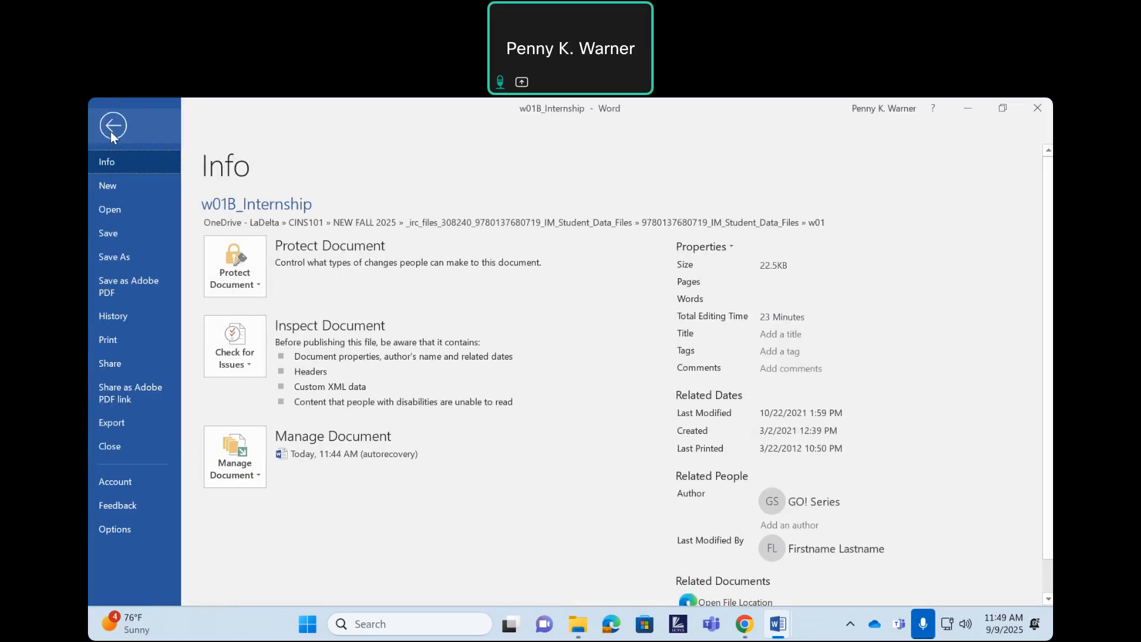
pyautogui.click(111, 189)
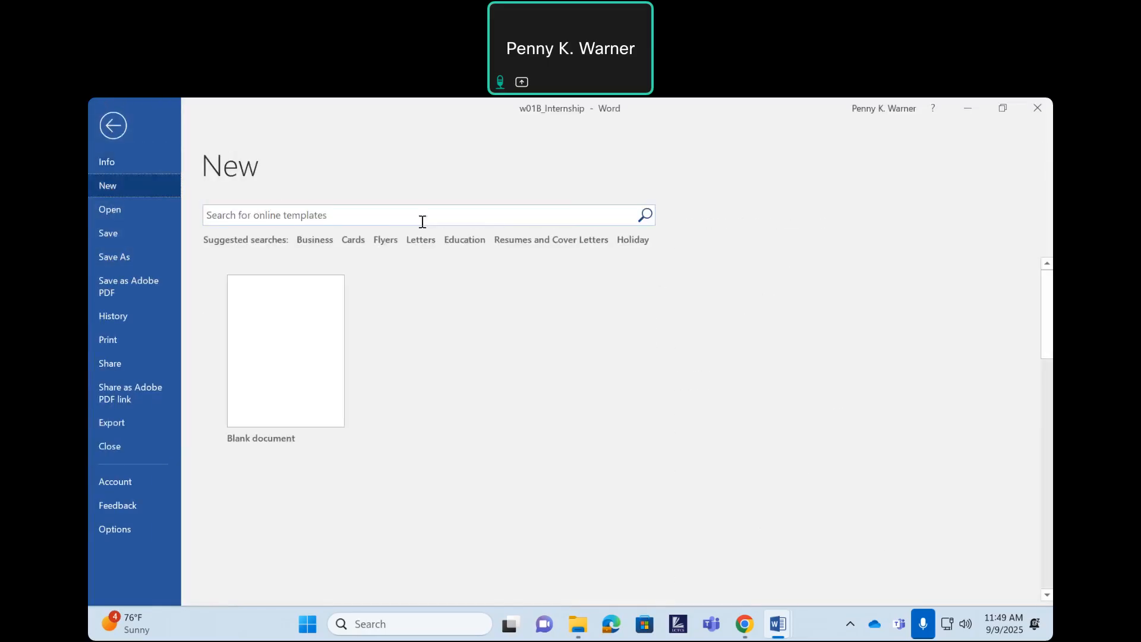
pyautogui.click(331, 314)
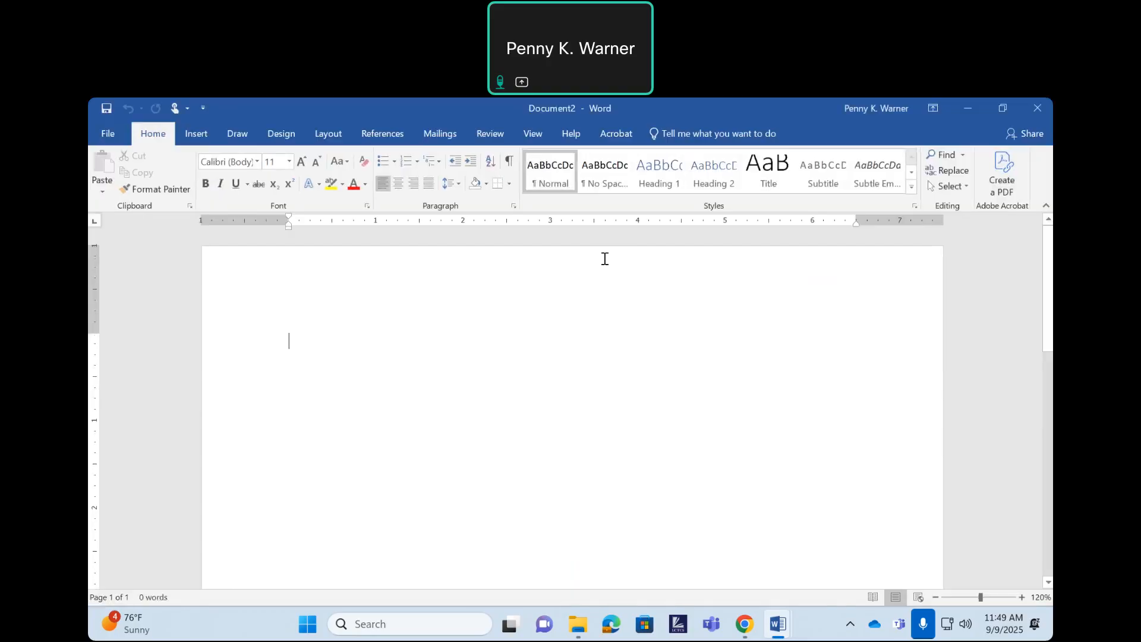
pyautogui.click(514, 205)
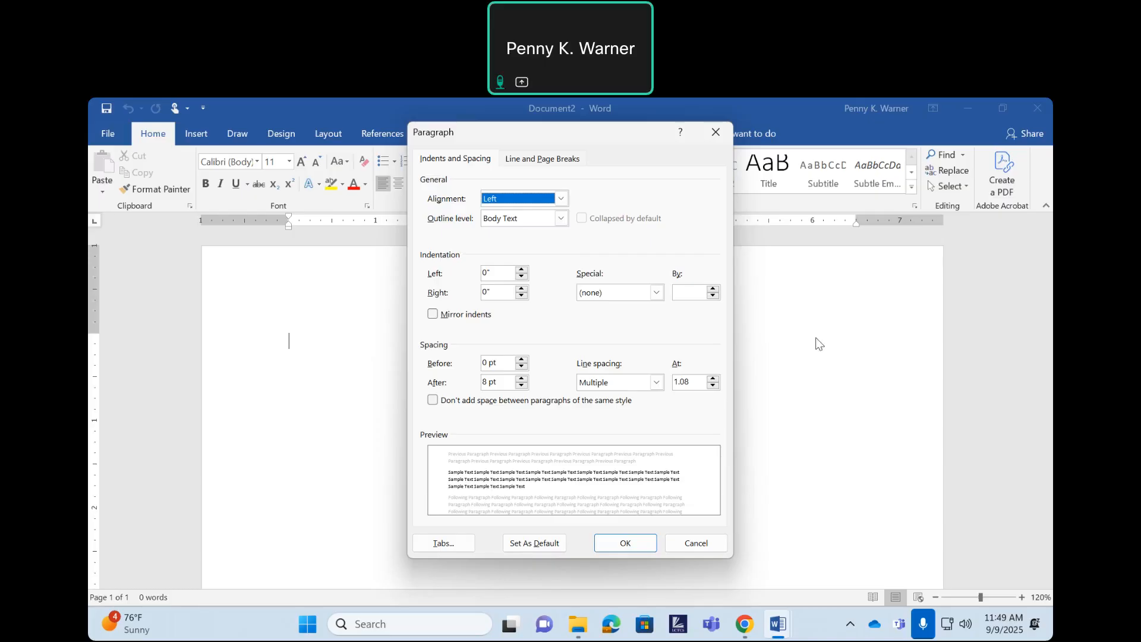
pyautogui.click(699, 546)
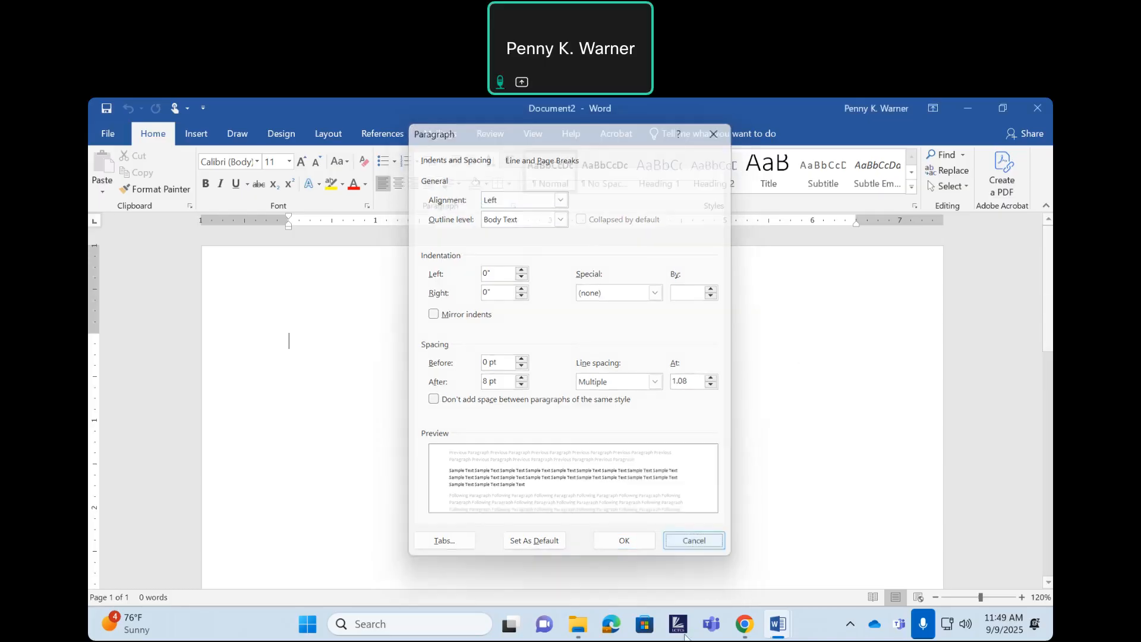
# - Return to w01B_Internship and bullet the three media production items, from "Livestream events and webcasting" through "Production across a variety of streaming platforms"
pyautogui.moveTo(779, 624)
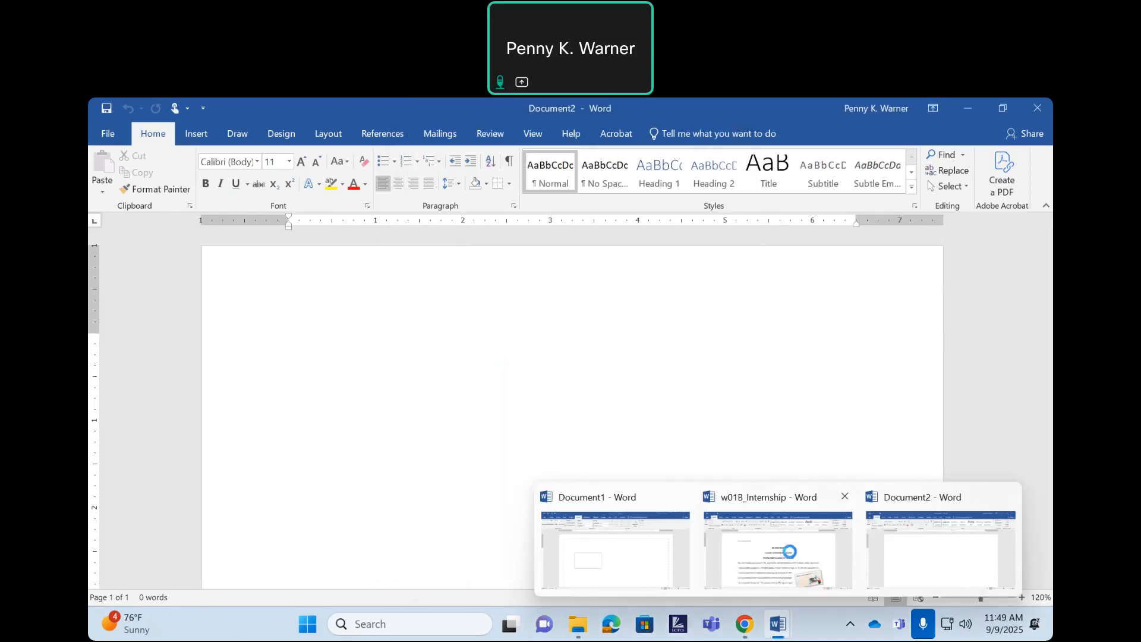
pyautogui.click(791, 558)
pyautogui.scroll(-6, 595, 452)
pyautogui.scroll(-4, 595, 452)
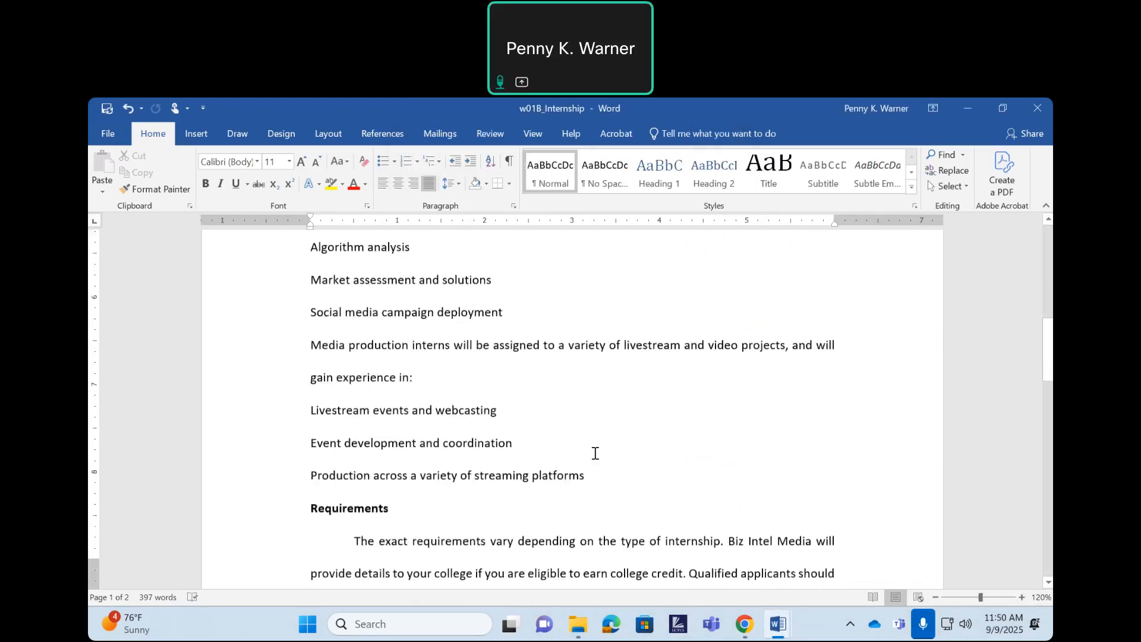
pyautogui.moveTo(308, 366); pyautogui.dragTo(579, 443)
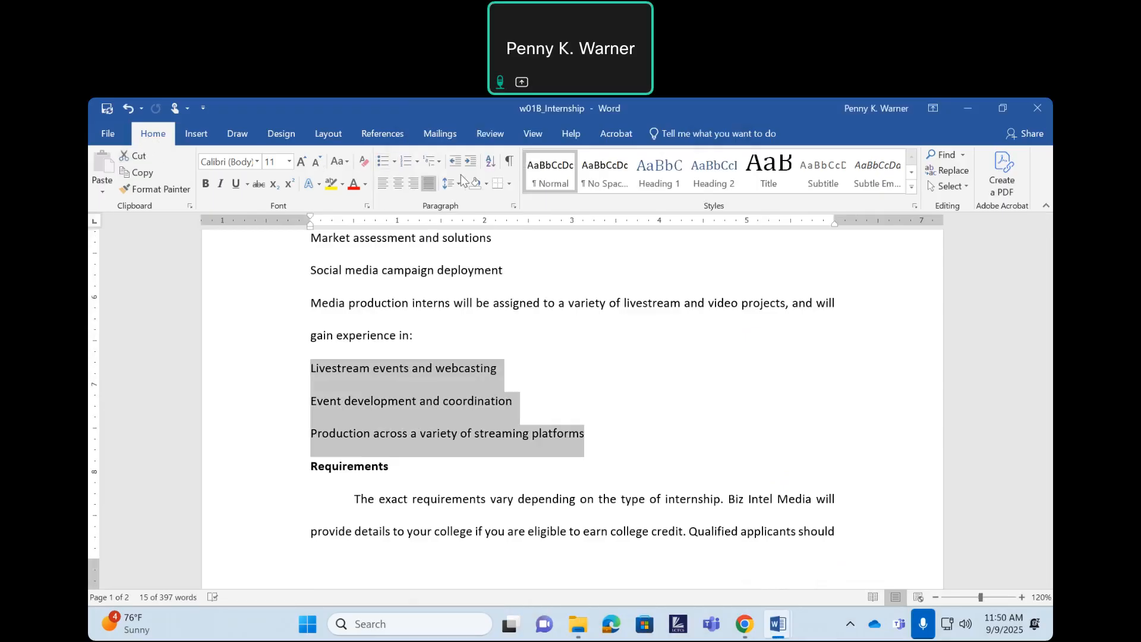
pyautogui.click(383, 162)
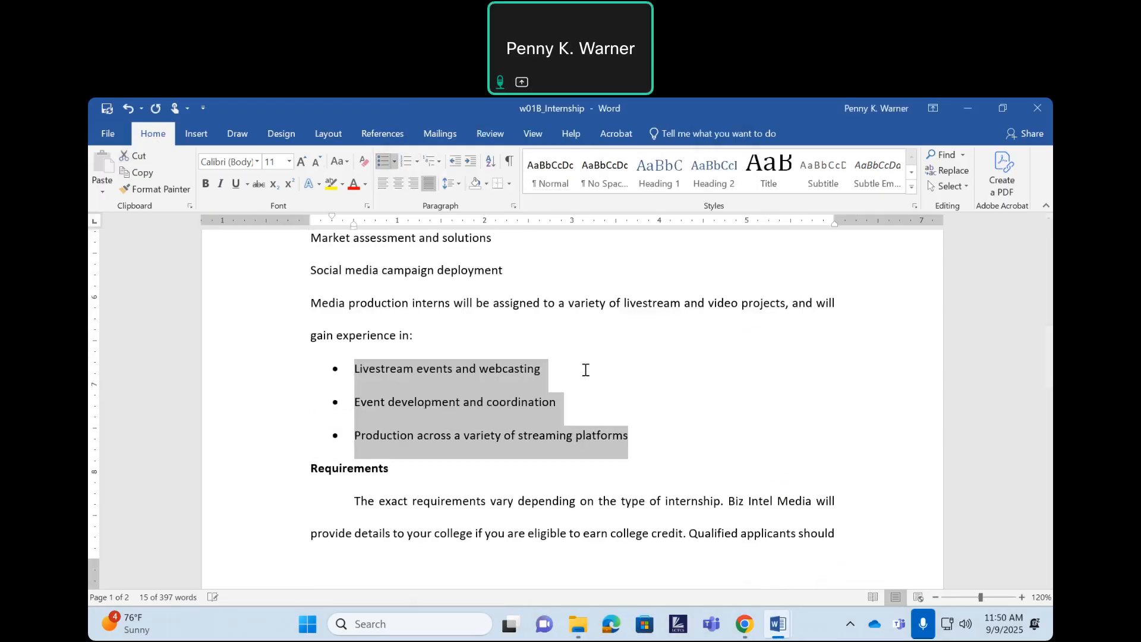
pyautogui.click(676, 407)
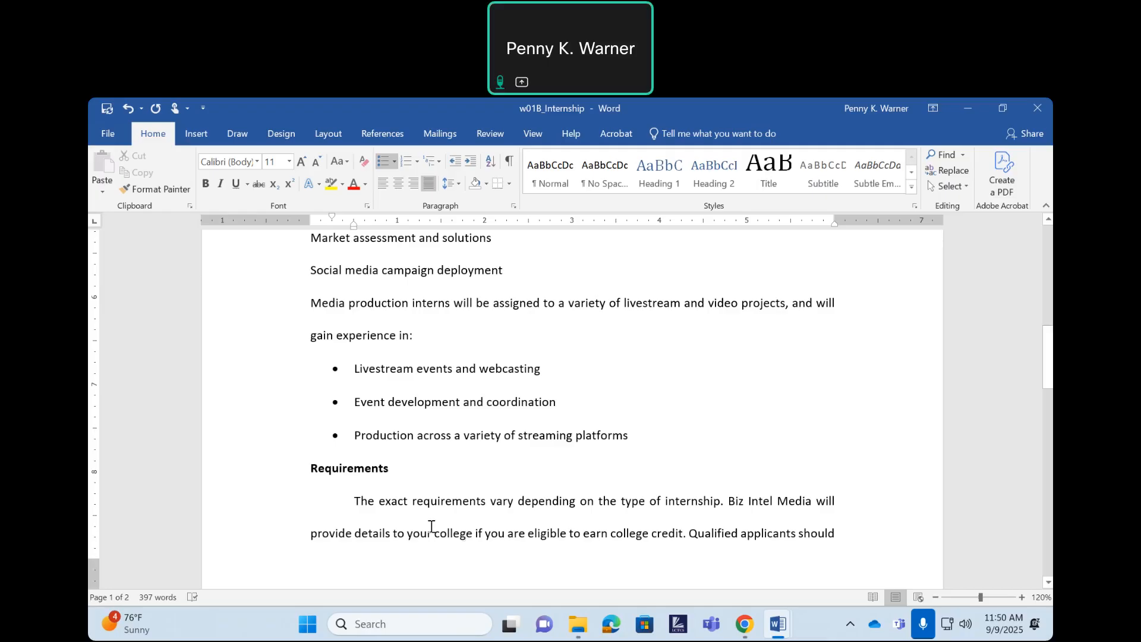
# - Add a left tab stop at 1 inch to the first Requirements paragraph and tab its first line to that stop
pyautogui.click(354, 498)
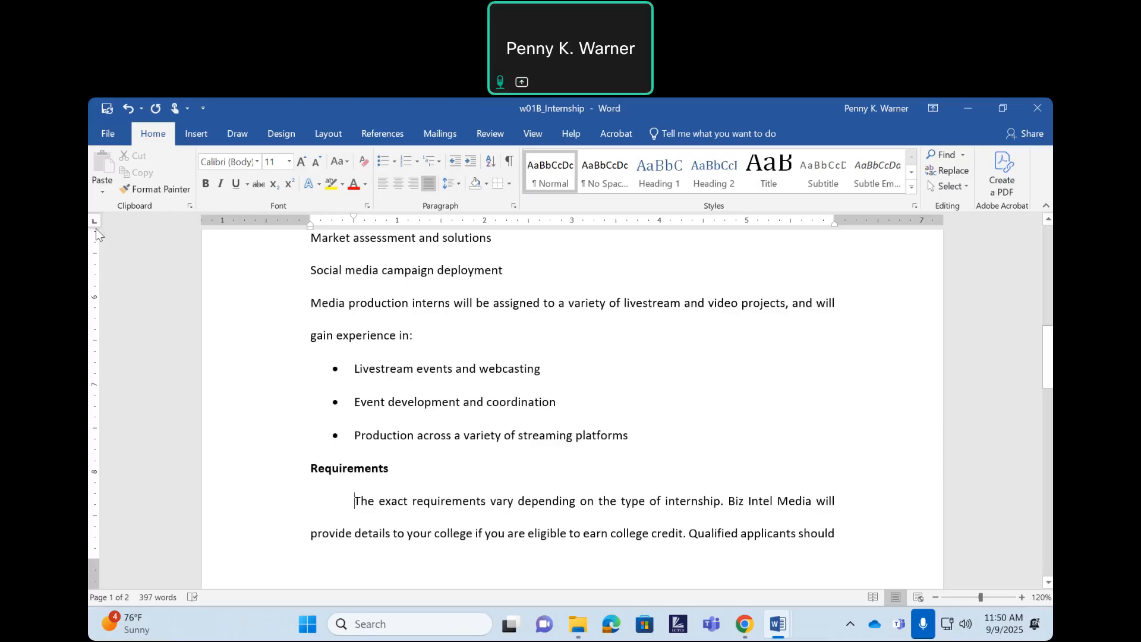
pyautogui.click(398, 222)
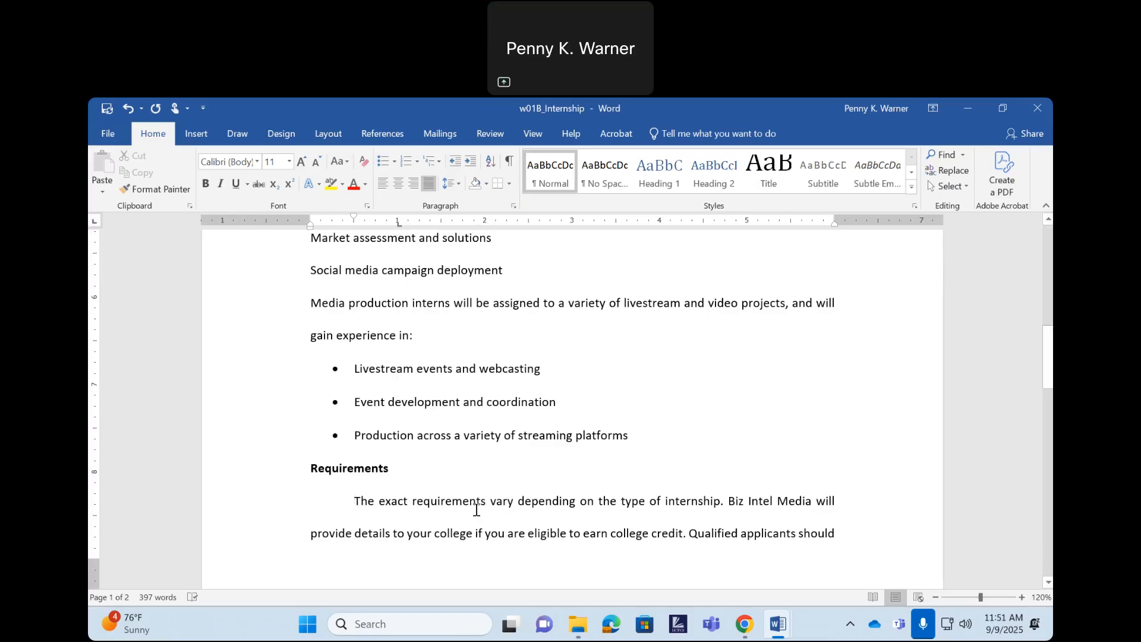
pyautogui.press('Tab')
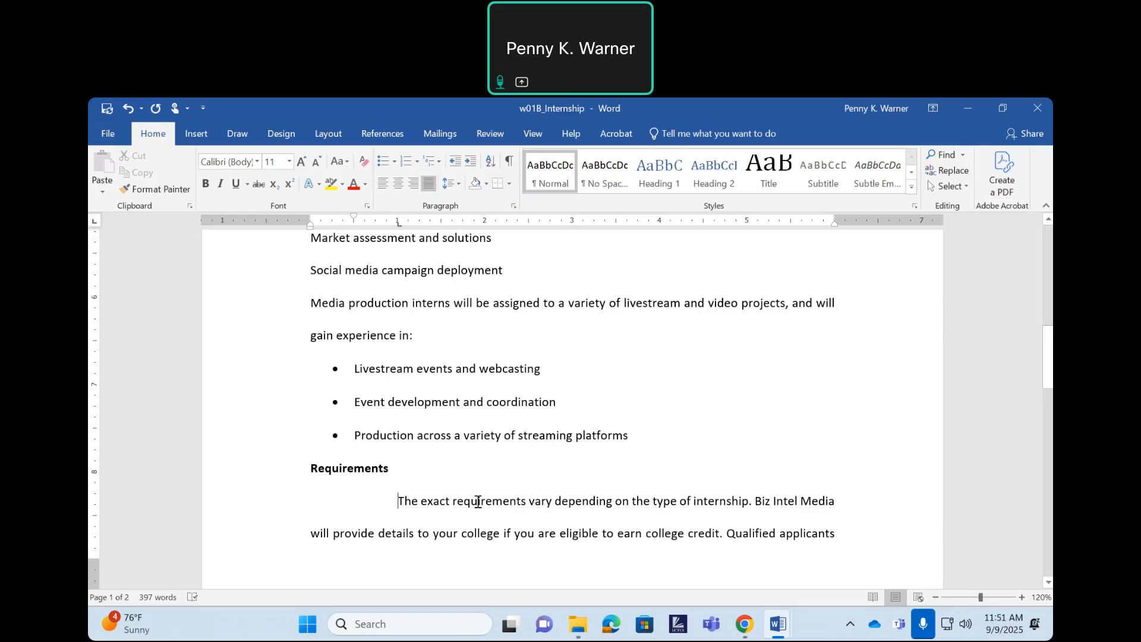
# - Insert a Basic Process SmartArt graphic after the closing paragraph of the document and open the graphic's text pane
pyautogui.scroll(-3, 484, 461)
pyautogui.scroll(-11, 484, 468)
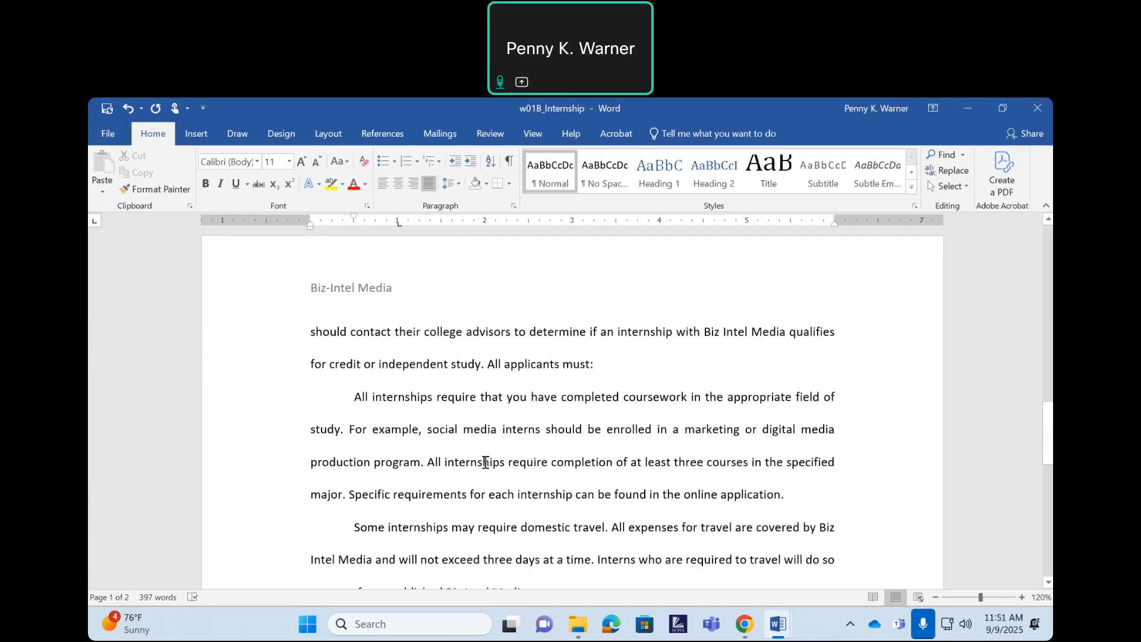
pyautogui.scroll(-8, 485, 462)
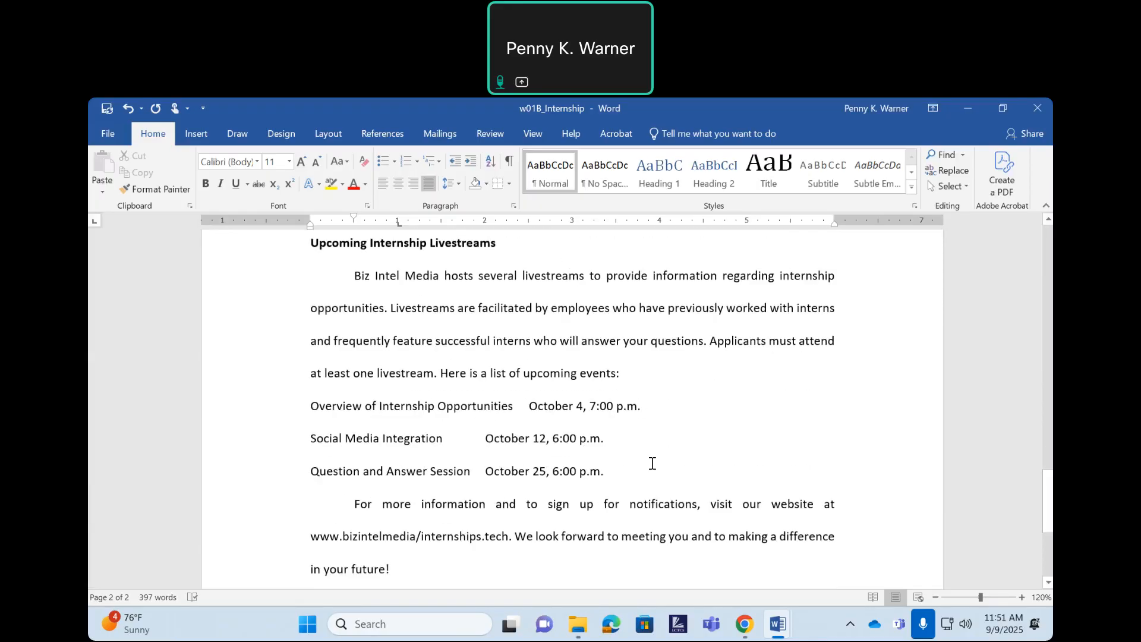
pyautogui.click(441, 447)
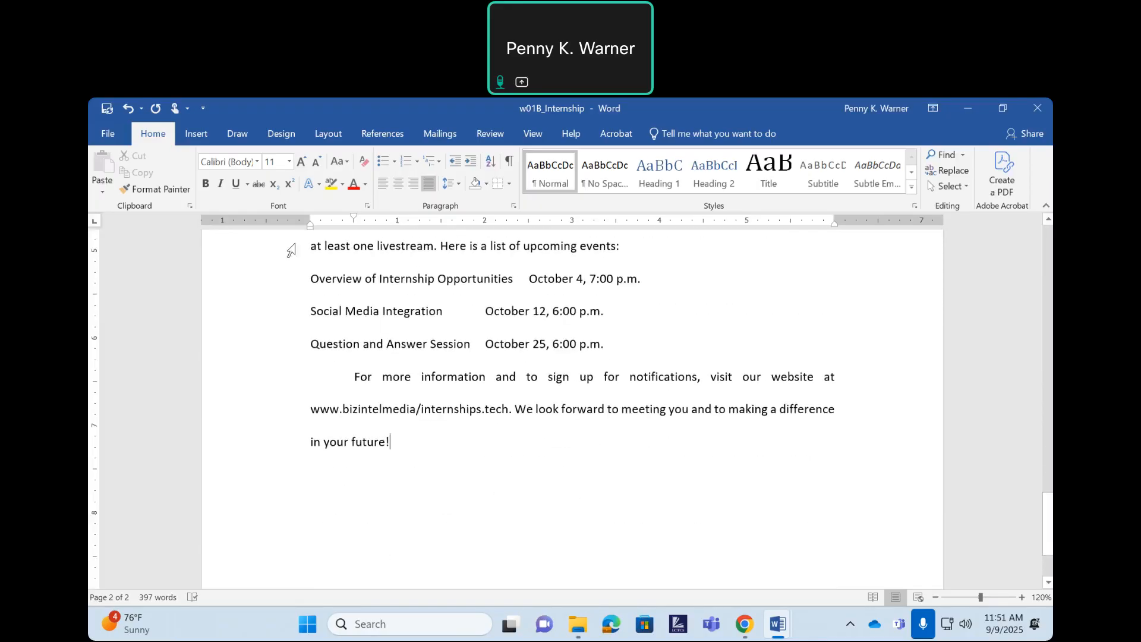
pyautogui.click(196, 133)
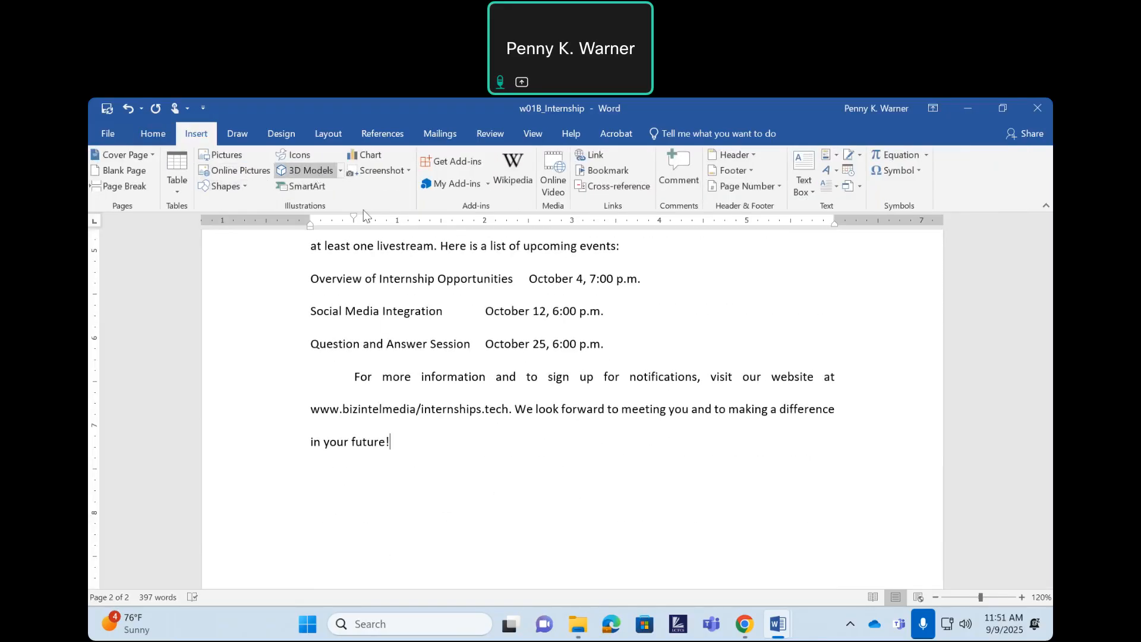
pyautogui.click(303, 187)
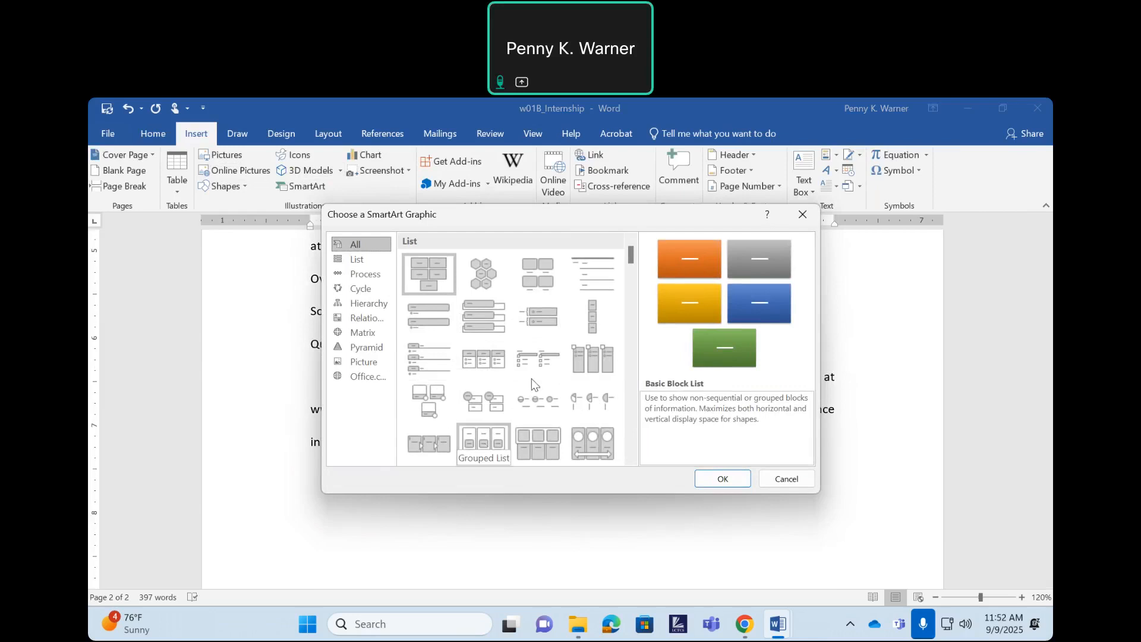
pyautogui.click(364, 274)
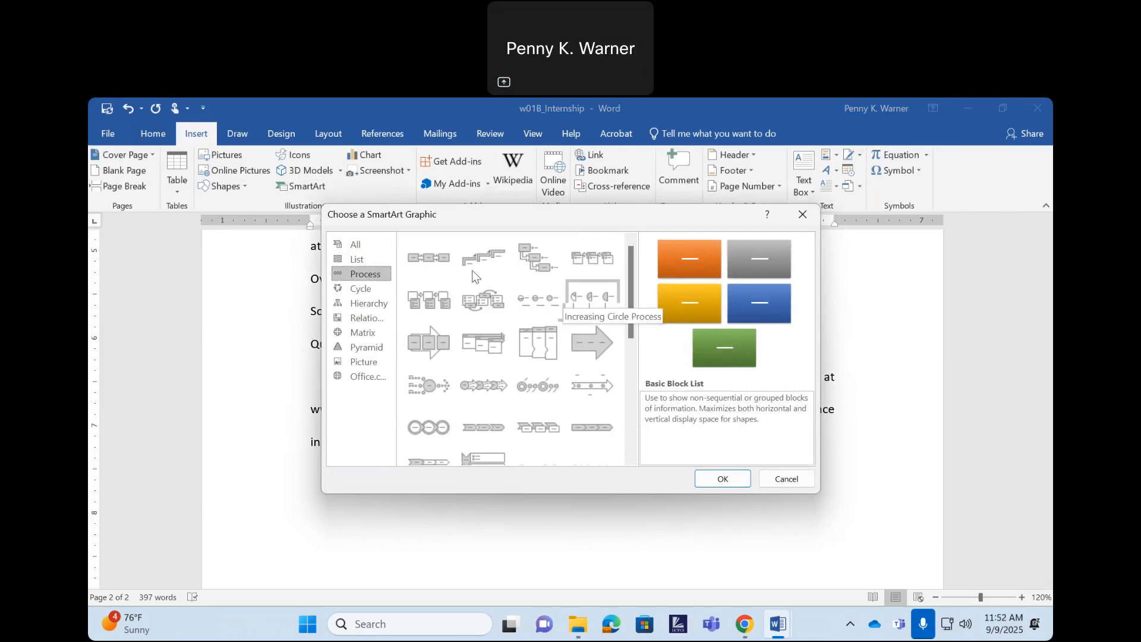
pyautogui.click(419, 263)
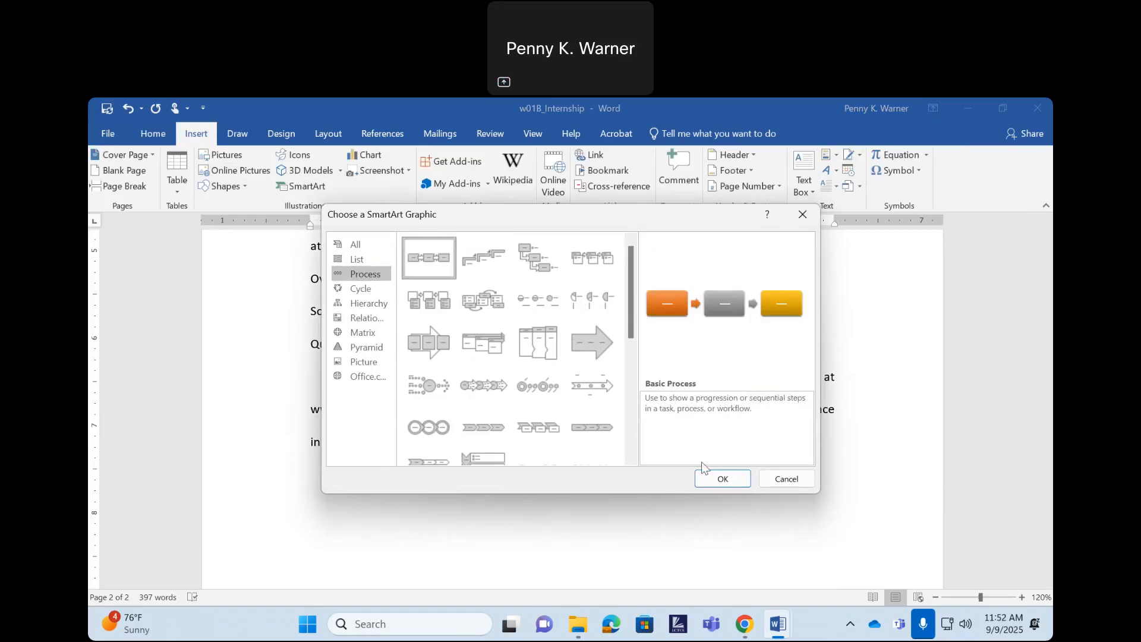
pyautogui.click(720, 478)
pyautogui.scroll(-2, 731, 464)
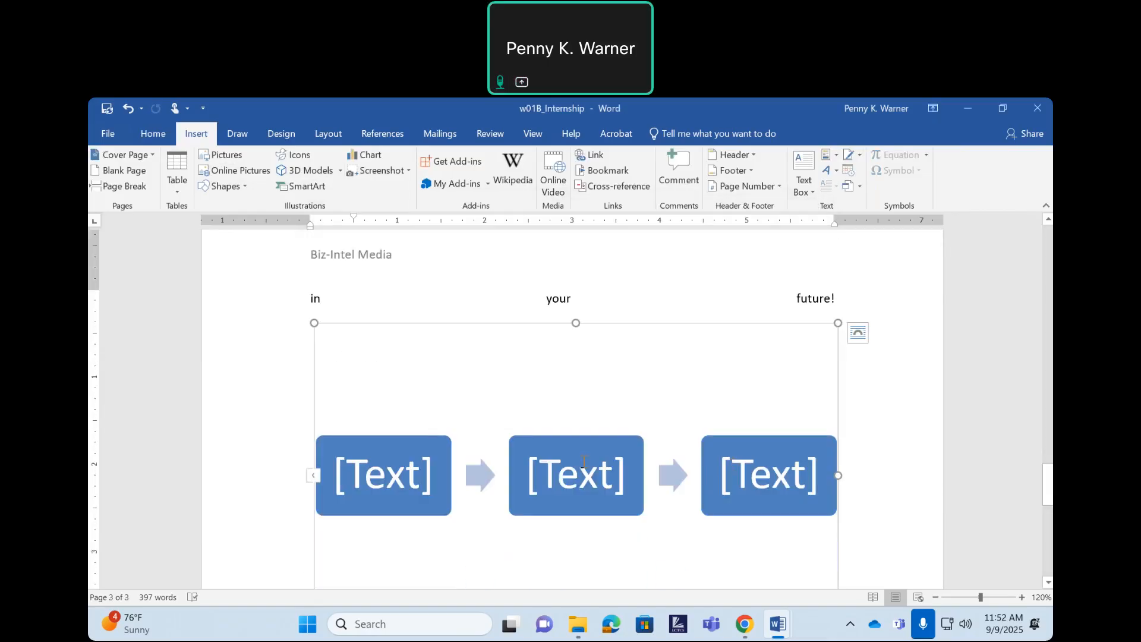
pyautogui.scroll(-2, 770, 471)
pyautogui.scroll(1, 767, 469)
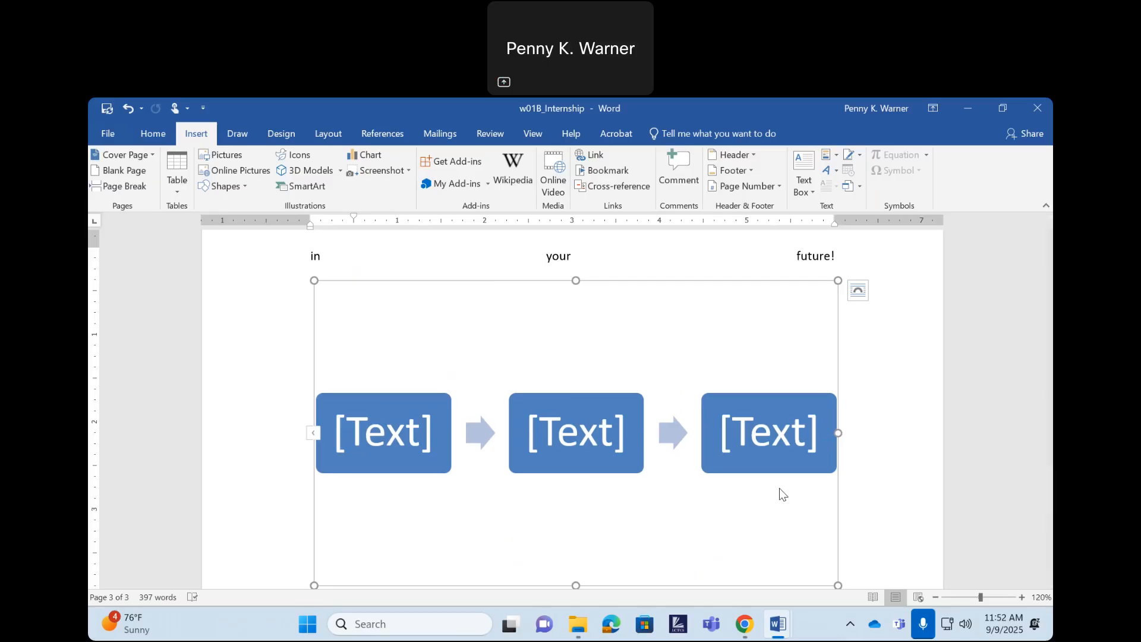
pyautogui.click(313, 434)
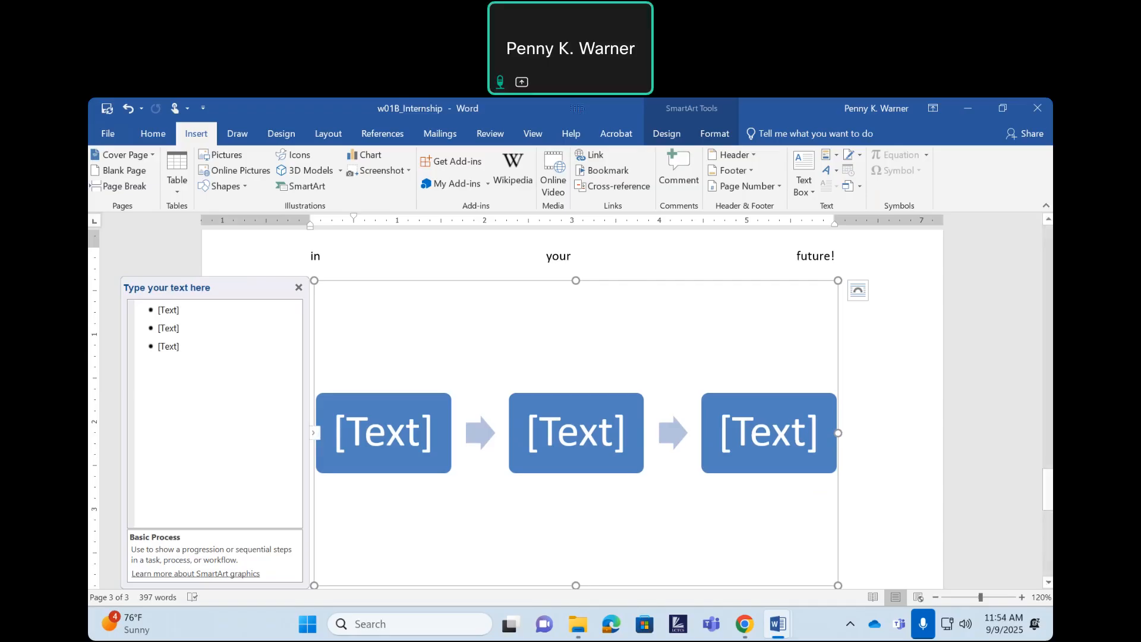
# - Close w01B_Internship without saving, and minimize Document2, Document1 and the w01 folder window
pyautogui.click(1039, 113)
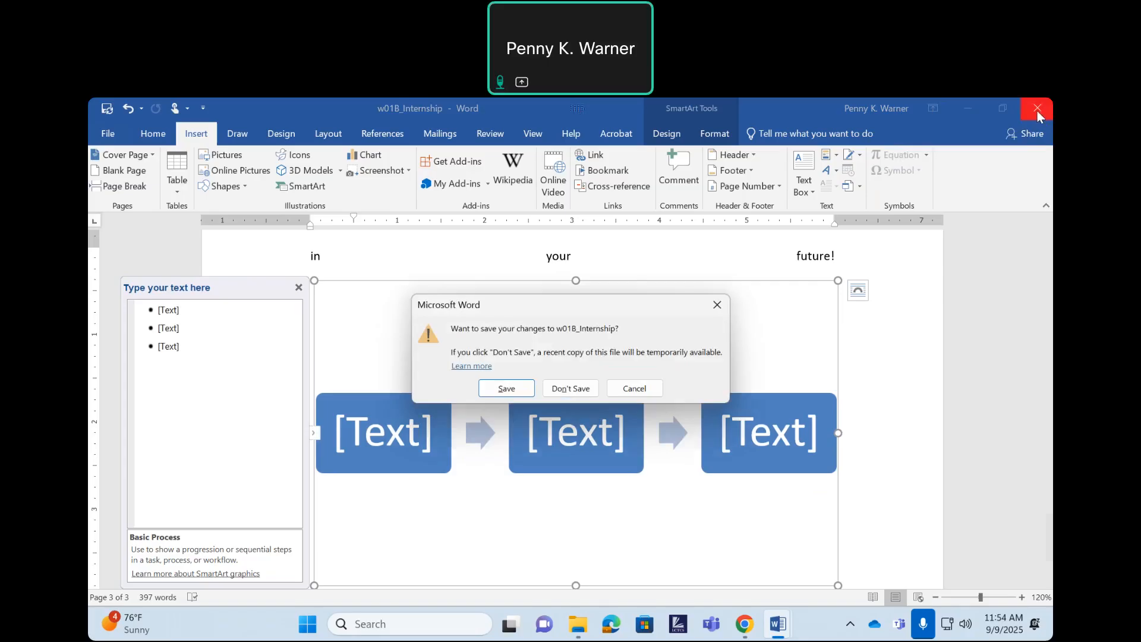
pyautogui.click(578, 386)
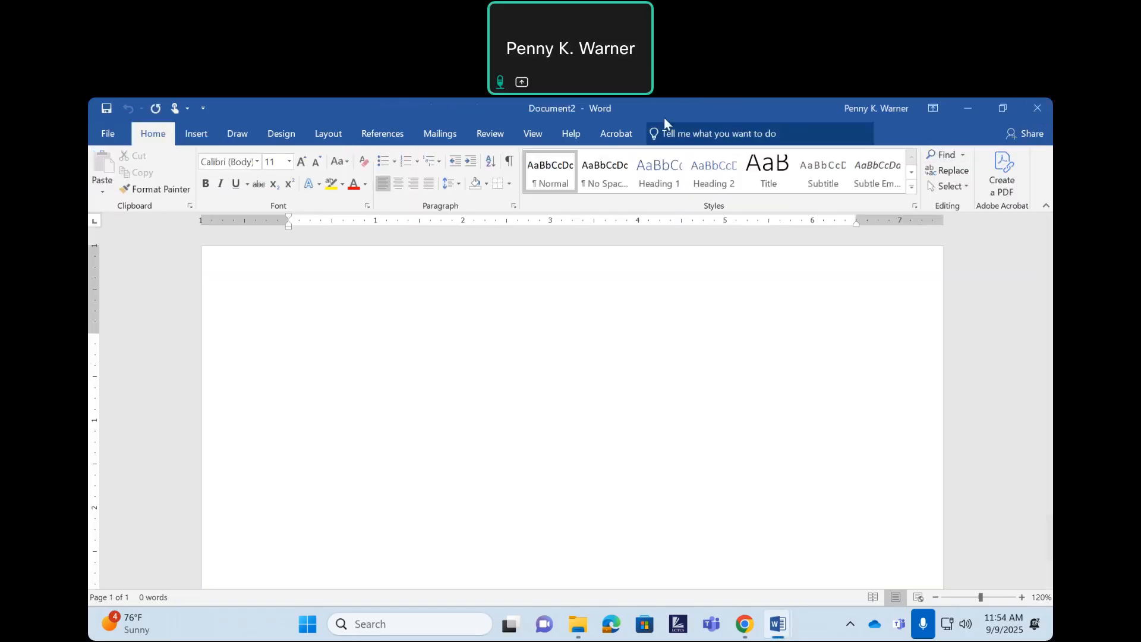
pyautogui.moveTo(665, 113); pyautogui.dragTo(743, 168)
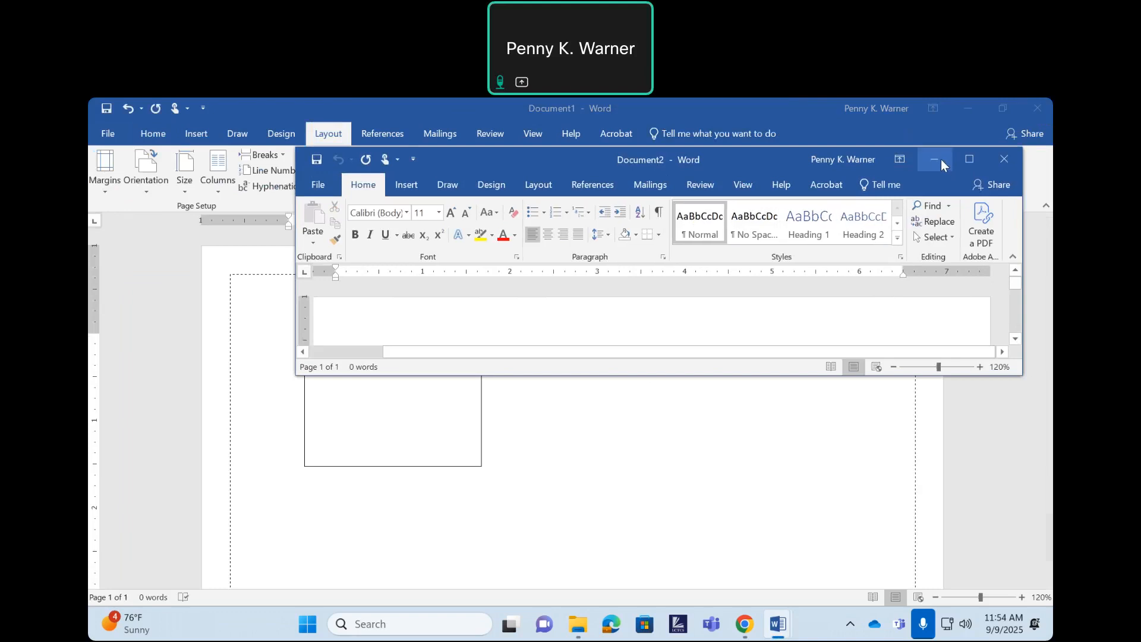
pyautogui.click(940, 159)
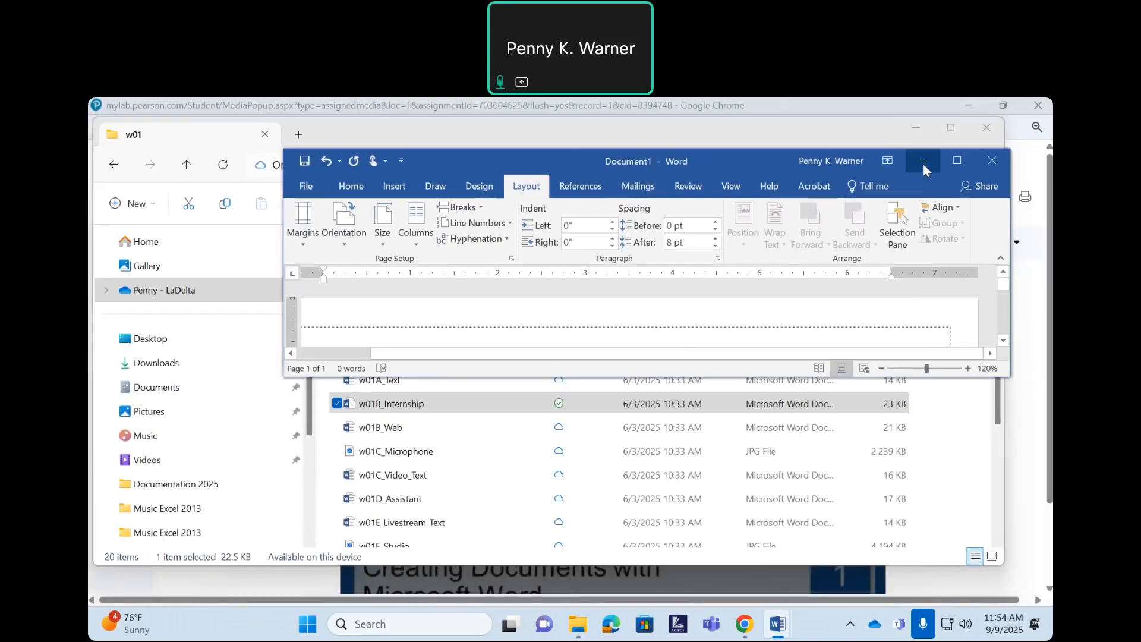
pyautogui.click(922, 163)
pyautogui.moveTo(662, 133); pyautogui.dragTo(646, 230)
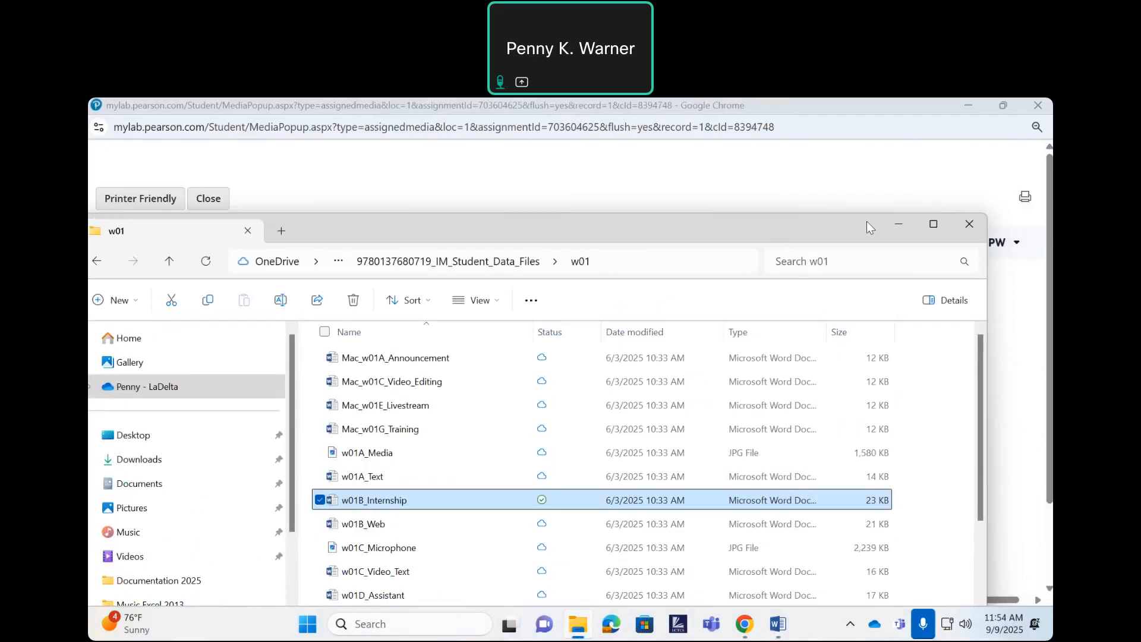
pyautogui.click(898, 221)
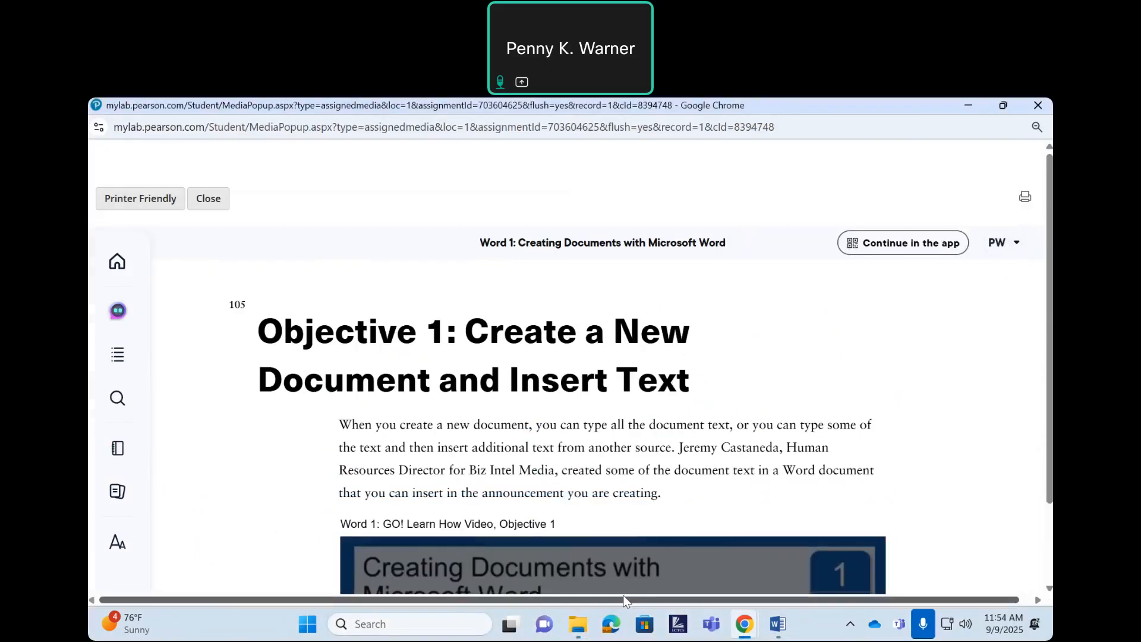
# - Switch to the course modules in Chrome, open the Week 4 Word 1A and 1B Simulation Training in Pearson, and launch it
pyautogui.moveTo(745, 623)
pyautogui.click(655, 546)
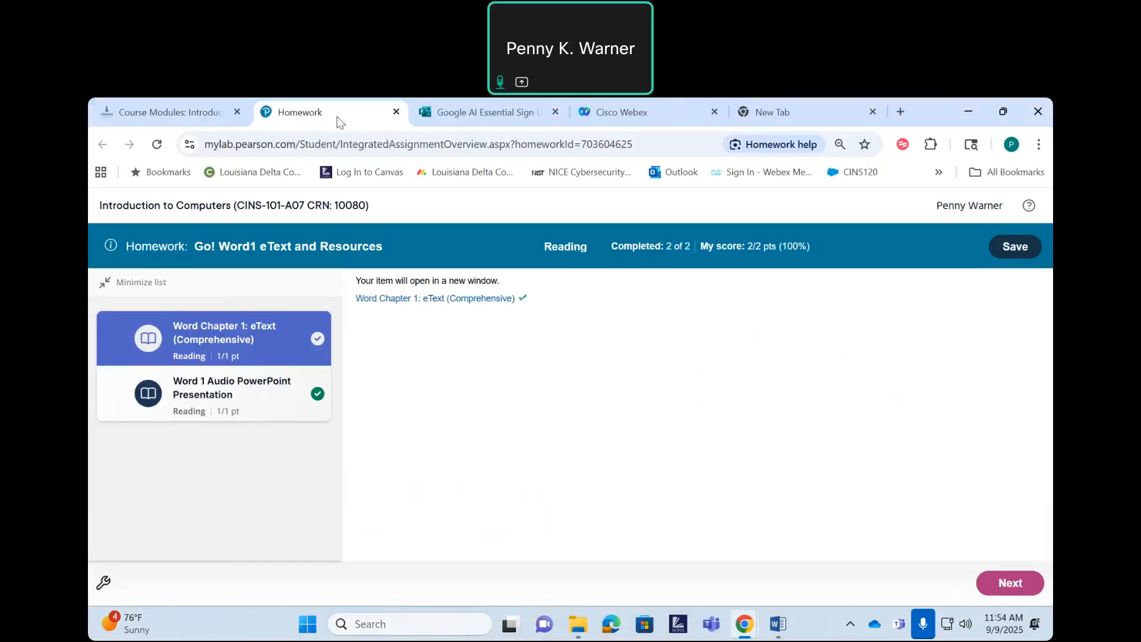
pyautogui.click(174, 107)
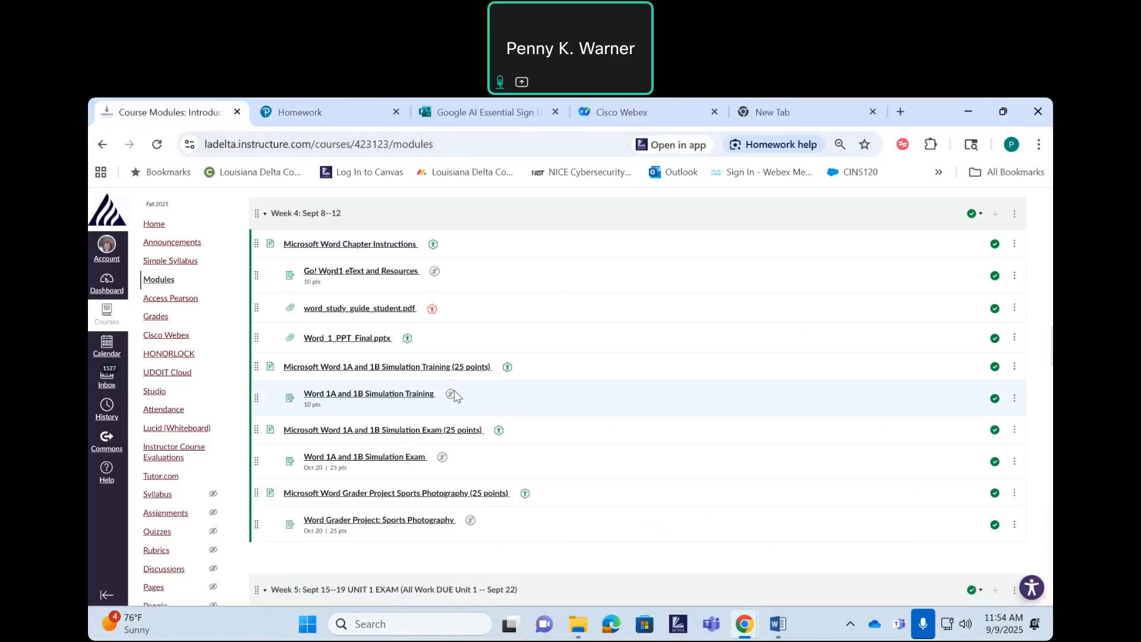
pyautogui.click(407, 395)
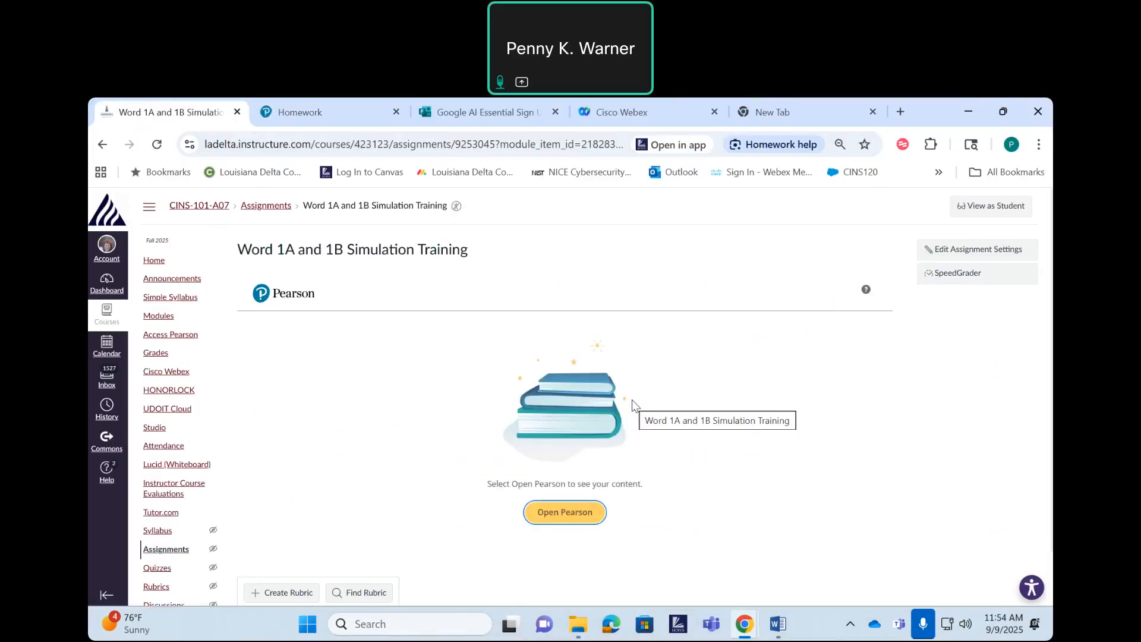
pyautogui.click(561, 512)
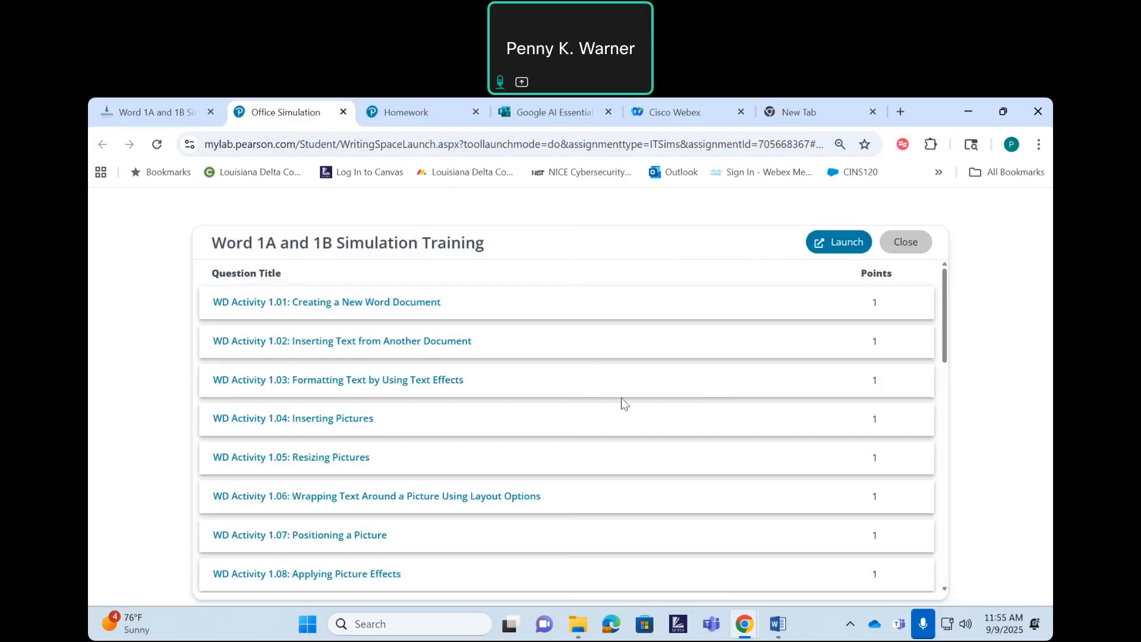
pyautogui.scroll(-6, 897, 413)
pyautogui.scroll(5, 895, 412)
pyautogui.click(838, 242)
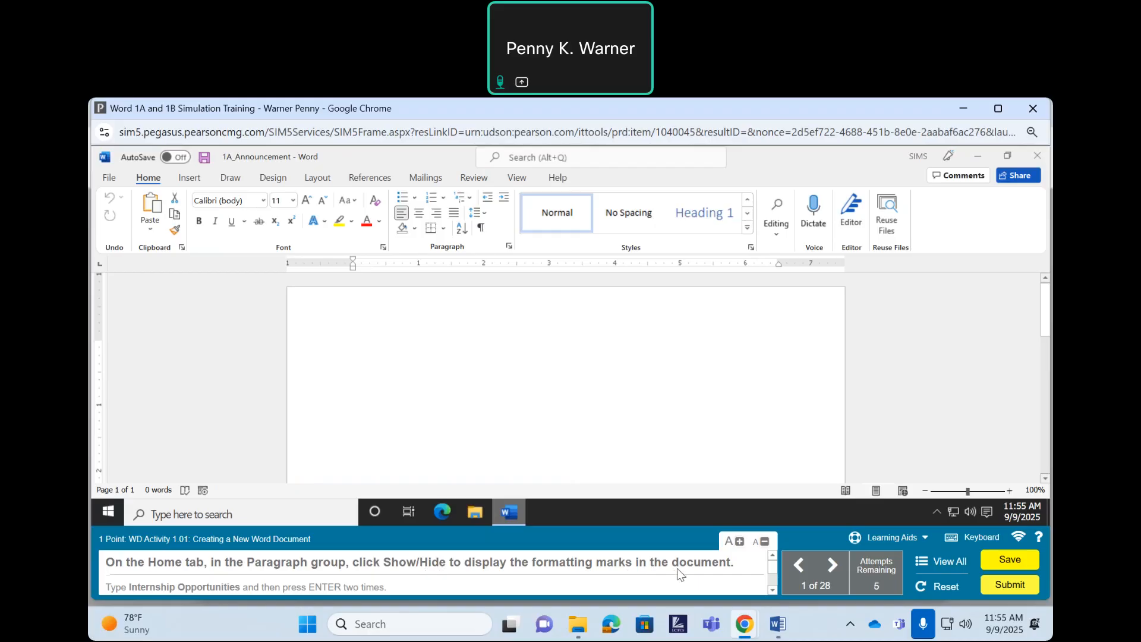
# - Show the formatting marks in 1A_Announcement and enter the title "Internship Opportunities" followed by two paragraph breaks
pyautogui.click(482, 229)
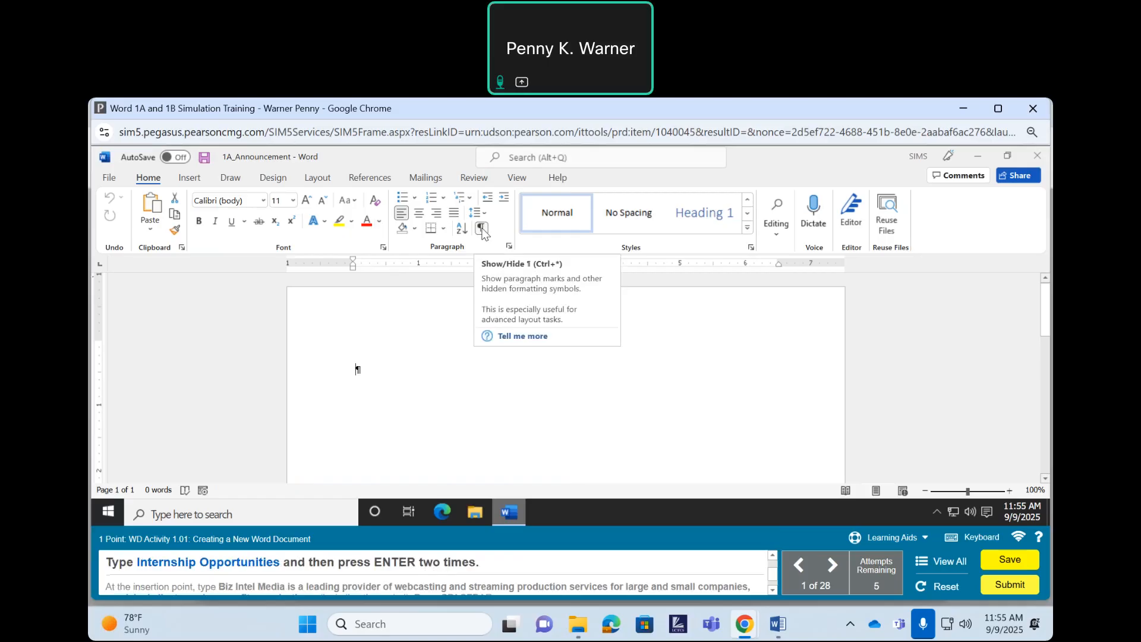
pyautogui.write('Internship Opportunities')
pyautogui.press('Return')
pyautogui.press('Return')
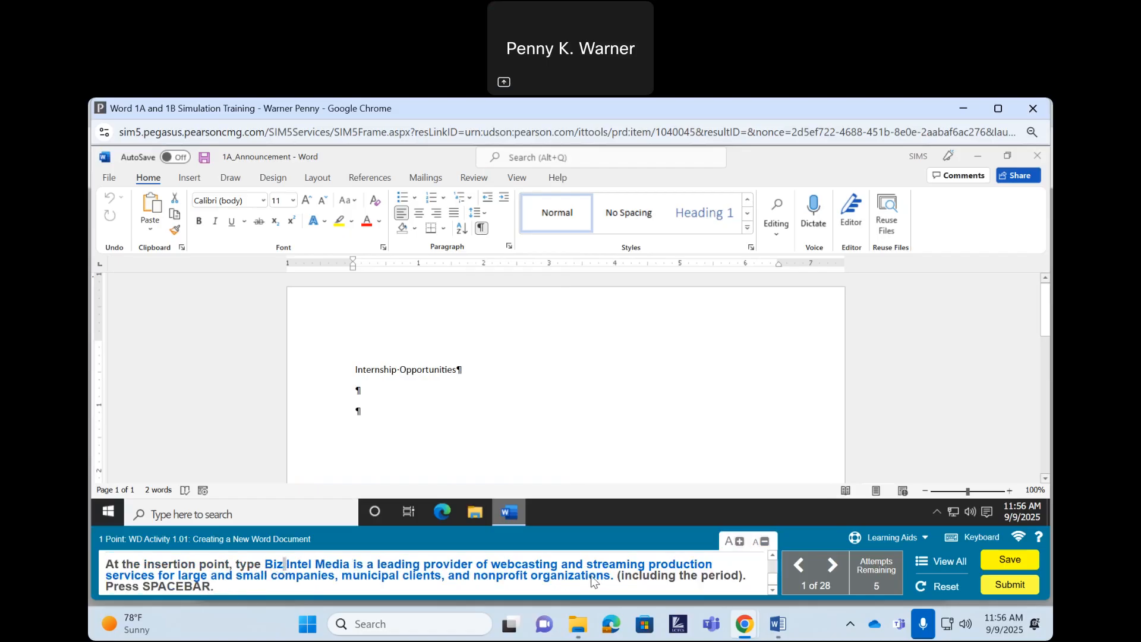
# - In the last paragraph, enter "Biz Intel Media is a leading provider of webcasting and streaming production services for large and small companies, municipal clients, and nonprofit organizations."
pyautogui.moveTo(613, 580); pyautogui.dragTo(263, 566)
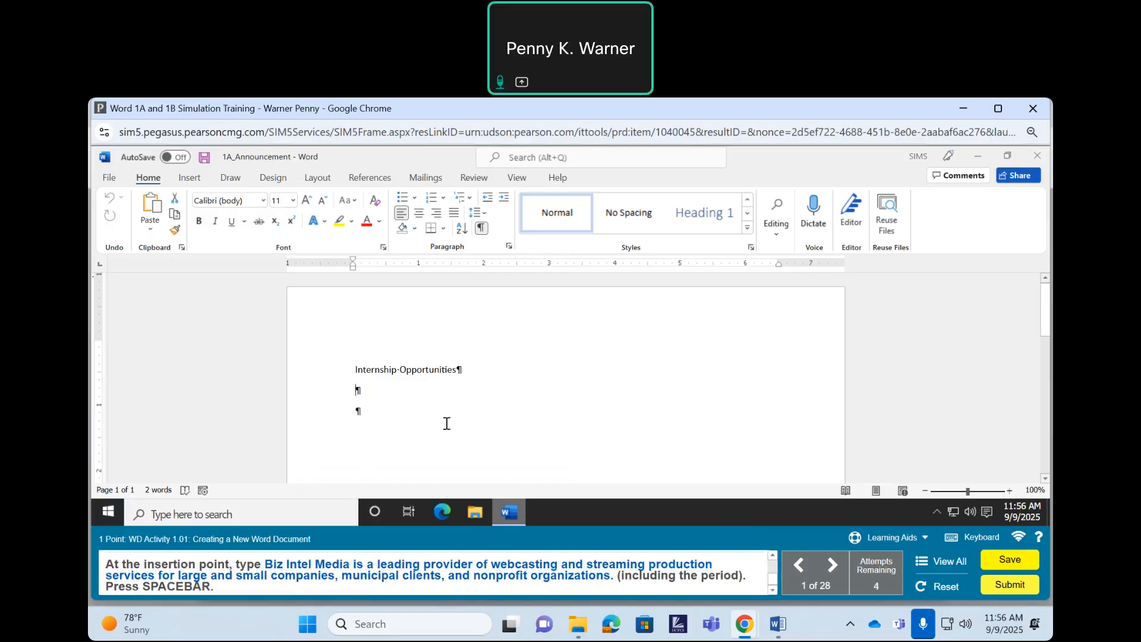
pyautogui.click(366, 410)
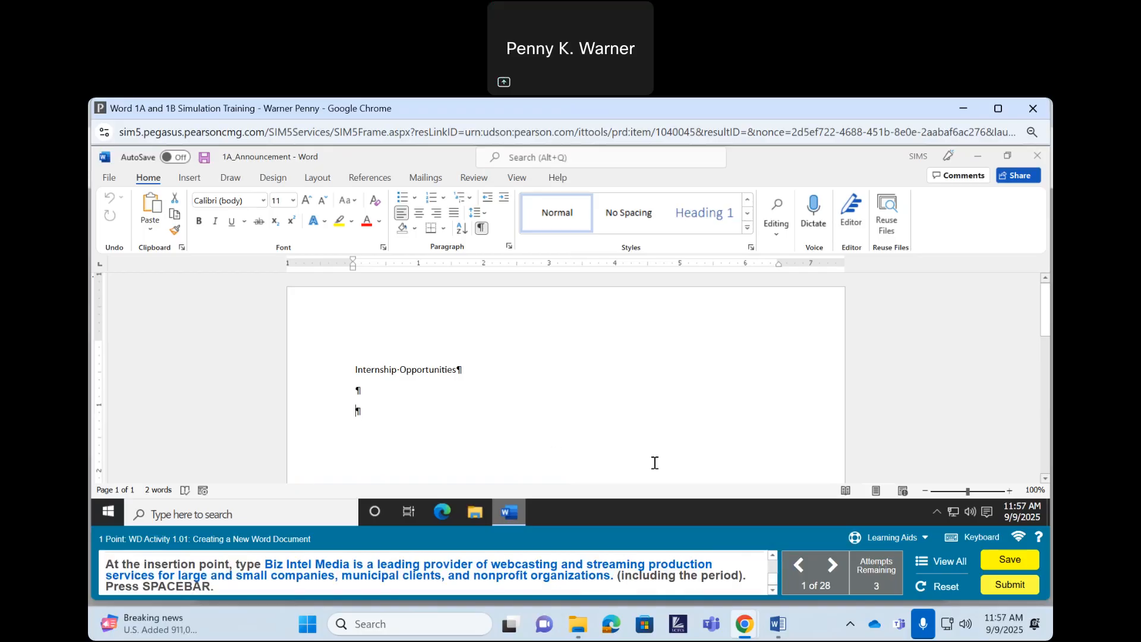
pyautogui.write('Bis')
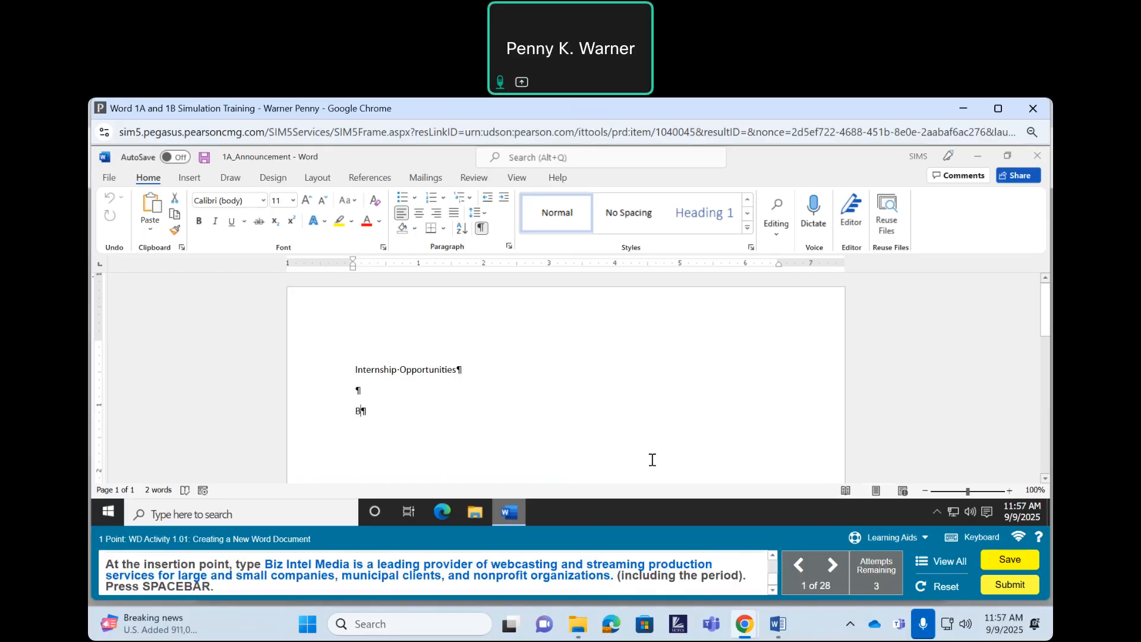
pyautogui.press('BackSpace')
pyautogui.write('z Intel Media is a leading provider of webcasting and streaming production se')
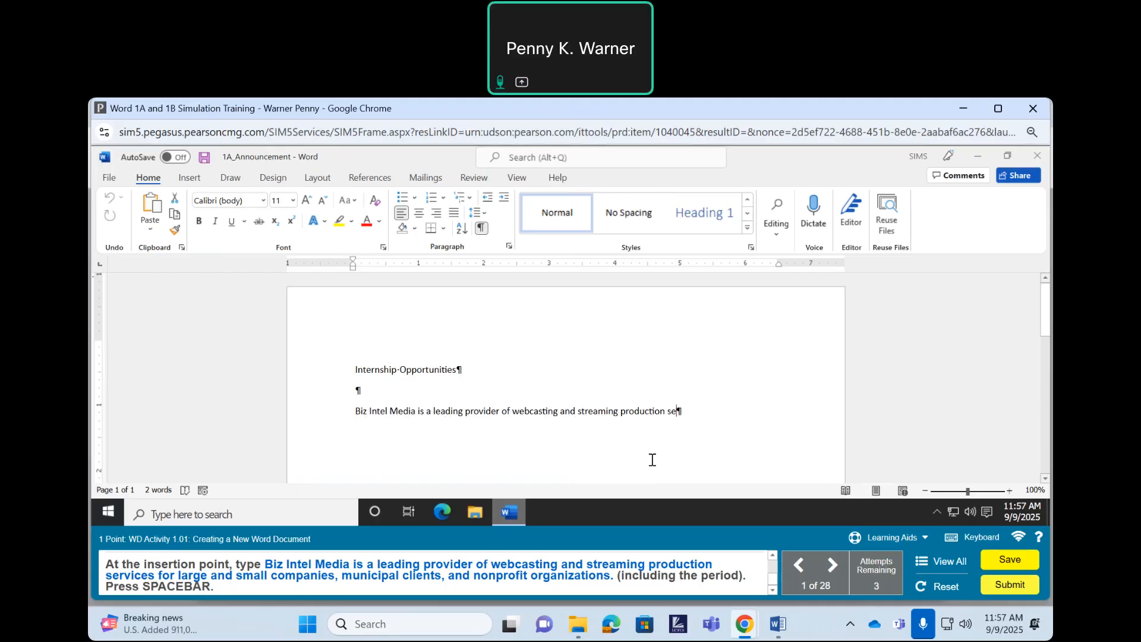
pyautogui.write('rvices for lar')
pyautogui.write('ge ')
pyautogui.write('adn')
pyautogui.press('BackSpace')
pyautogui.press('BackSpace')
pyautogui.press('BackSpace')
pyautogui.press('BackSpace')
pyautogui.write('and sm')
pyautogui.write('all ')
pyautogui.write('ca')
pyautogui.write('mpan')
pyautogui.write('ies')
pyautogui.write(', m')
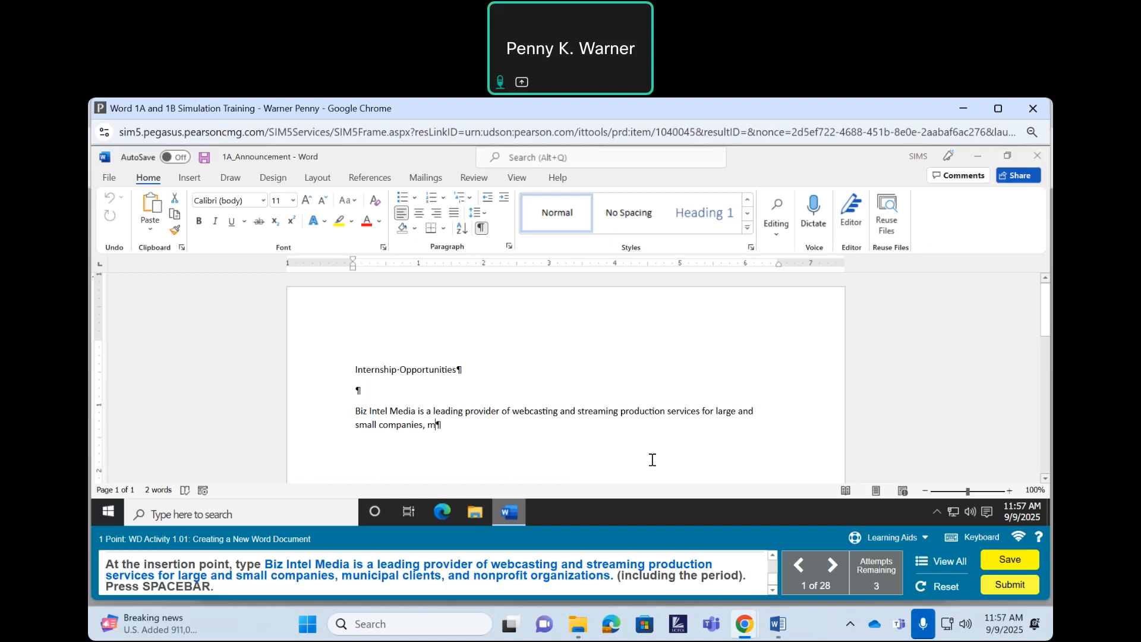
pyautogui.write('un')
pyautogui.write('icia')
pyautogui.write('l client')
pyautogui.write('s, ')
pyautogui.write('and ')
pyautogui.write('nonprof')
pyautogui.write('it or')
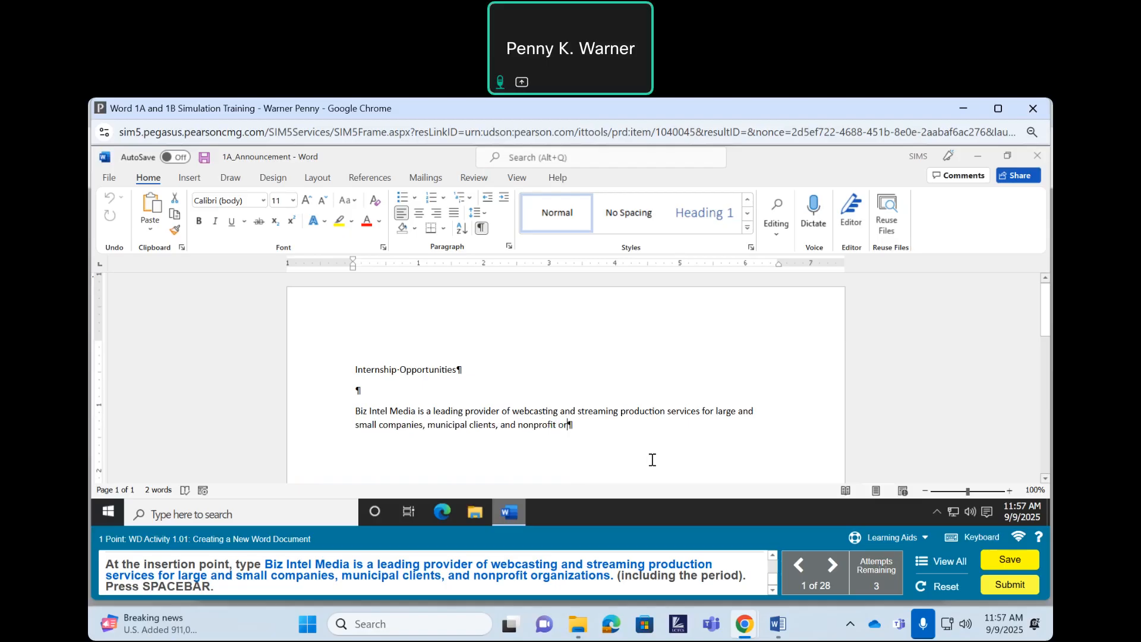
pyautogui.write('ganizations.')
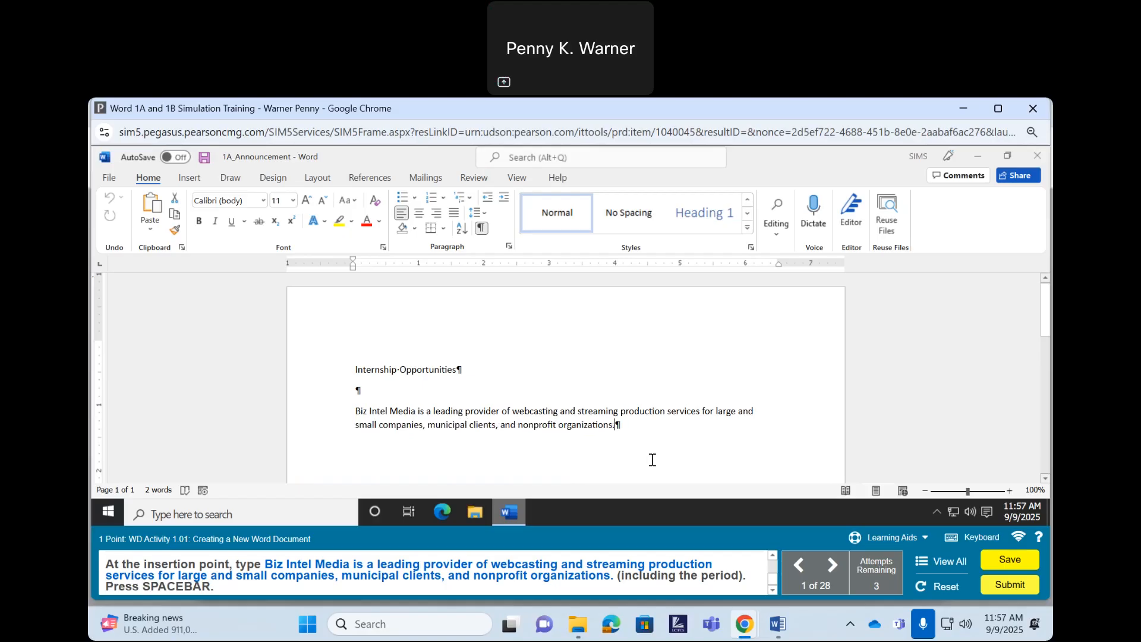
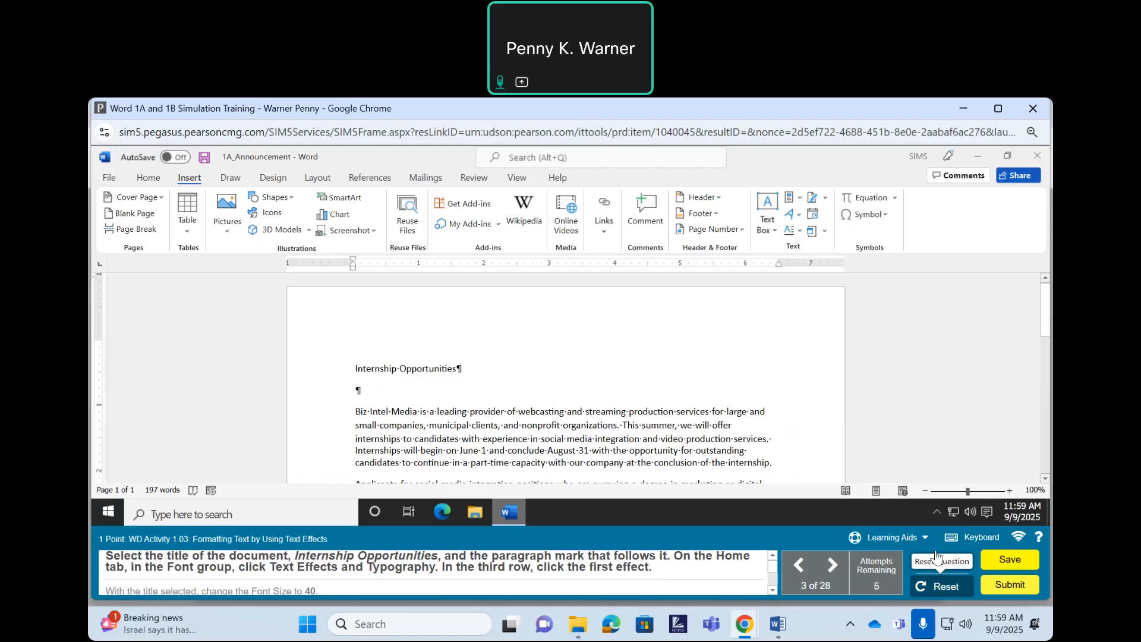
# - Turn on practice guidance for WD Activity 1.03 and select the title "Internship Opportunities" including its paragraph mark
pyautogui.click(920, 540)
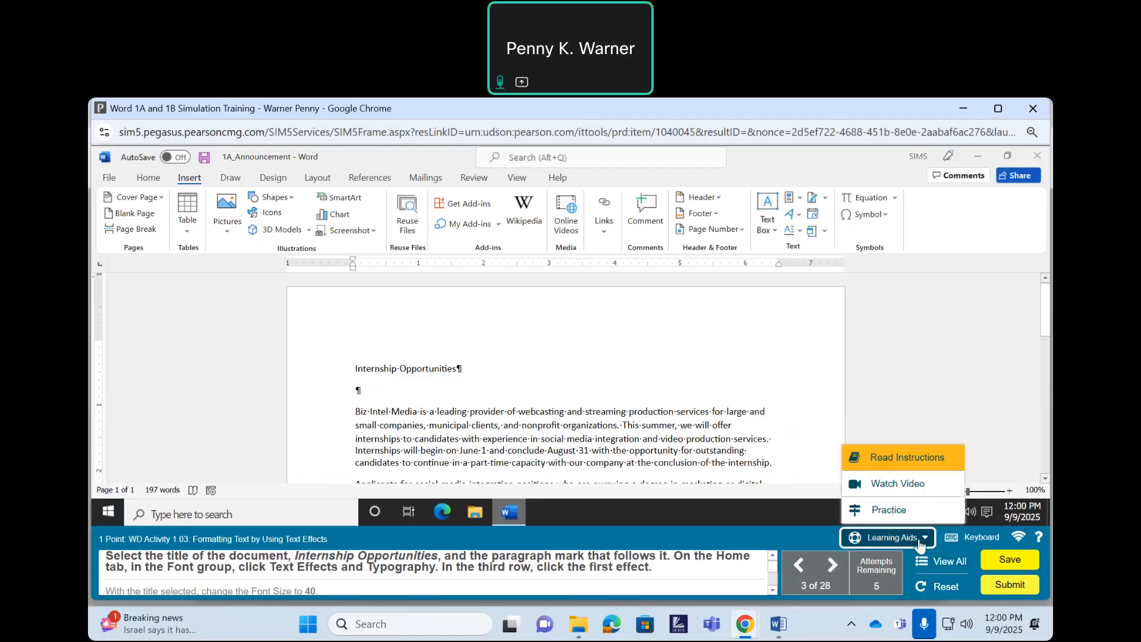
pyautogui.click(874, 510)
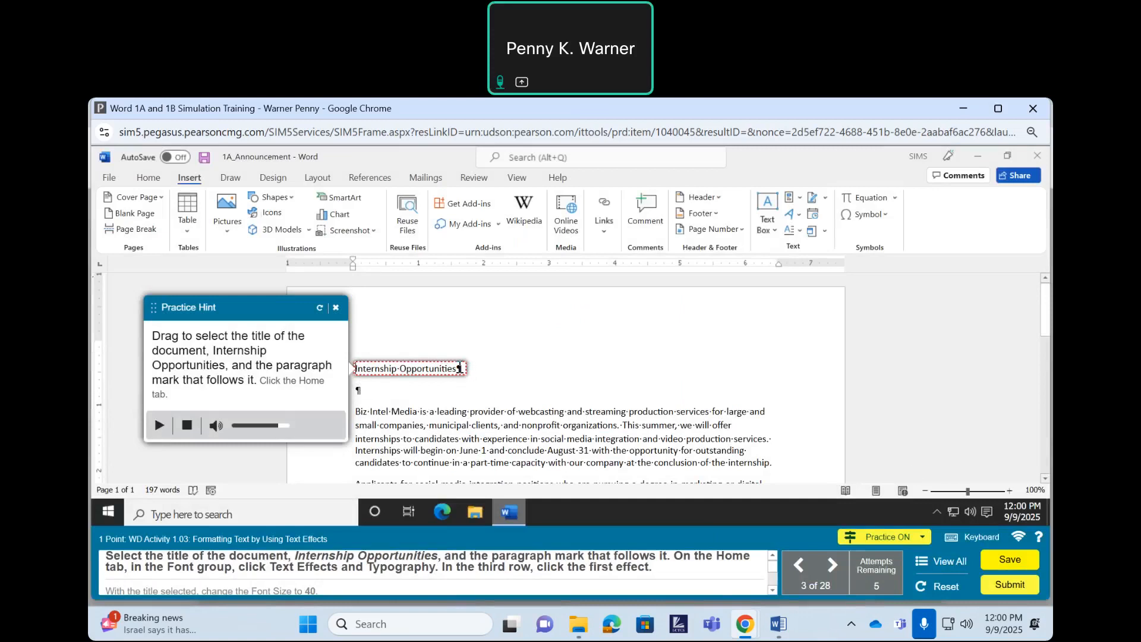
pyautogui.moveTo(458, 368); pyautogui.dragTo(336, 367)
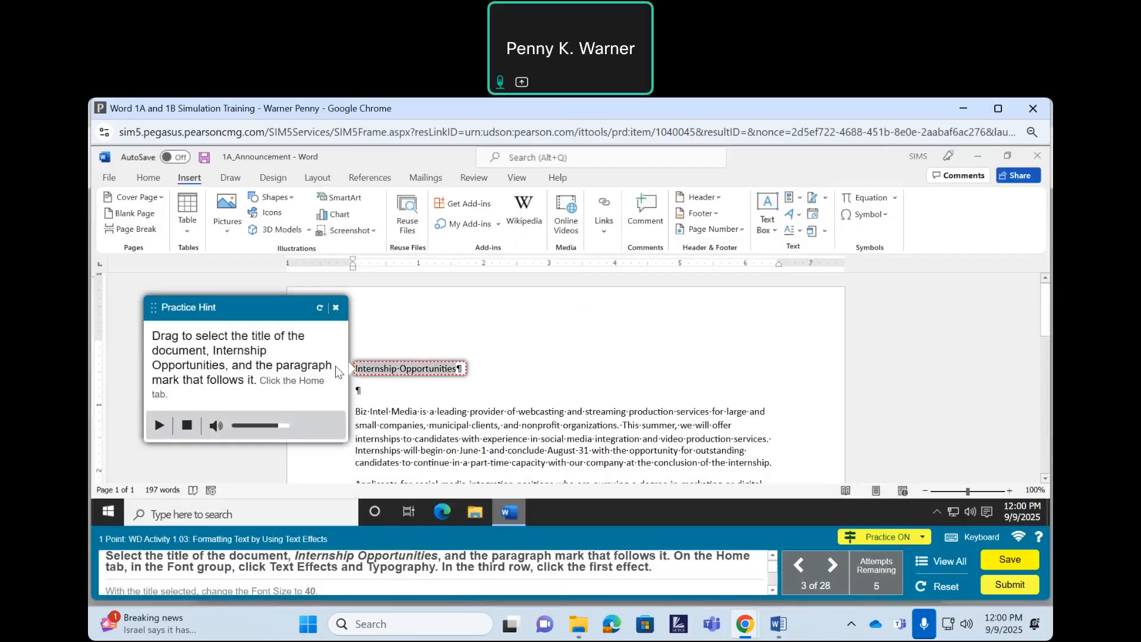
pyautogui.click(464, 368)
pyautogui.moveTo(465, 368); pyautogui.dragTo(336, 371)
pyautogui.click(148, 178)
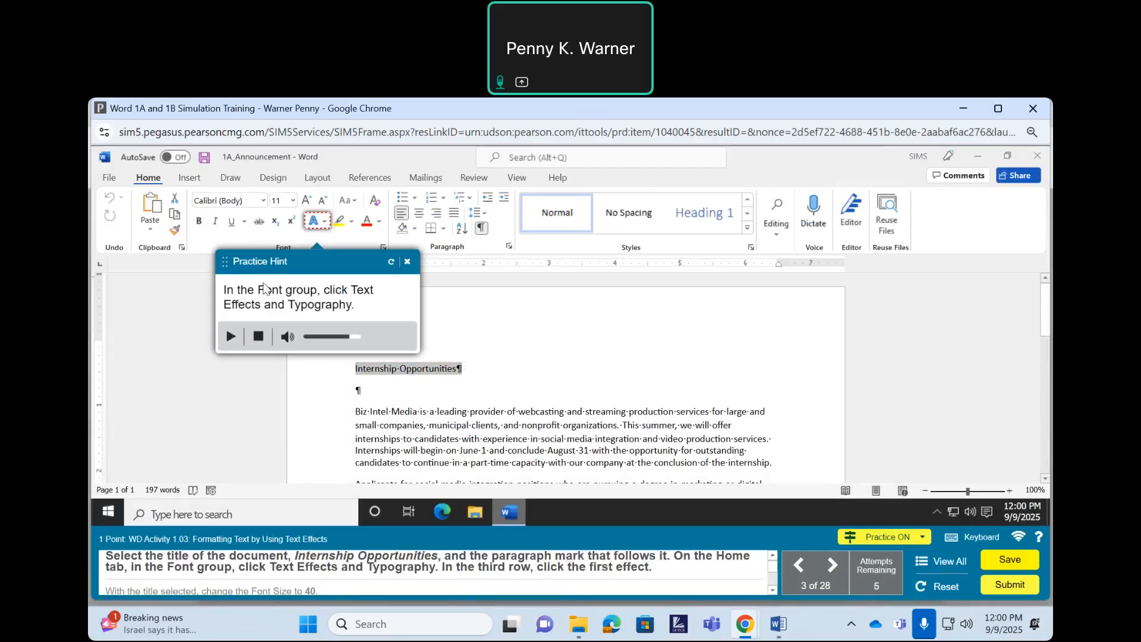
# - Try to give the title the first text effect in the third row under practice guidance, then end the practice
pyautogui.click(325, 222)
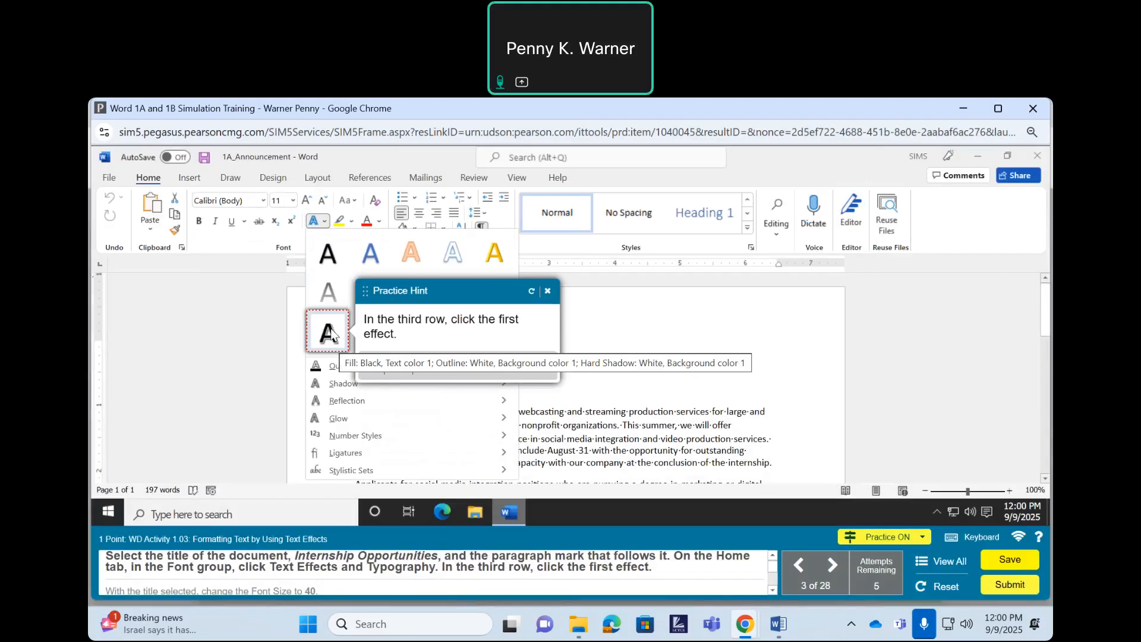
pyautogui.click(331, 327)
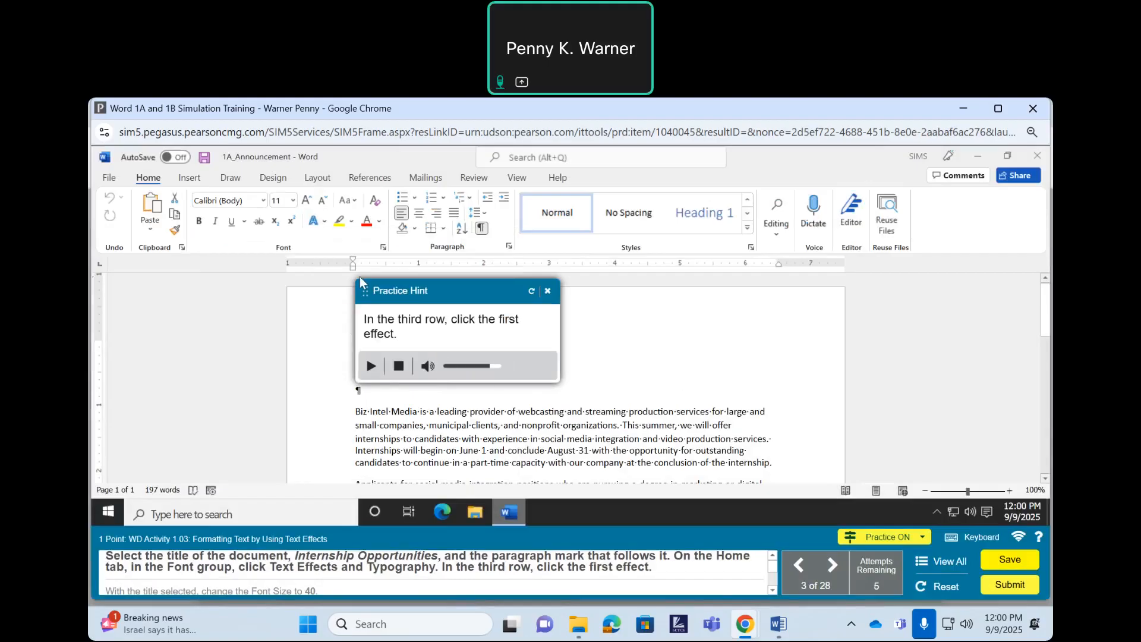
pyautogui.click(320, 225)
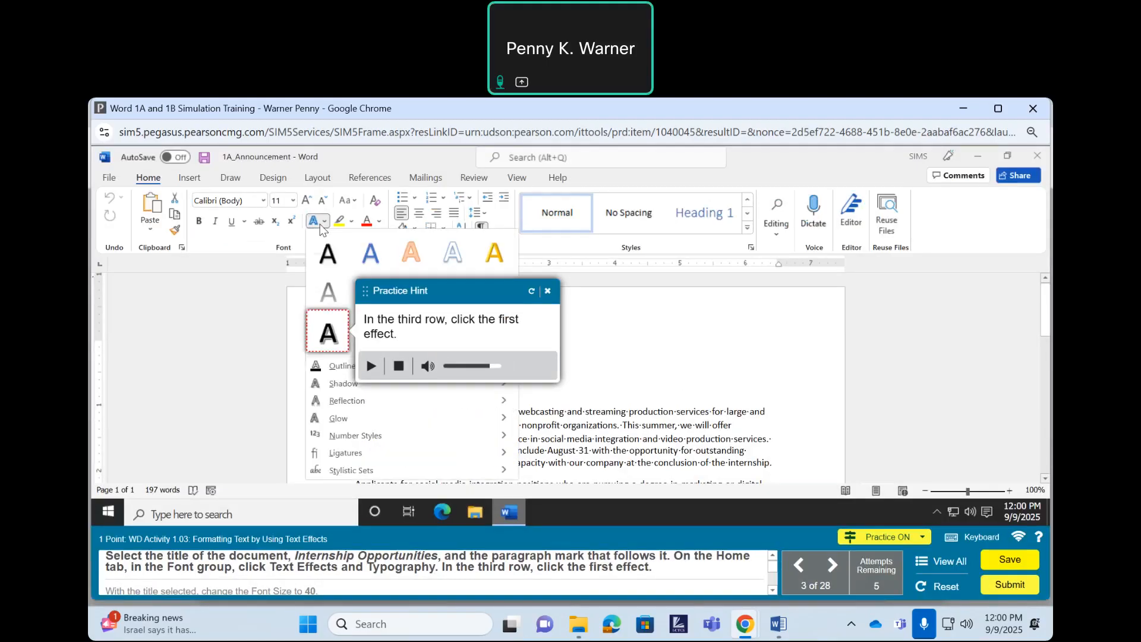
pyautogui.click(327, 340)
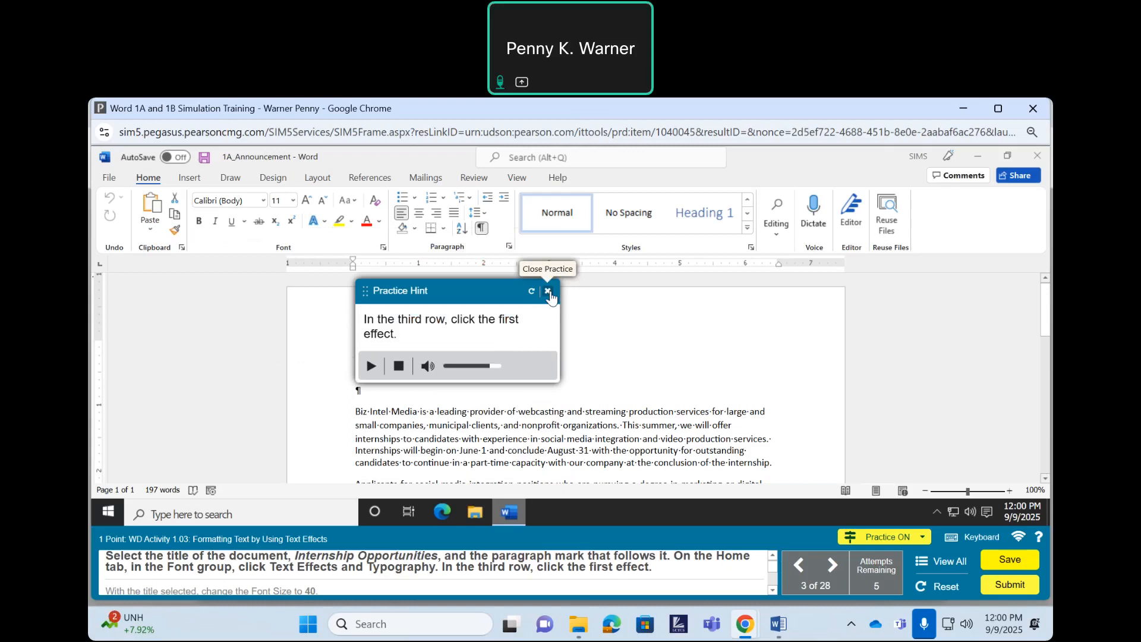
pyautogui.click(315, 222)
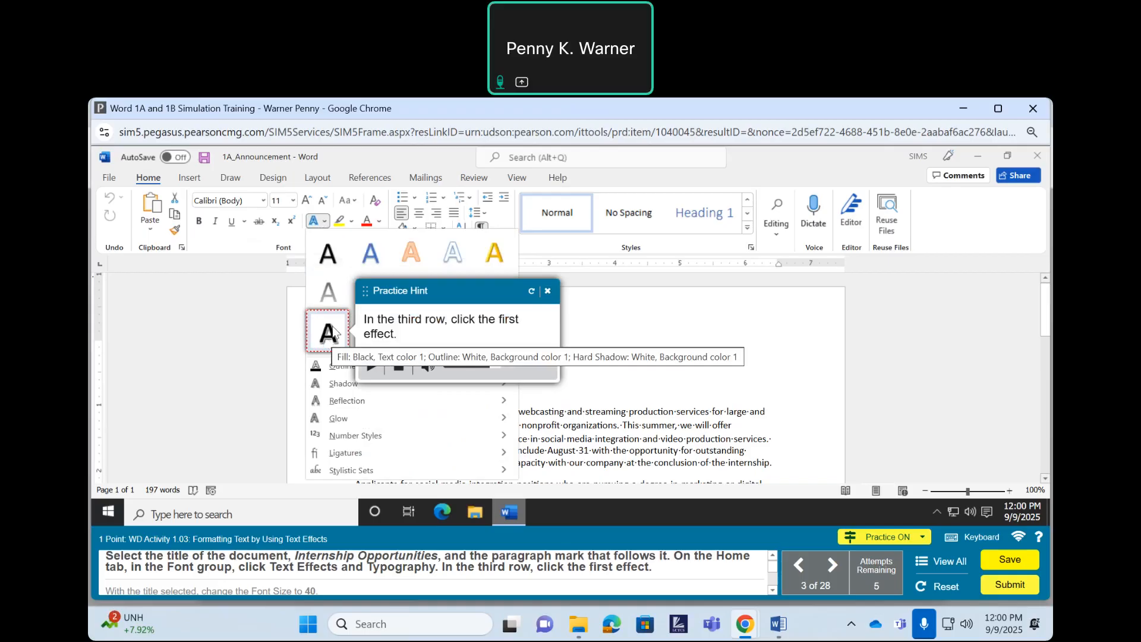
pyautogui.click(320, 321)
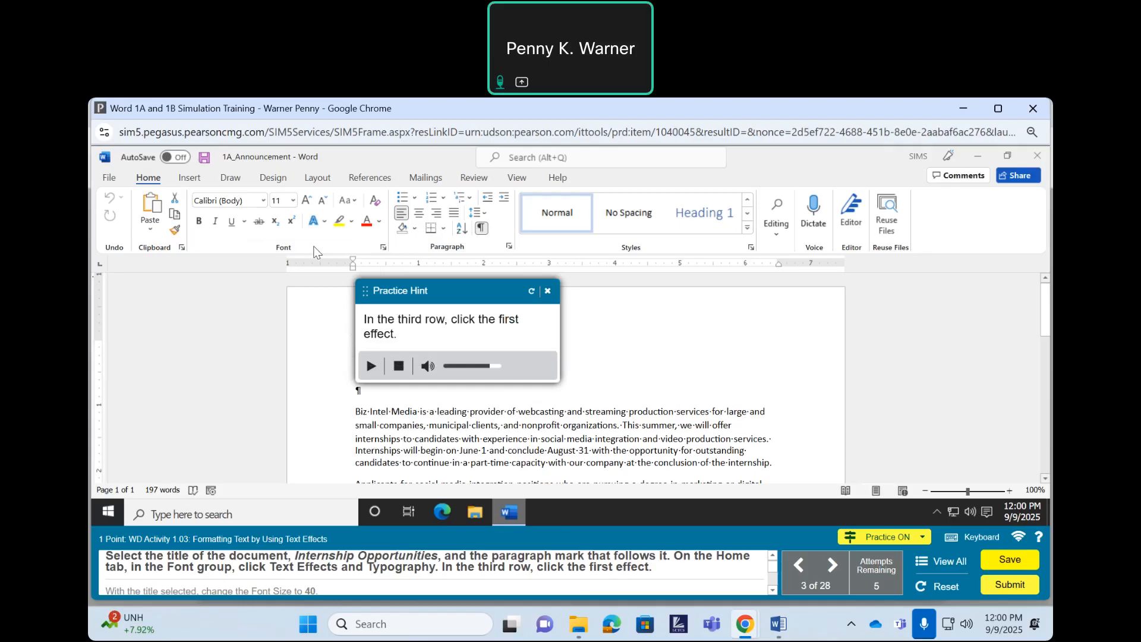
pyautogui.click(548, 291)
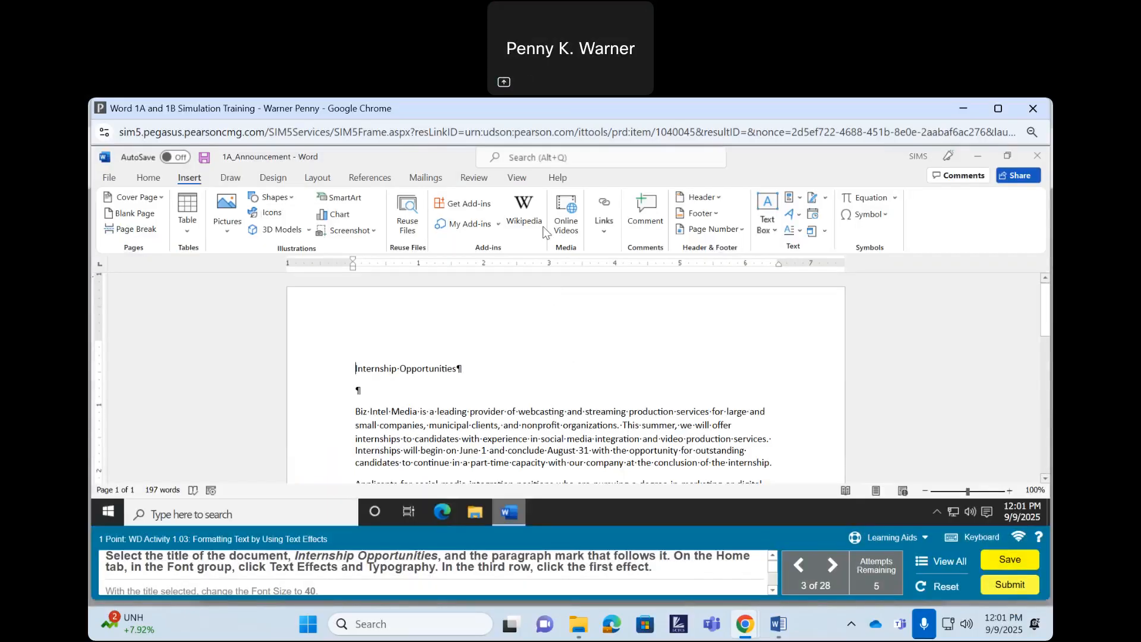
# - Select the title with its paragraph mark and apply the black-fill, white-outline, hard-shadow text effect from the third row
pyautogui.moveTo(355, 369); pyautogui.dragTo(514, 369)
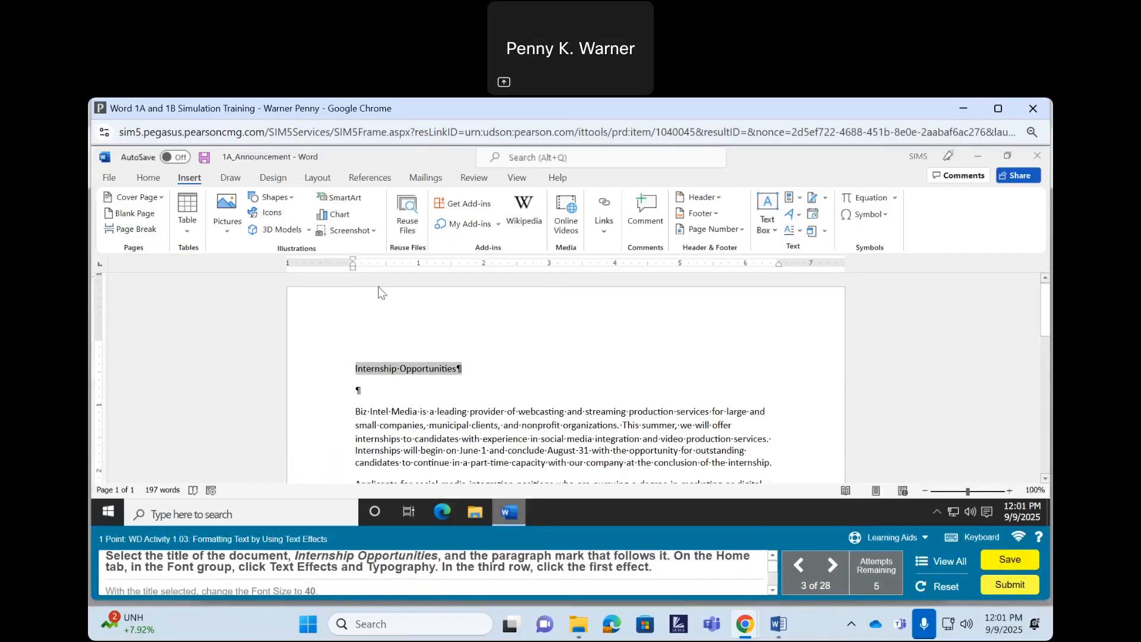
pyautogui.click(149, 178)
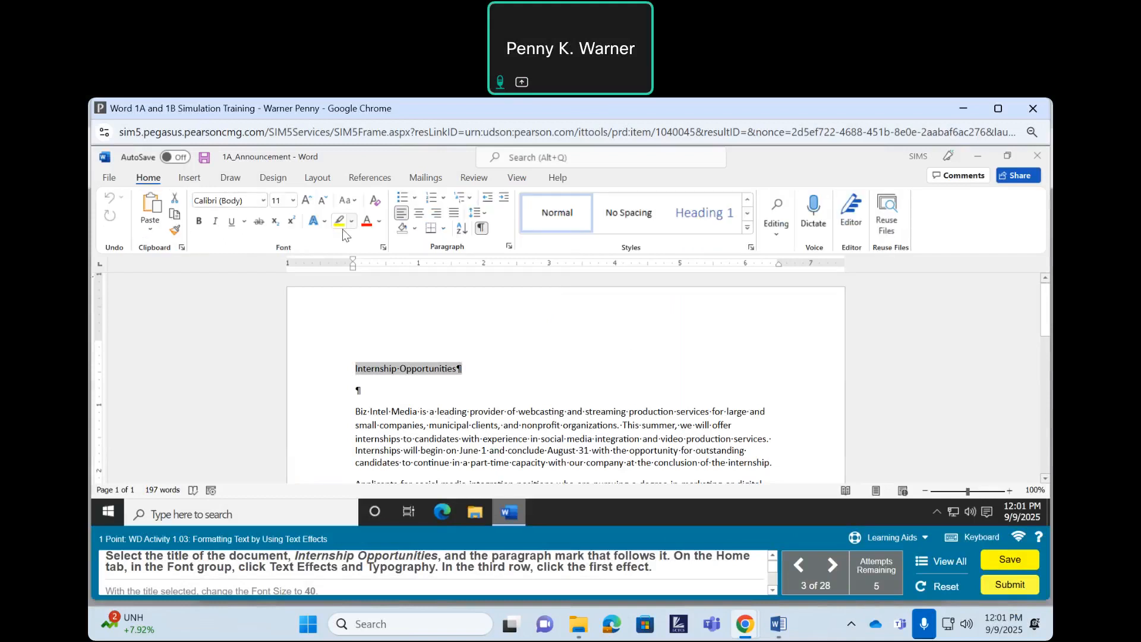
pyautogui.click(321, 224)
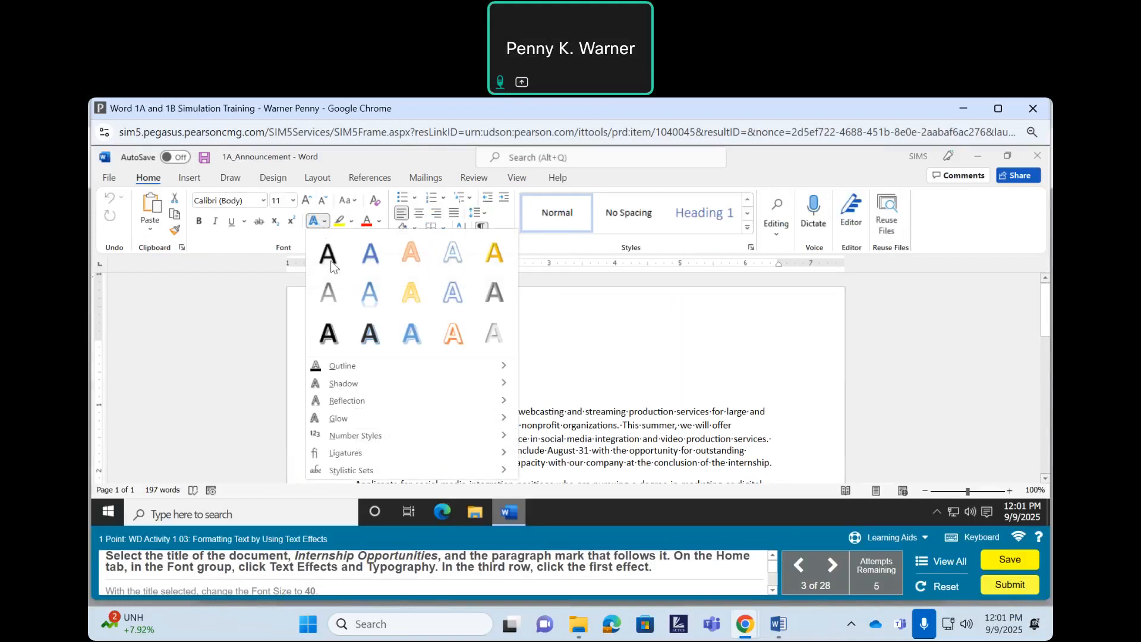
pyautogui.click(327, 330)
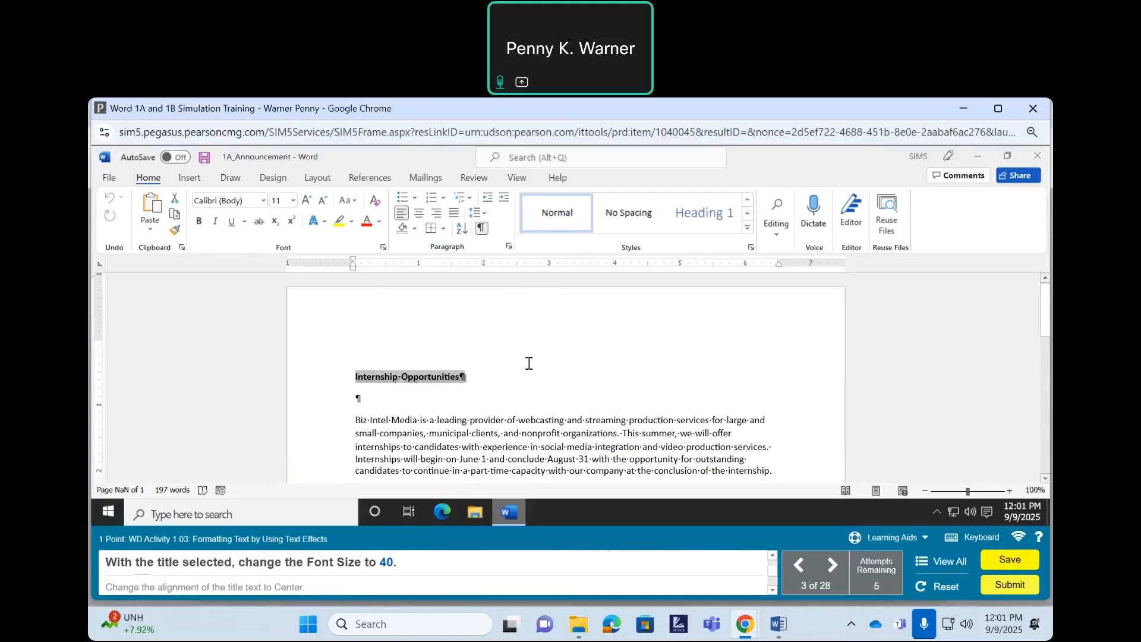
# - Reselect the whole title line and set its font size to 40
pyautogui.click(919, 540)
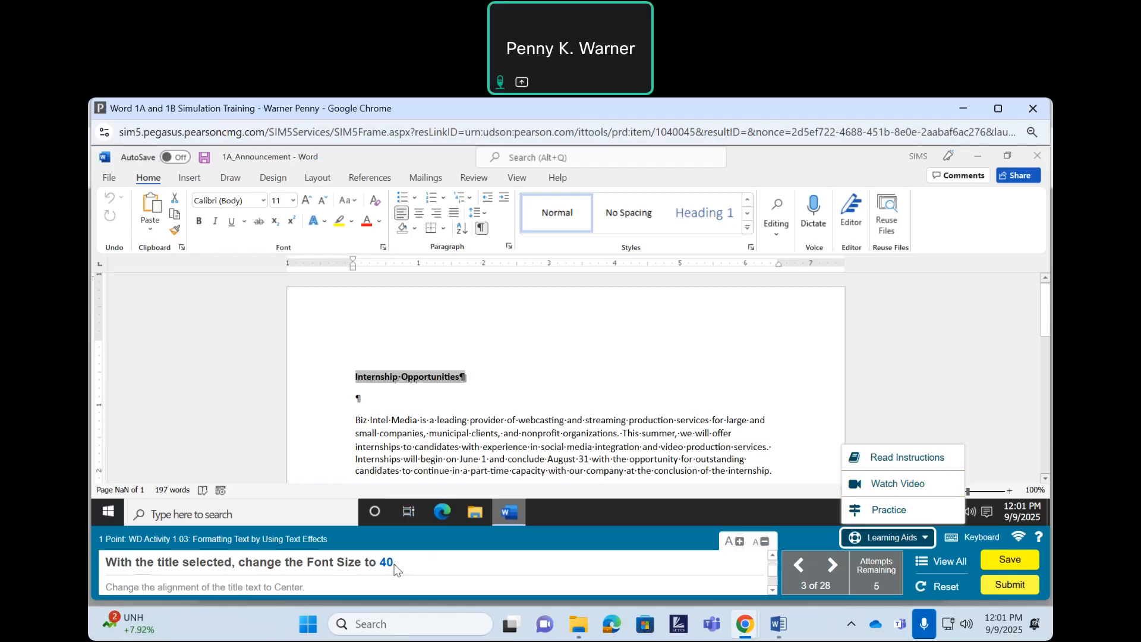
pyautogui.click(428, 431)
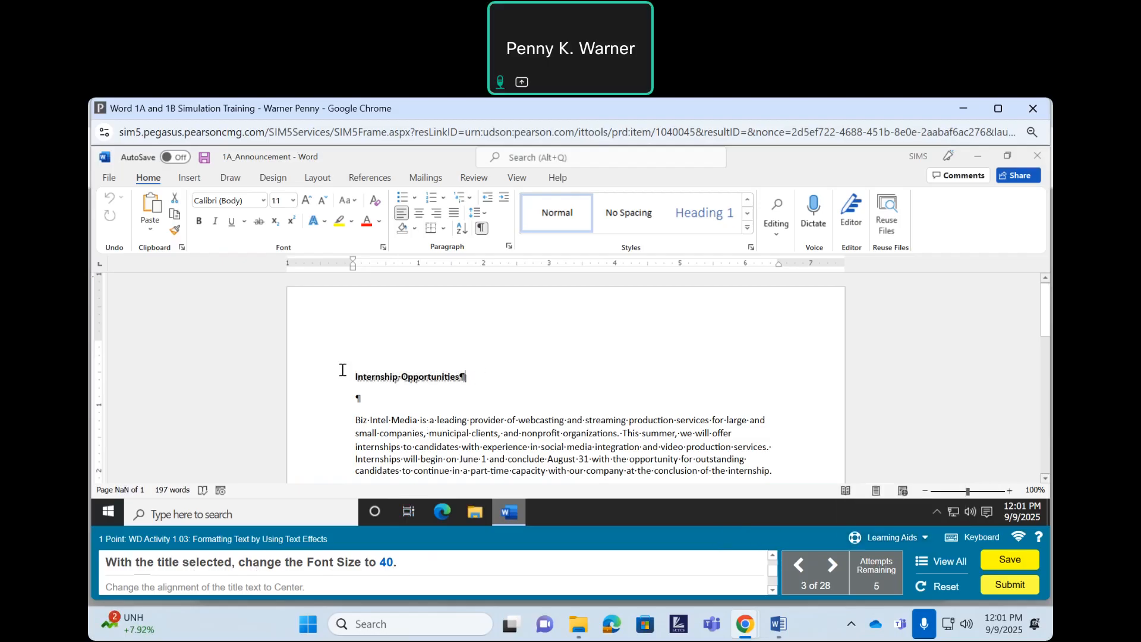
pyautogui.click(315, 370)
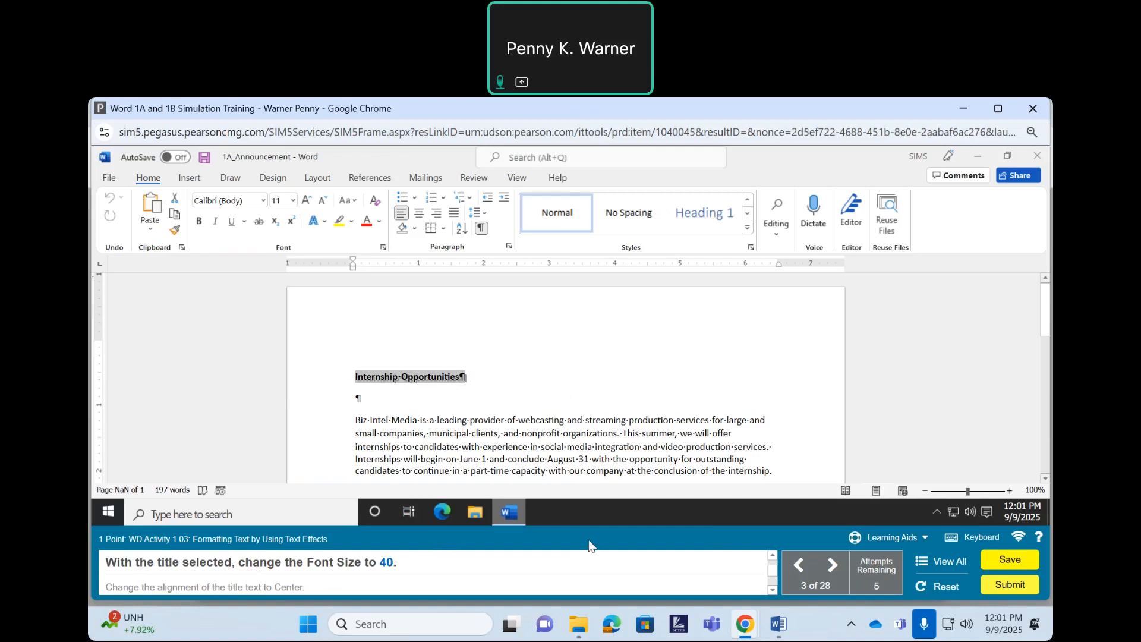
pyautogui.click(281, 197)
pyautogui.write('40')
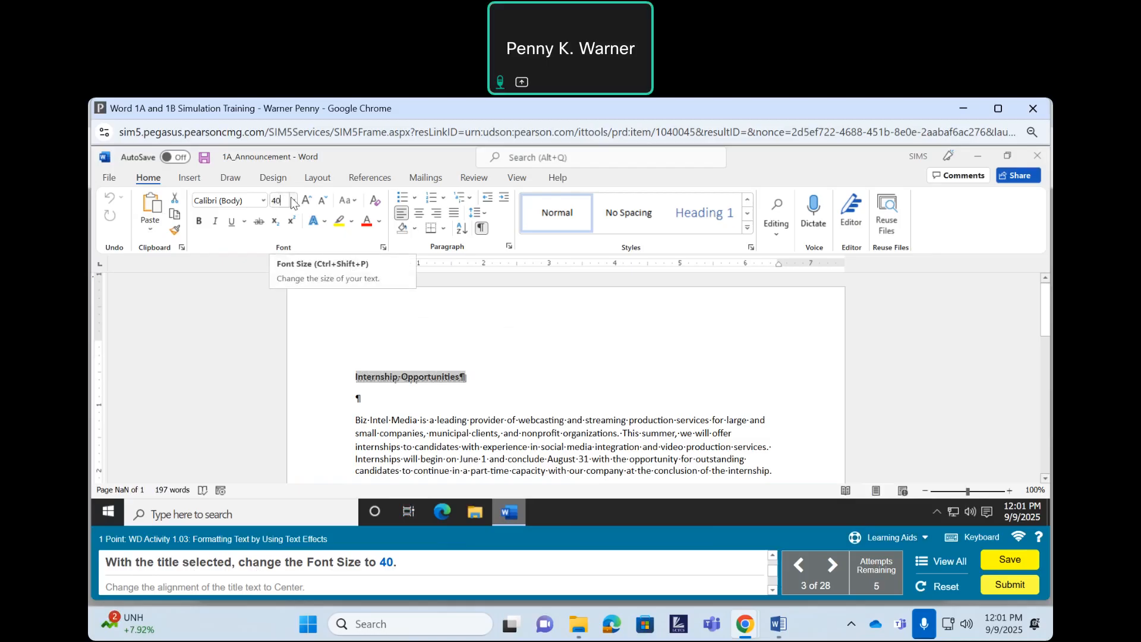
pyautogui.press('Return')
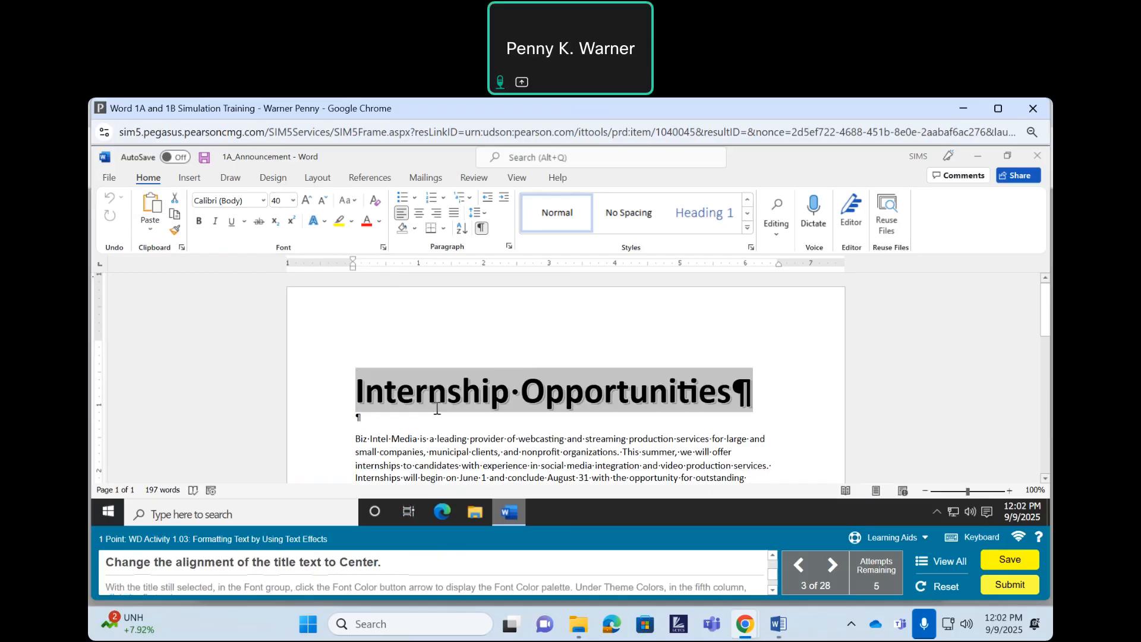
# - Center the title "Internship Opportunities", then reset the WD Activity 1.03 question
pyautogui.click(422, 216)
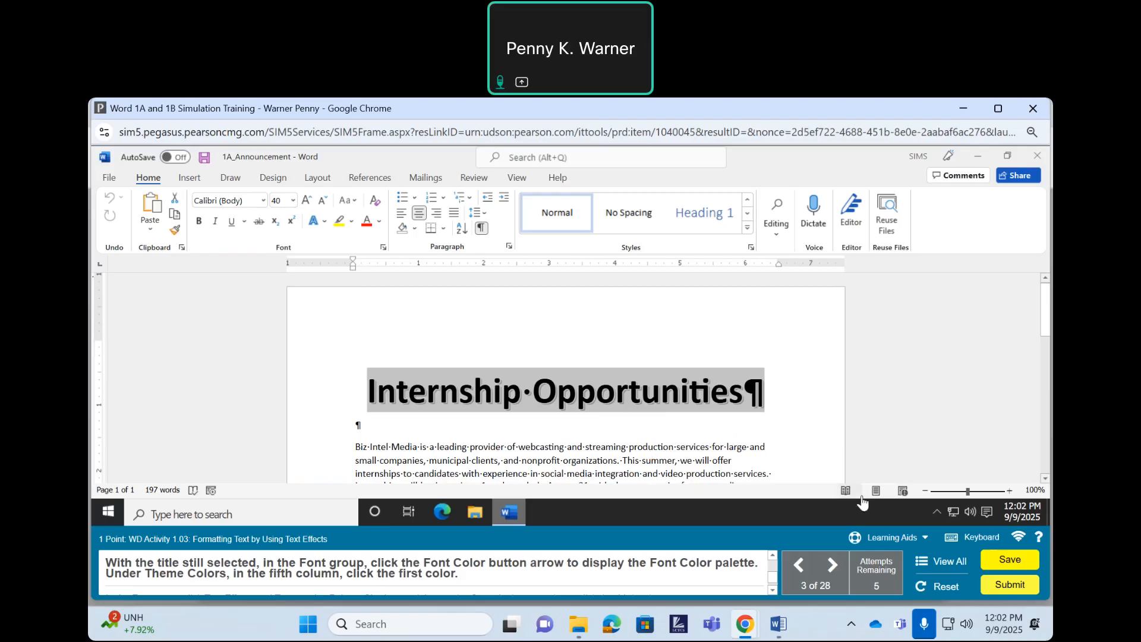
pyautogui.click(887, 539)
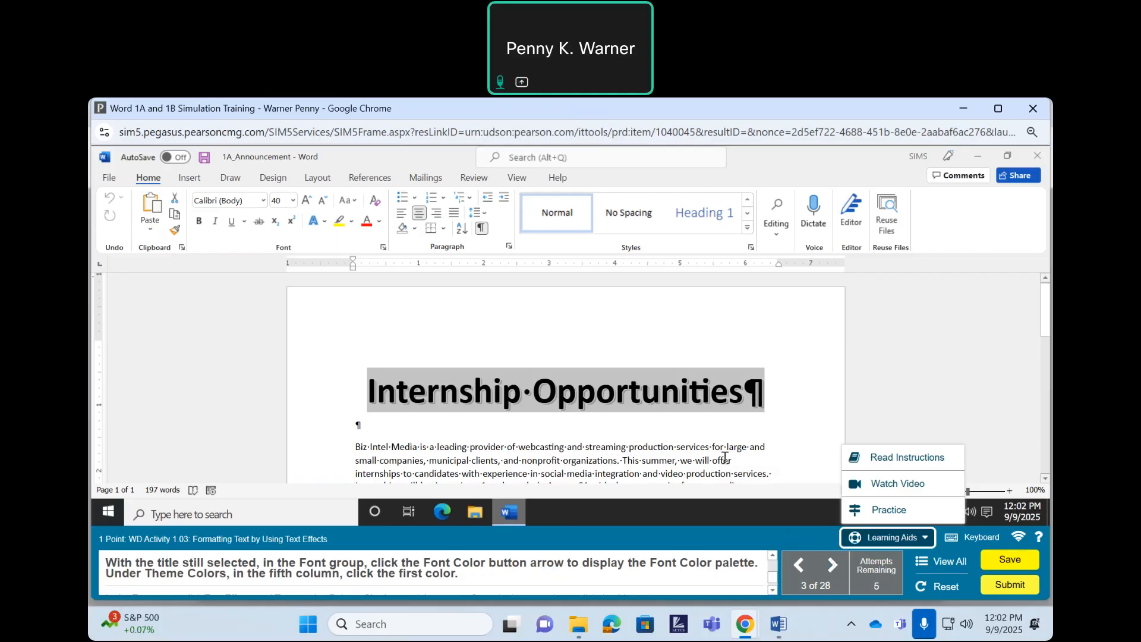
pyautogui.click(689, 454)
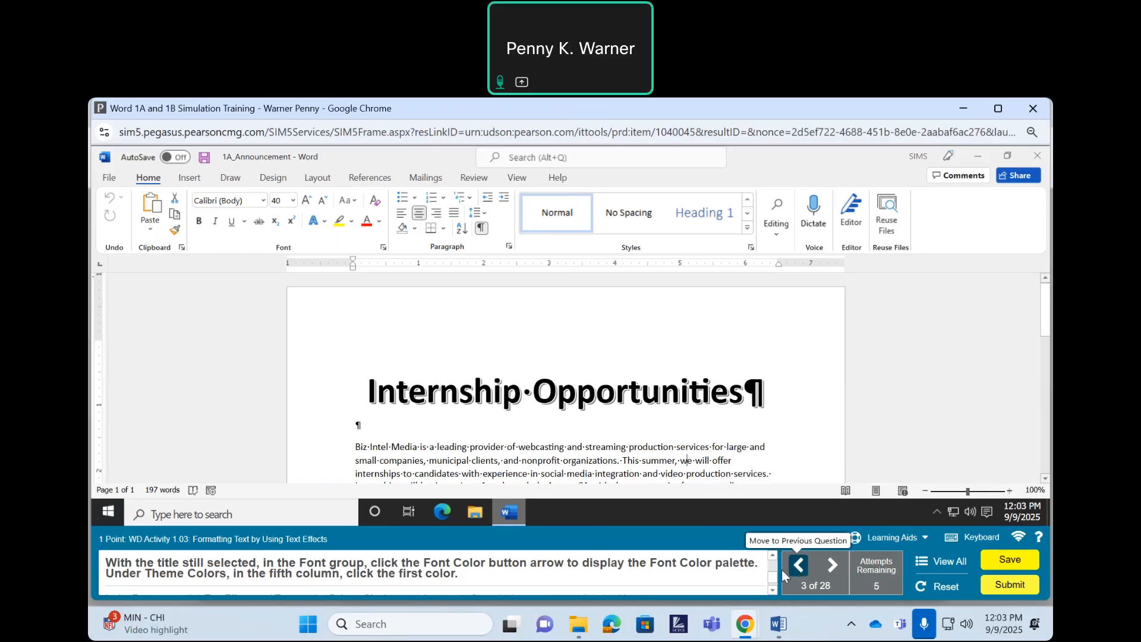
pyautogui.click(938, 587)
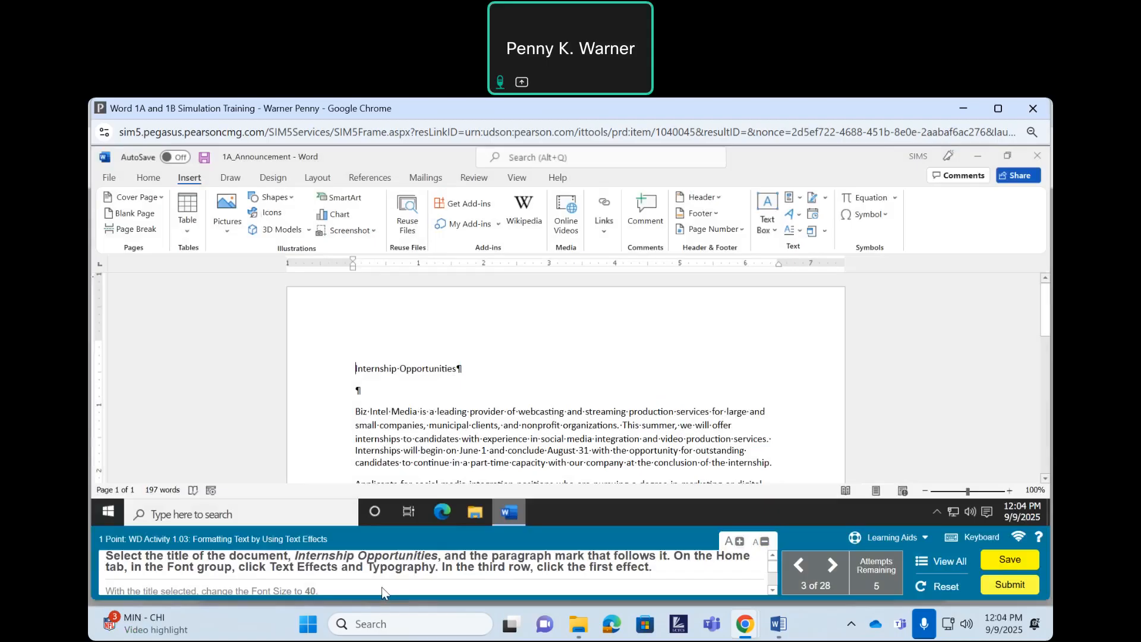
# - Go back through the questions to number 27, view the full question list and launch WD Activity 1.03 from it
pyautogui.click(772, 557)
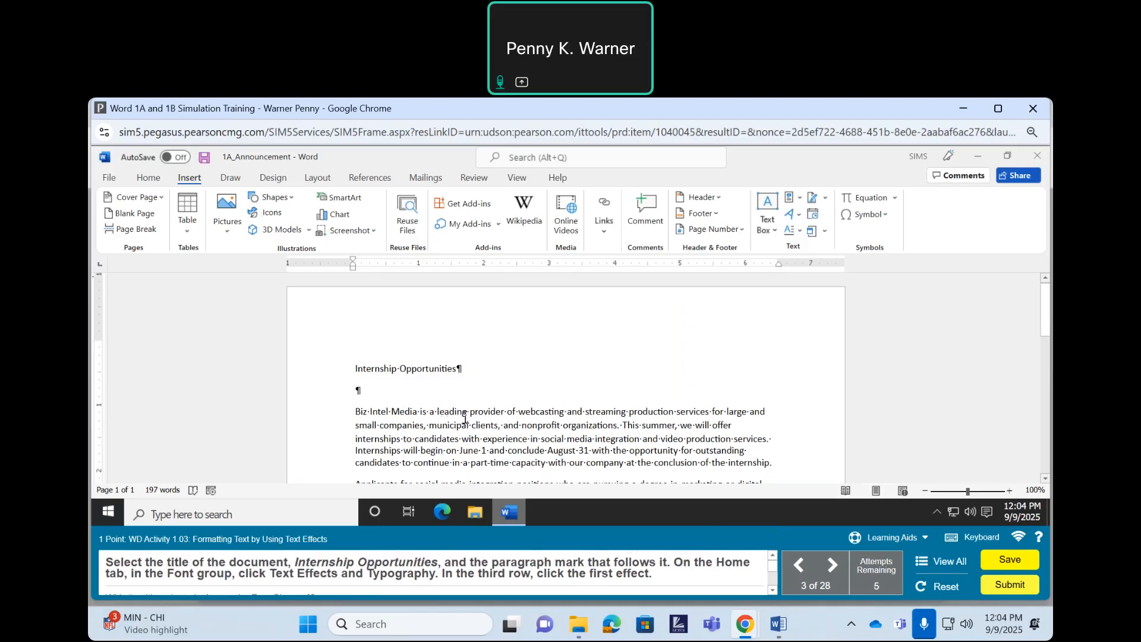
pyautogui.click(799, 566)
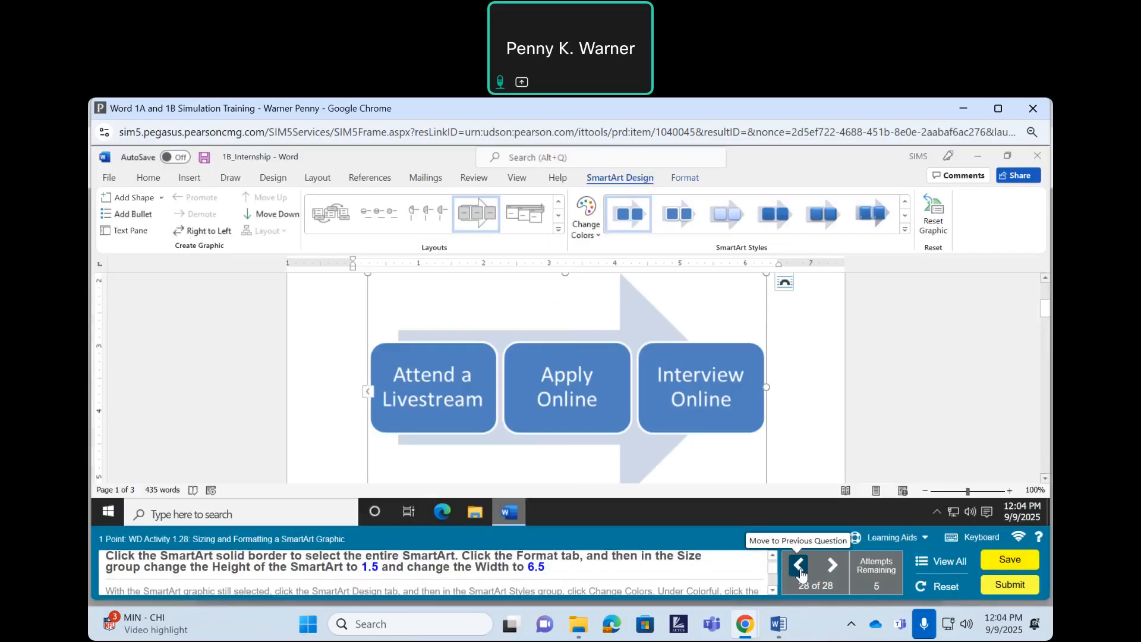
pyautogui.click(800, 568)
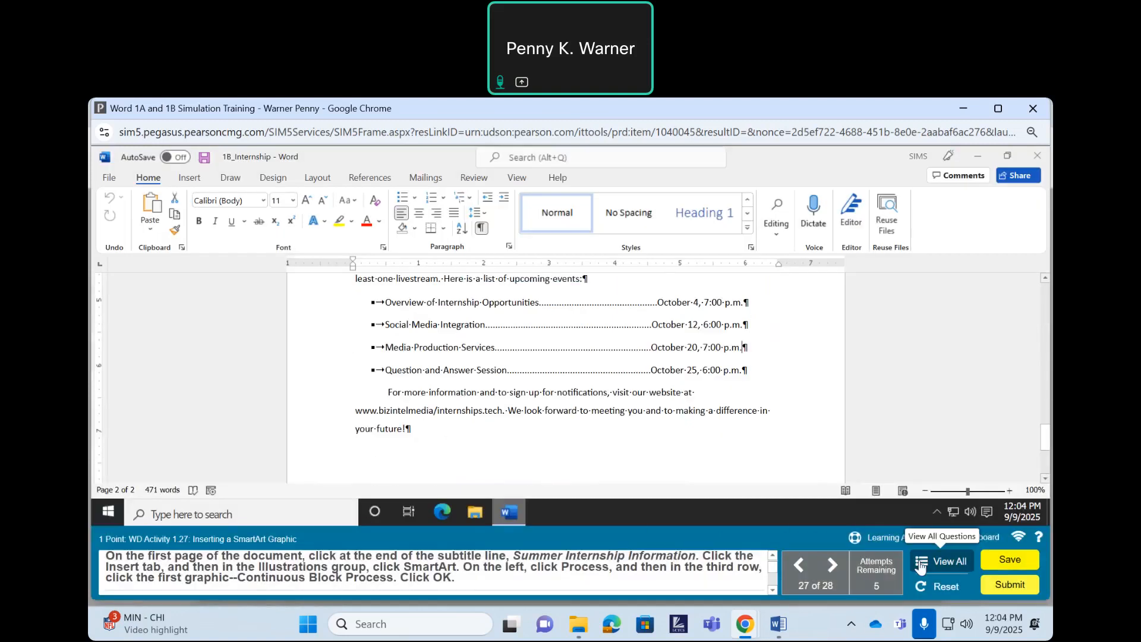
pyautogui.click(921, 560)
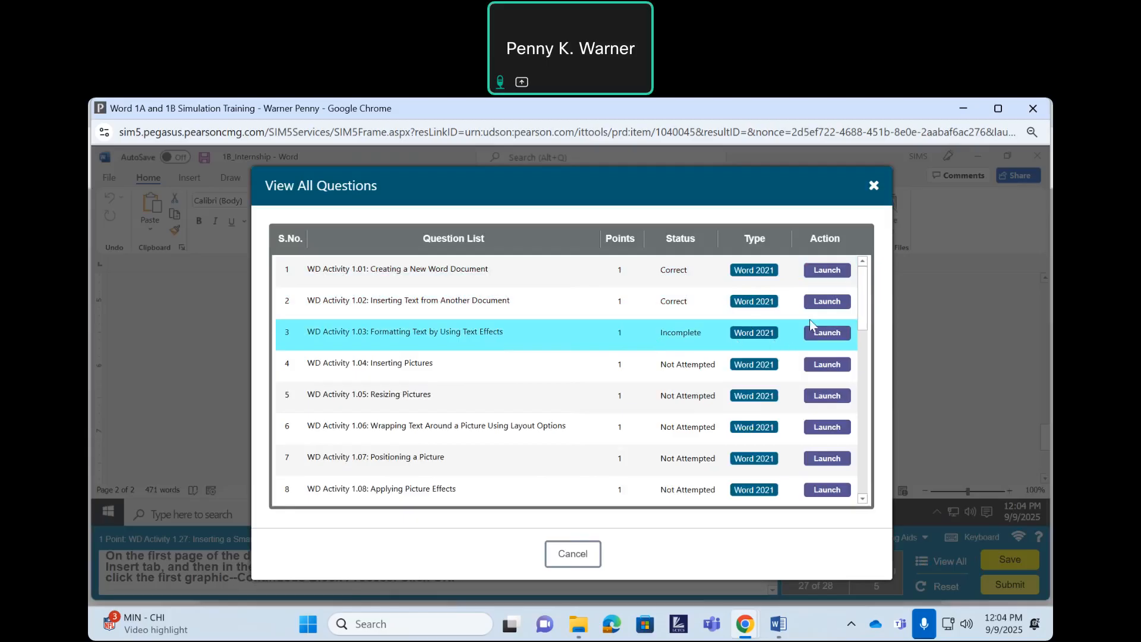
pyautogui.click(874, 186)
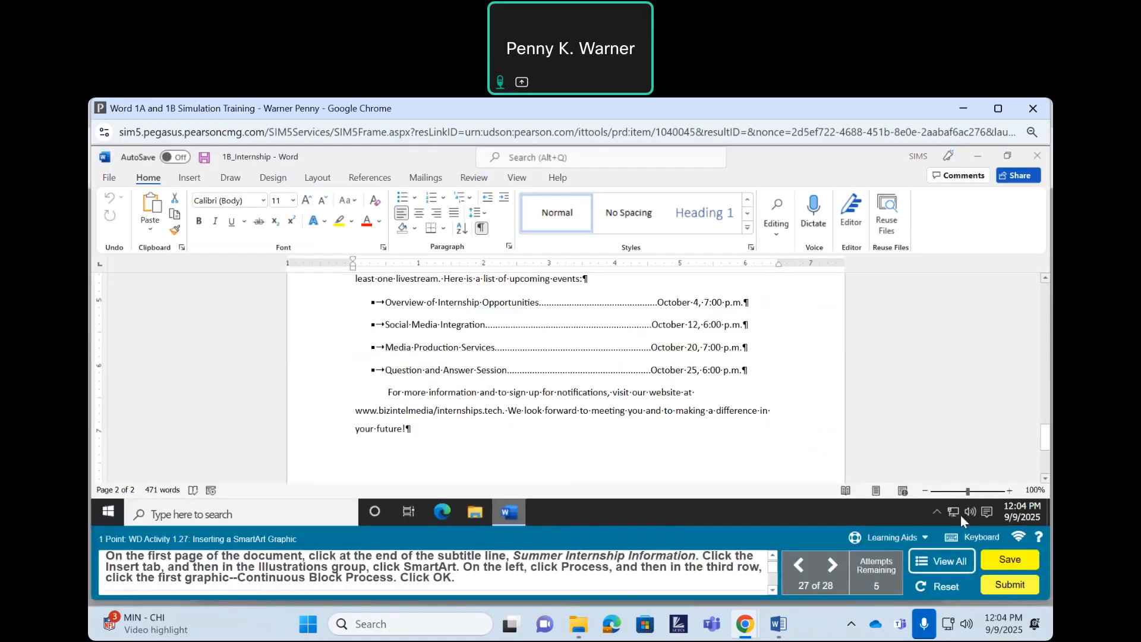
pyautogui.click(947, 561)
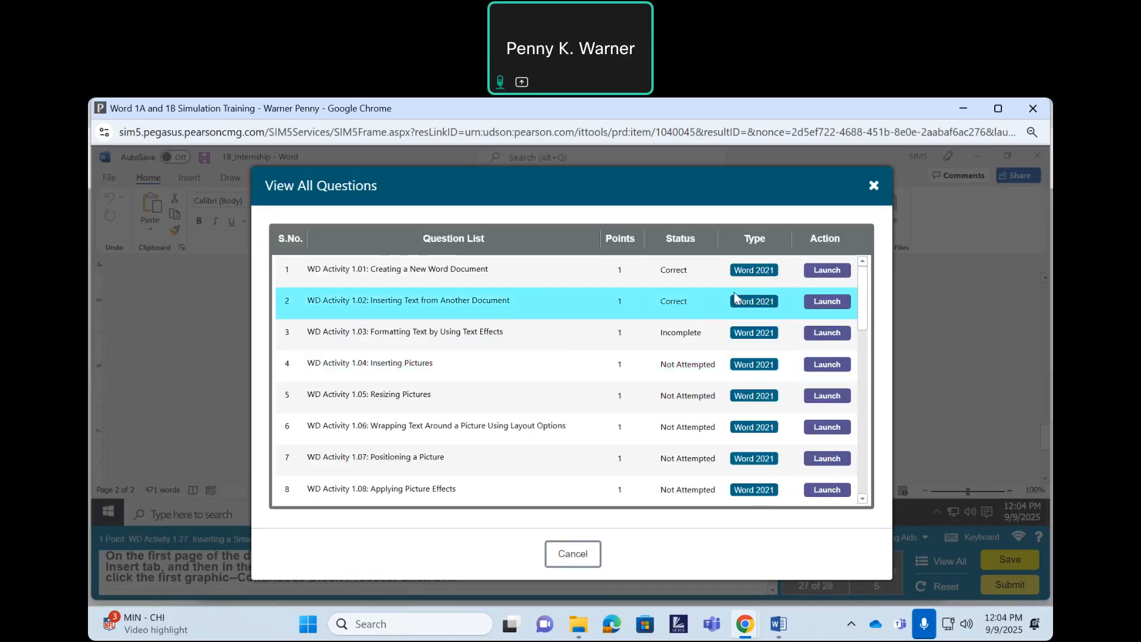
pyautogui.click(832, 335)
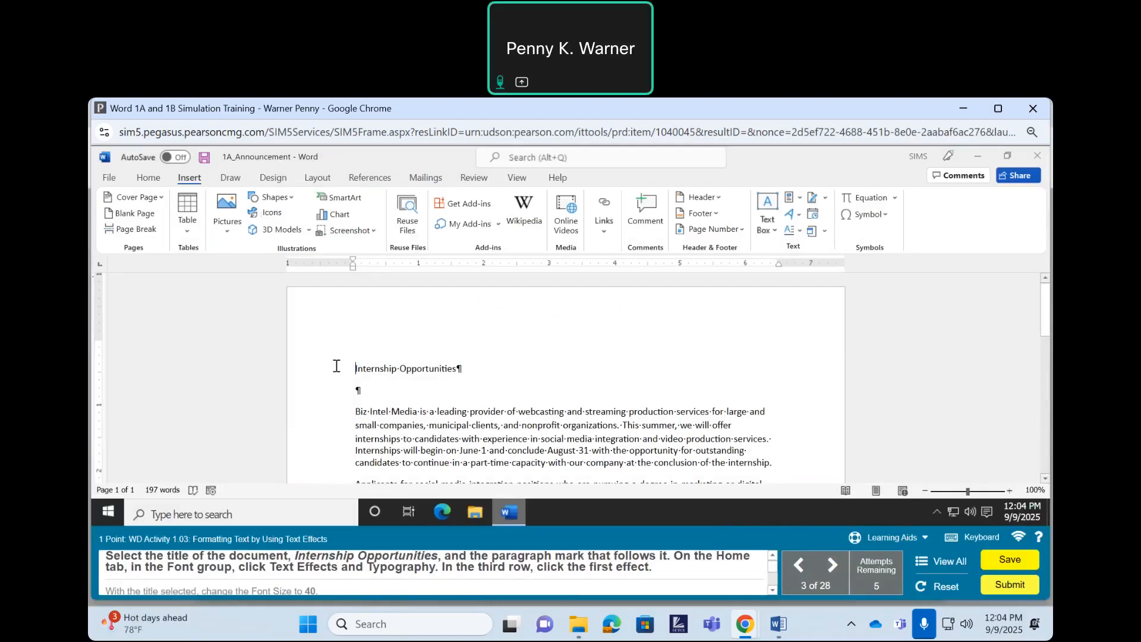
# - Apply the first text effect in the third row to the complete title line "Internship Opportunities"
pyautogui.click(316, 367)
pyautogui.click(148, 177)
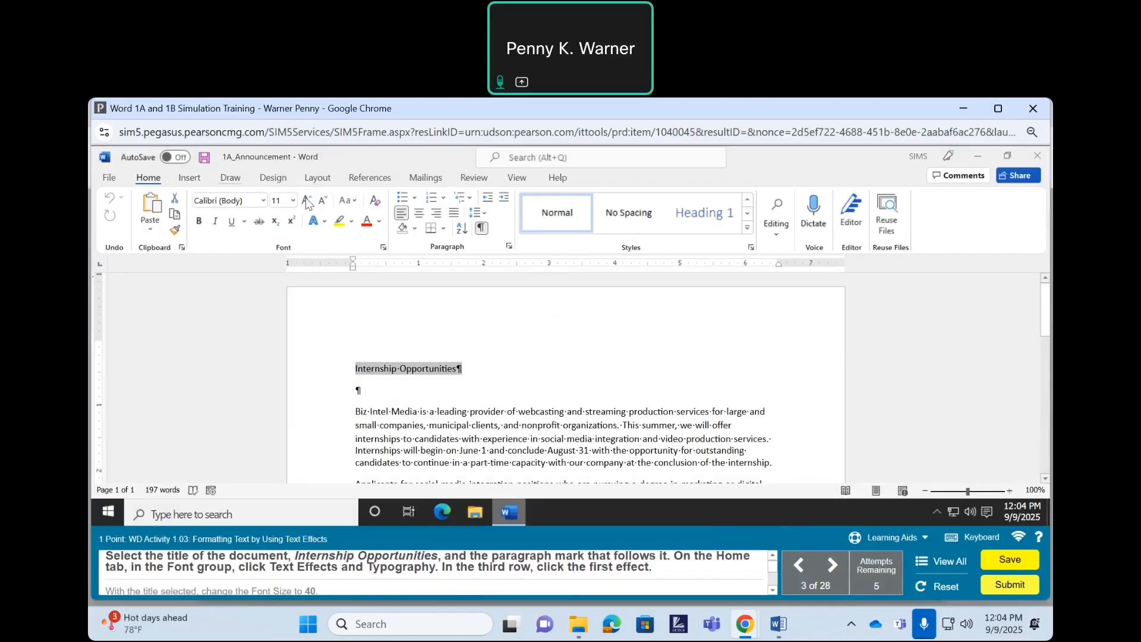
pyautogui.click(315, 220)
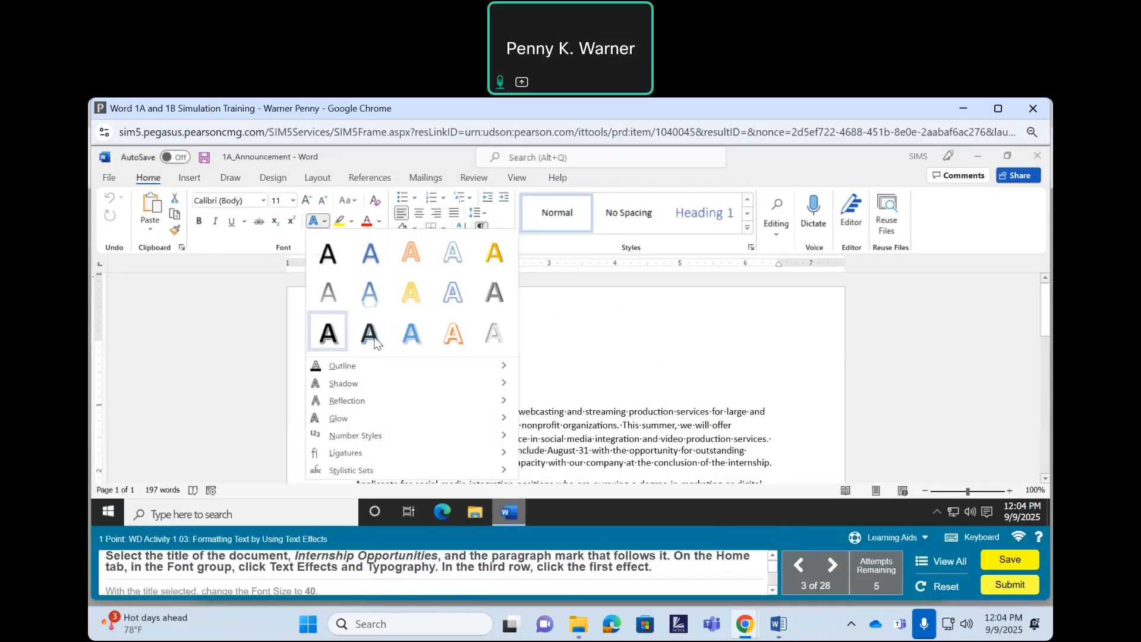
pyautogui.click(328, 331)
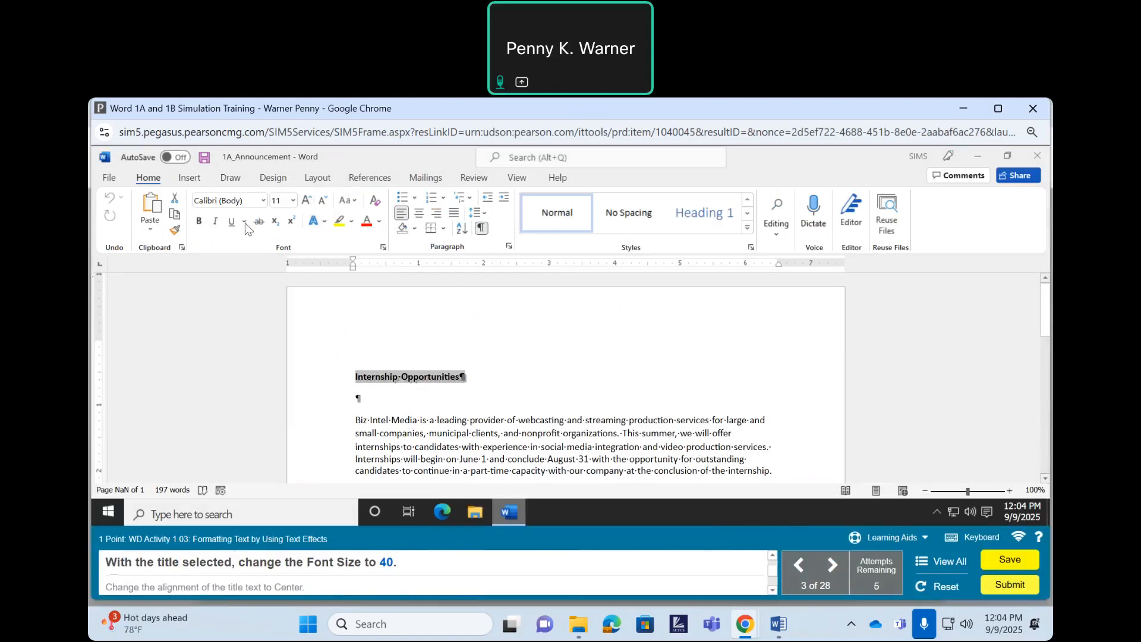
# - Set the font size of the selected title to 40
pyautogui.click(286, 199)
pyautogui.write('40')
pyautogui.press('Return')
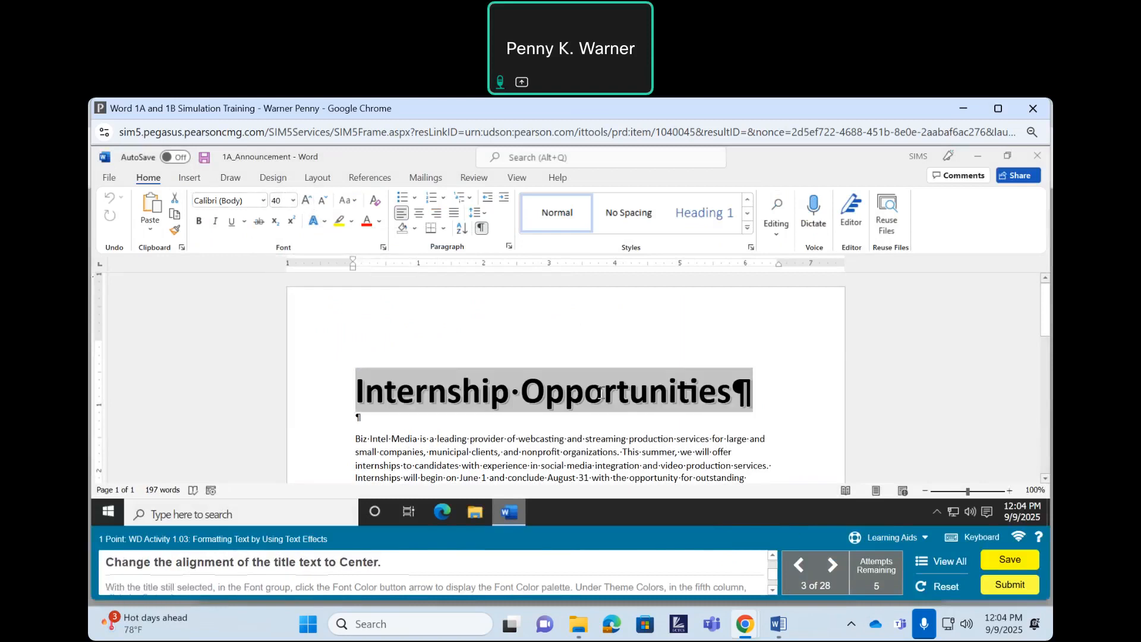
# - Center the title "Internship Opportunities" and read through the instructions of WD Activity 1.03
pyautogui.click(419, 213)
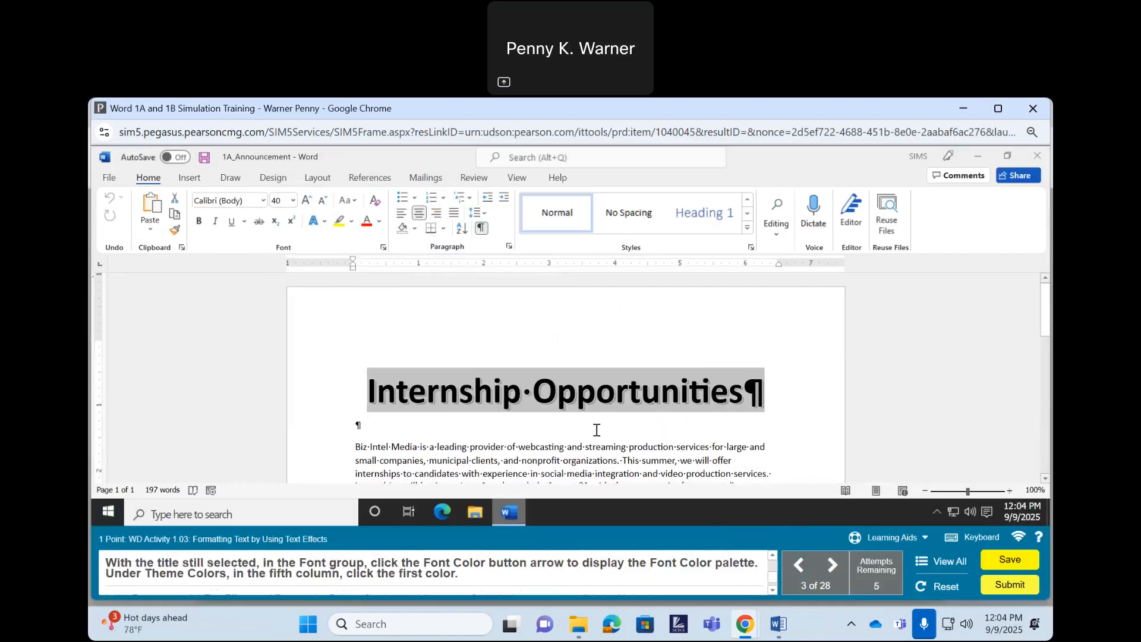
pyautogui.scroll(-1, 746, 571)
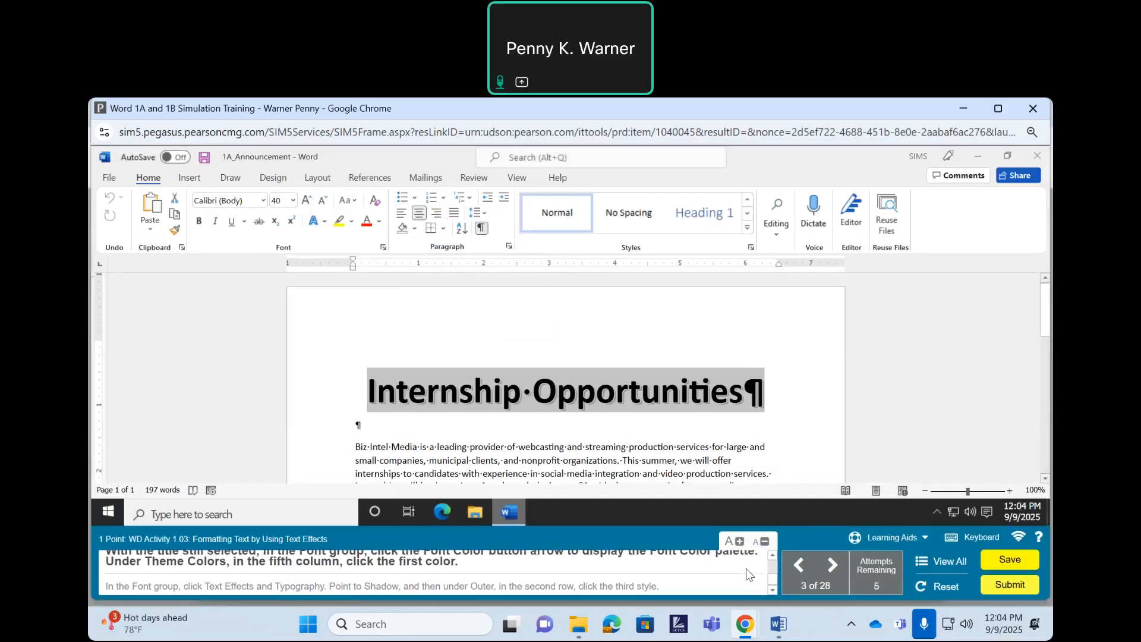
pyautogui.scroll(-2, 746, 568)
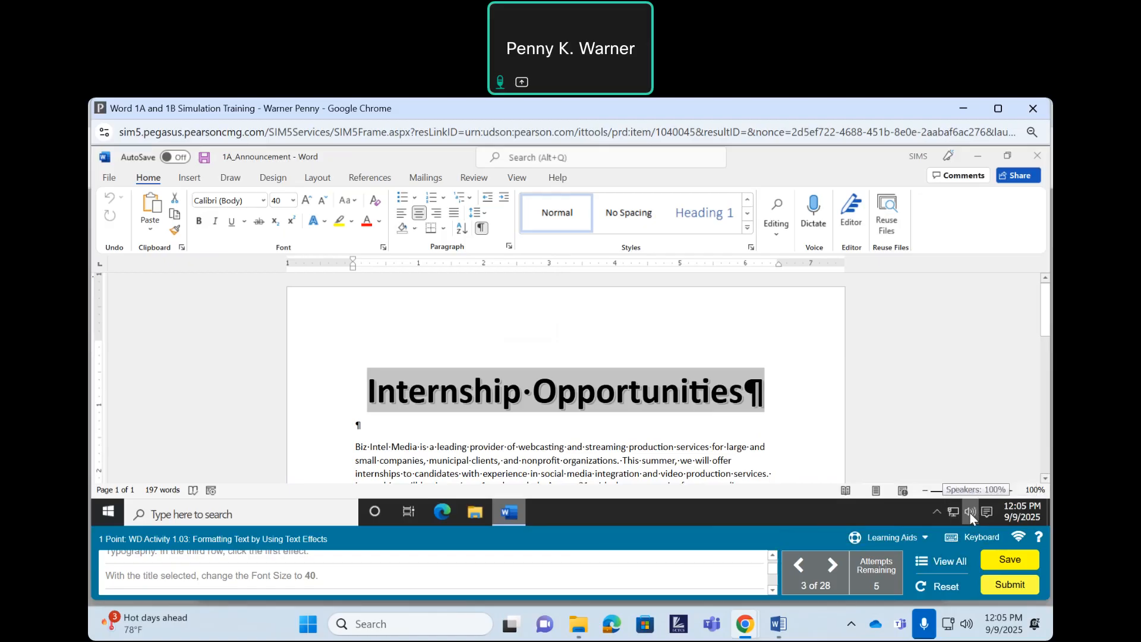
# - Mute the computer's speakers, then return to the simulated document and deselect the title
pyautogui.click(967, 625)
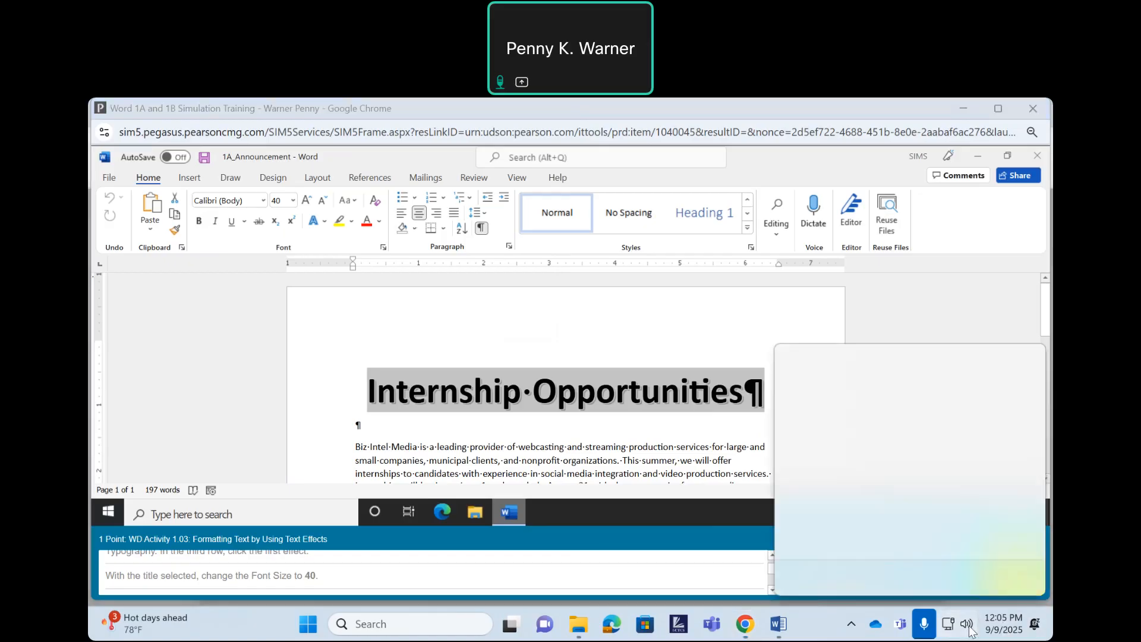
pyautogui.click(969, 627)
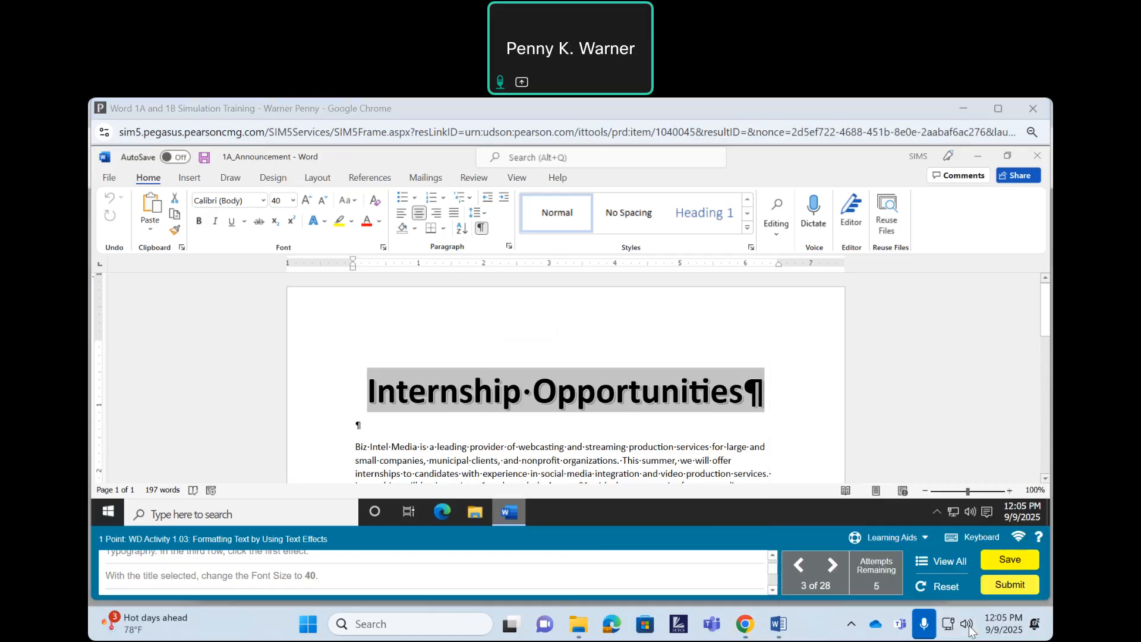
pyautogui.click(970, 630)
pyautogui.click(803, 529)
pyautogui.click(710, 472)
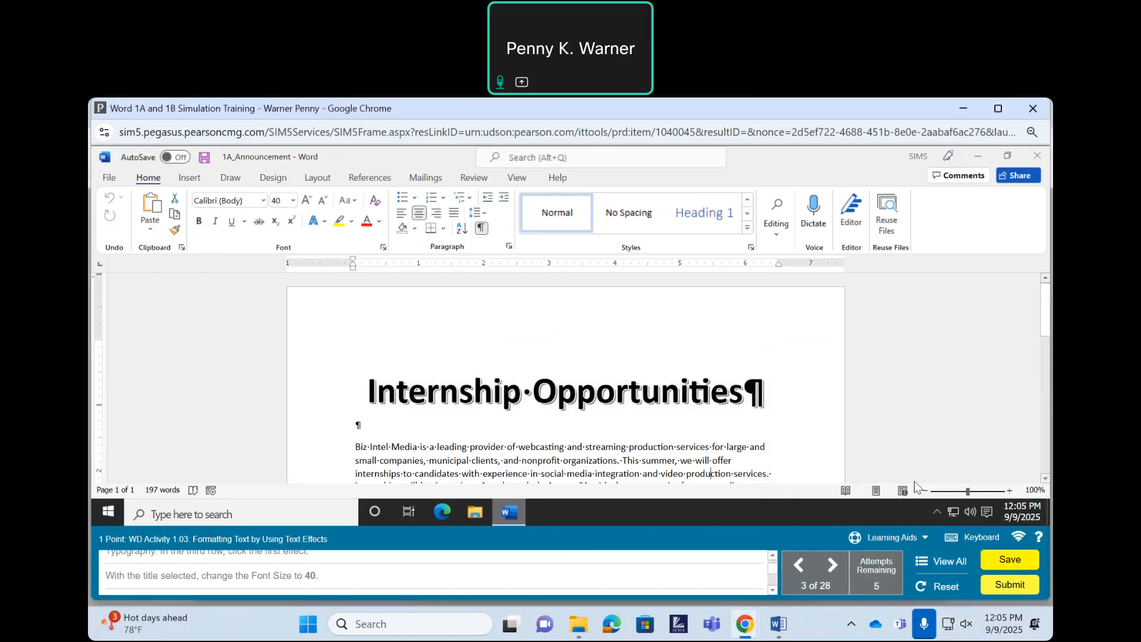
# - Start the practice aid for WD Activity 1.03 to view the Font Color hint, then close the hint
pyautogui.click(921, 539)
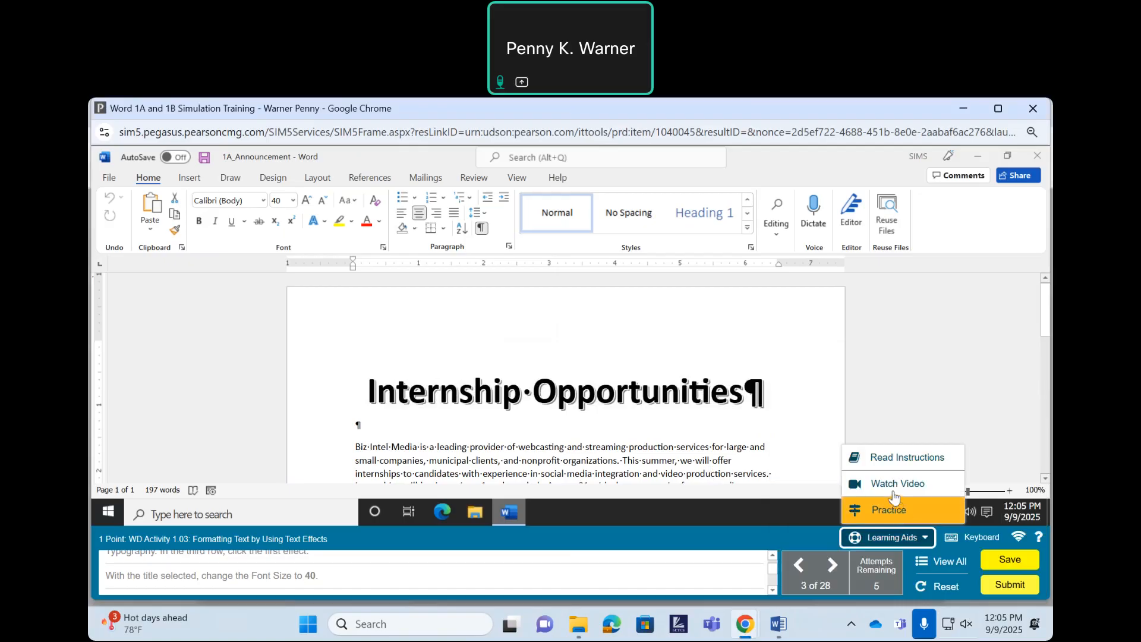
pyautogui.click(887, 510)
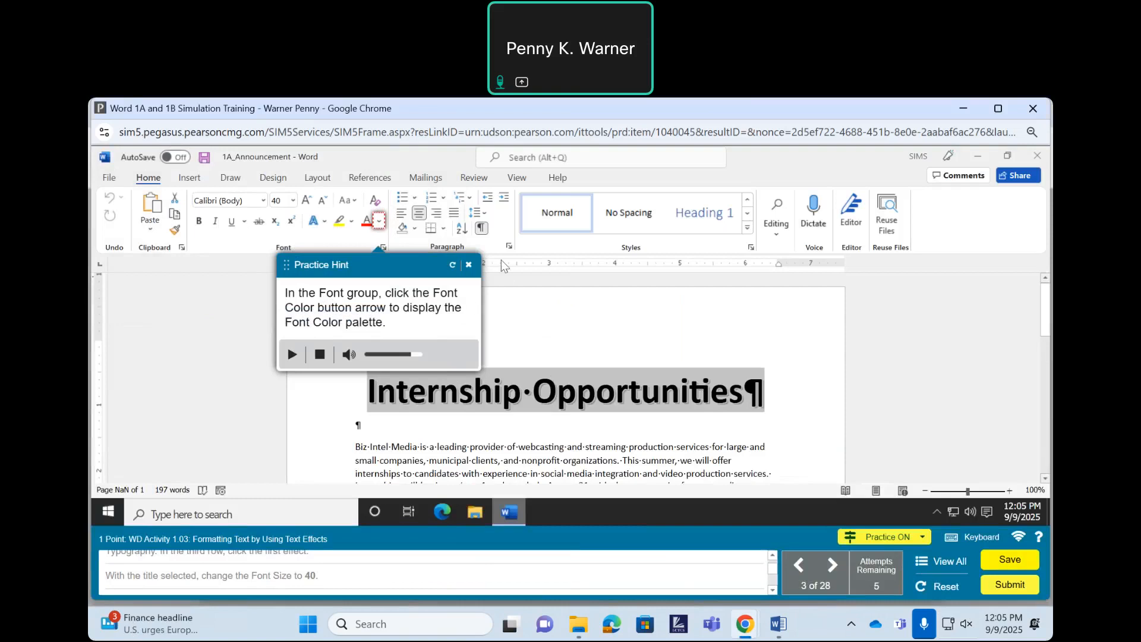
pyautogui.click(468, 264)
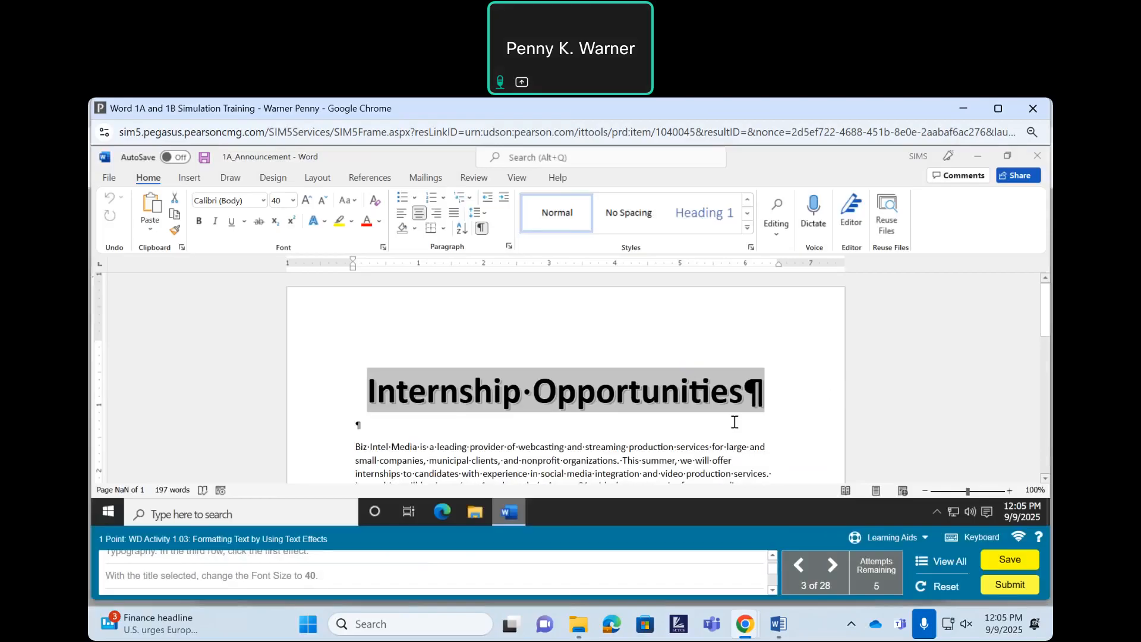
pyautogui.click(709, 454)
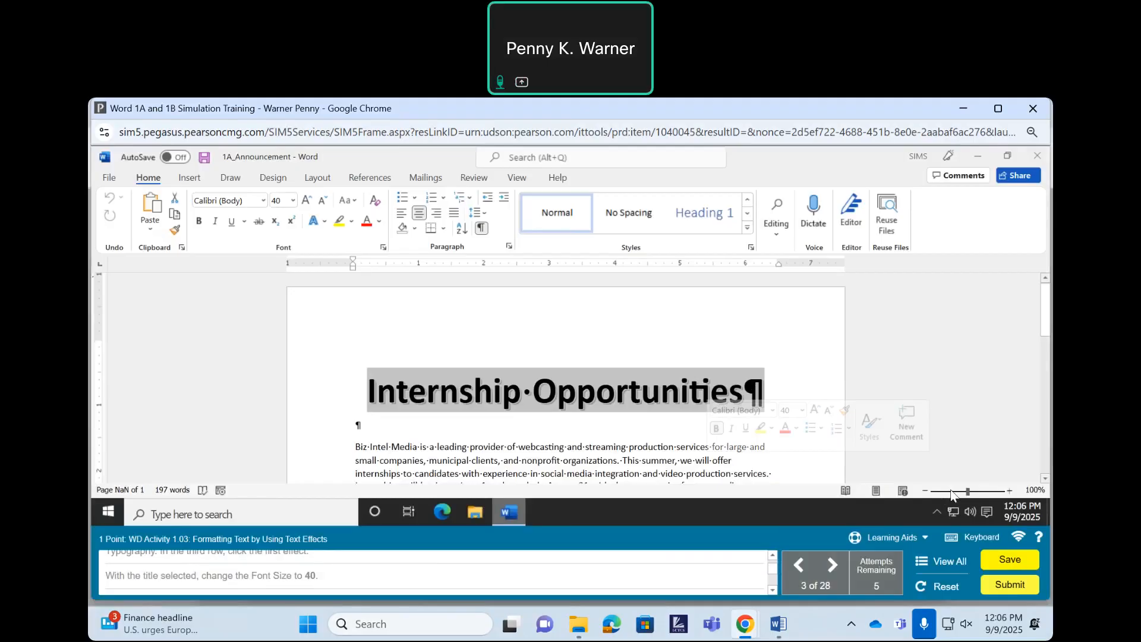
# - Save the simulation assignment for later, confirm it, and minimize the browser window
pyautogui.click(1005, 566)
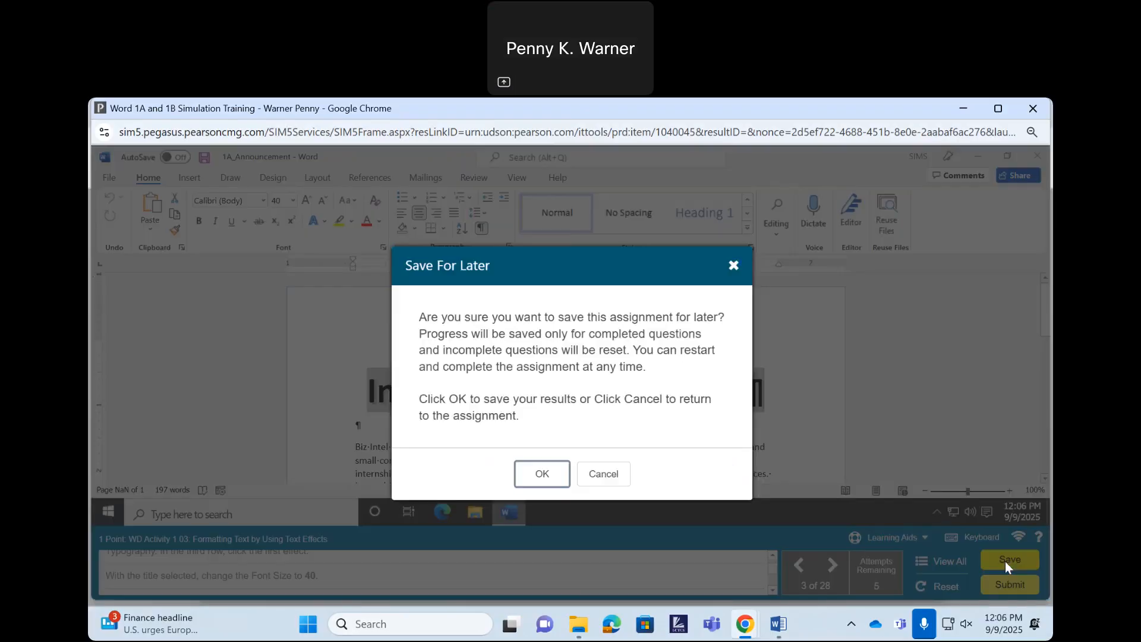
pyautogui.click(541, 475)
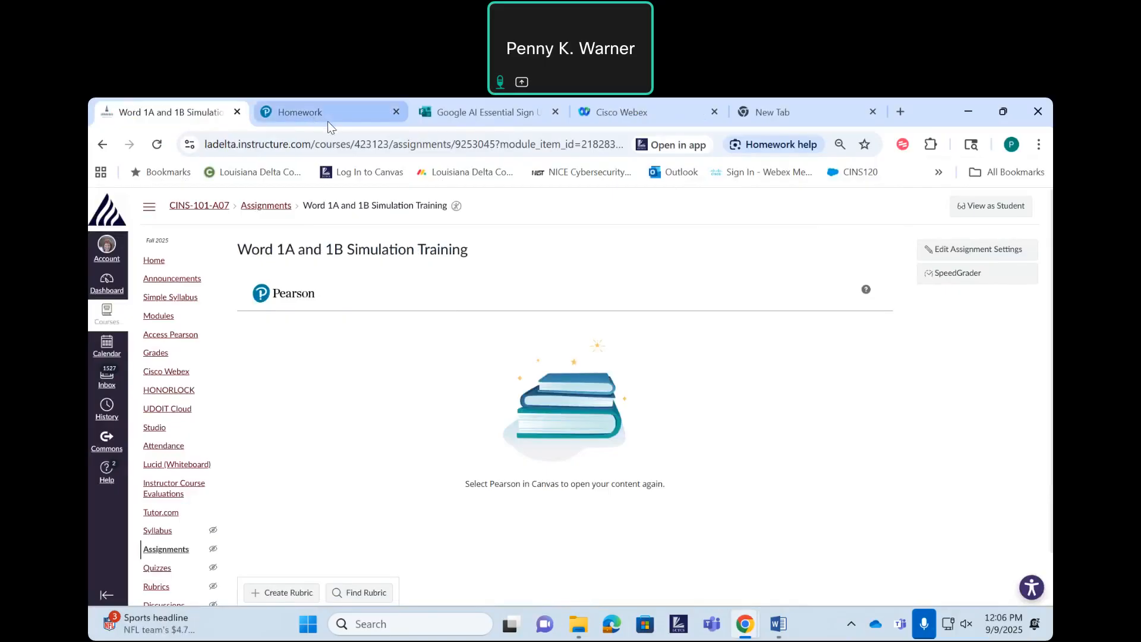
pyautogui.click(967, 113)
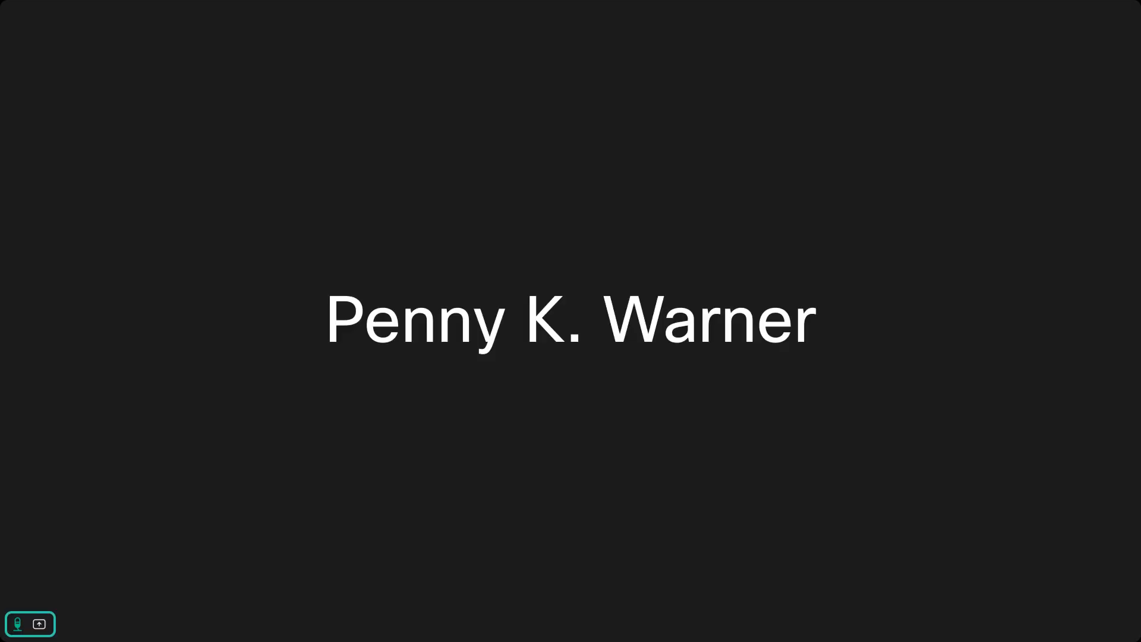